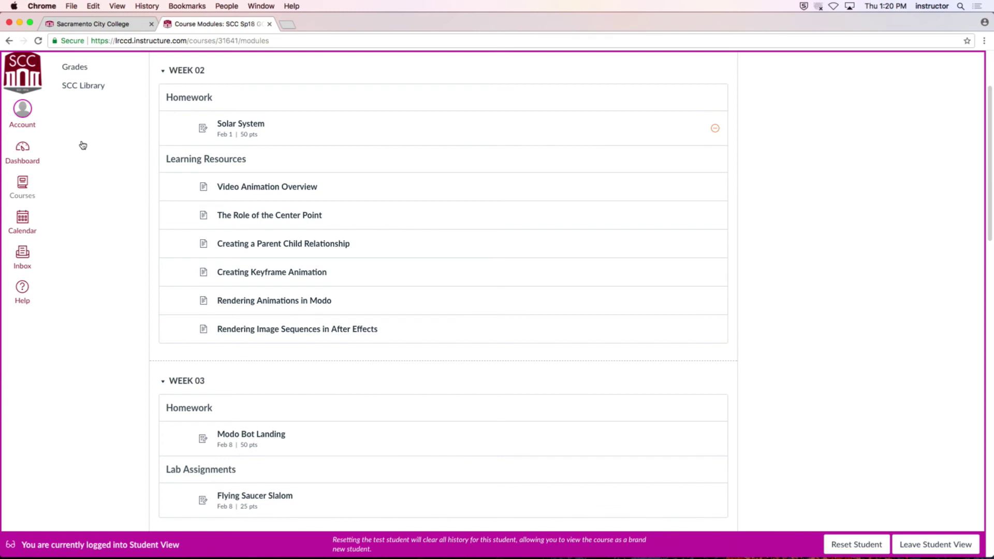
Open the Week 03 Modo Bot Landing assignment and review its requirements, example section and resources.
scroll(166, 264, down, 5)
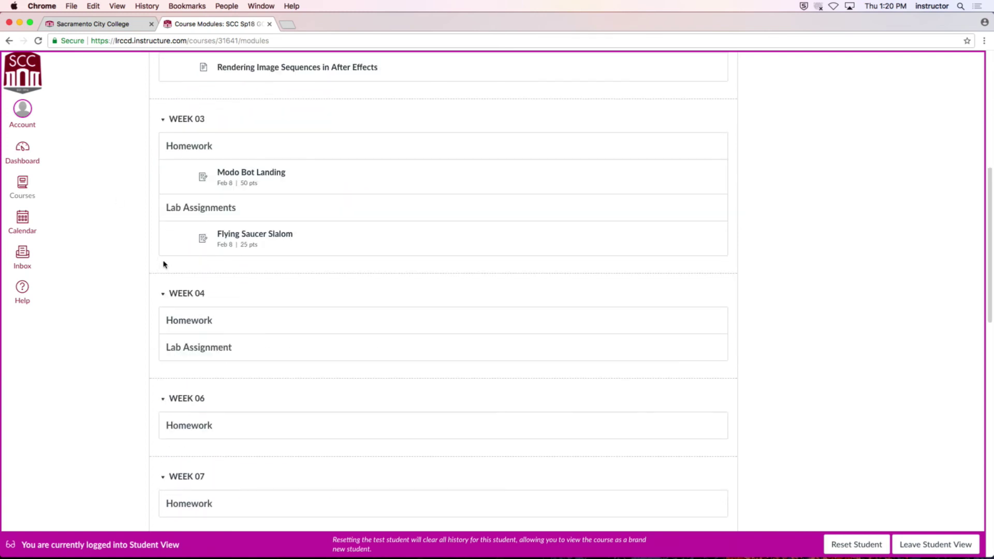
click(276, 174)
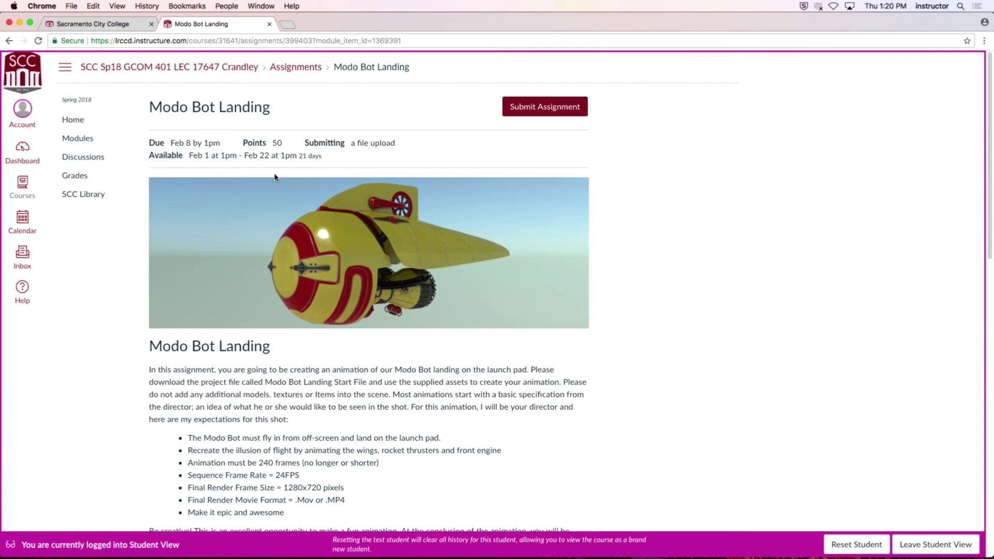
scroll(261, 320, down, 3)
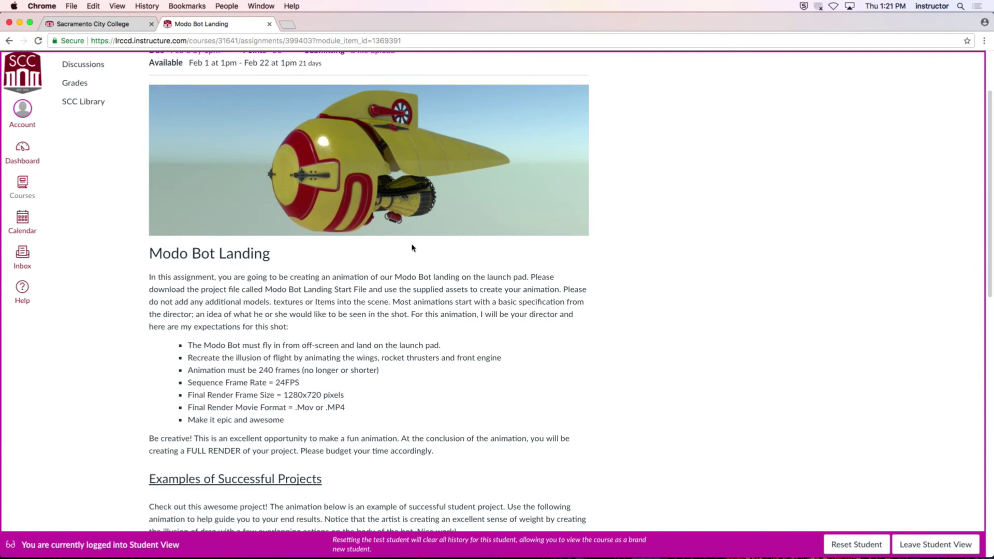
scroll(405, 334, down, 3)
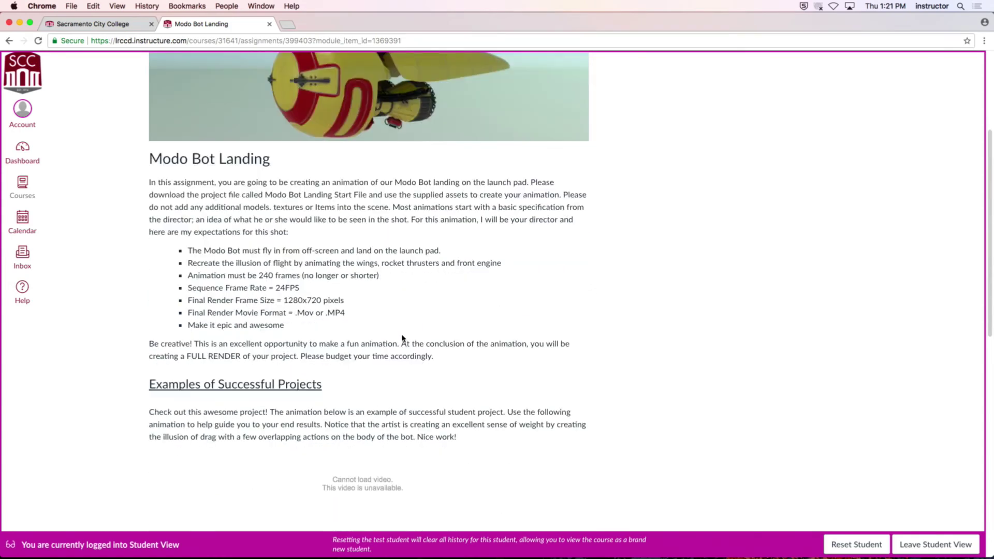
scroll(403, 339, down, 7)
scroll(362, 298, down, 2)
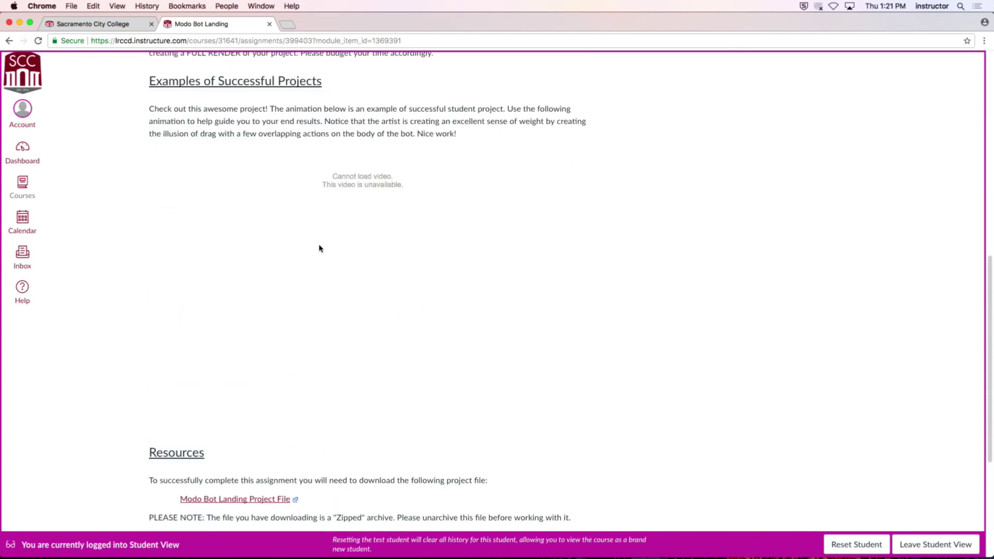
scroll(310, 215, down, 2)
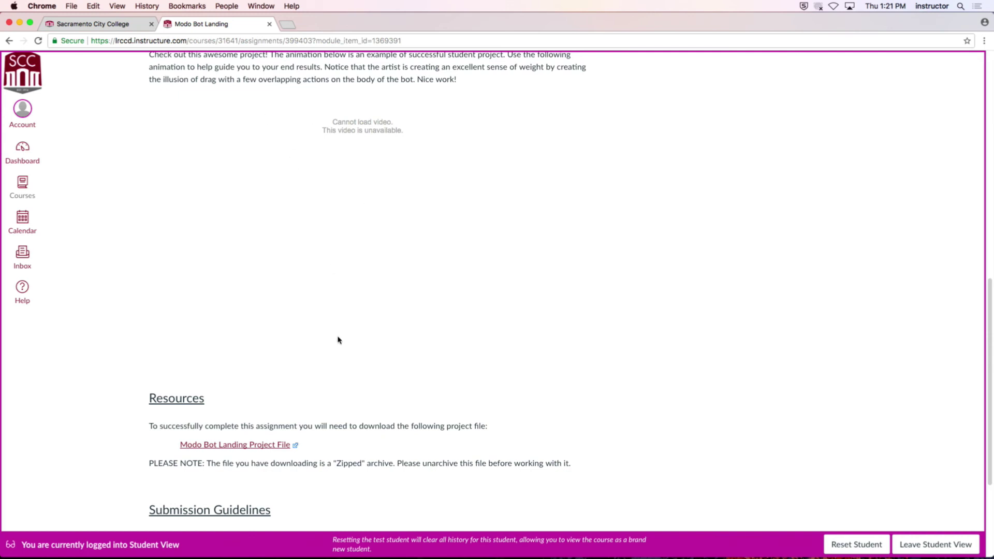
scroll(338, 332, down, 1)
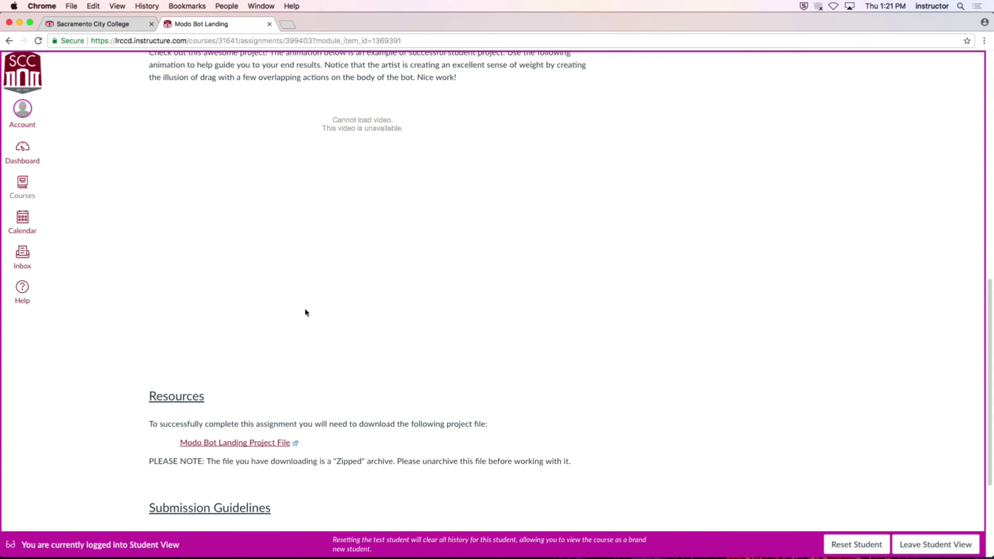
Return to the course modules, open the Week 03 Flying Saucer Slalom assignment and download the Flying Saucer Slalom Start File.
click(7, 41)
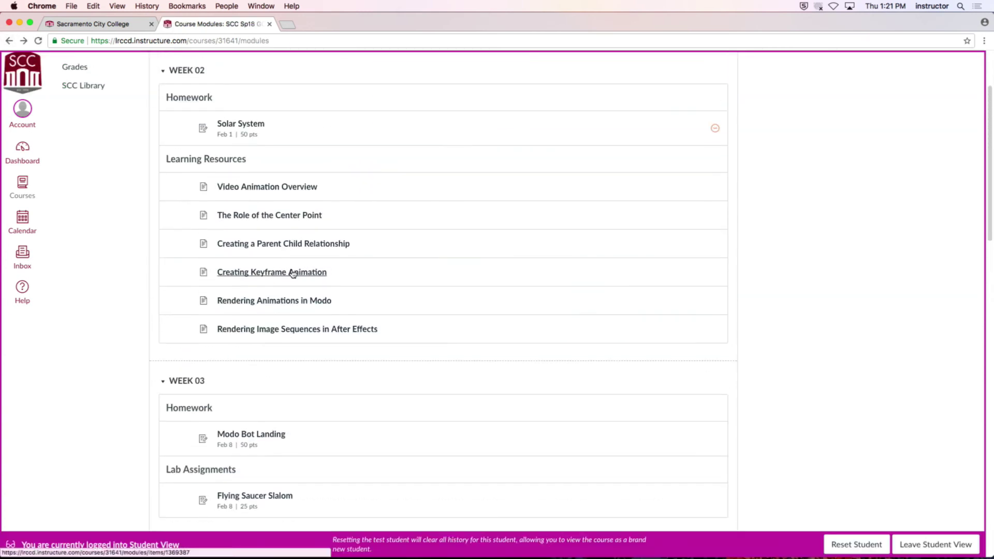
click(278, 497)
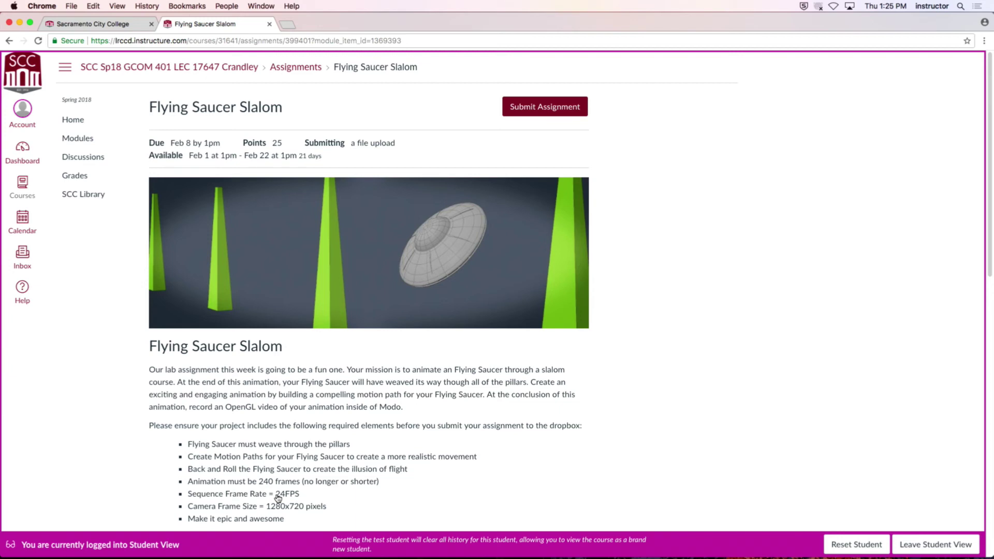
scroll(326, 440, down, 6)
scroll(344, 413, down, 5)
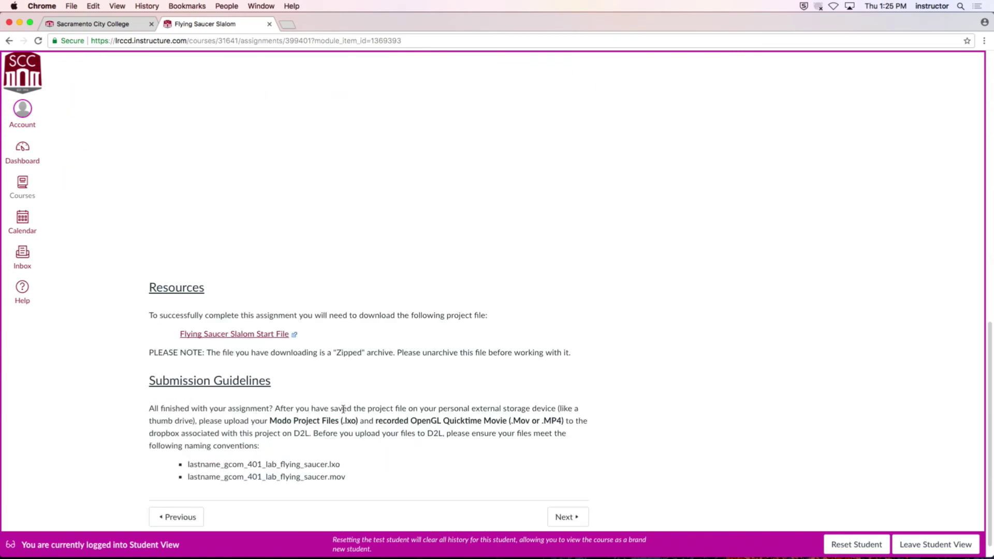
click(241, 318)
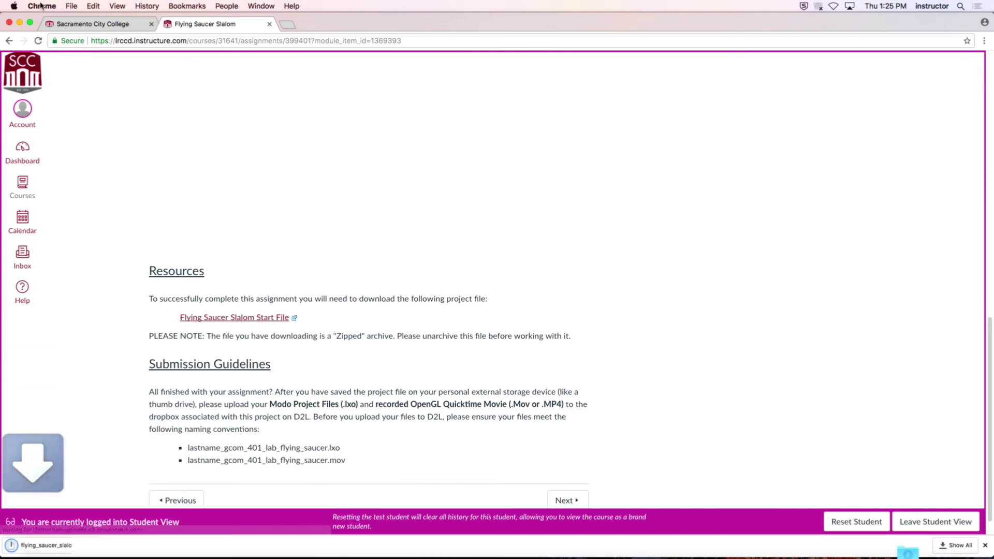
Hide the browser and move flying_saucer_slalom_start.zip from the Downloads folder to the desktop.
click(41, 6)
click(59, 91)
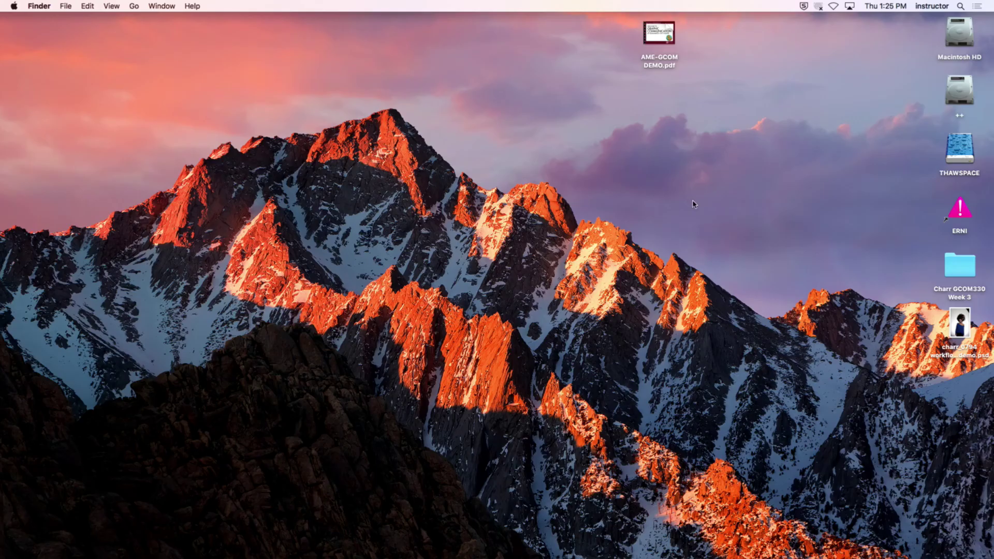
mouse_move(932, 547)
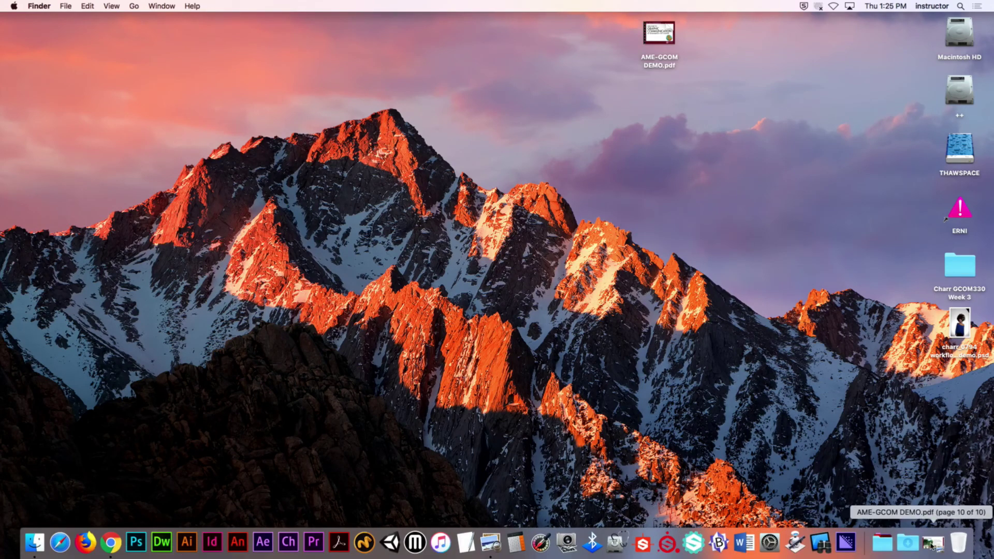
click(905, 547)
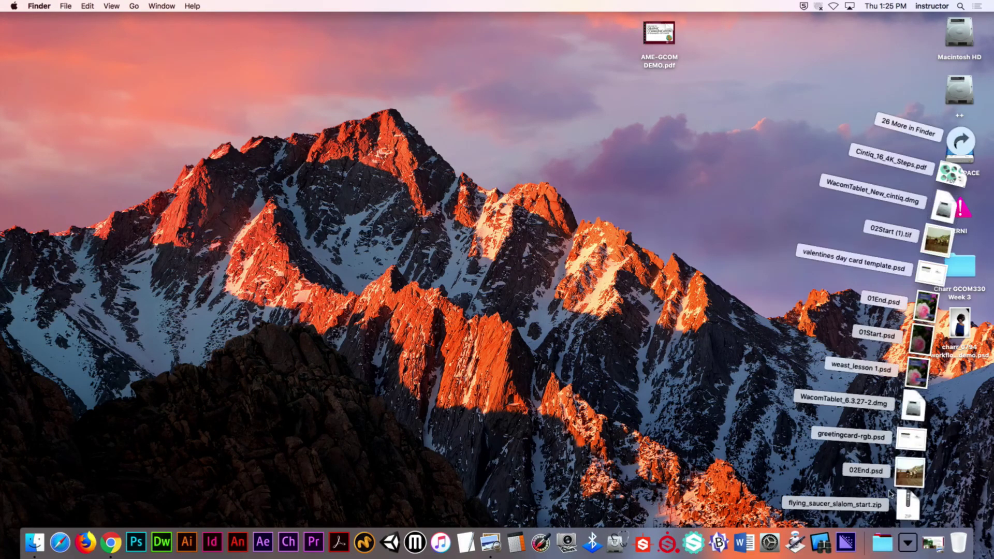
drag(908, 508, 709, 319)
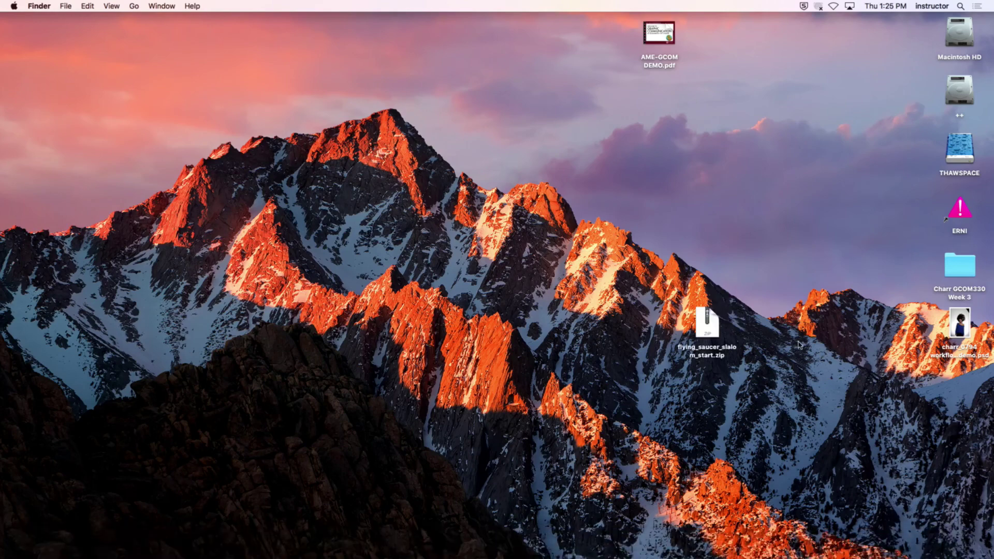
Unzip flying_saucer_slalom_start.zip on the desktop and open the extracted flying_saucer_slalom_start.lxo in Modo.
click(710, 320)
double_click(710, 320)
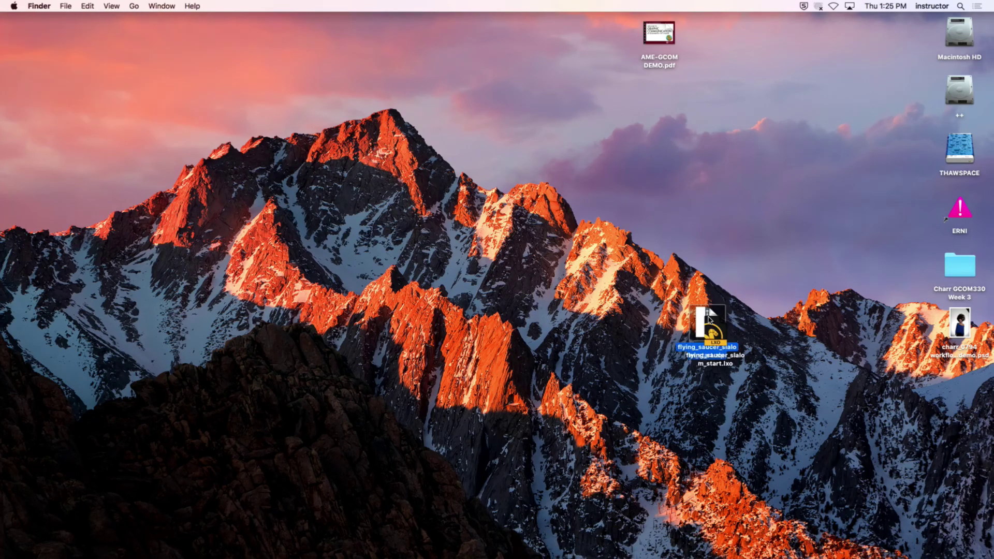
click(719, 334)
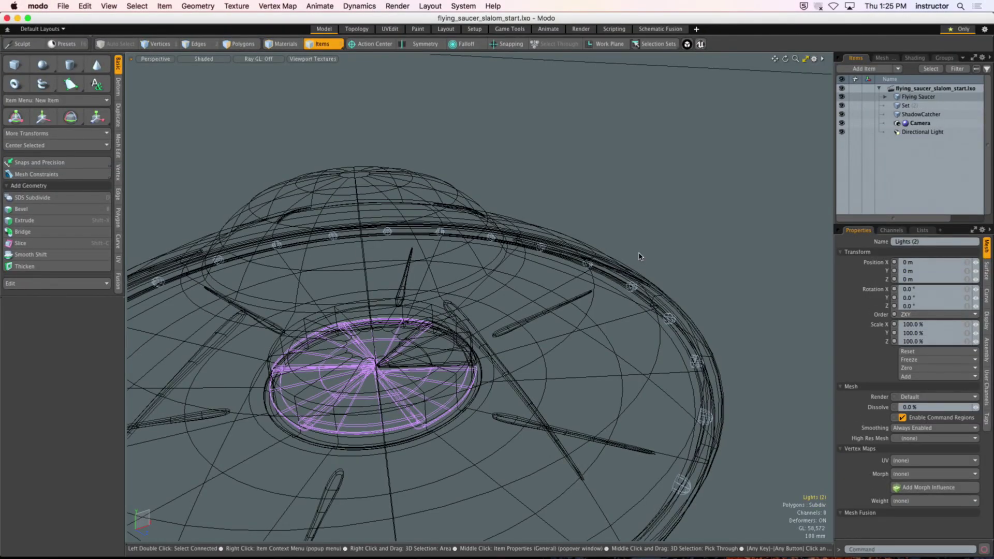
Clear the item selection and set the perspective viewport's shading style to Default.
ctrl+alt+drag(639, 257, 545, 271)
click(496, 313)
click(545, 271)
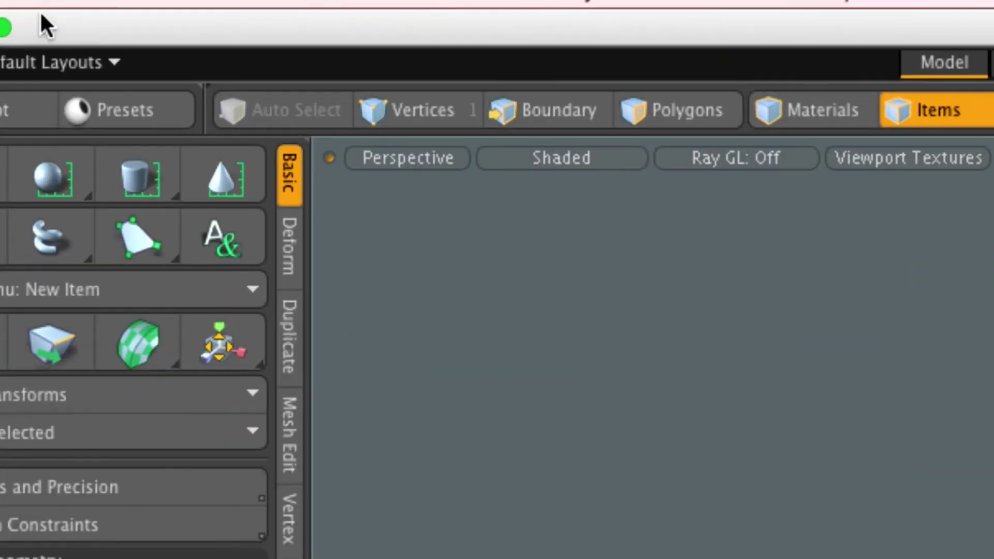
click(559, 162)
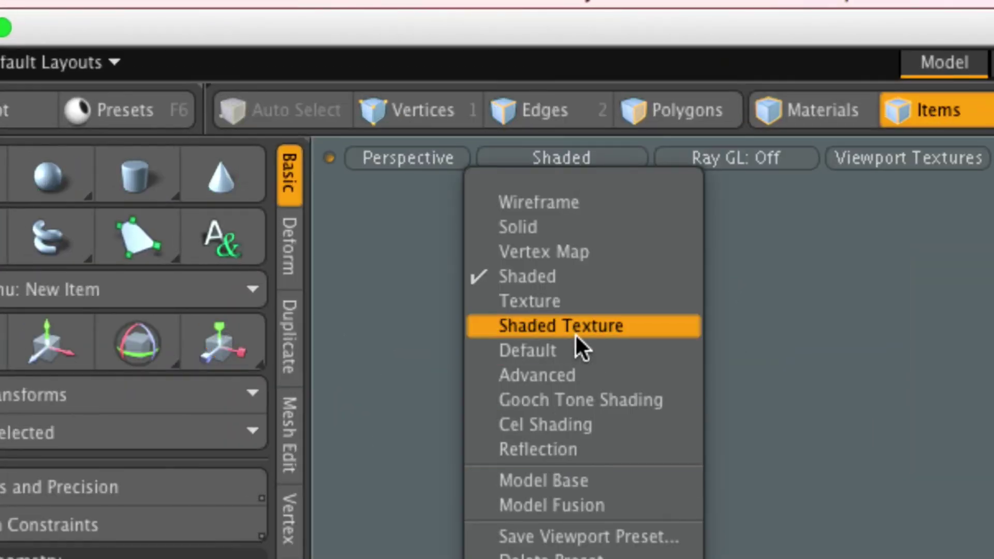
click(582, 353)
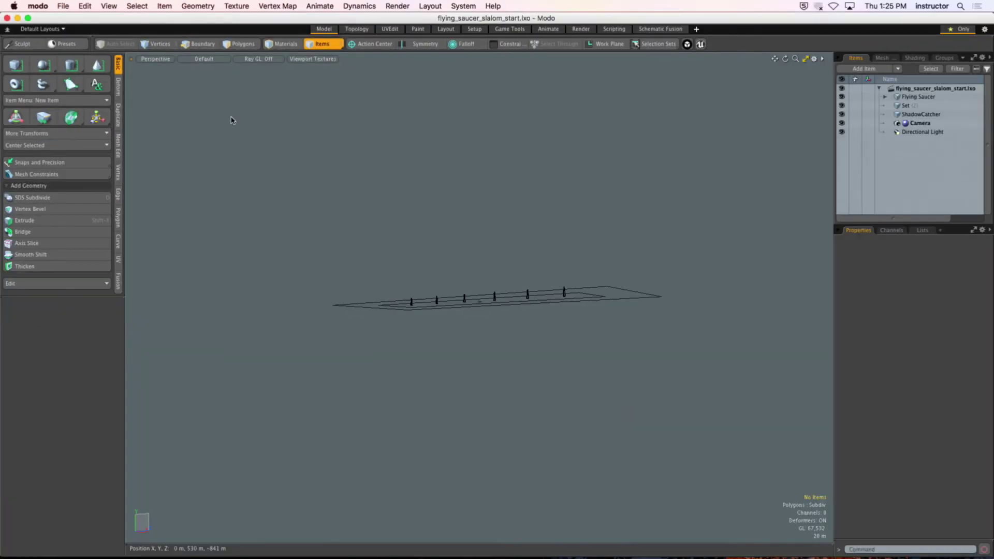
Delete the ShadowCatcher mesh from the scene.
alt+drag(233, 120, 403, 226)
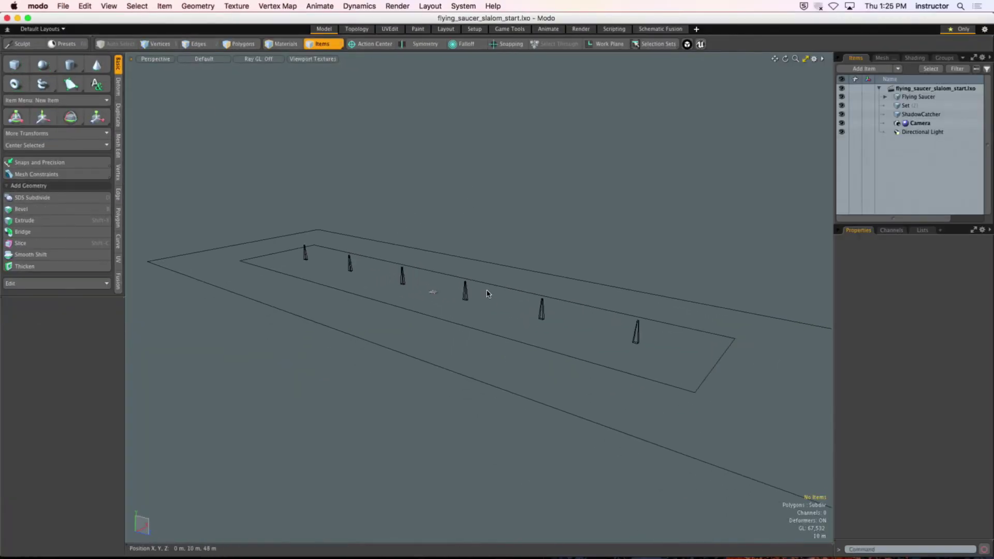
click(505, 288)
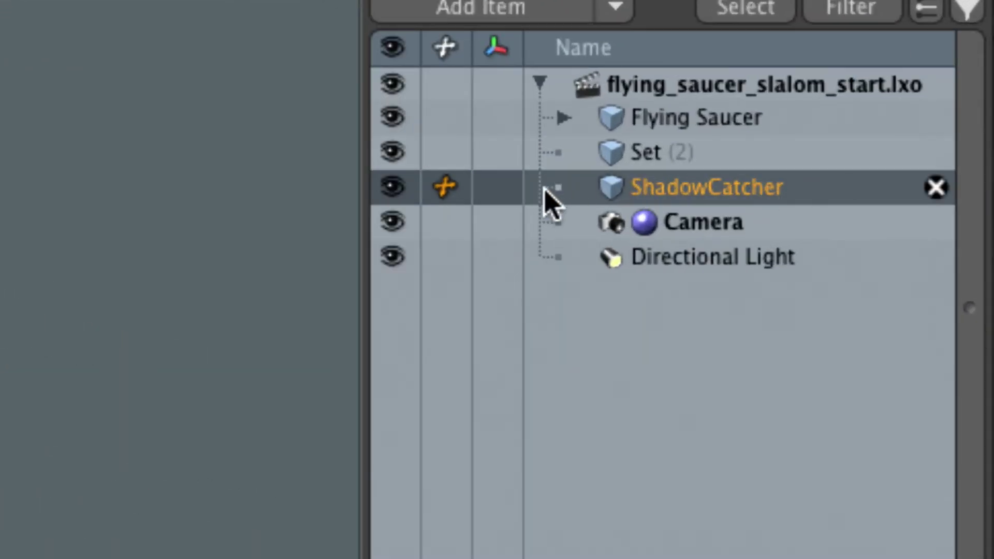
click(937, 187)
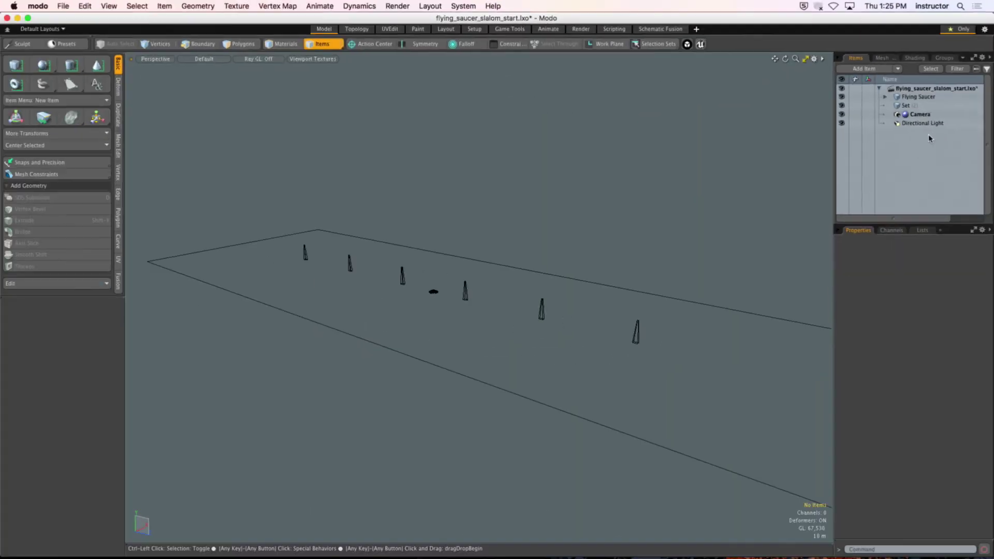
Select the Flying Saucer mesh and frame it closely together with the nearby pillars.
click(860, 174)
ctrl+alt+drag(450, 277, 595, 300)
click(610, 308)
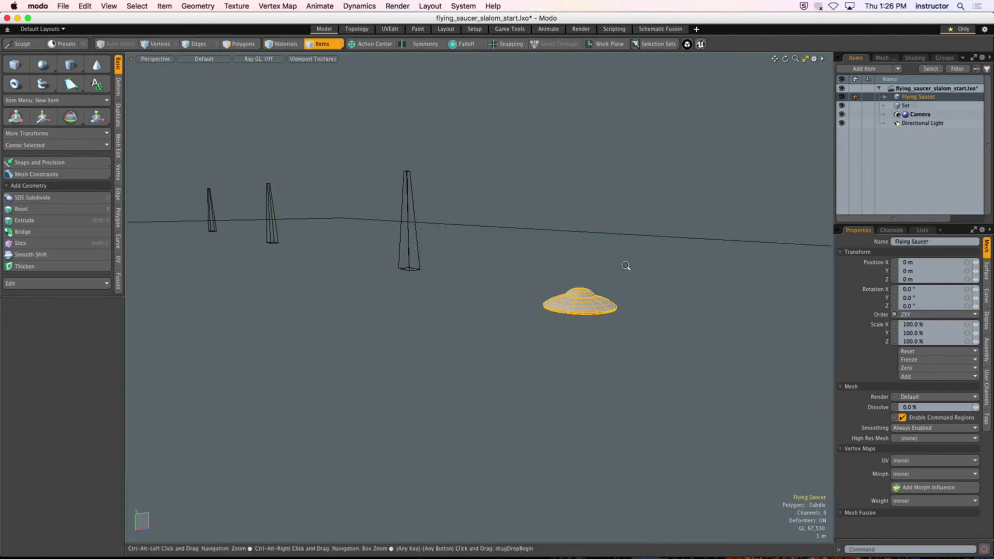
alt+drag(628, 269, 606, 268)
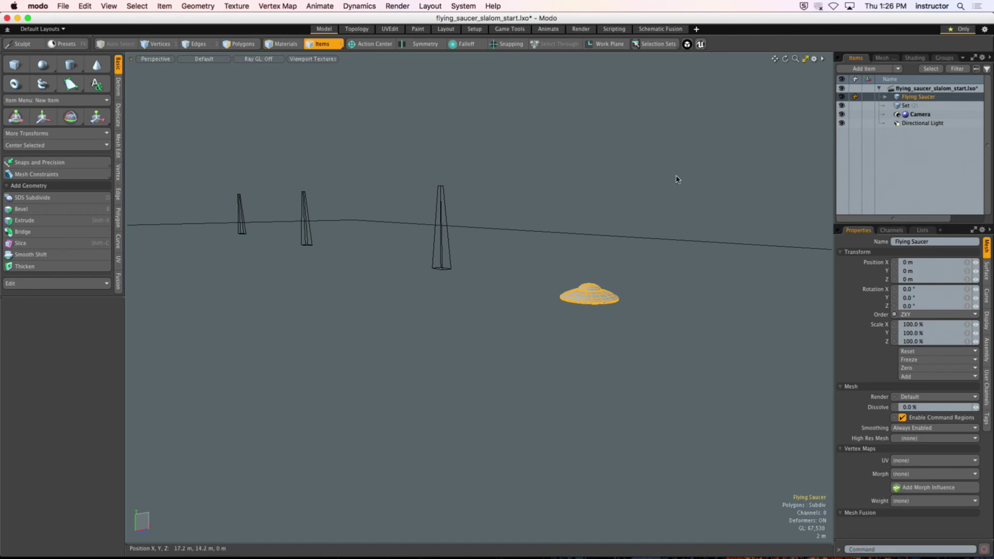
Open the 3D Viewport Properties and bring up the Drawing and Control settings.
key(o)
drag(665, 37, 499, 114)
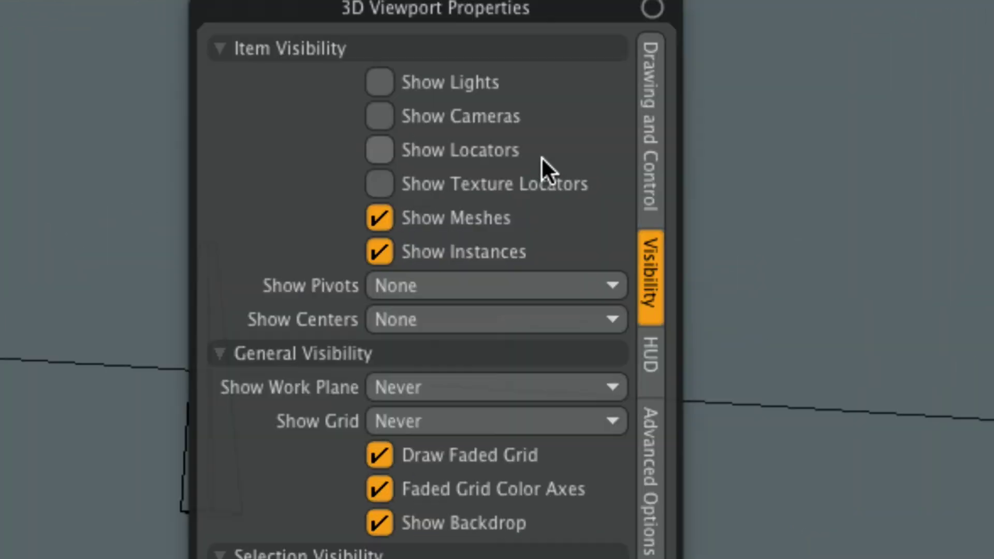
click(657, 138)
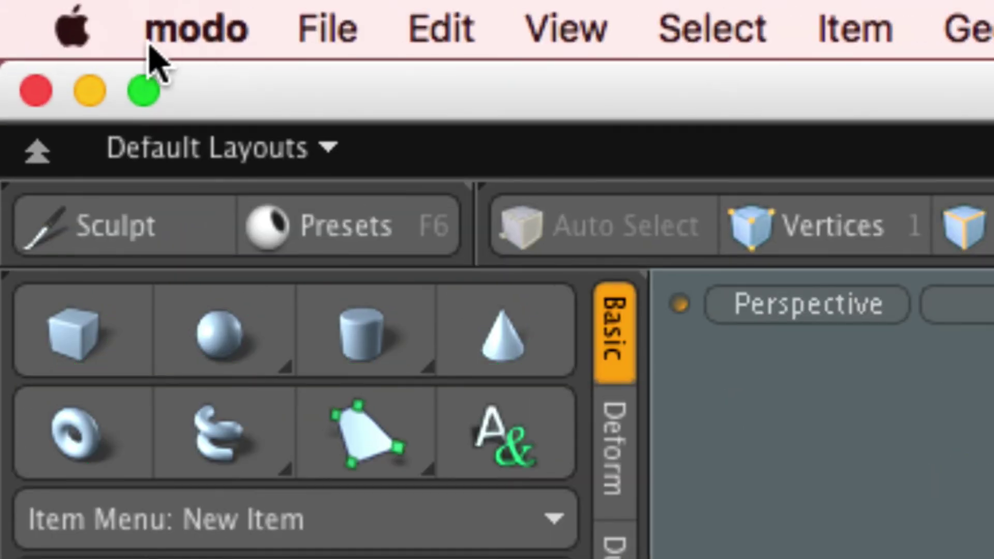
Turn off Trackball Rotation in the OpenGL display preferences.
click(195, 41)
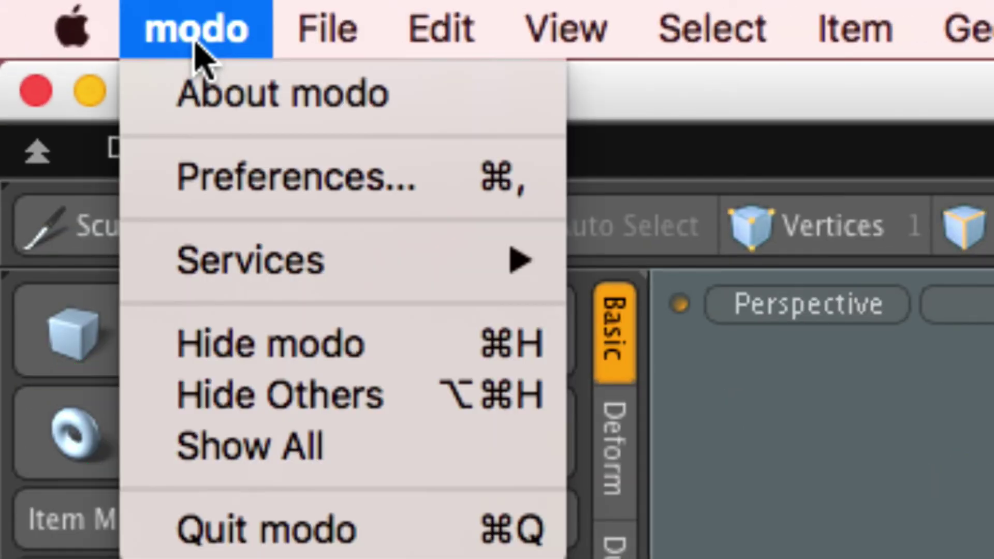
click(236, 194)
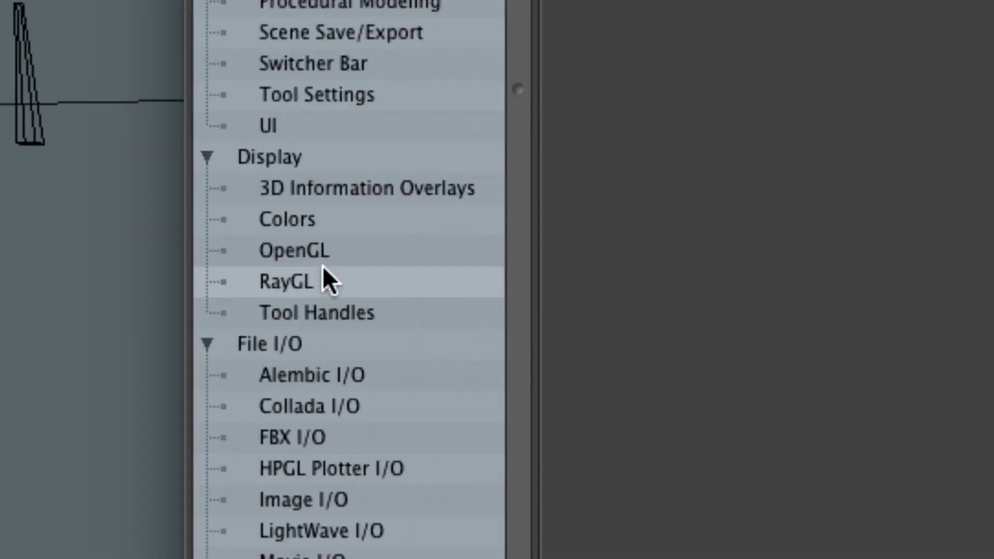
click(351, 249)
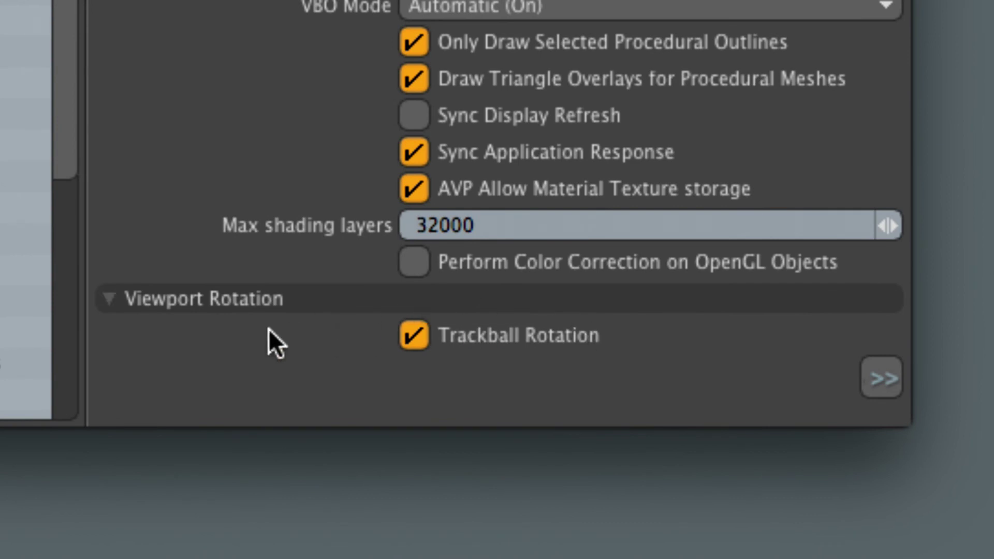
click(413, 339)
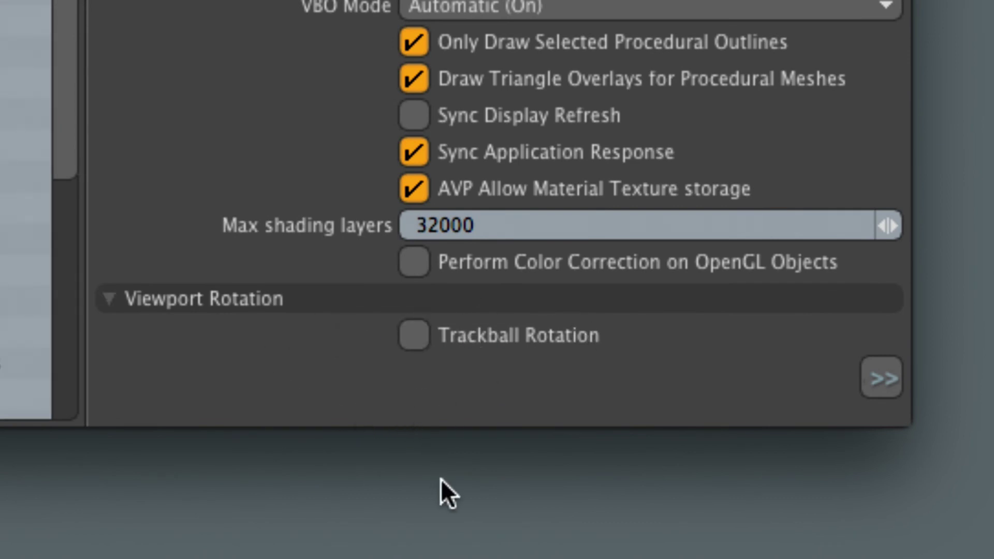
Enable Override Viewport-Level Trackball Option in the additional OpenGL preferences and close the Preferences window.
click(886, 381)
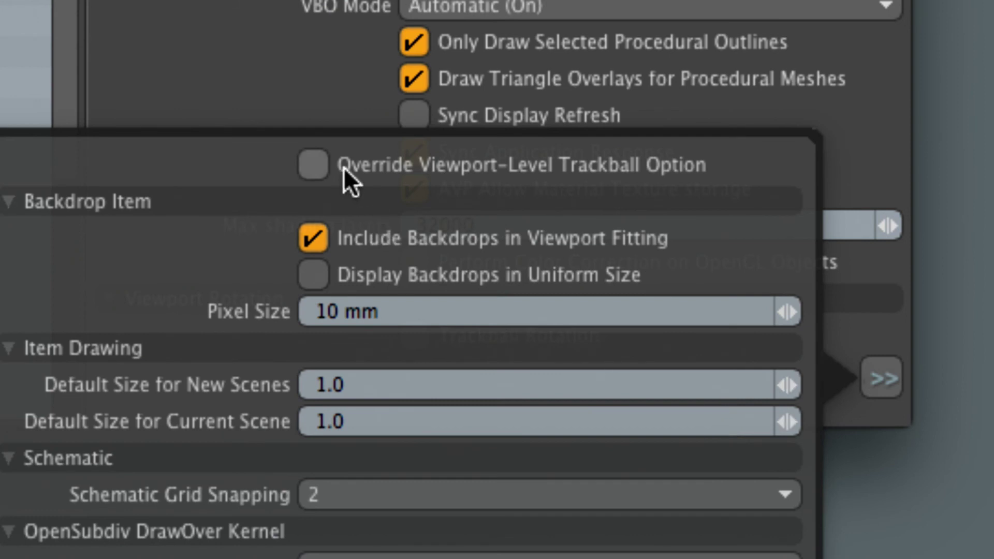
mouse_move(344, 168)
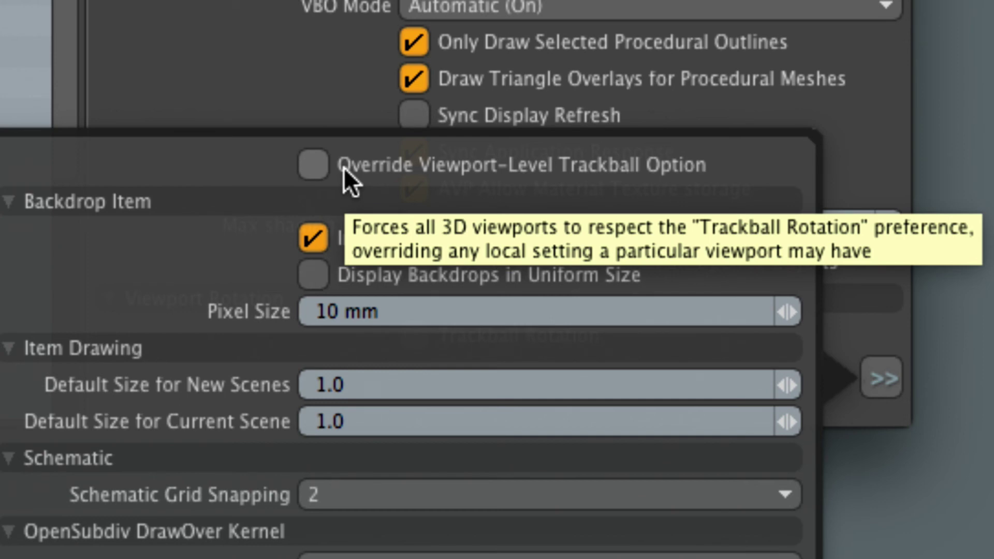
click(344, 167)
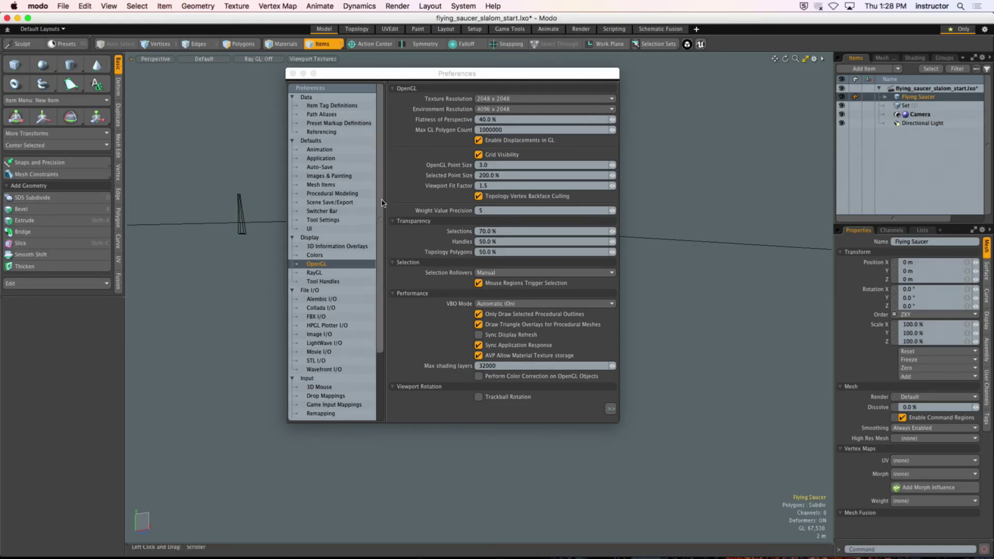
click(293, 74)
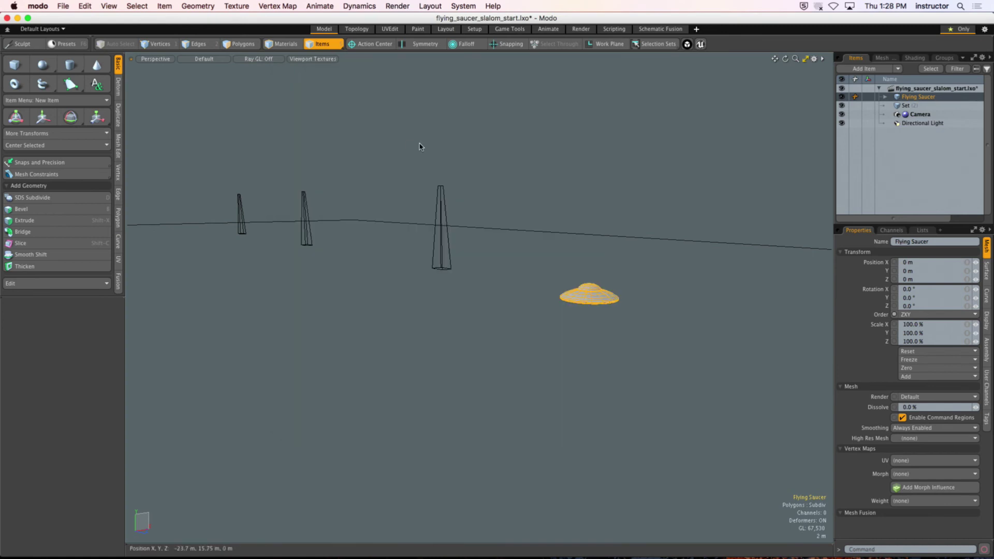
Clear the selection, switch to the Animate layout, and enlarge its viewport by collapsing the summary track and hiding the item list and properties.
click(420, 147)
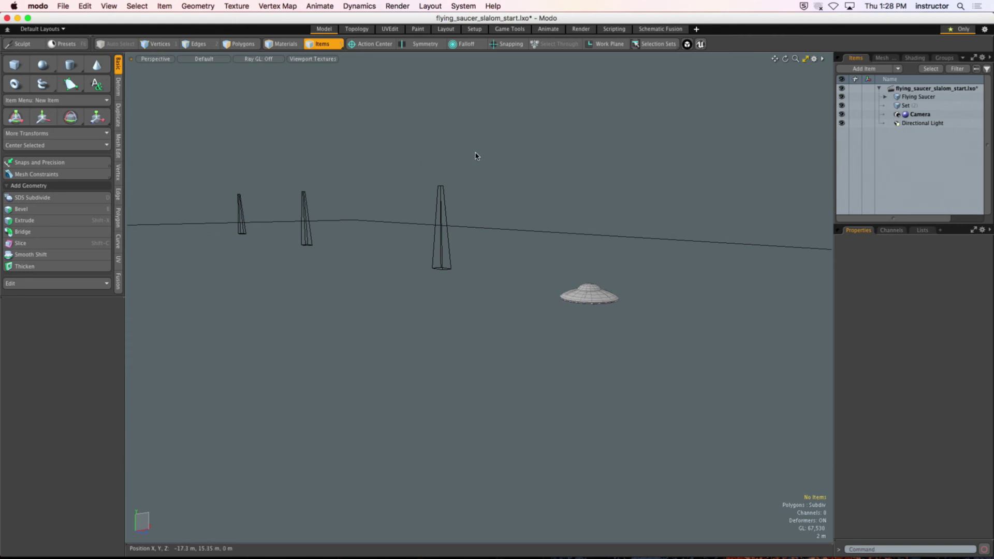
click(549, 28)
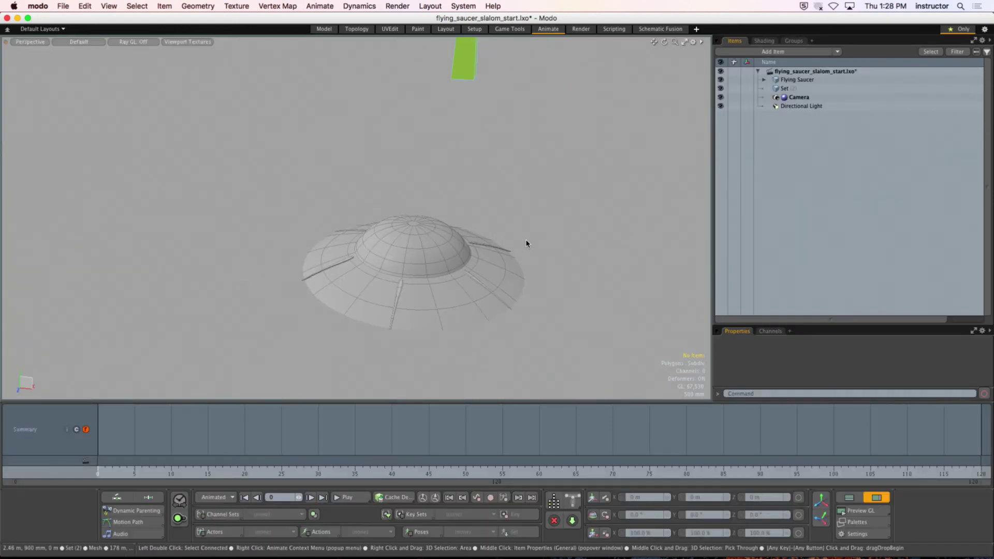
scroll(366, 232, down, 10)
alt+drag(355, 246, 331, 240)
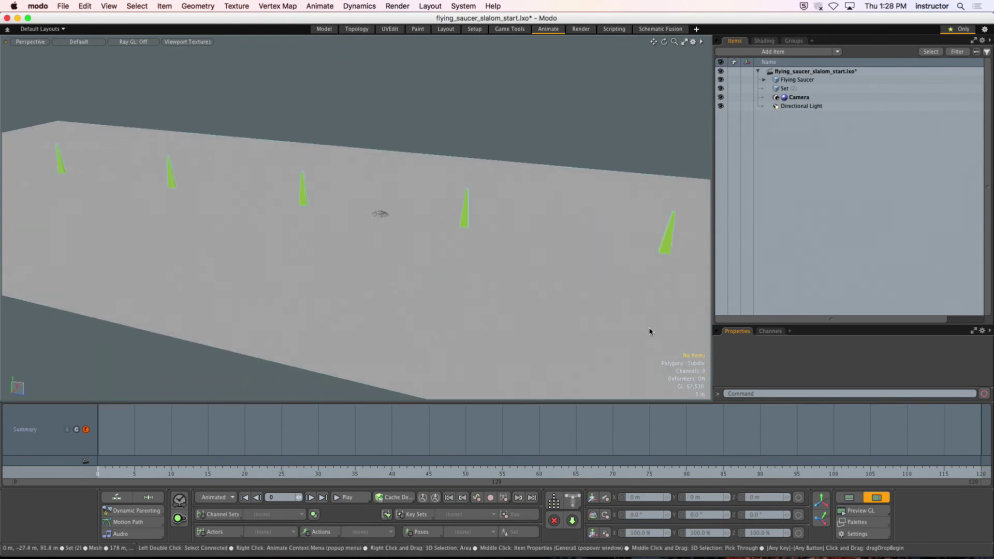
drag(784, 402, 790, 462)
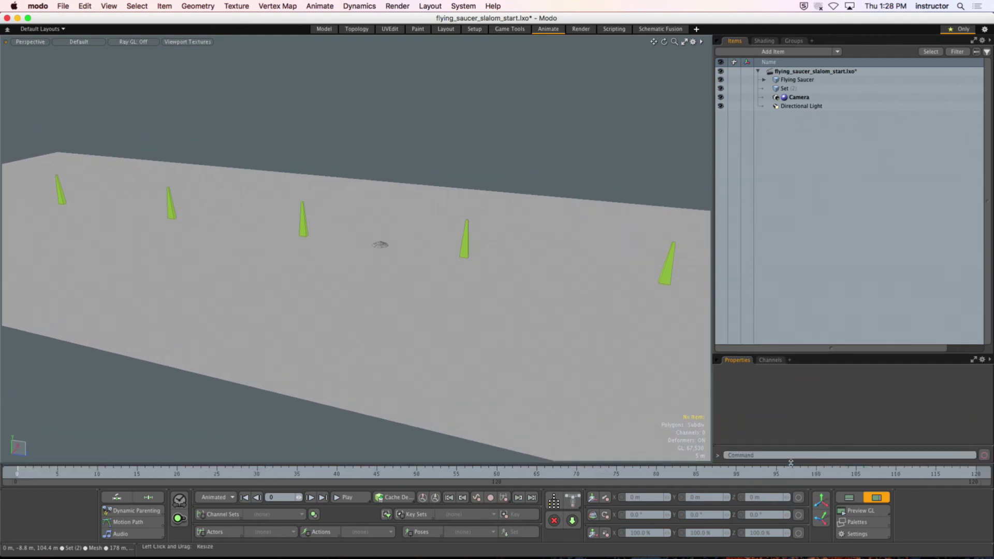
click(877, 497)
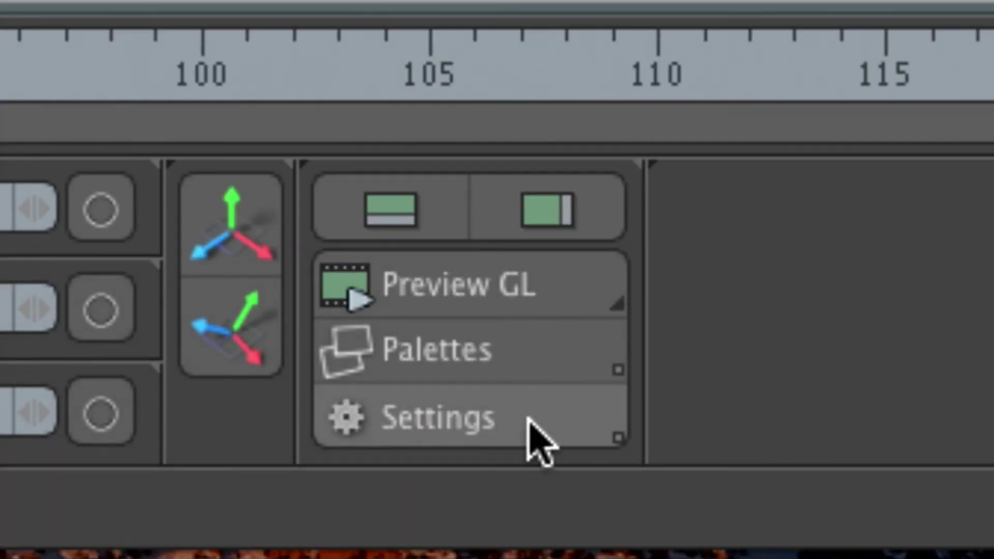
Set the scene start frame to 1 in the animation settings.
click(574, 441)
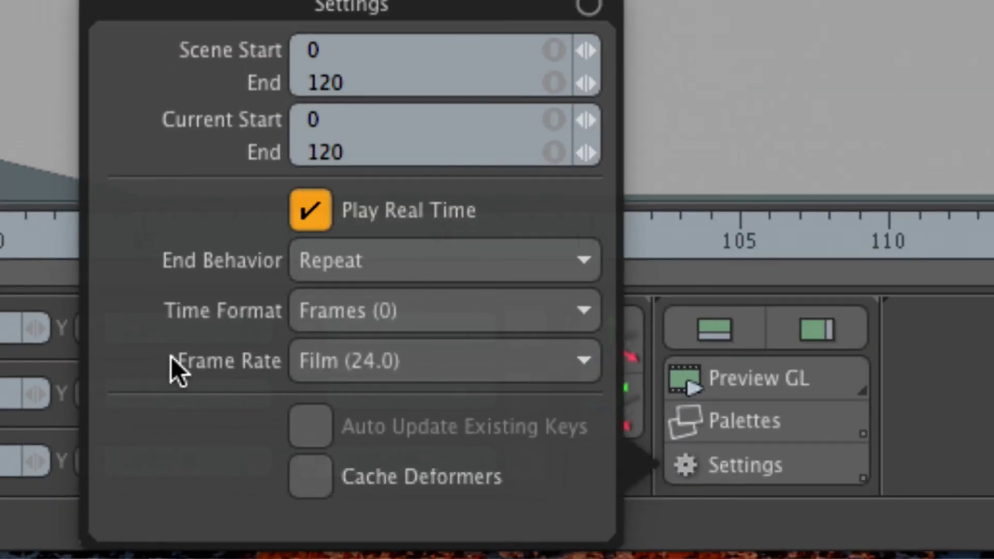
click(356, 52)
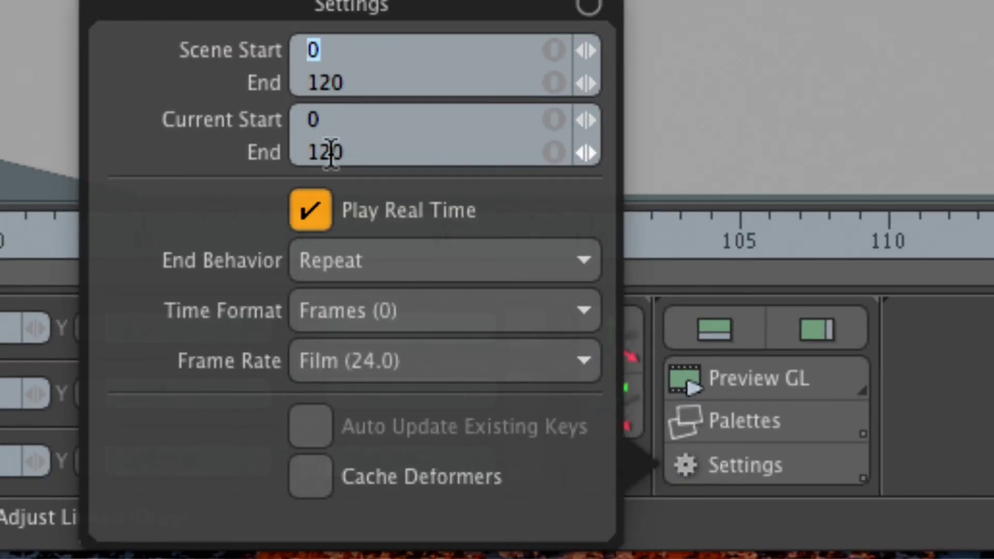
text(1)
key(Return)
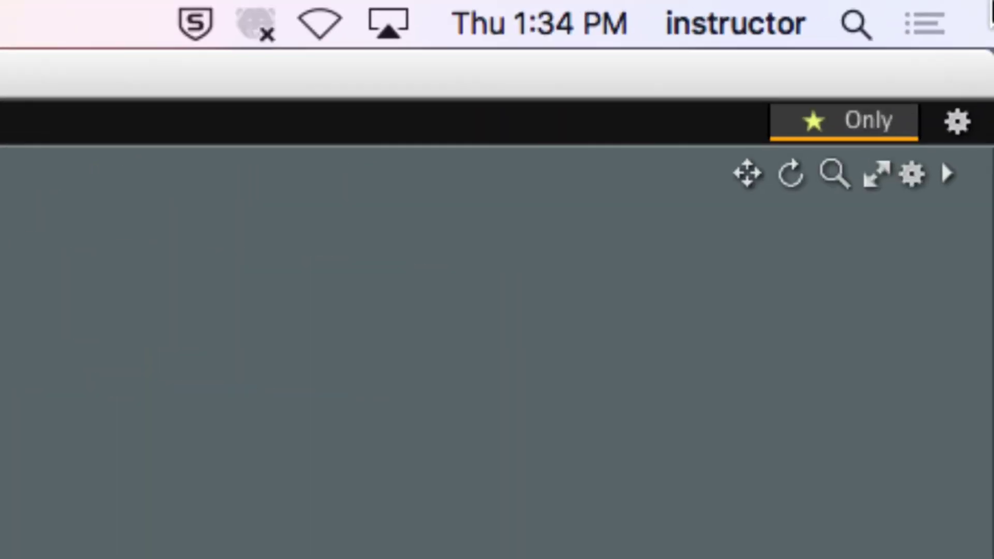
Switch to the macOS Notification Center calculator, multiply 6 by 24, and return to Modo.
click(974, 32)
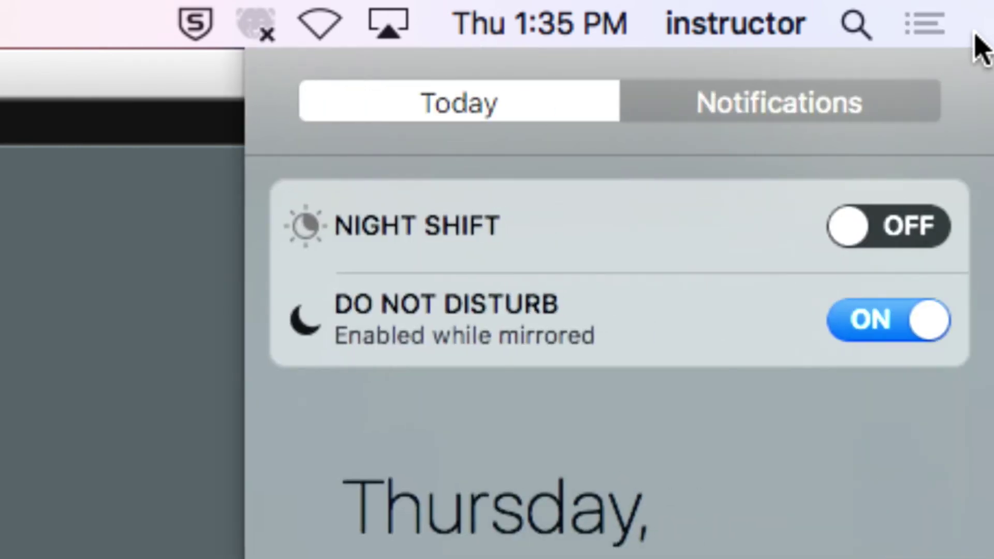
click(941, 30)
click(924, 25)
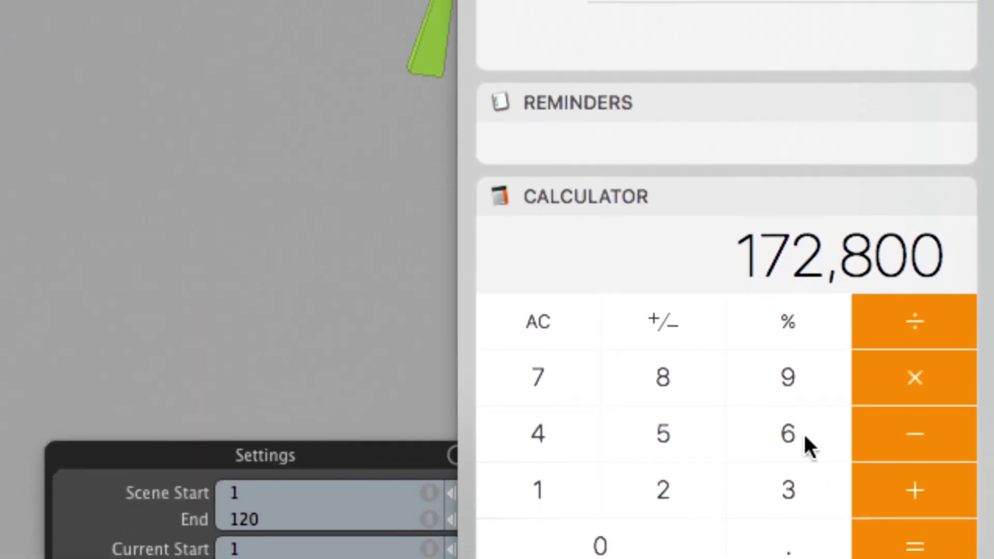
click(803, 433)
click(921, 378)
click(636, 486)
click(575, 437)
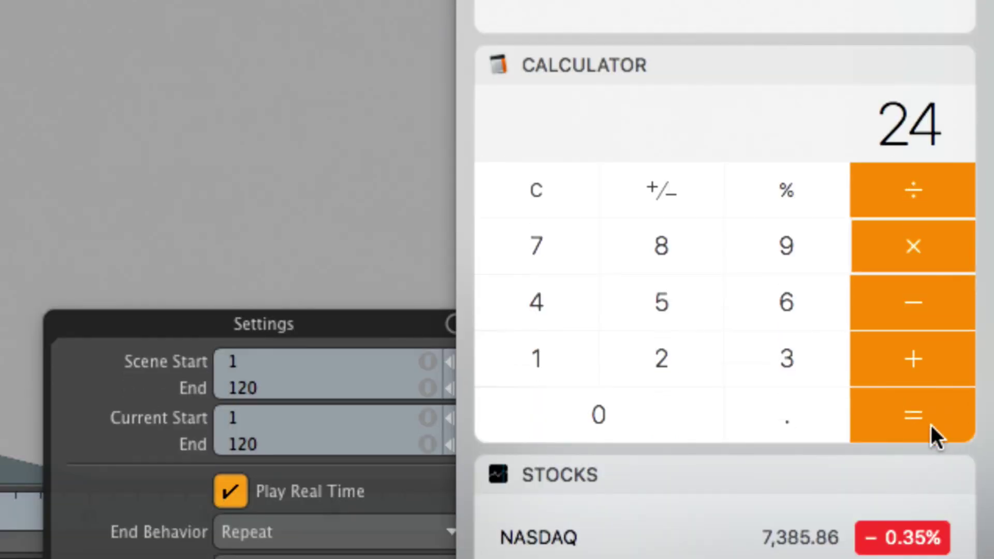
click(930, 423)
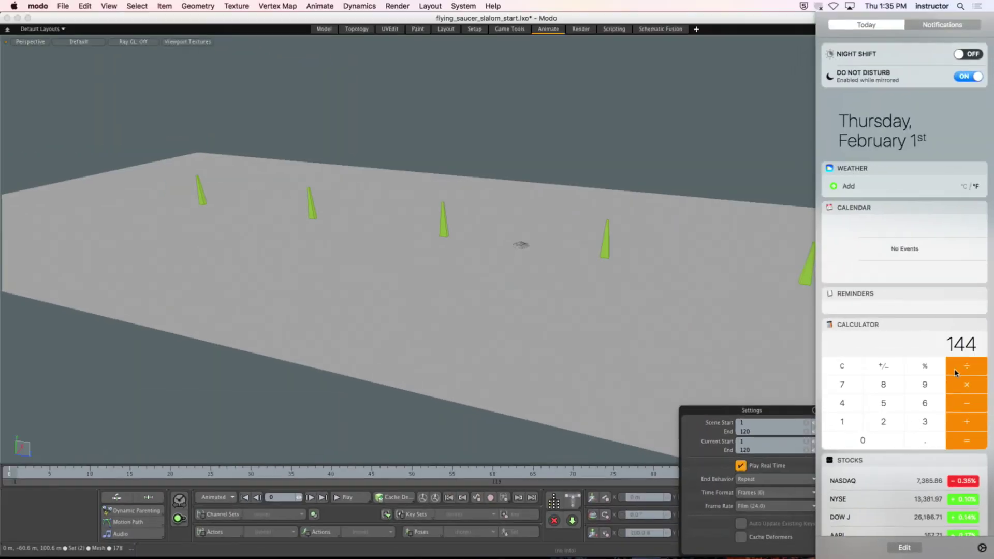
click(616, 301)
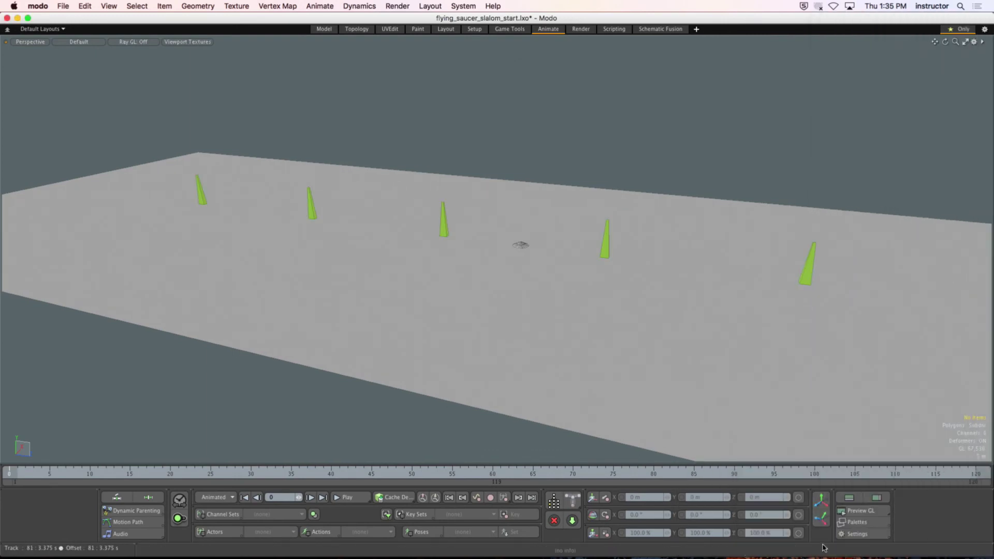
Set the scene end frame to 144 and extend the current timeline range to frame 144.
click(755, 433)
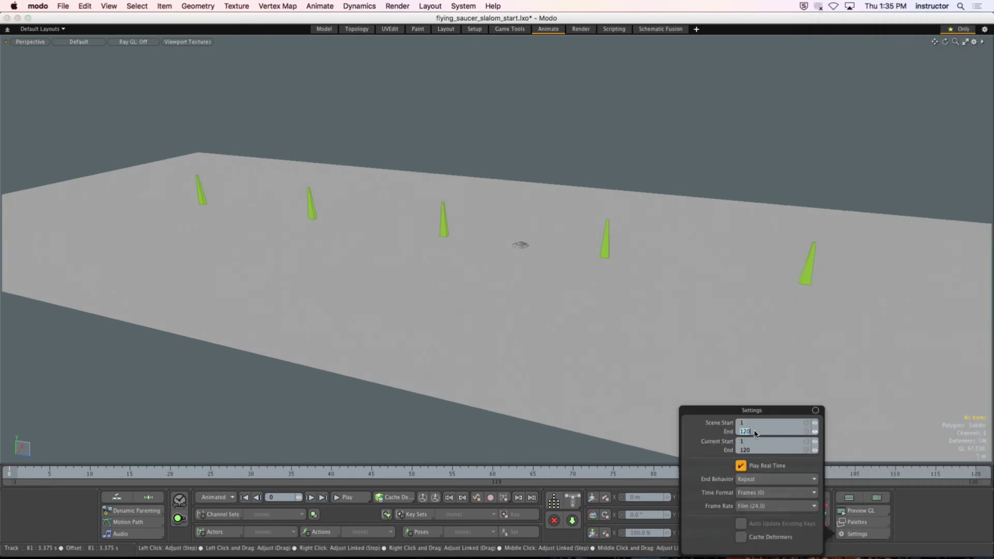
key(Return)
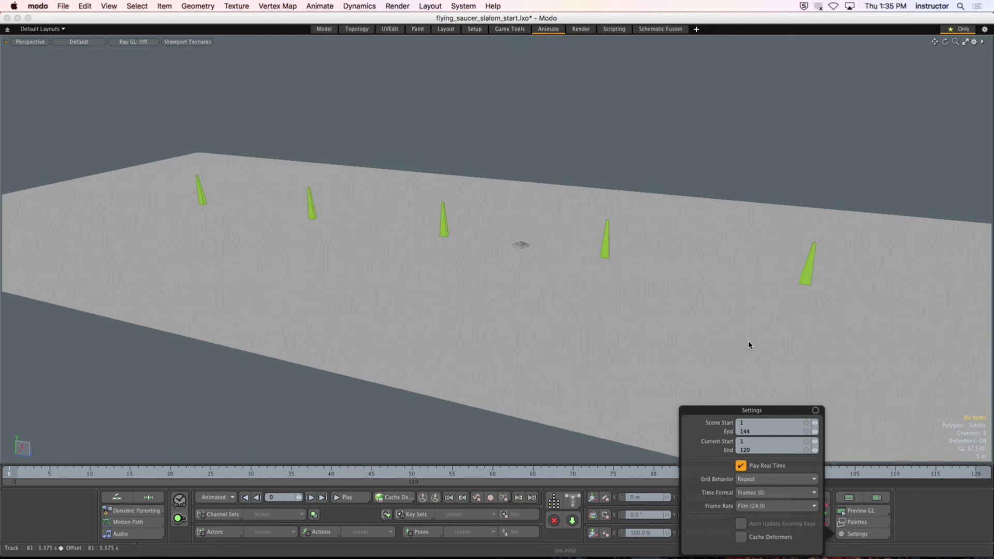
drag(824, 482, 982, 482)
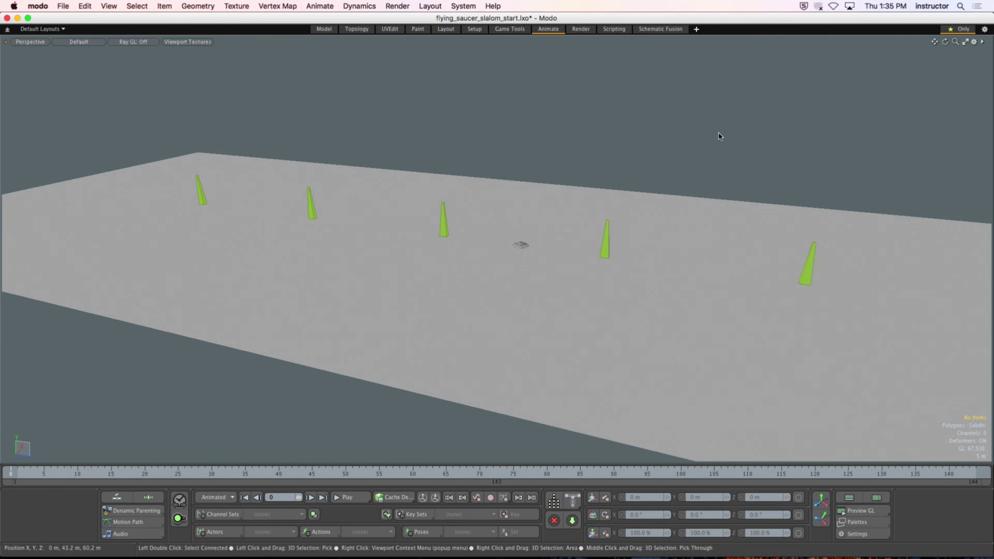
Switch the viewport to the Camera view and reposition the camera to frame the saucer and all five pillars.
key(ctrl+space)
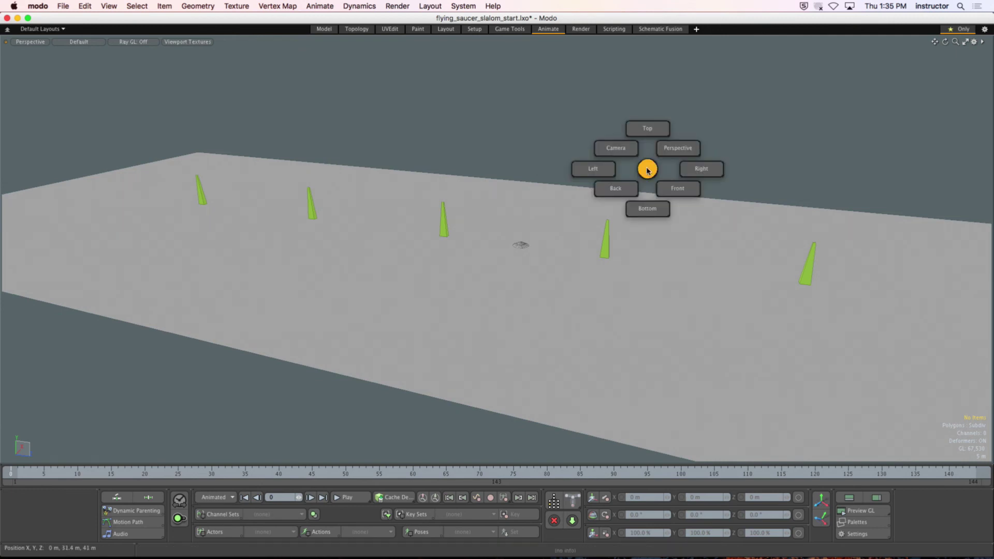
click(619, 154)
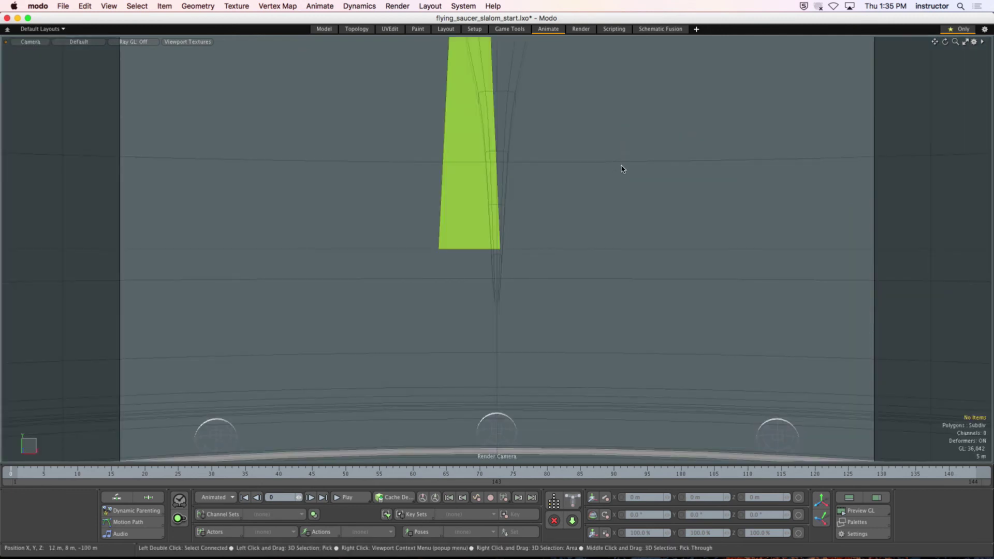
key(ctrl+space)
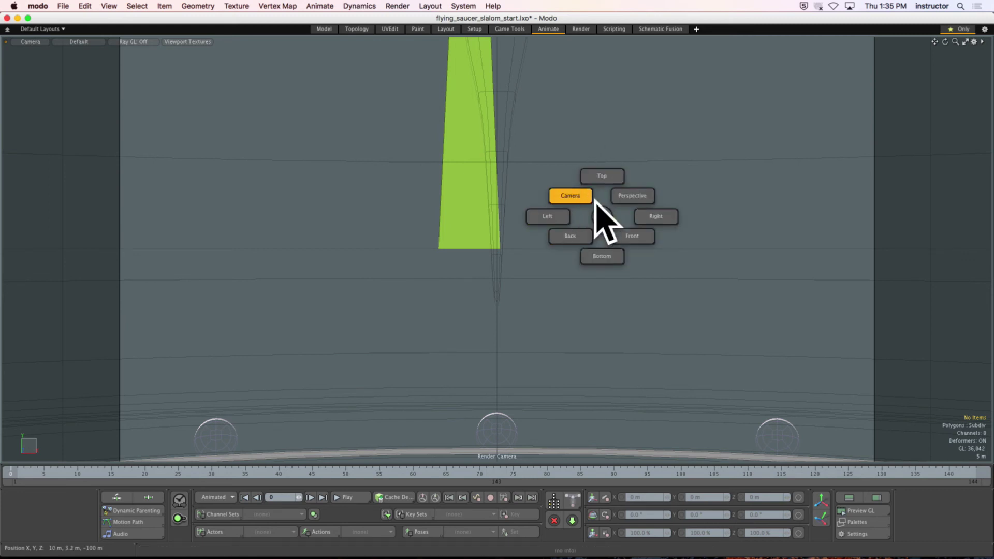
click(570, 196)
alt+drag(508, 215, 418, 235)
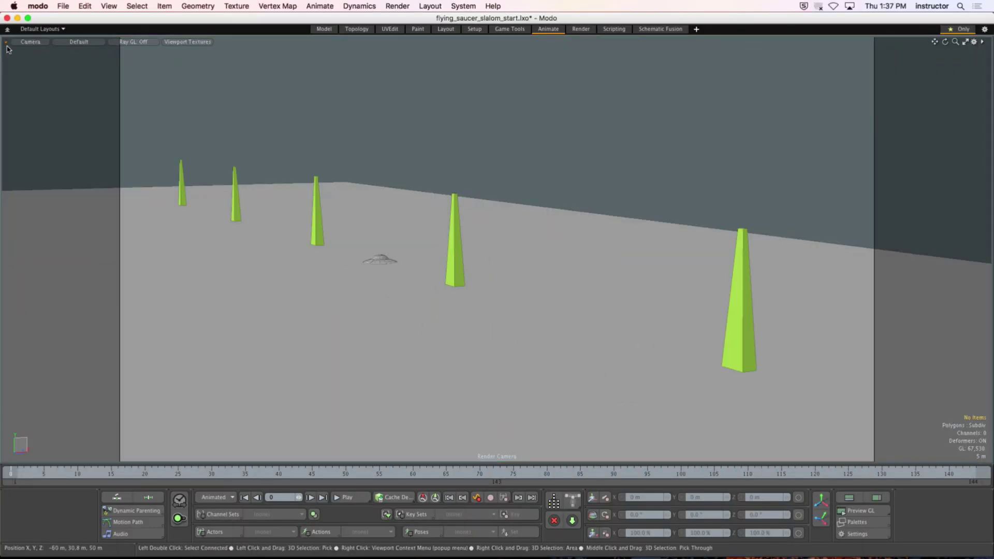
Split the camera viewport repeatedly into five viewports, one large and four smaller ones.
ctrl+drag(6, 42, 7, 42)
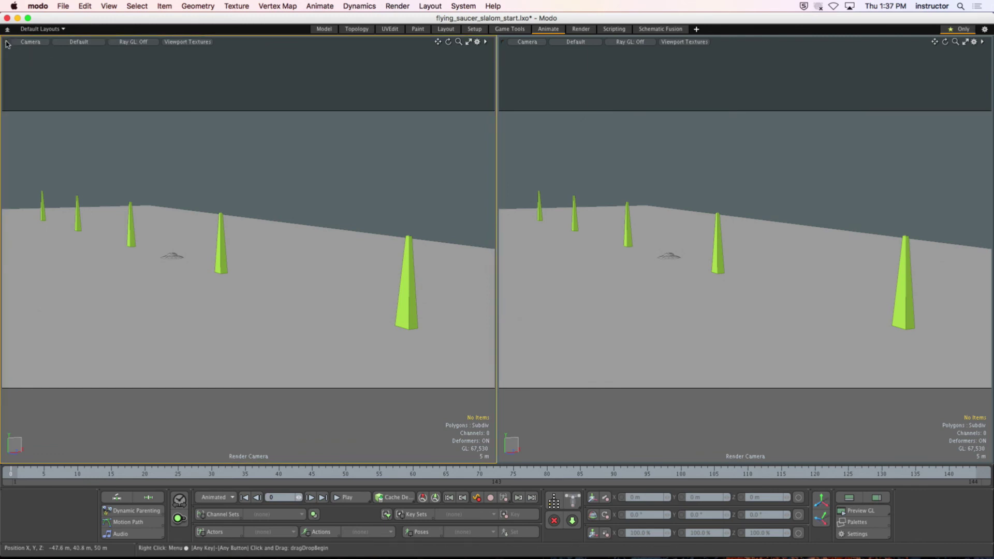
drag(6, 42, 23, 89)
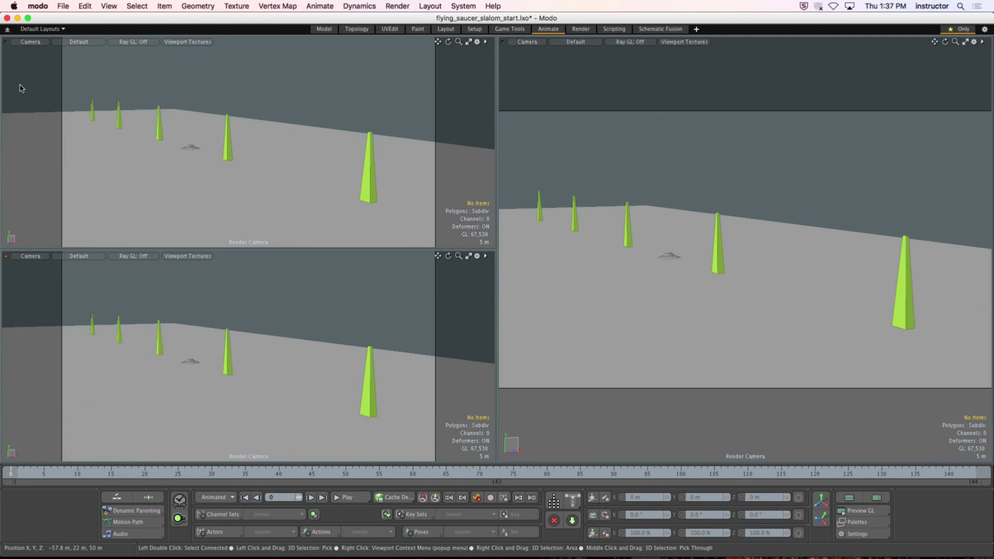
ctrl+click(6, 43)
ctrl+drag(6, 44, 7, 57)
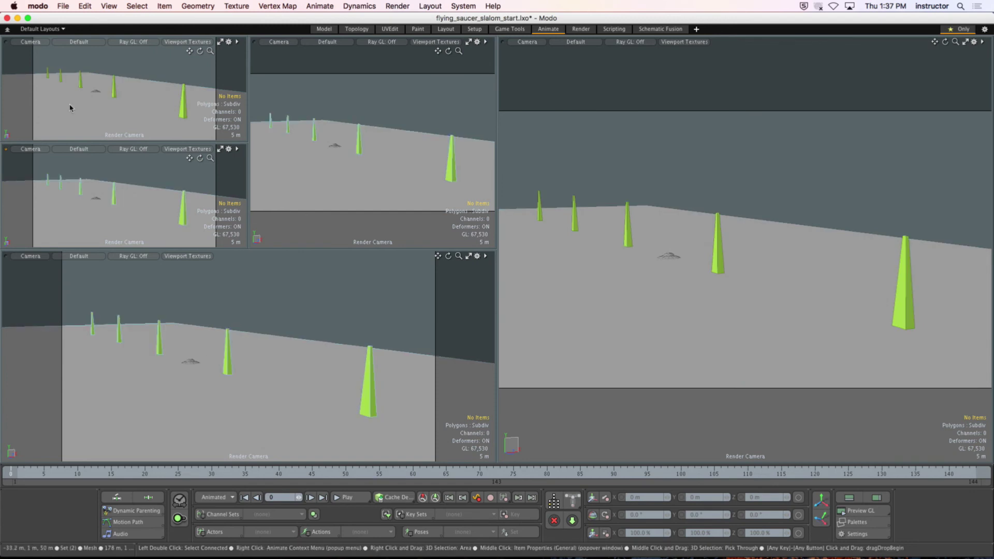
Assign Top, Right and Perspective views to the three smallest viewports and Perspective to the large one, framing the saucer and pillars.
key(ctrl+space)
click(124, 72)
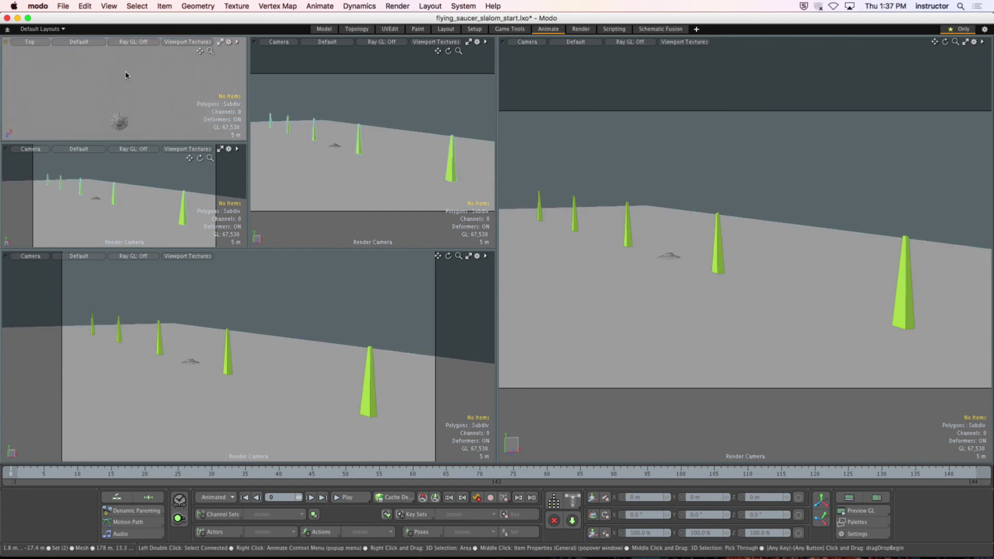
key(ctrl+space)
click(184, 187)
key(ctrl+space)
click(379, 130)
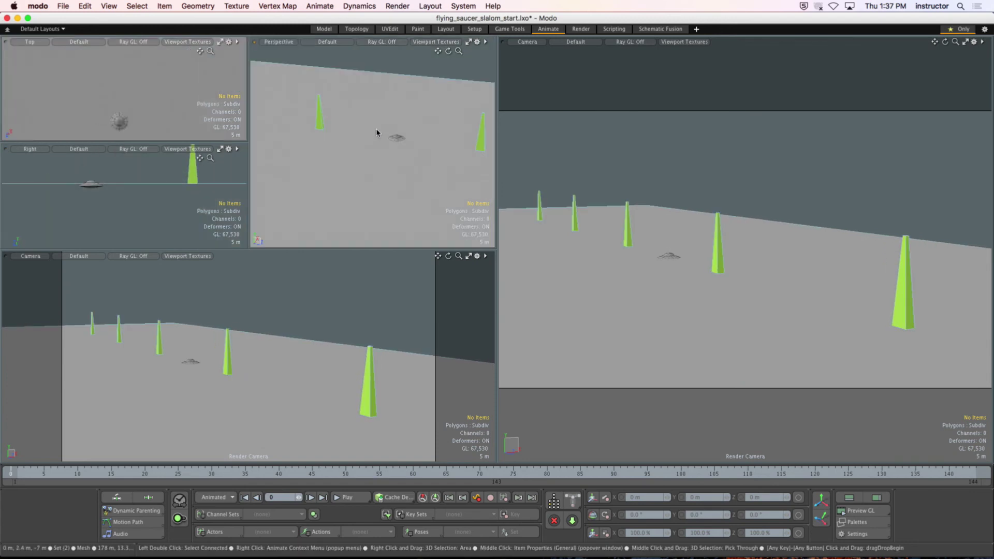
key(ctrl+space)
click(817, 241)
alt+drag(819, 239, 667, 229)
alt+shift+drag(150, 94, 147, 72)
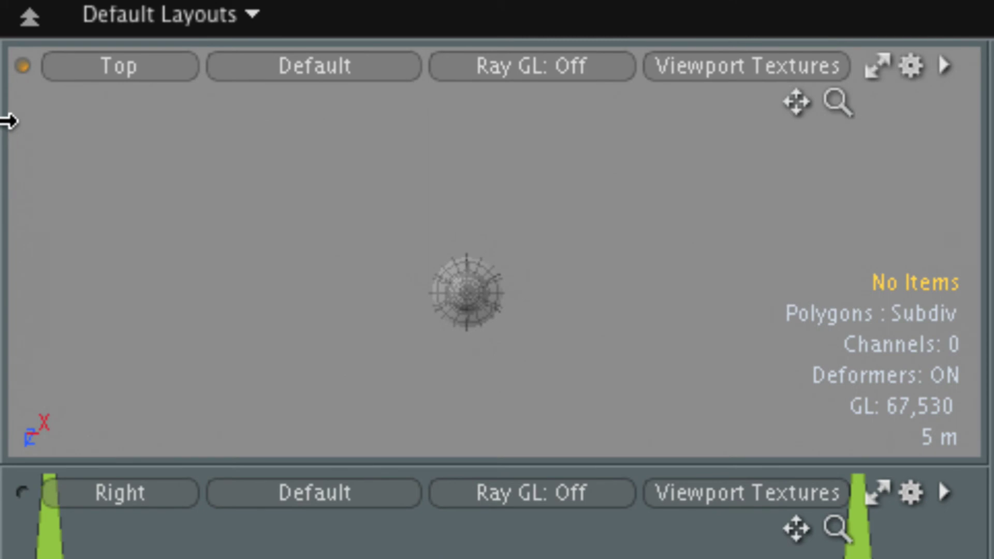
Delete the Top viewport, and detach the Right viewport into its own window and close it.
click(23, 66)
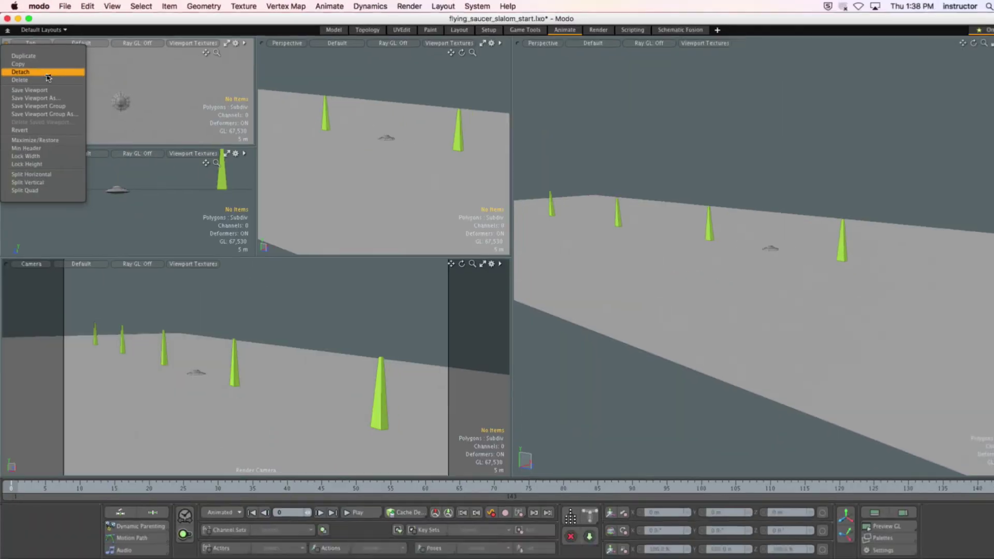
click(48, 79)
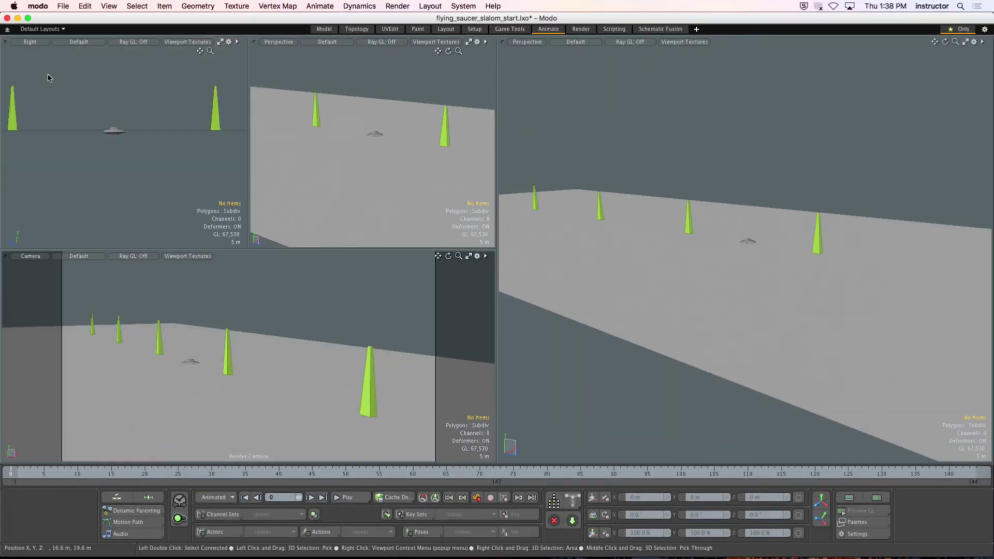
click(5, 44)
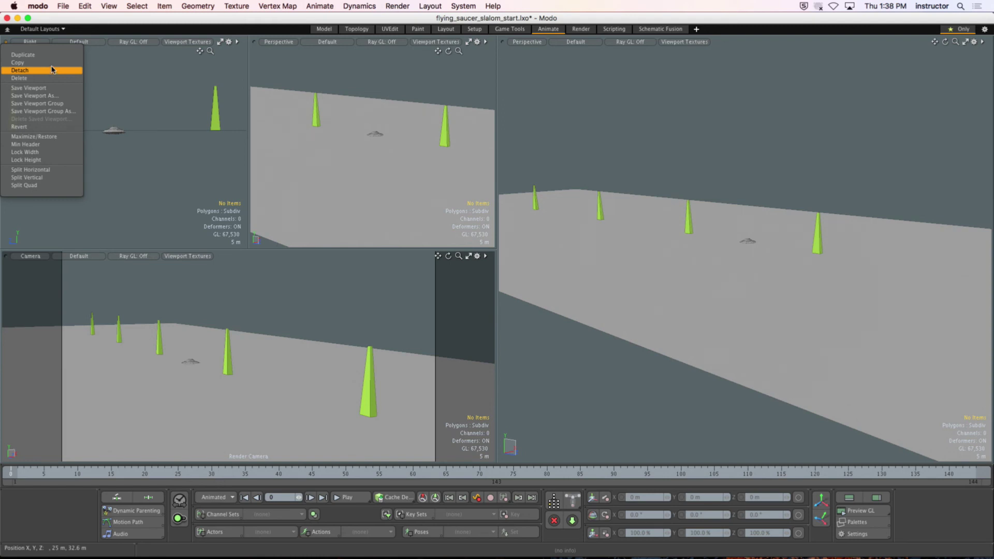
click(60, 71)
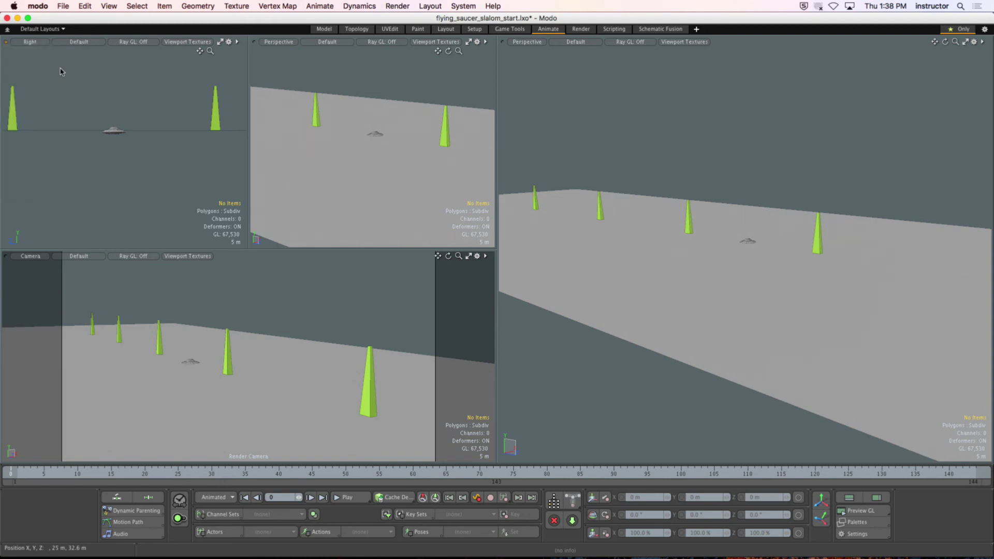
drag(102, 41, 545, 113)
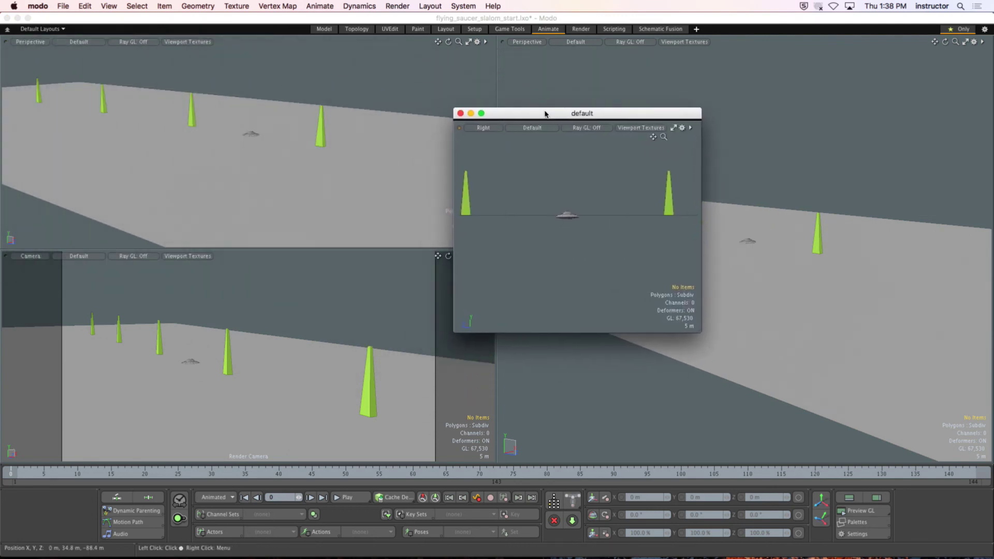
click(460, 113)
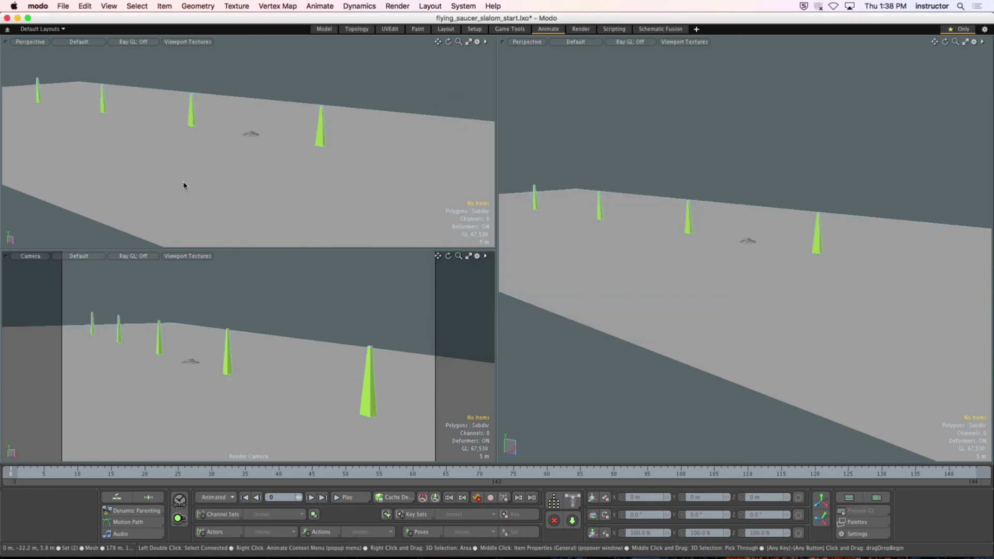
Delete the smaller Perspective viewport and reposition the camera low and close beside the nearest pillar.
click(13, 44)
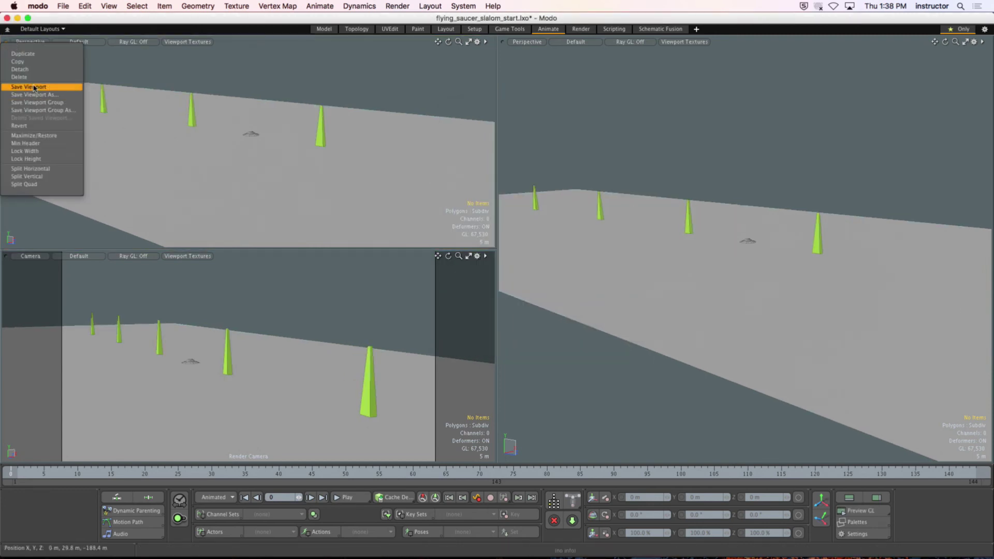
click(19, 77)
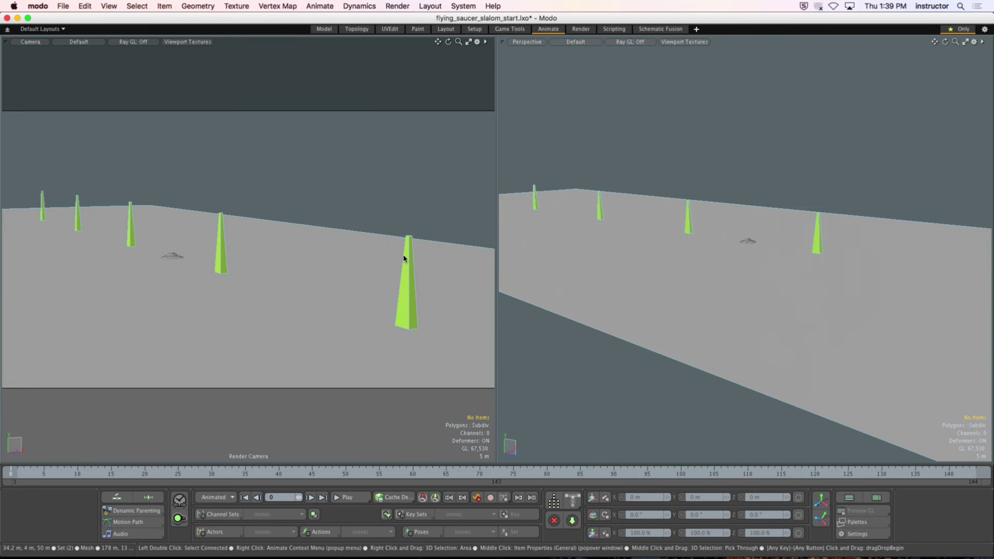
alt+drag(373, 250, 322, 251)
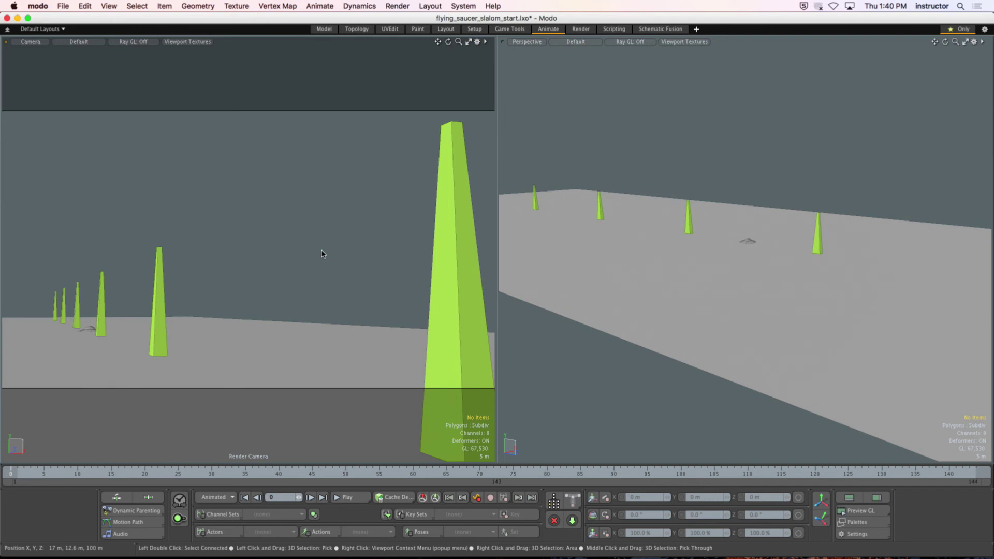
Reposition the camera so the whole nearest pillar, including its base, fits inside the frame beside the distant row.
mouse_move(238, 256)
alt+mouse_down()
mouse_move(220, 264)
mouse_move(232, 257)
alt+mouse_up()
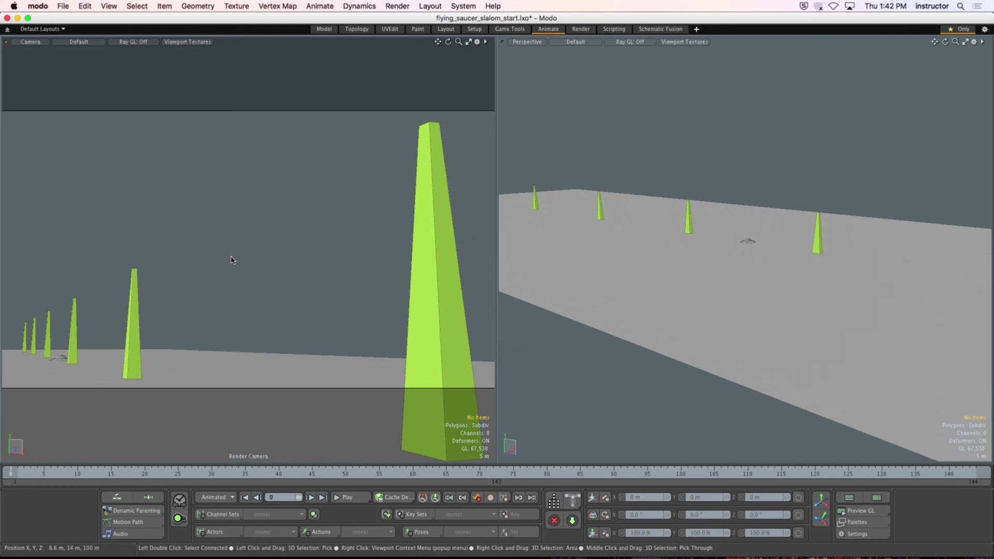
mouse_move(222, 244)
alt+mouse_down()
mouse_move(235, 243)
mouse_move(231, 265)
mouse_move(226, 254)
mouse_move(251, 255)
mouse_move(224, 258)
alt+mouse_up()
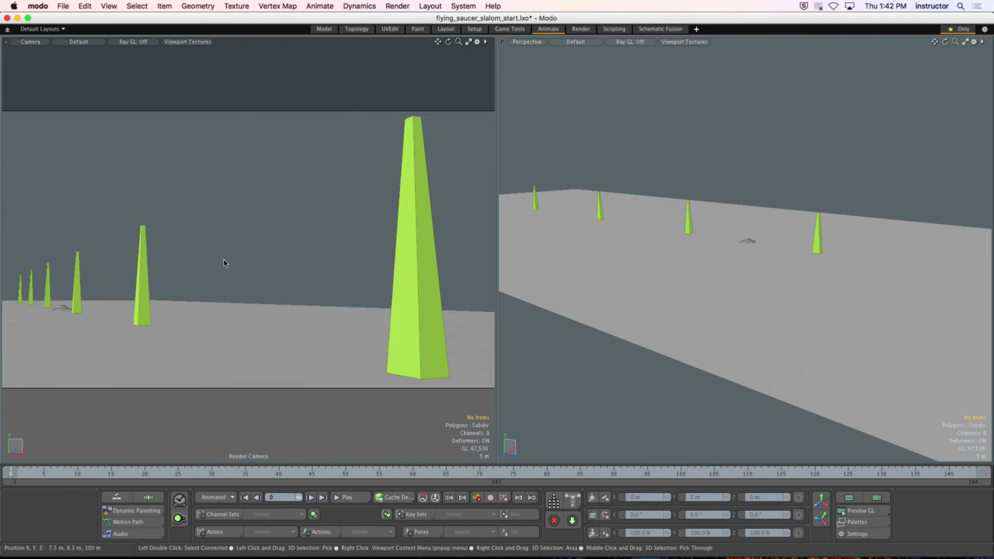
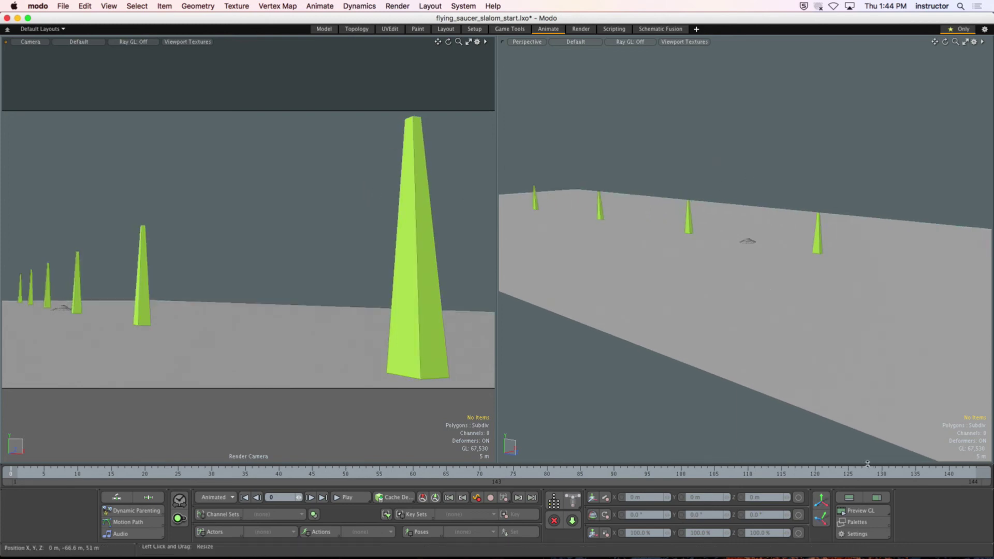
Show the item list beside the viewports and lock the Camera item, leaving it deselected.
click(877, 500)
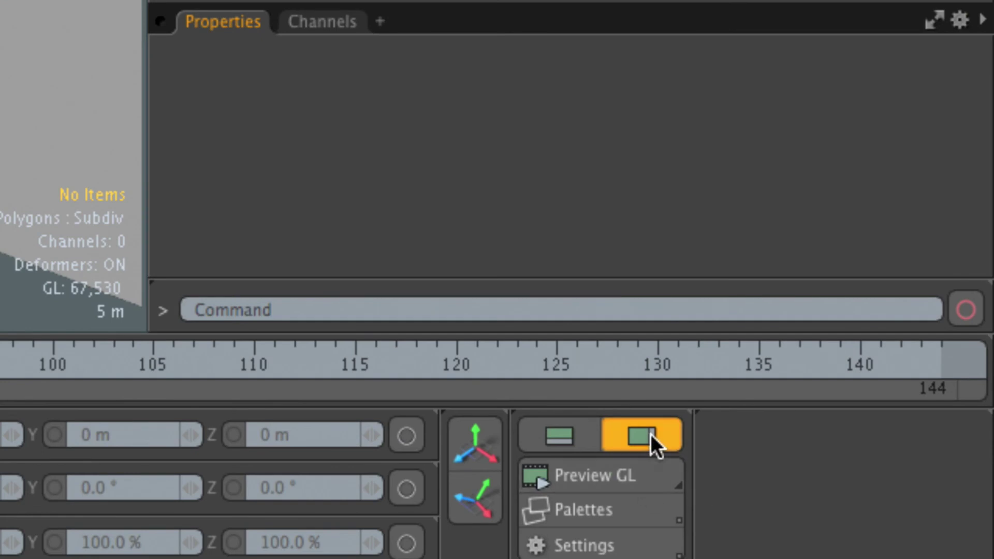
click(652, 438)
click(655, 443)
click(656, 445)
click(671, 446)
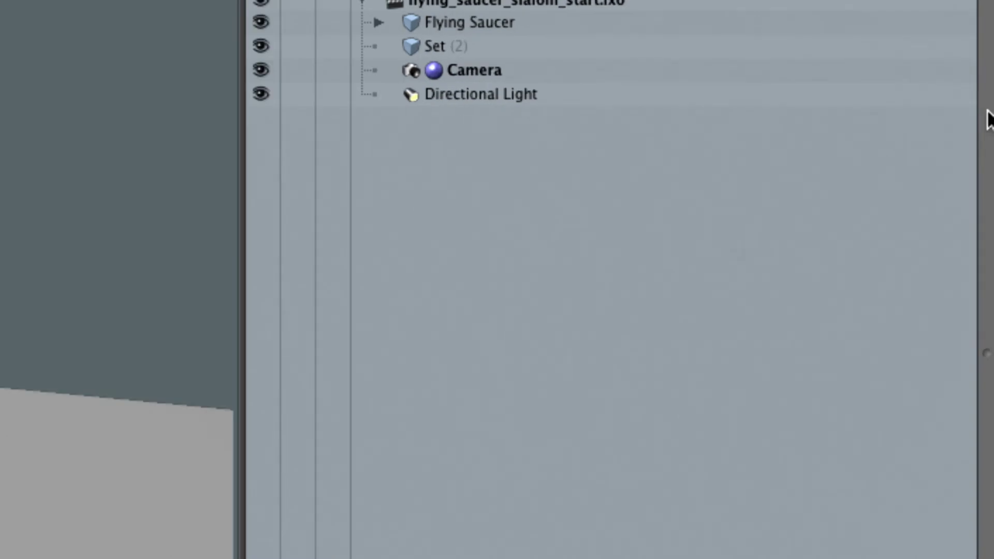
right_click(834, 100)
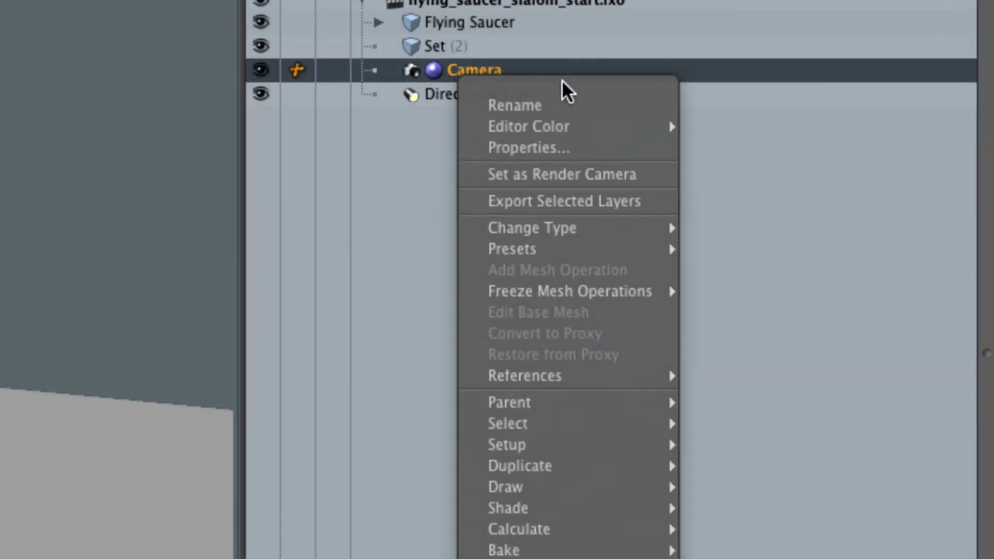
mouse_move(595, 494)
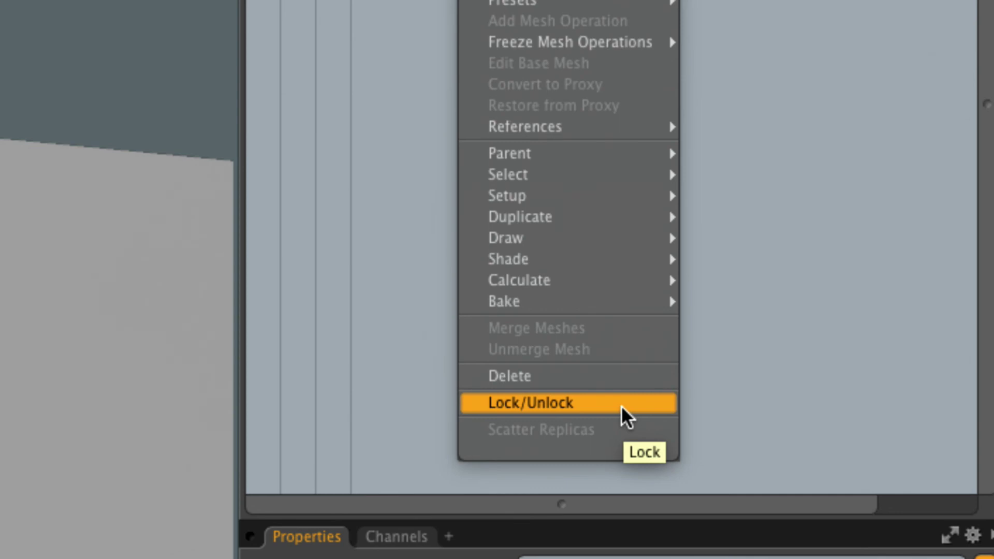
click(622, 406)
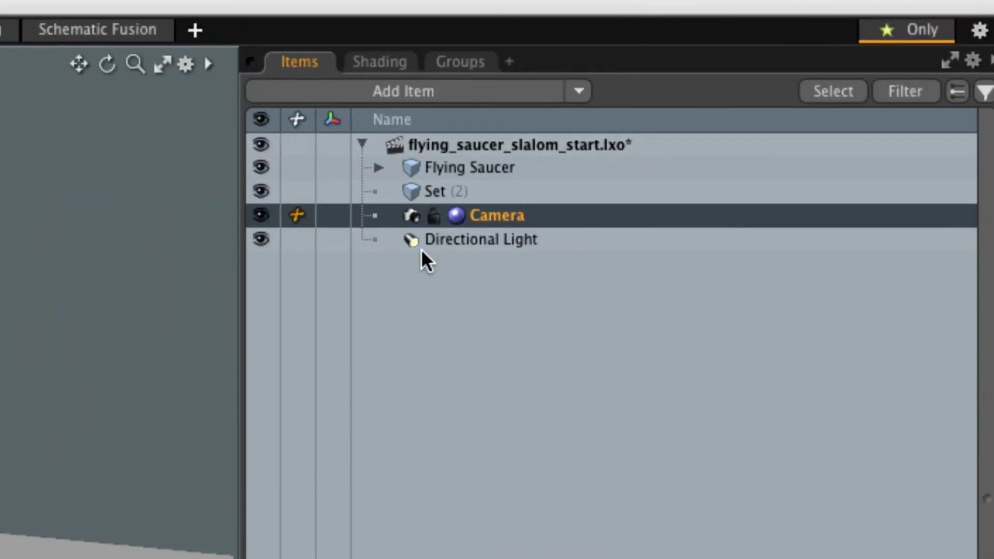
click(421, 245)
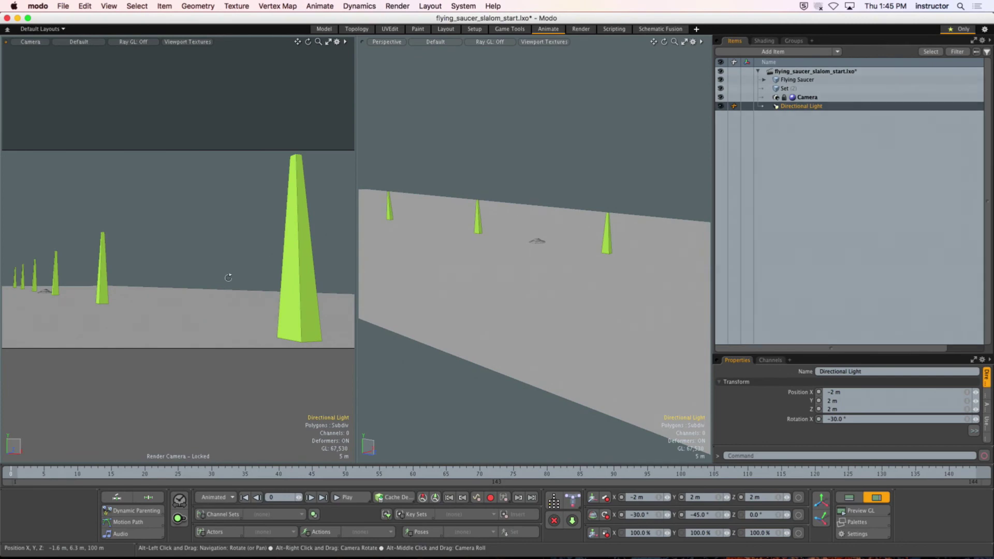
click(225, 290)
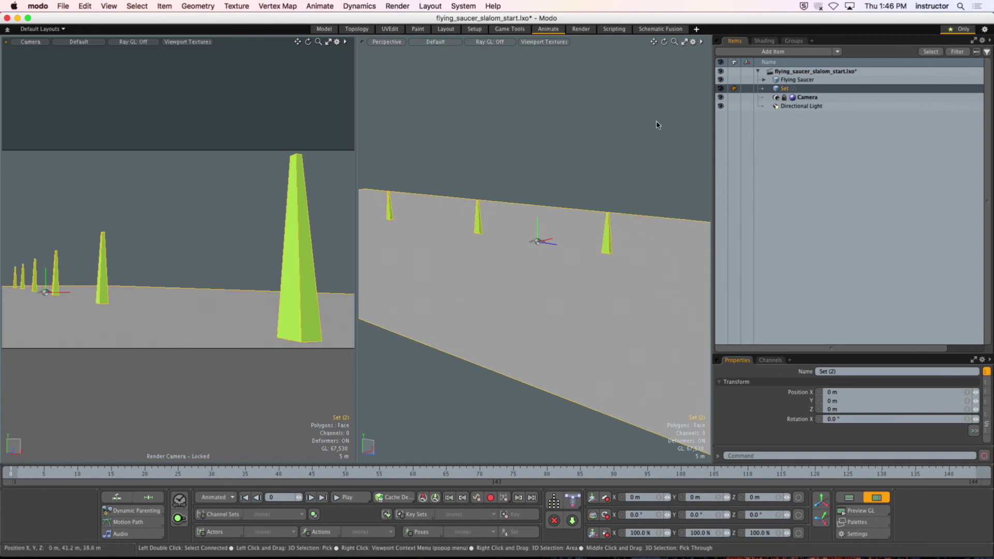
With the Transform tool, move the Flying Saucer on frame 0 to about X 10 m, Y 51 m, Z -187.5 m.
click(798, 80)
key(y)
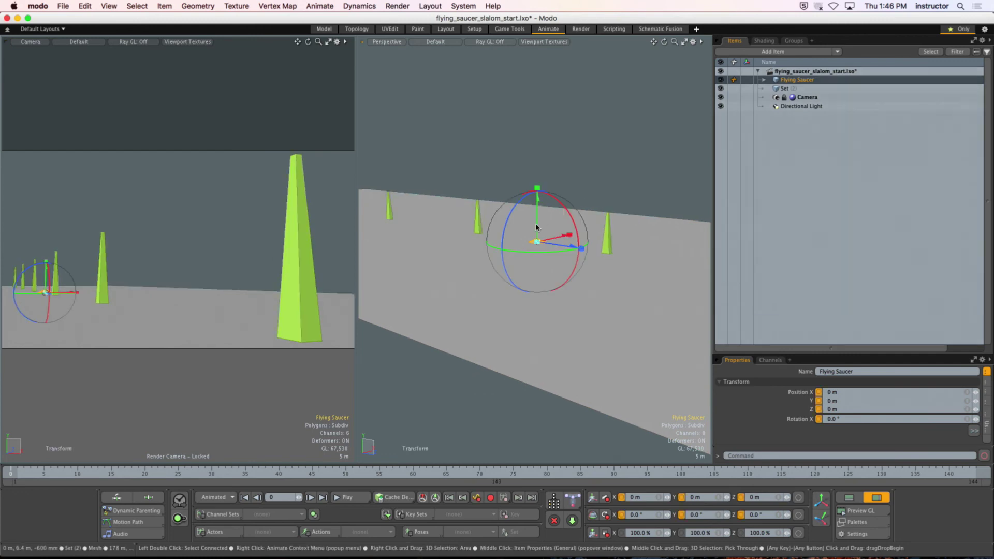
scroll(547, 247, up, 3)
scroll(546, 247, down, 2)
alt+drag(547, 246, 540, 223)
drag(520, 178, 520, 152)
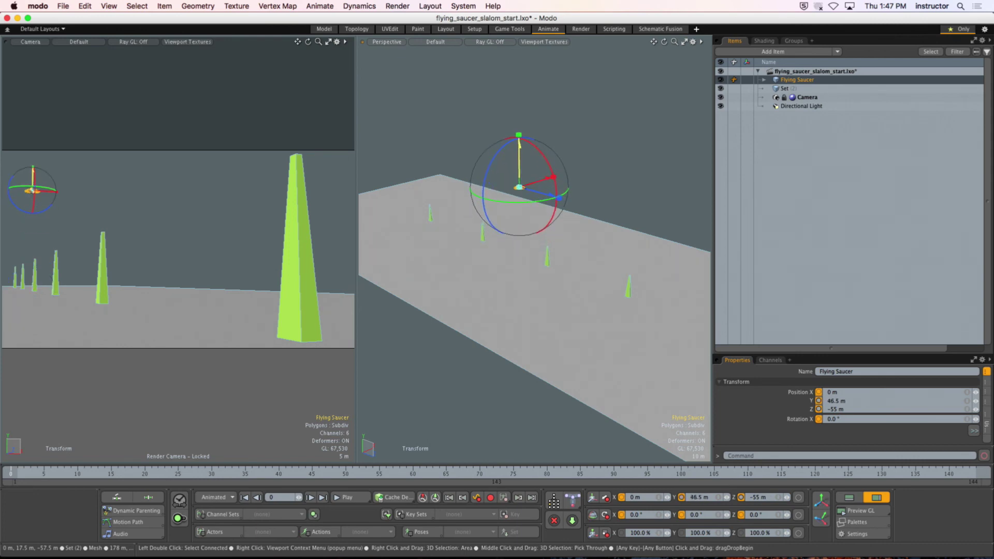
drag(547, 197, 451, 150)
mouse_move(510, 112)
mouse_down()
mouse_move(534, 75)
mouse_move(568, 66)
mouse_move(510, 103)
mouse_move(507, 119)
mouse_up()
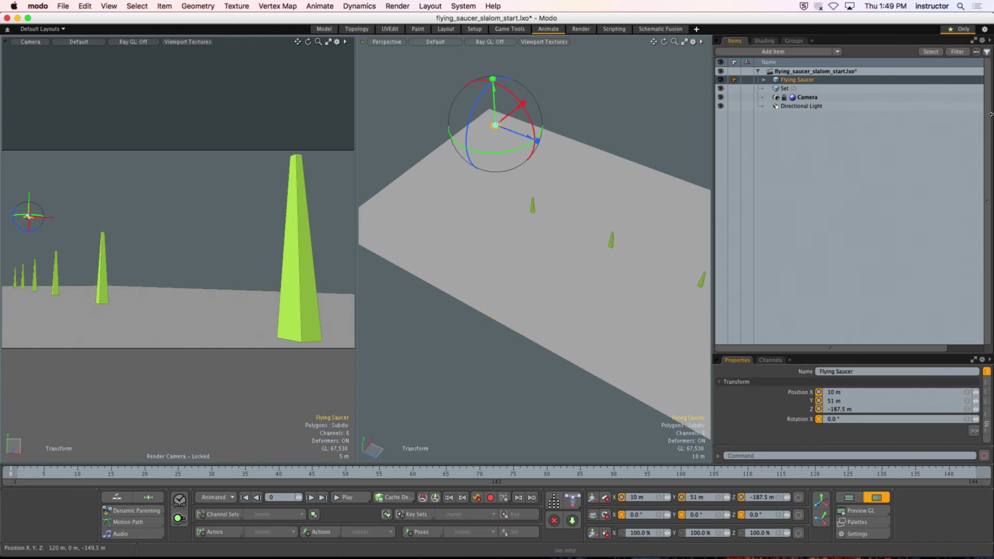
Switch to Remote Desktop and observe the screen of the first student computer in the T103 list.
mouse_move(993, 558)
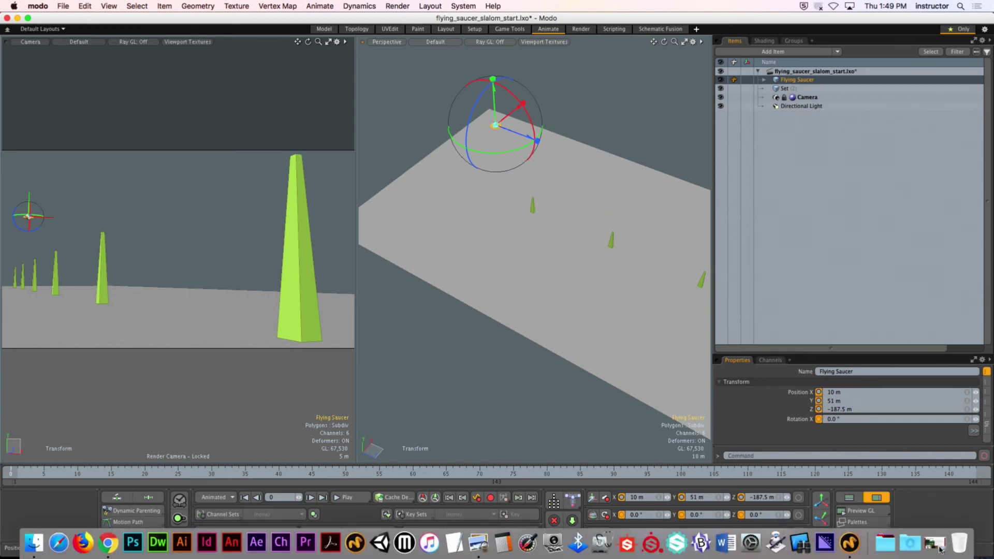
click(800, 543)
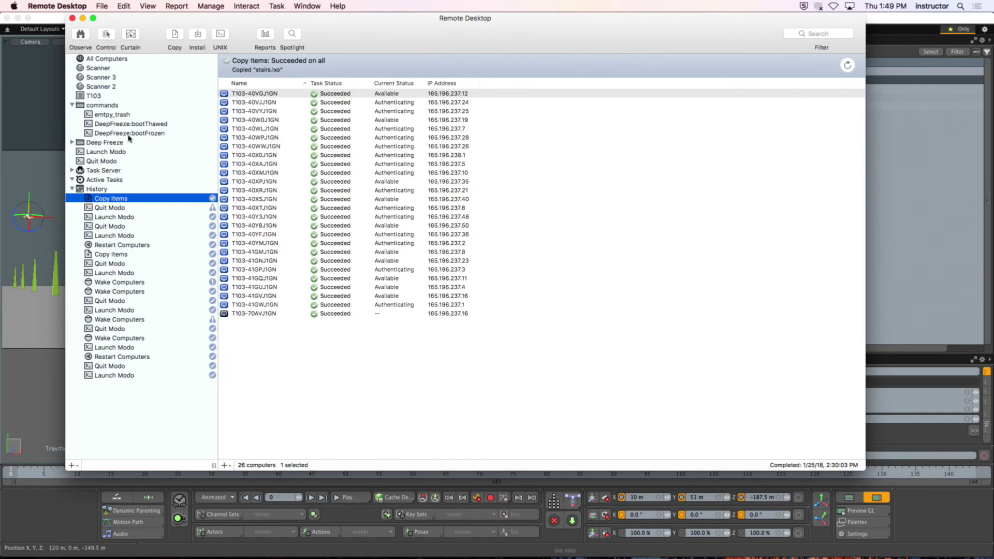
click(111, 96)
click(548, 69)
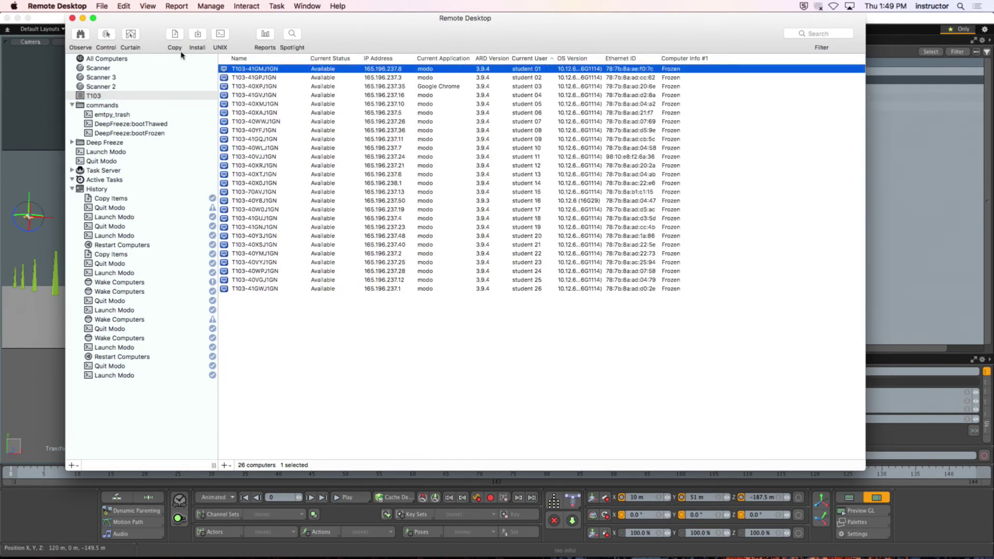
click(80, 35)
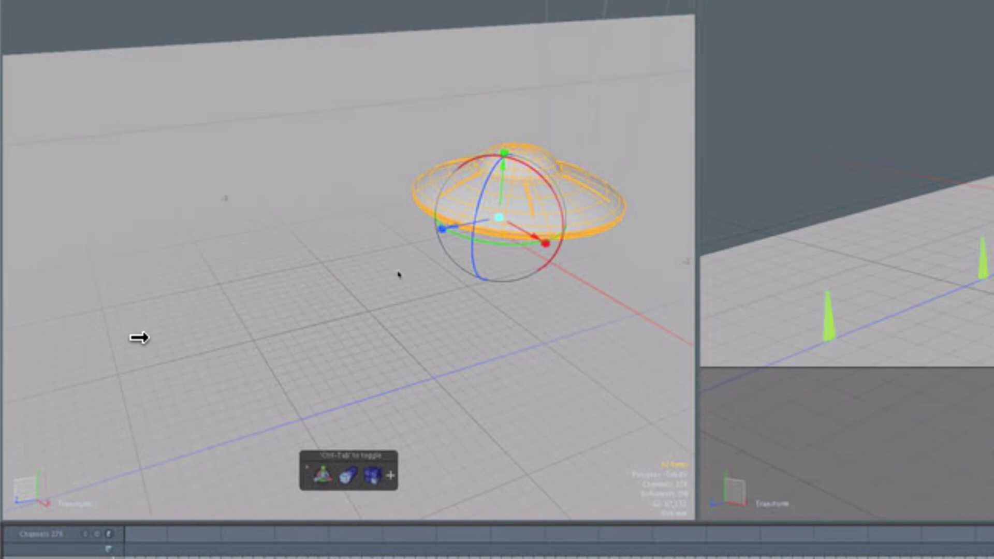
In the observed scene, select only the Flying Saucer parent item and move it along the Z axis with the Transform tool.
key(q)
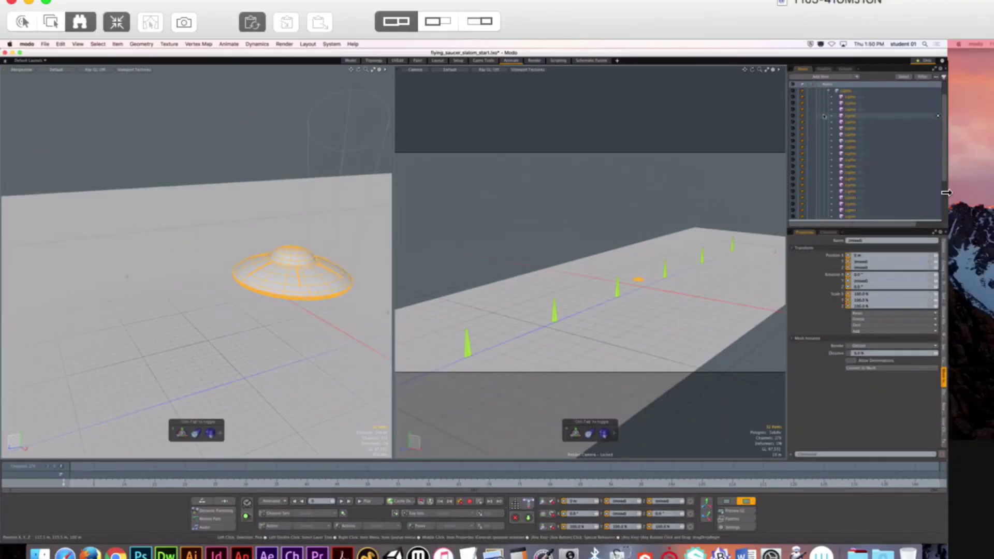
scroll(877, 171, down, 5)
scroll(851, 133, up, 8)
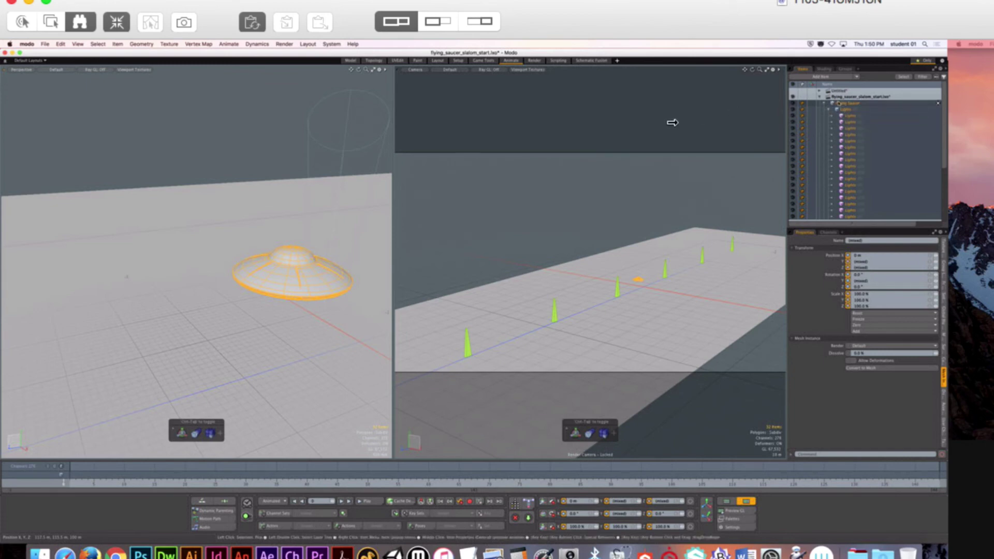
click(841, 103)
key(y)
drag(238, 280, 207, 282)
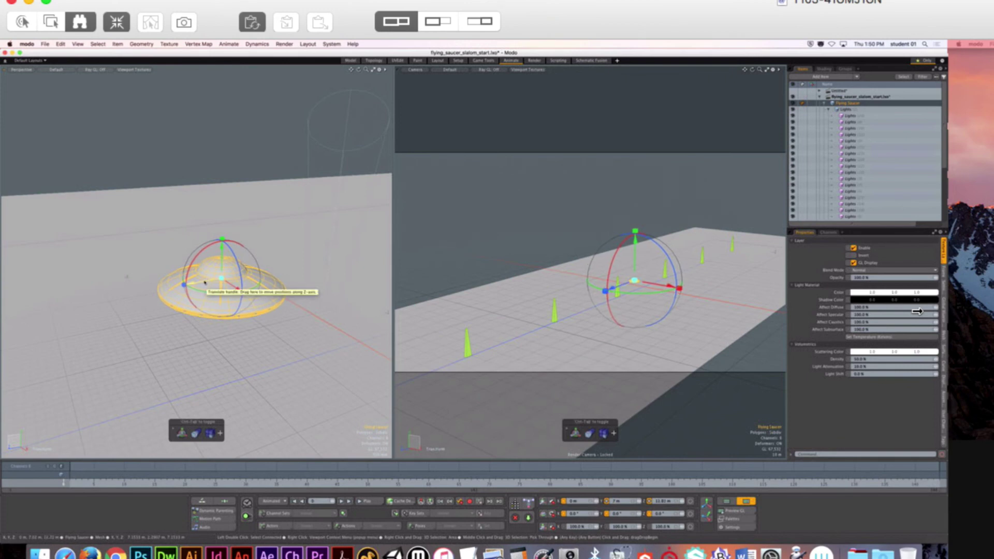
scroll(205, 282, down, 3)
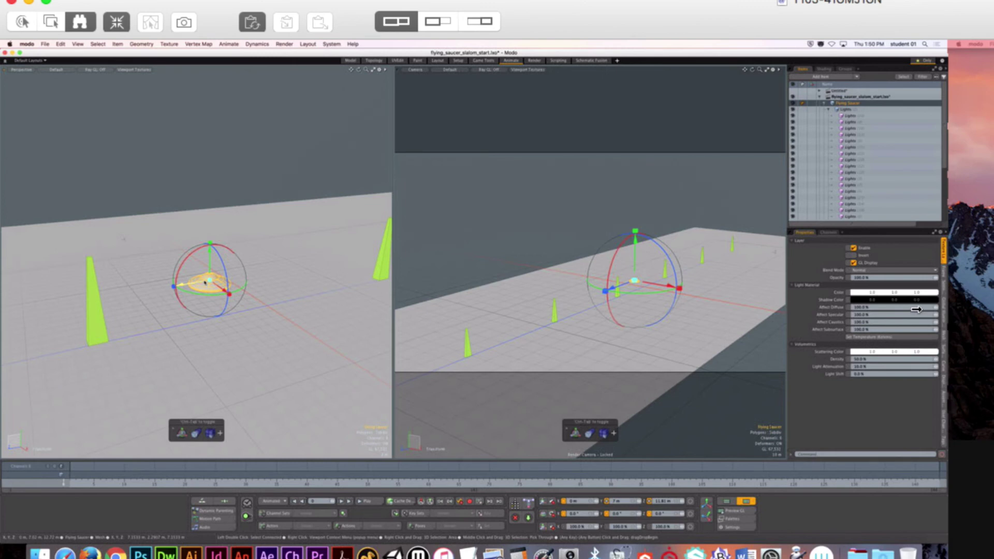
Close the observed computer's window and return to the slalom scene in Modo.
key(ctrl+super+f)
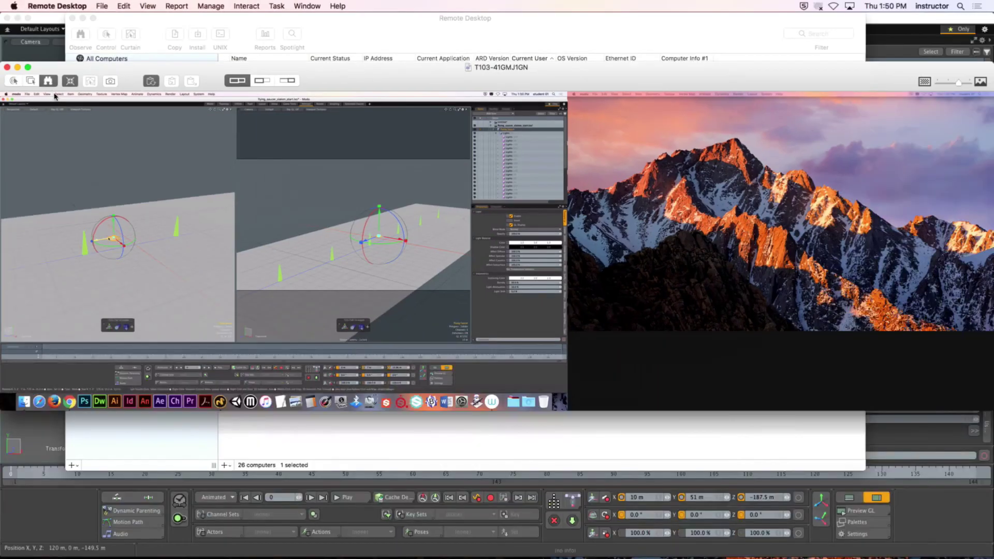
key(super+w)
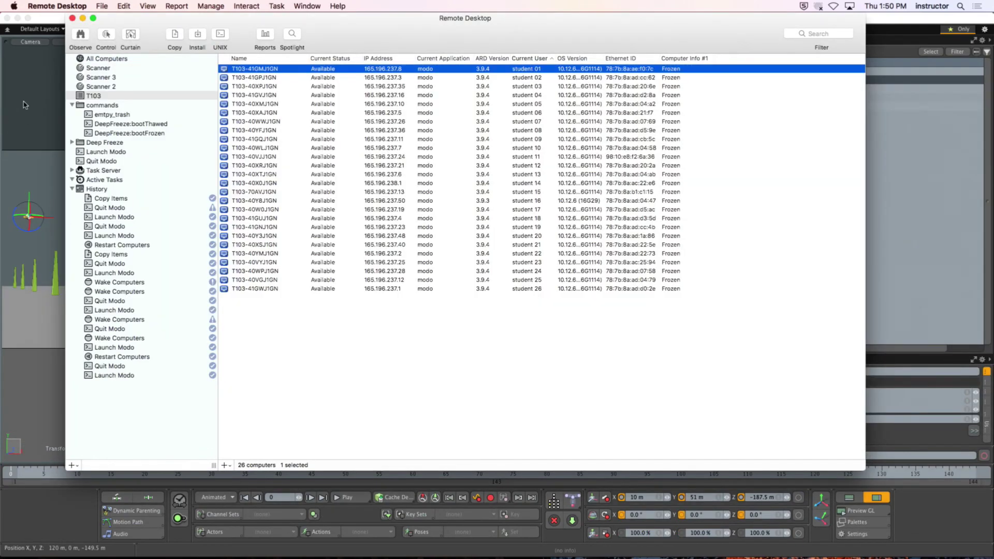
click(55, 19)
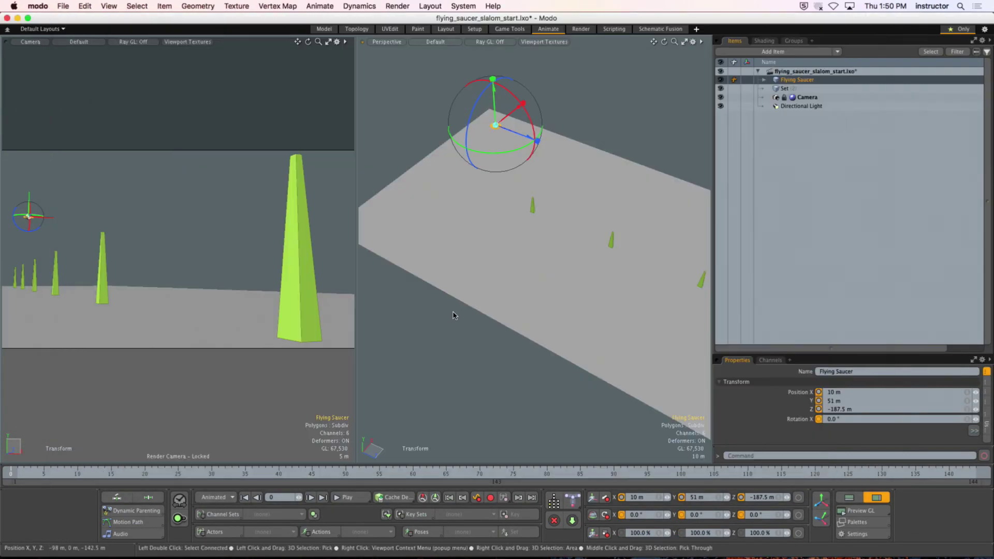
On frame 1, move the Flying Saucer sideways and upward to about X 215.5 m, Y 126.5 m with the Transform tool.
key(space)
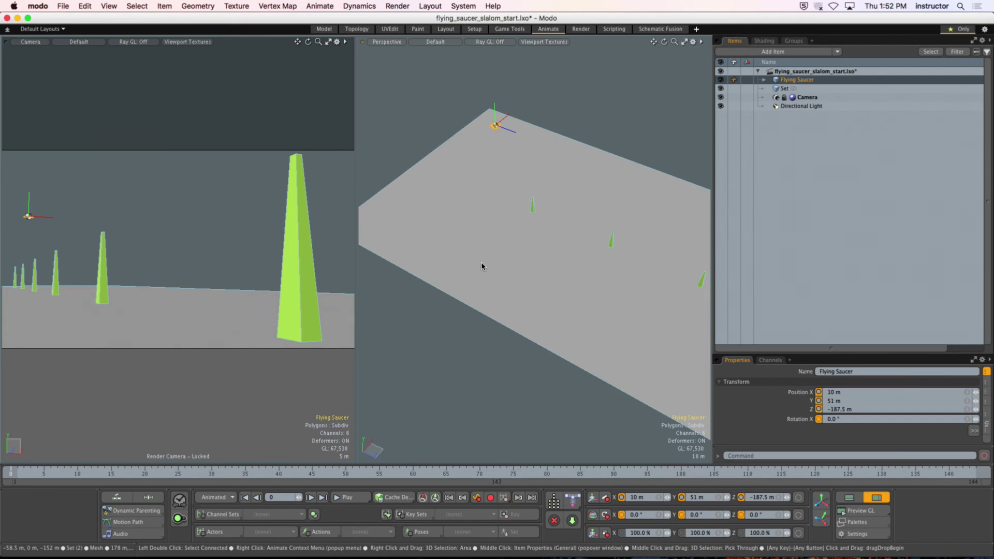
click(24, 472)
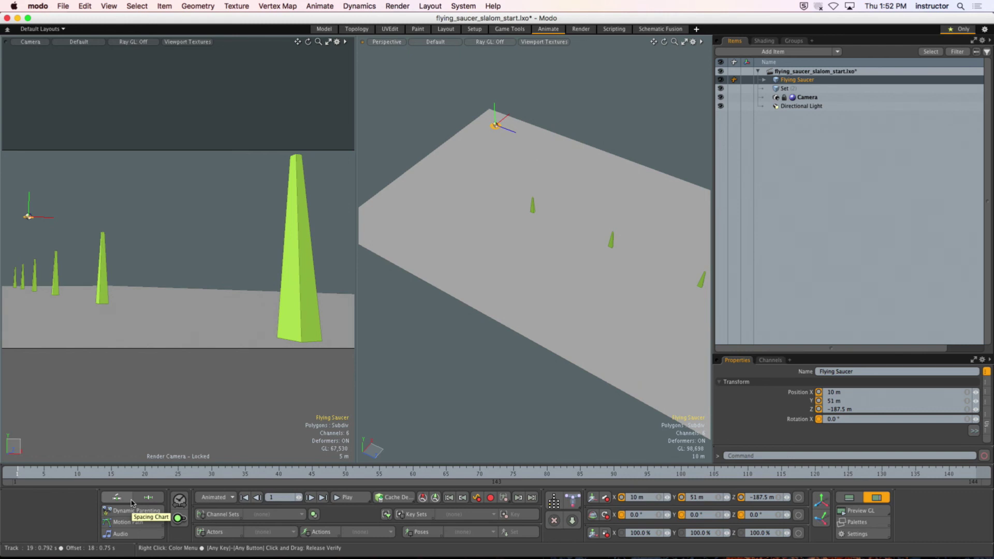
key(y)
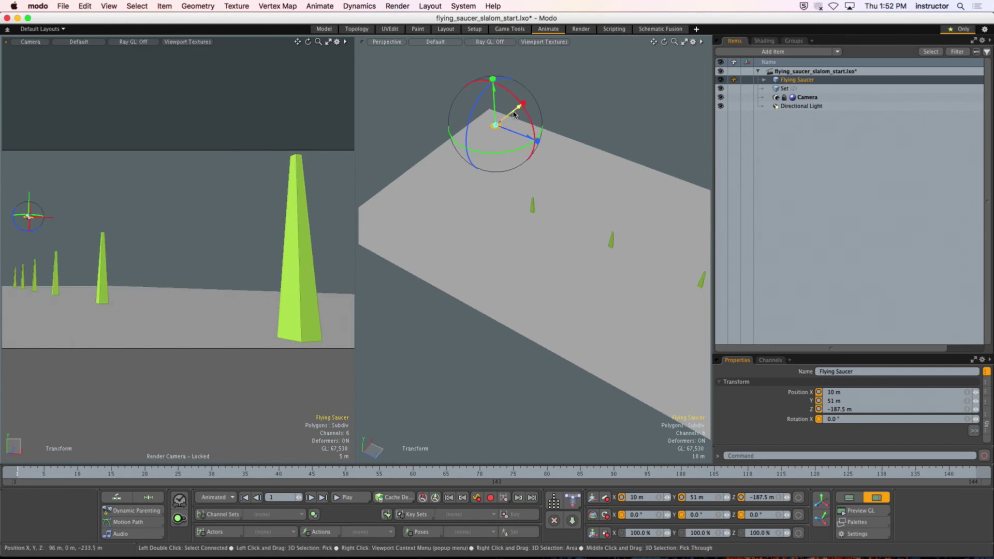
alt+shift+drag(502, 120, 517, 140)
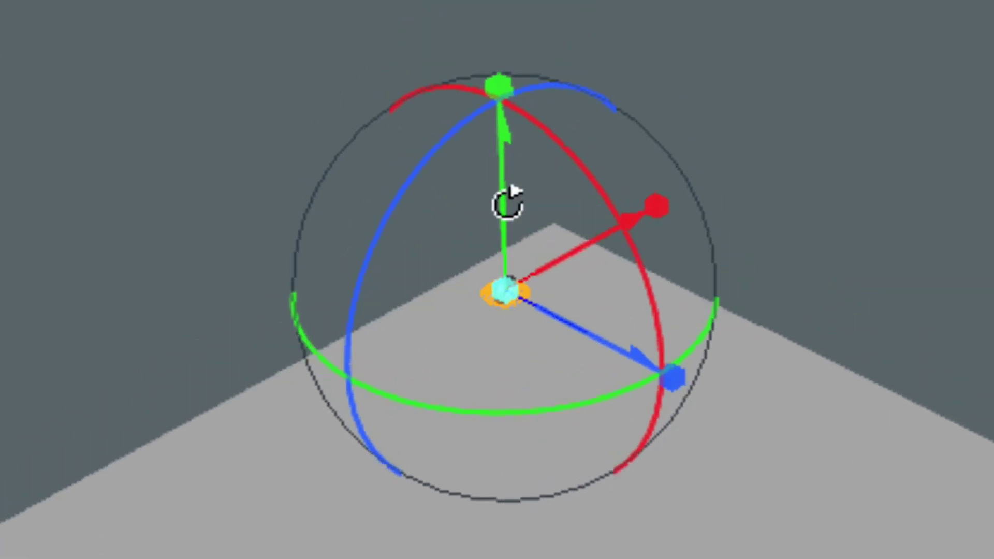
alt+drag(507, 204, 514, 223)
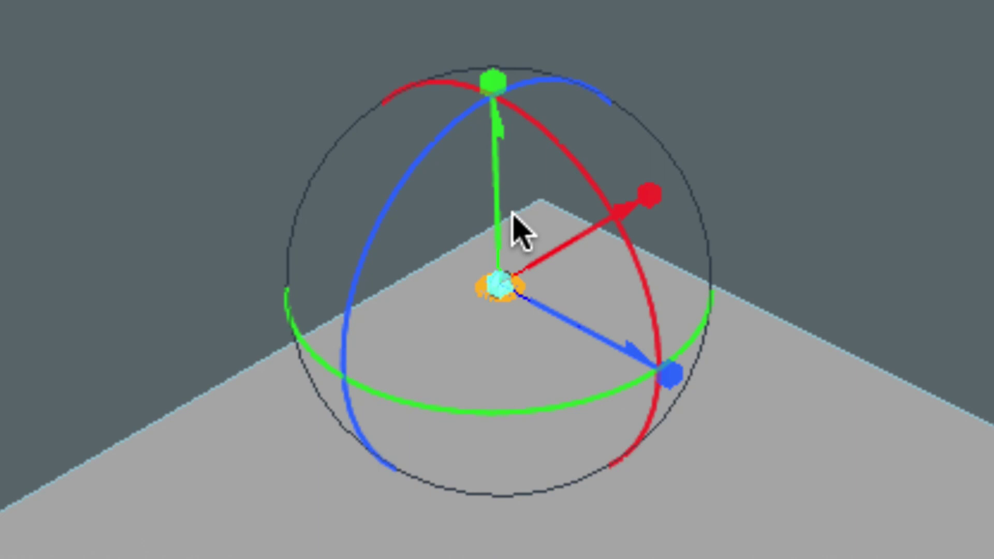
key(w)
key(e)
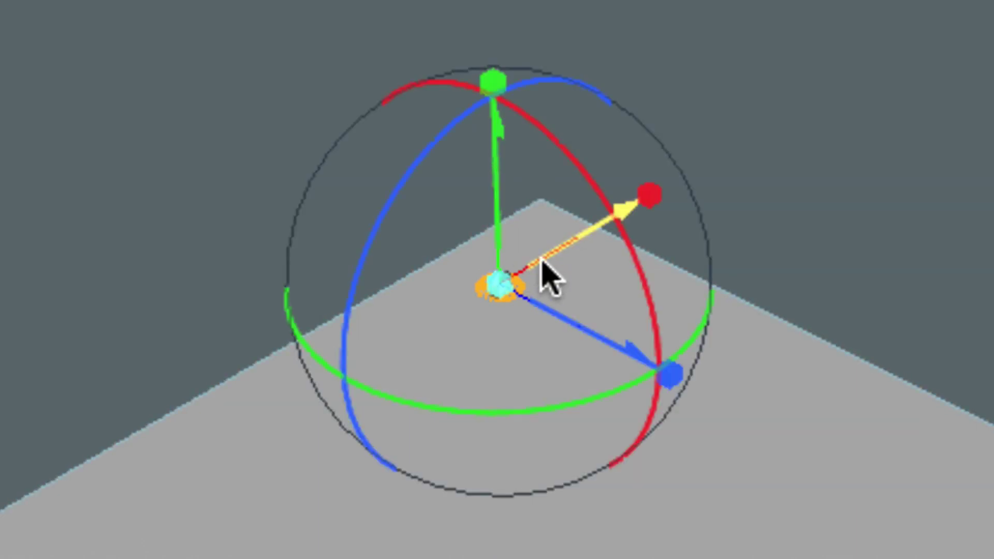
drag(546, 269, 746, 160)
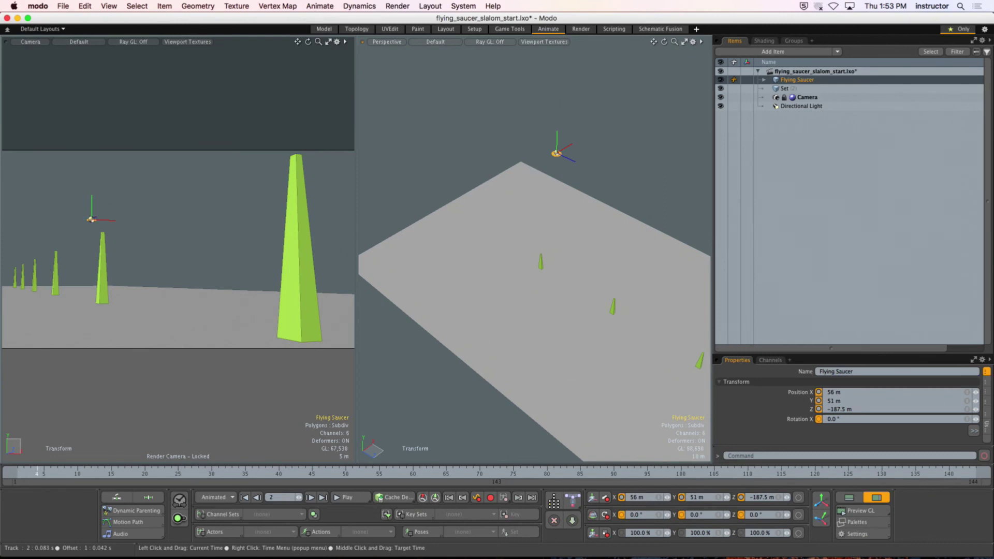
alt+drag(588, 139, 451, 205)
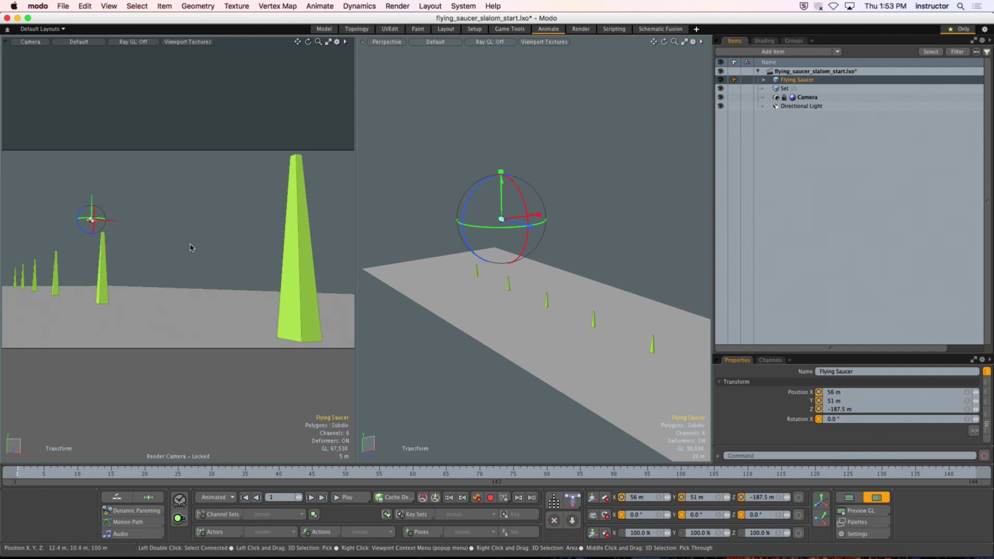
drag(513, 215, 591, 140)
drag(611, 174, 603, 141)
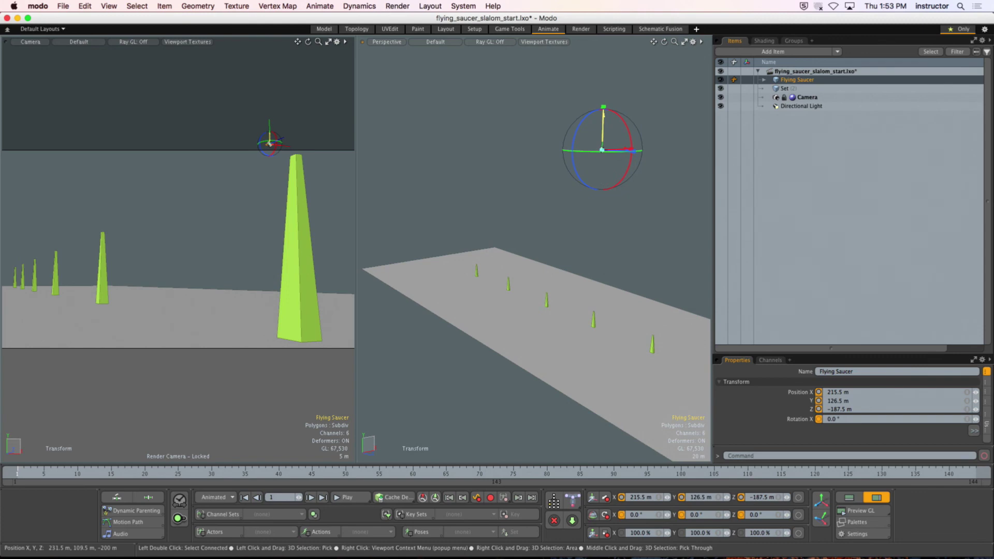
Drop the Transform tool, area-select the Flying Saucer with its child parts in the Perspective view, and enlarge the item properties area.
key(space)
click(589, 200)
right_drag(562, 121, 664, 192)
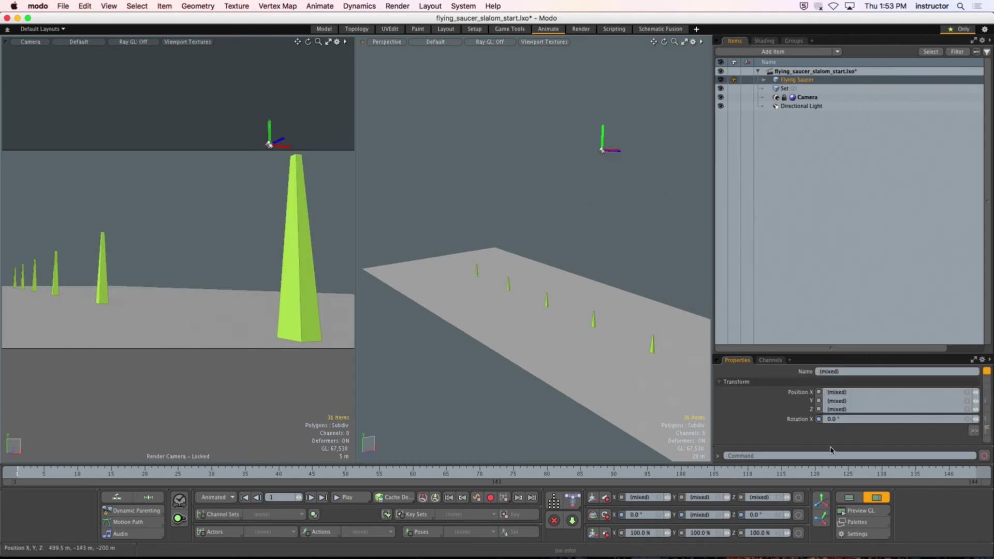
drag(854, 363, 854, 200)
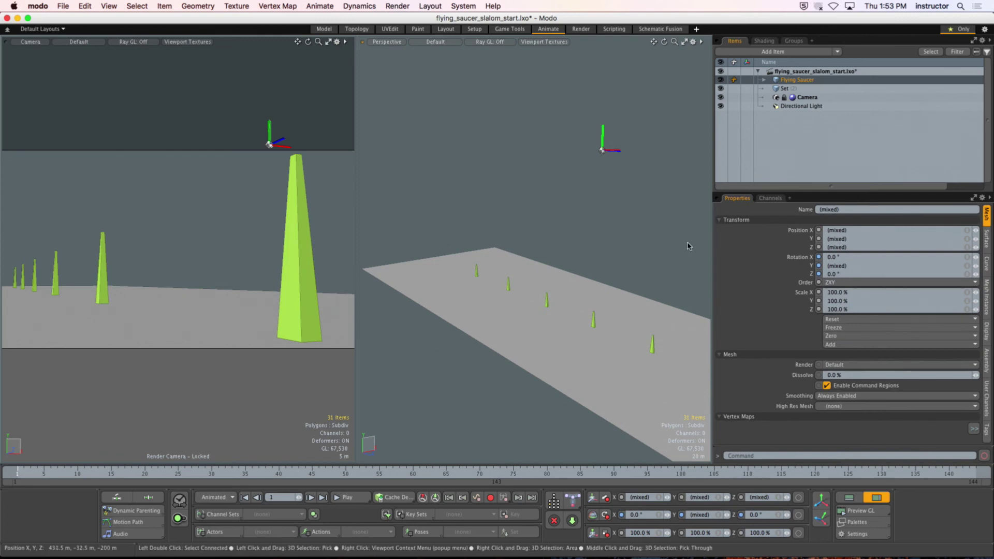
Select only the Flying Saucer parent item and set a position keyframe for it on frame 1.
click(609, 210)
click(767, 80)
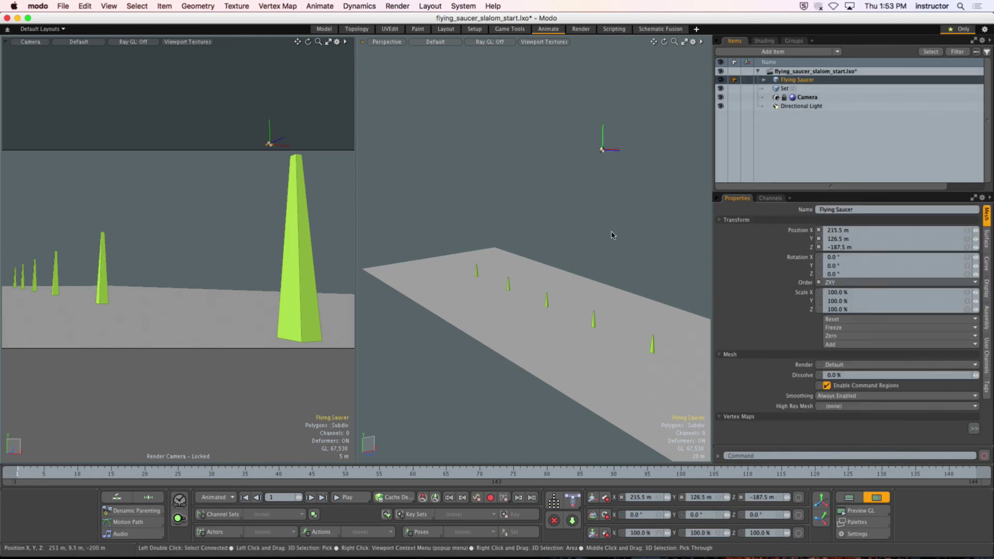
key(y)
click(605, 498)
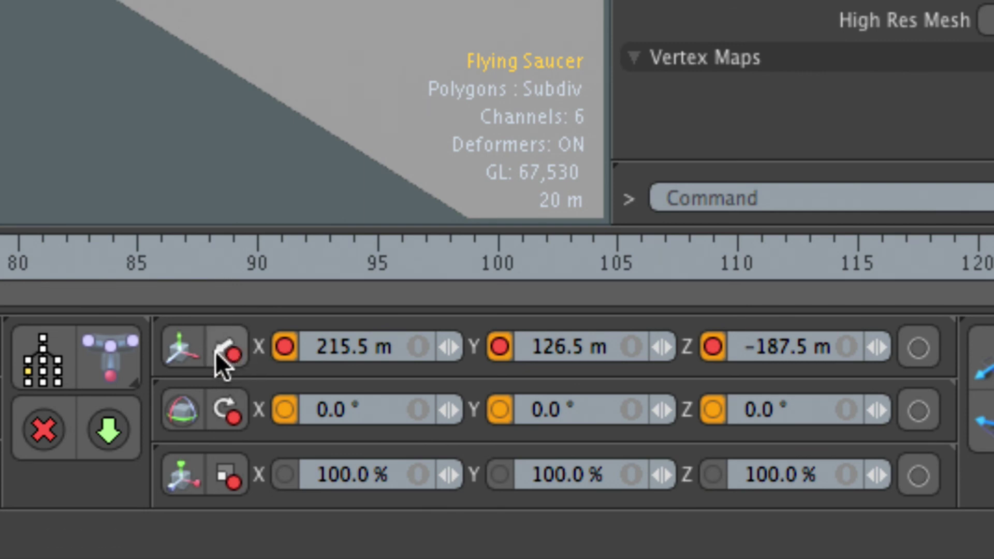
click(188, 354)
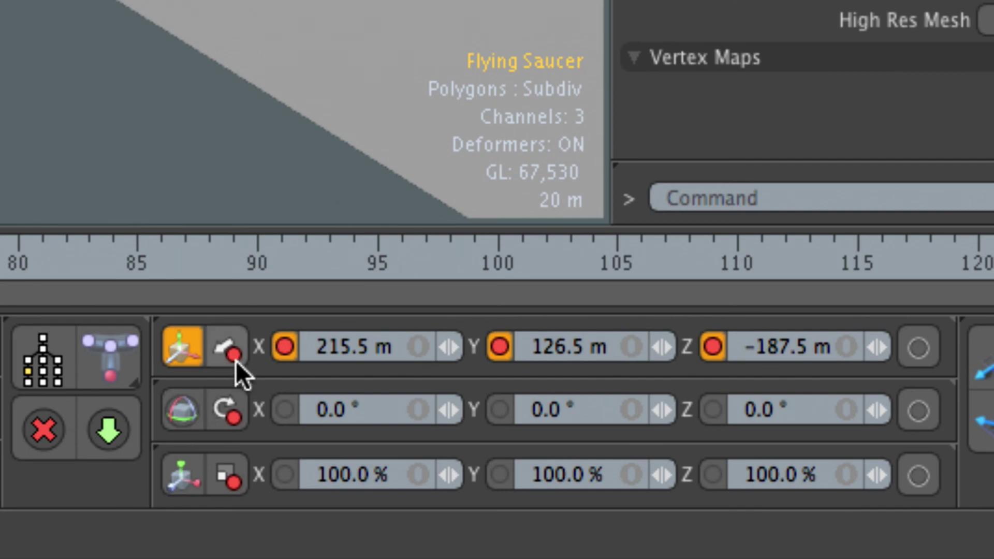
click(184, 409)
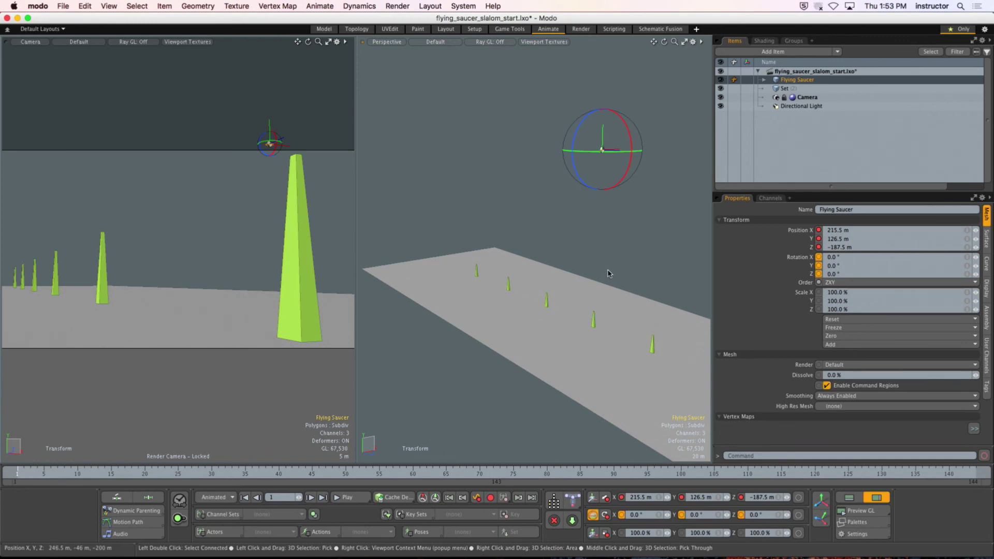
key(y)
key(space)
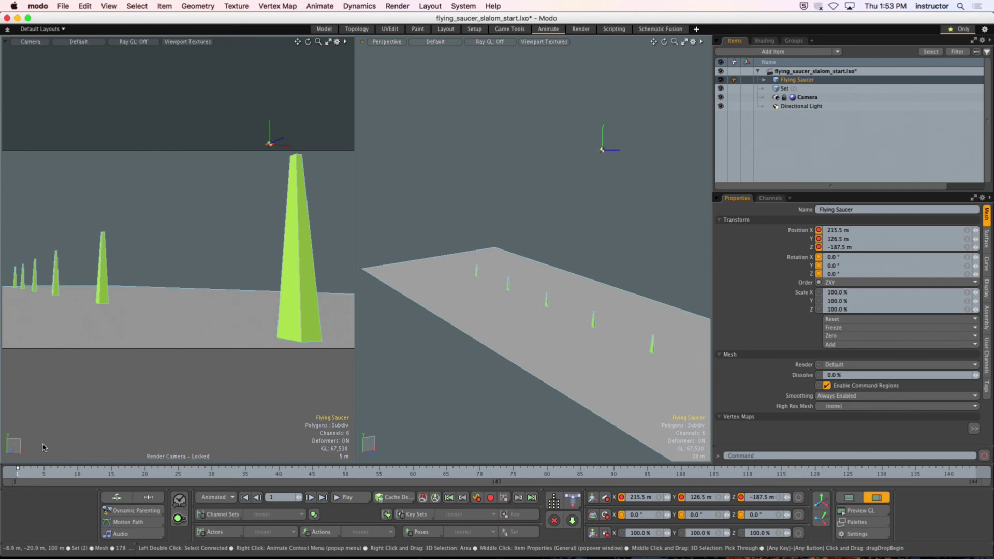
On frame 10, move the Flying Saucer down to the start of the slalom course, about X -1.5 m, Y 11.5 m.
click(84, 472)
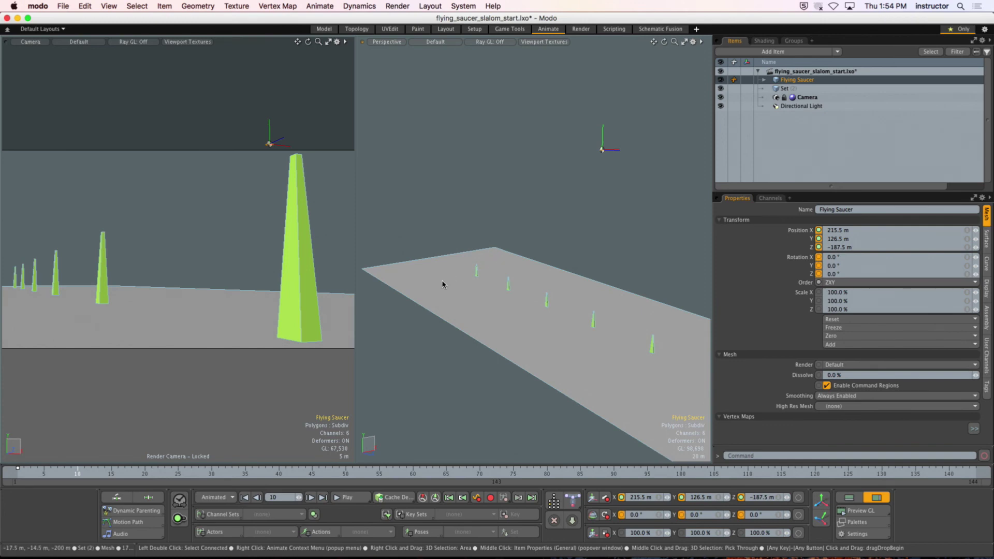
key(y)
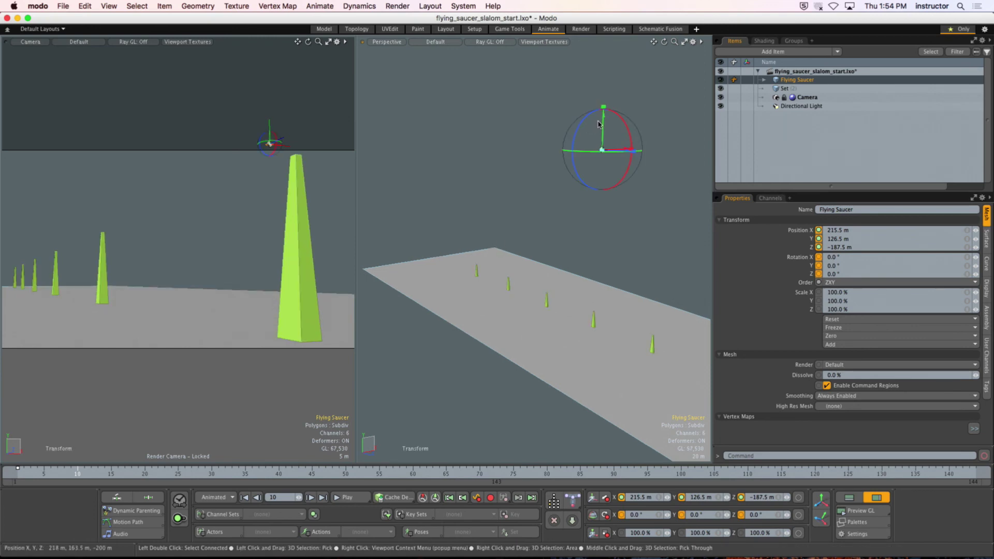
drag(603, 124, 458, 240)
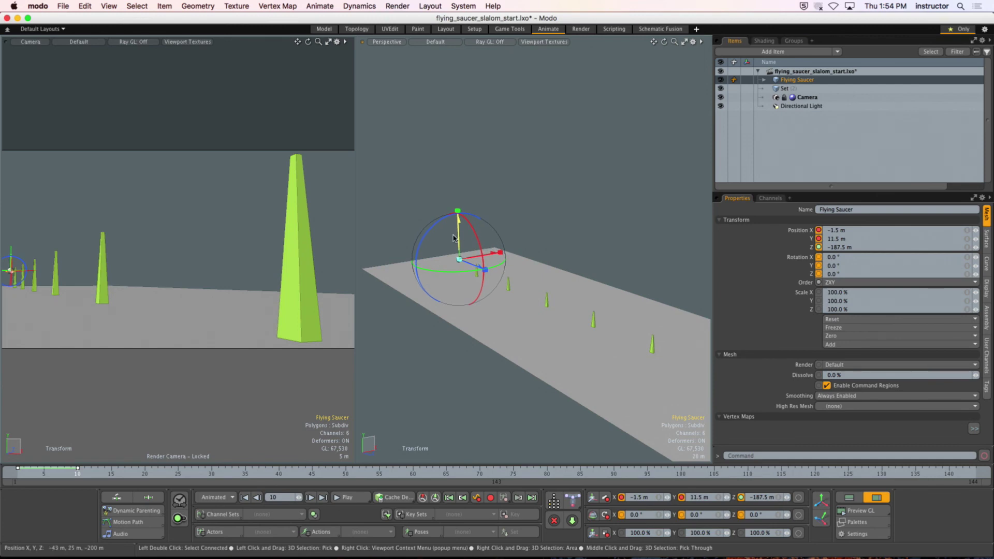
Scrub through frames 1 to 10, and on frame 1 move the Flying Saucer farther out to about X 330 m.
drag(37, 473, 78, 473)
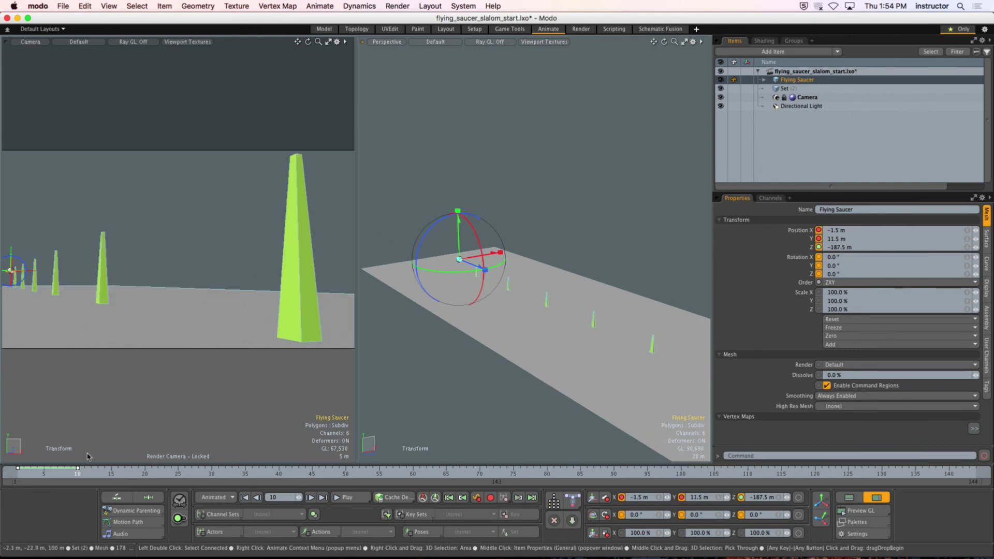
mouse_move(27, 476)
mouse_down()
mouse_move(78, 476)
mouse_move(17, 477)
mouse_up()
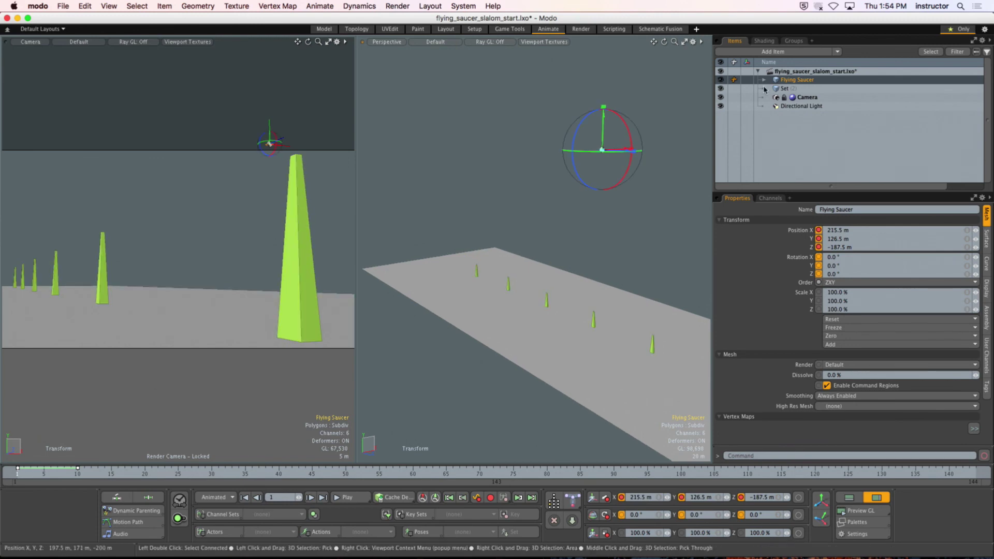
alt+drag(599, 162, 582, 59)
drag(557, 91, 655, 69)
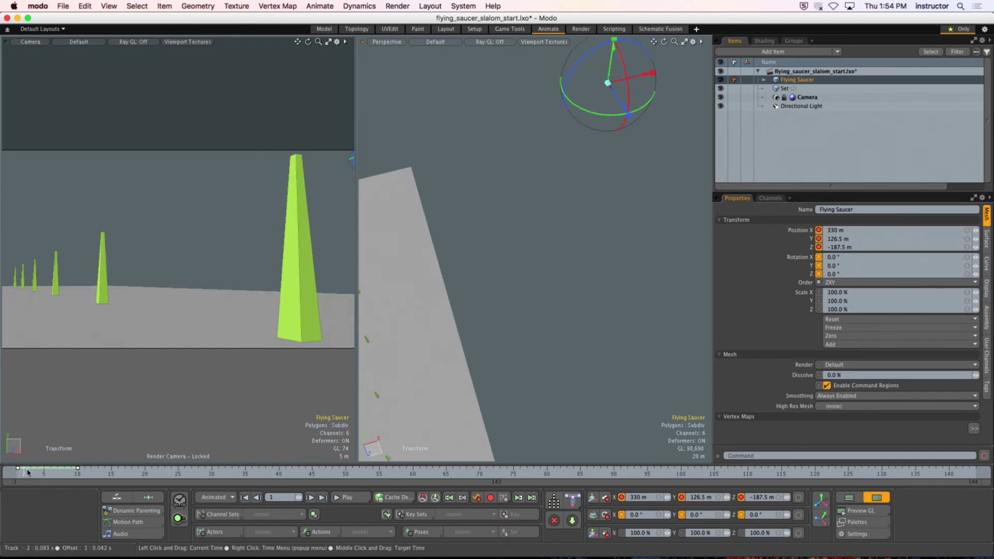
Return to frame 10 and shift the Flying Saucer sideways to about X -4.5 m.
click(80, 474)
mouse_move(79, 474)
mouse_down()
mouse_move(31, 474)
mouse_move(78, 474)
mouse_up()
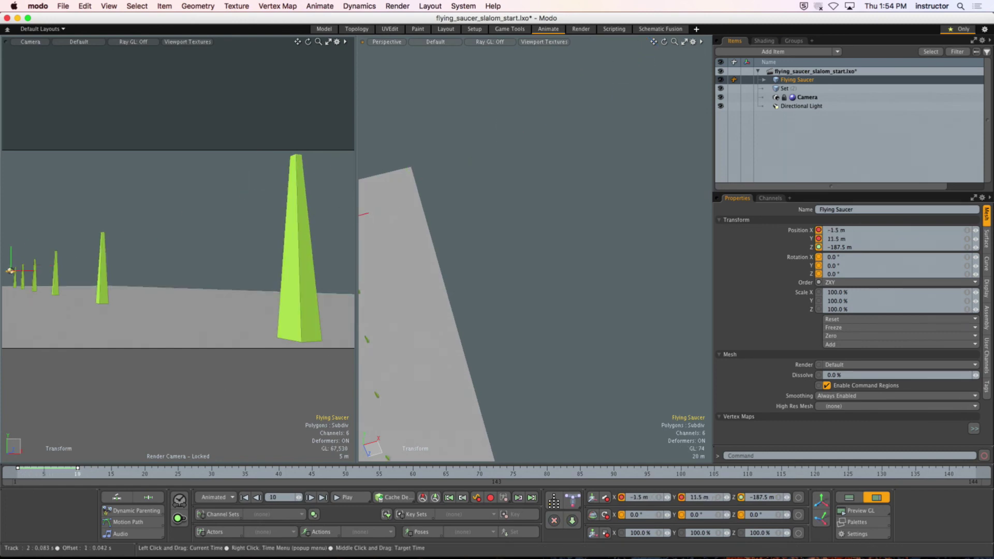
alt+shift+drag(371, 252, 549, 201)
alt+shift+drag(549, 201, 480, 272)
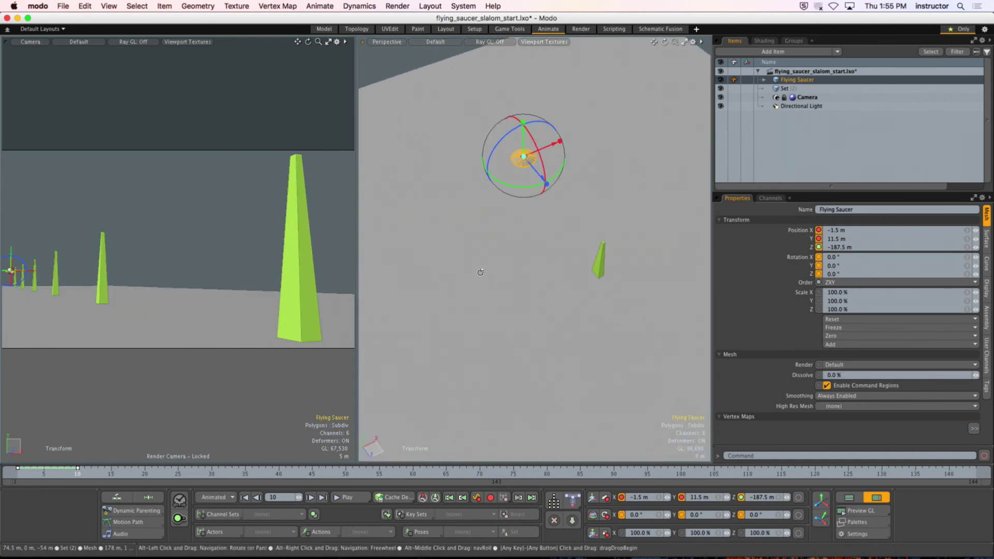
mouse_move(553, 148)
mouse_down()
mouse_move(537, 155)
mouse_move(552, 145)
mouse_up()
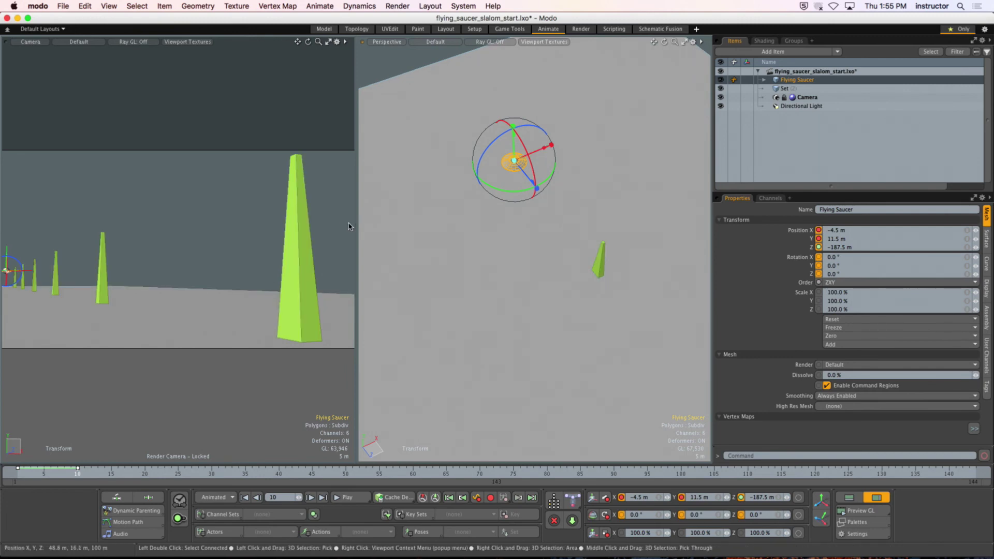
On frame 20, move the Flying Saucer past the first cone to about X -33.5 m, Z -123.7 m.
click(145, 474)
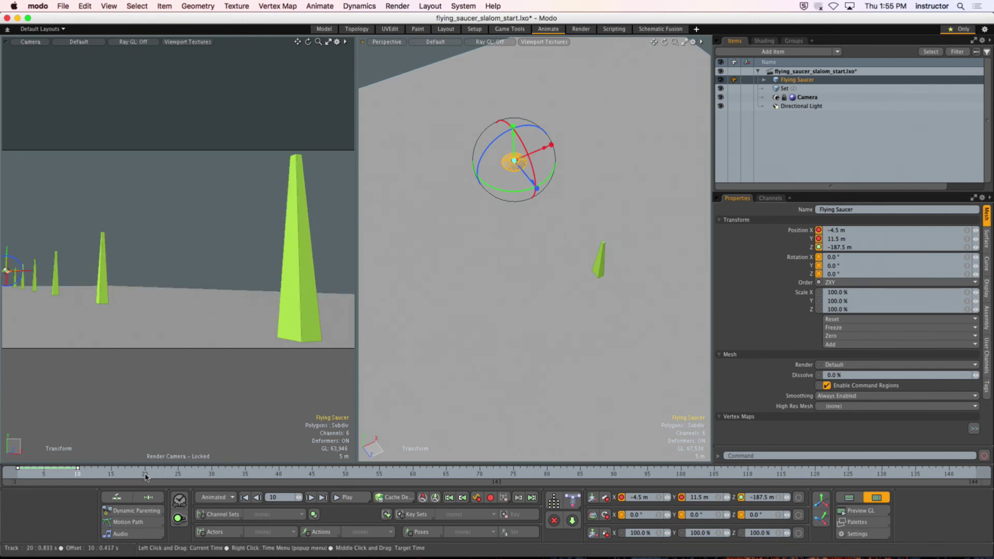
alt+drag(444, 281, 423, 251)
drag(442, 213, 573, 228)
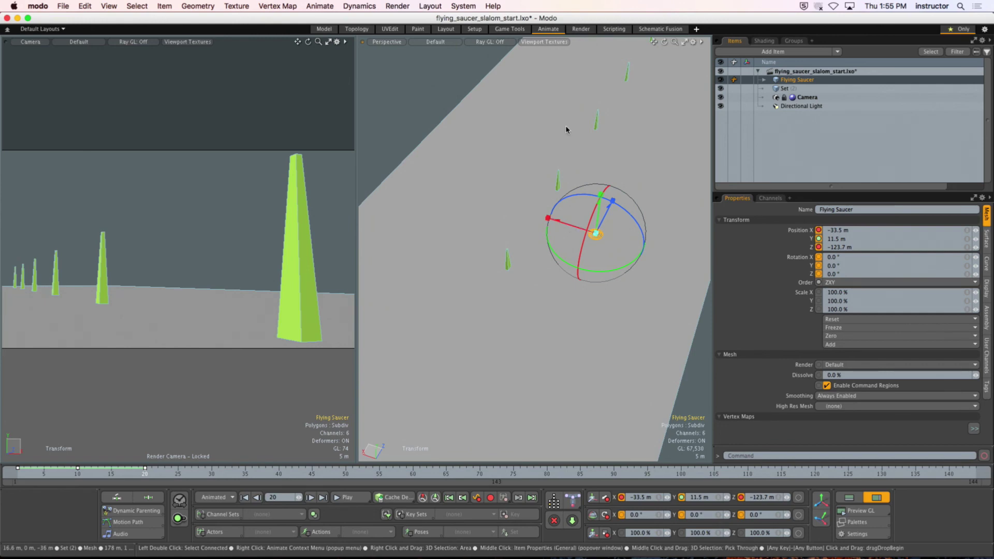
Unlock the Camera item and turn the render camera slightly so more space shows beside the farthest cones.
right_click(757, 98)
mouse_move(777, 273)
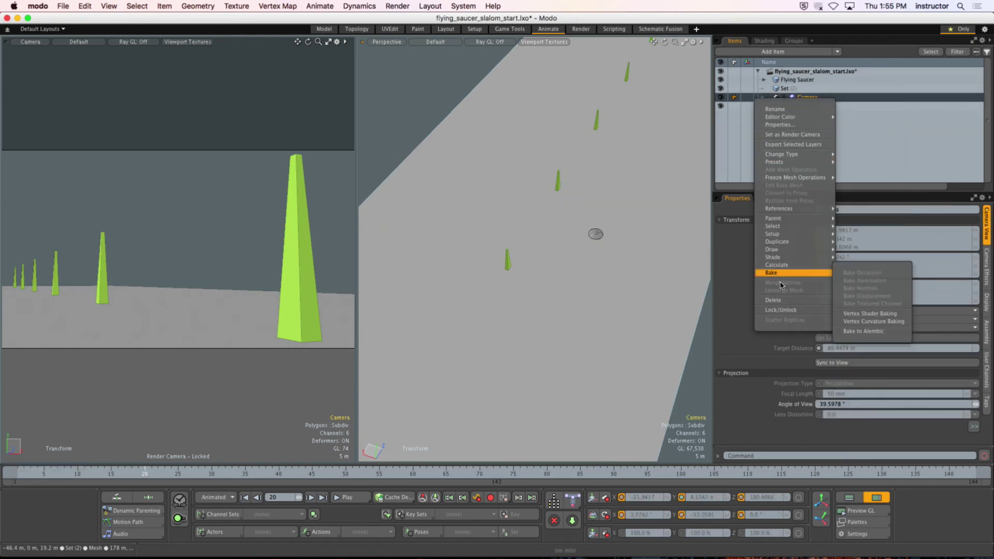
click(781, 309)
alt+drag(319, 246, 60, 299)
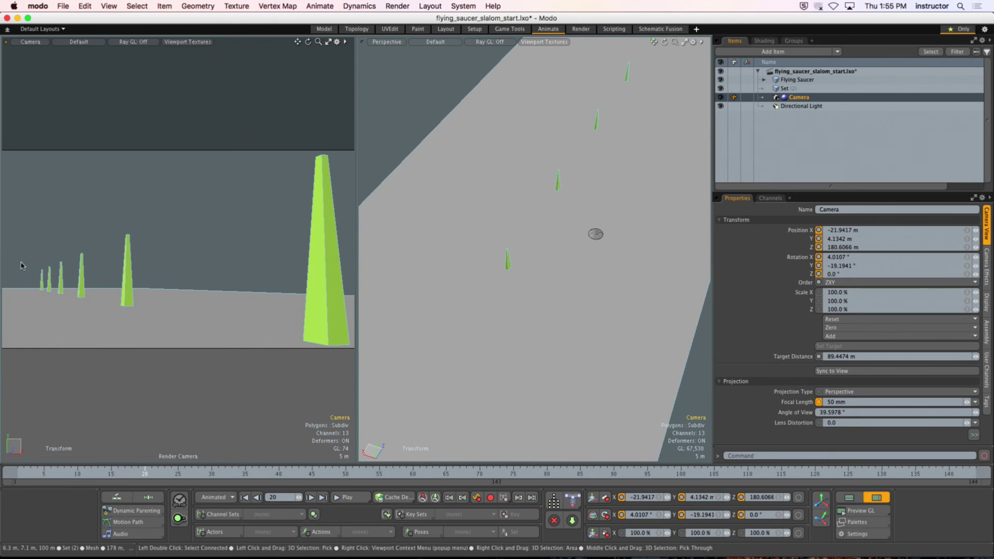
Reselect the Flying Saucer, review its motion, and reposition it on frame 20 at about X 22.7 m, Z -57.1 m.
click(598, 236)
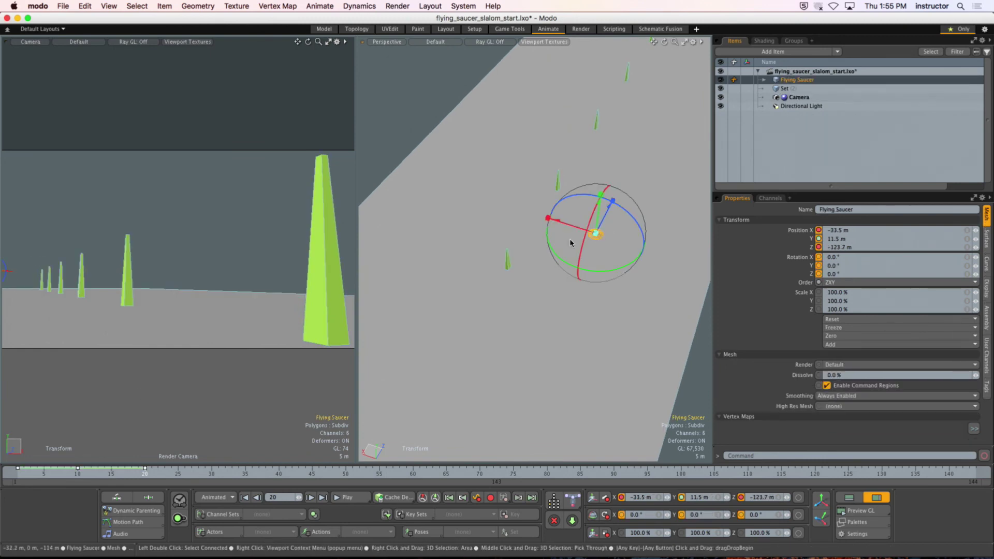
drag(543, 217, 523, 210)
click(179, 253)
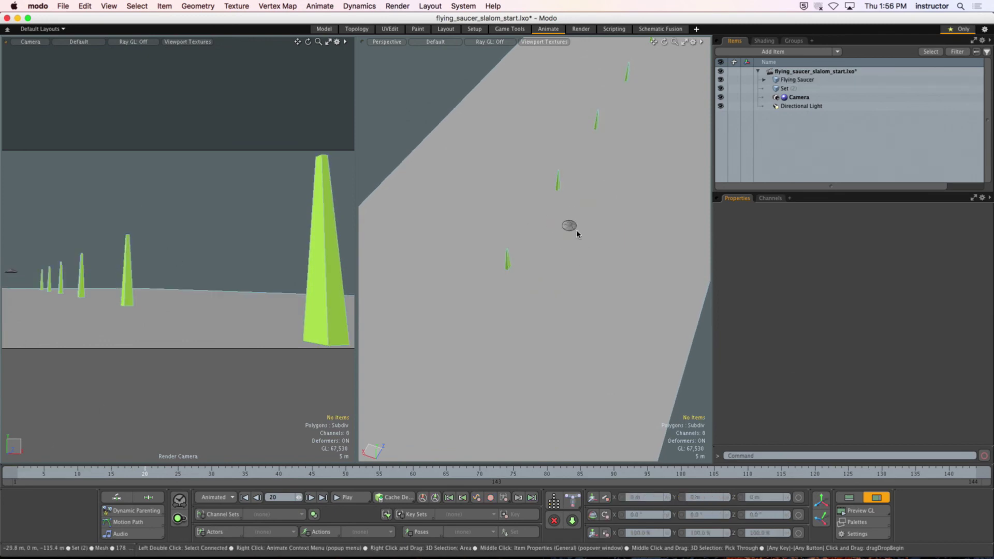
click(572, 226)
click(83, 472)
drag(84, 472, 145, 473)
alt+drag(552, 255, 491, 260)
key(y)
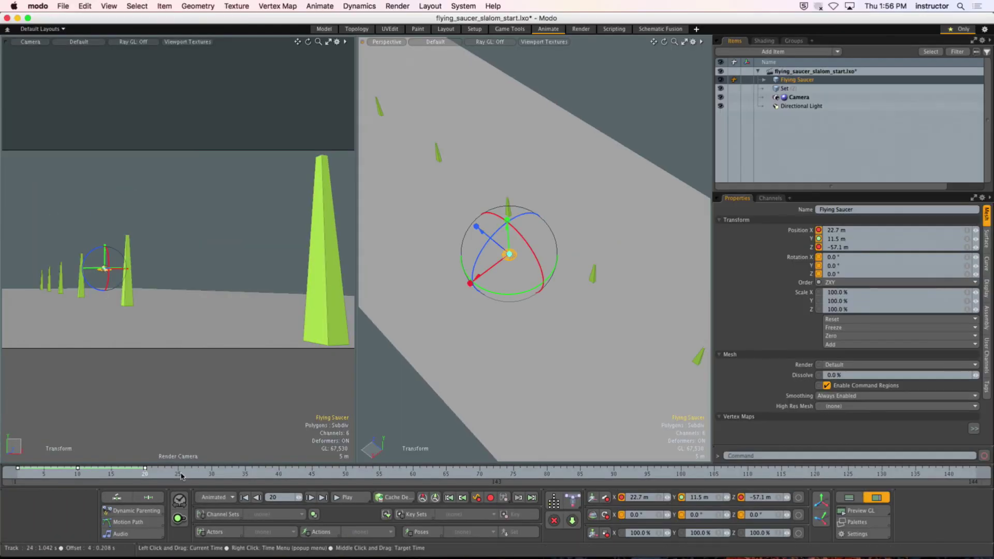
On frame 30, move the Flying Saucer forward and raise it over the cone to about Y 28.7 m, Z -5.9 m.
key(q)
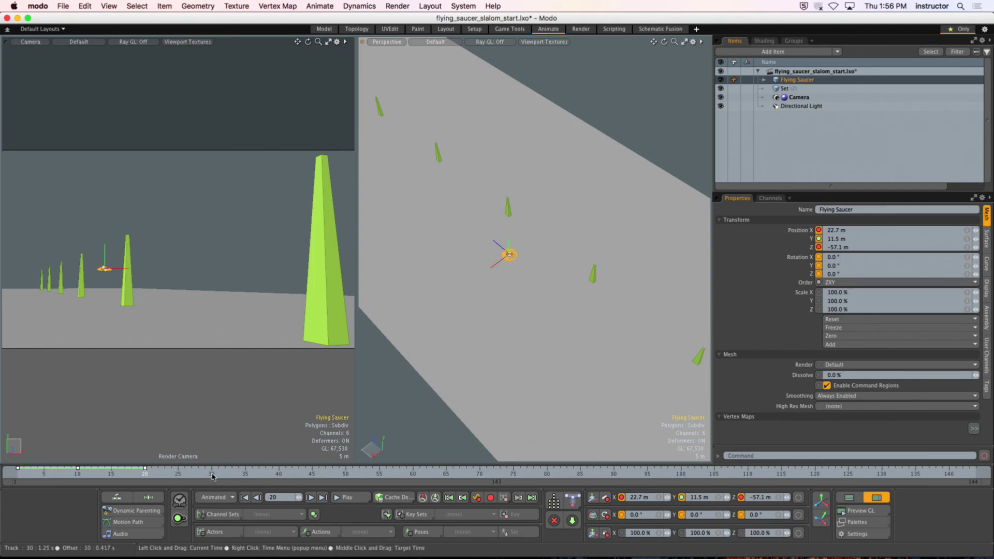
key(e)
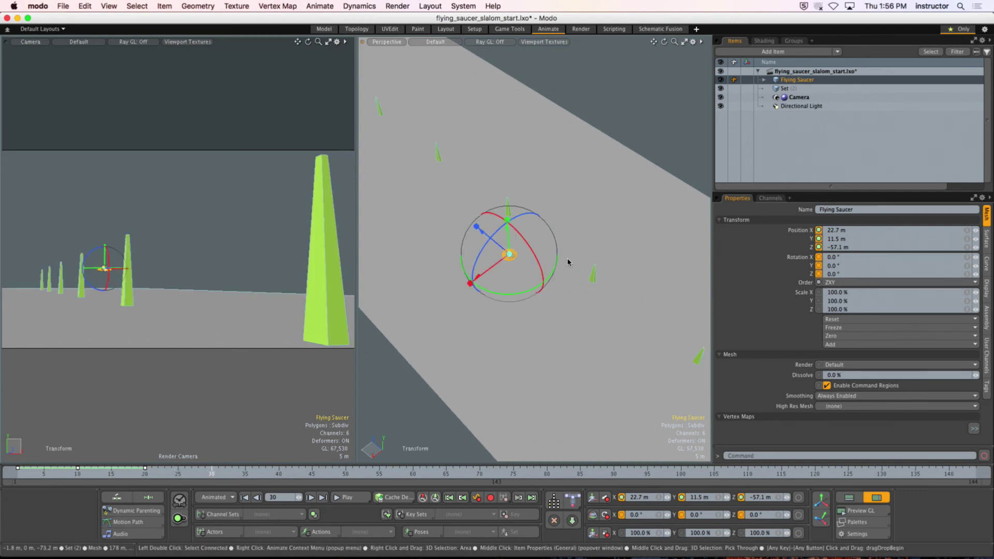
alt+drag(465, 244, 481, 282)
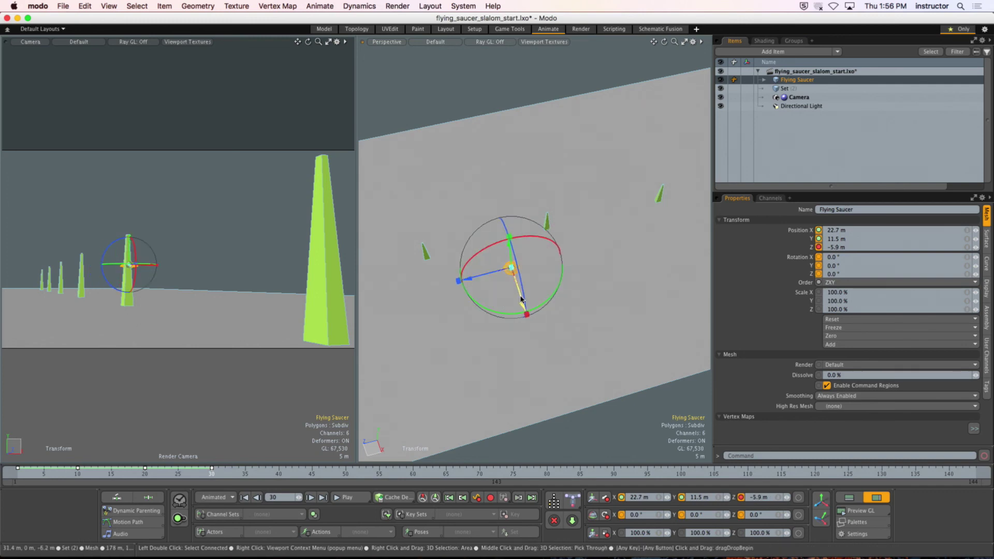
alt+drag(521, 300, 531, 221)
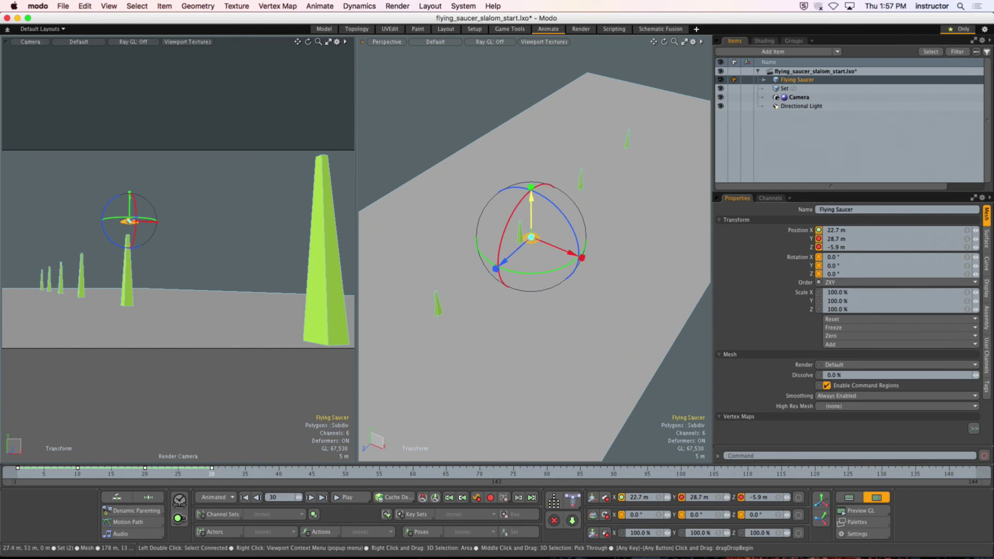
On frame 40, move the Flying Saucer to the cones' other side at about X -12.5 m, Y 7.5 m, Z 54.3 m.
click(279, 472)
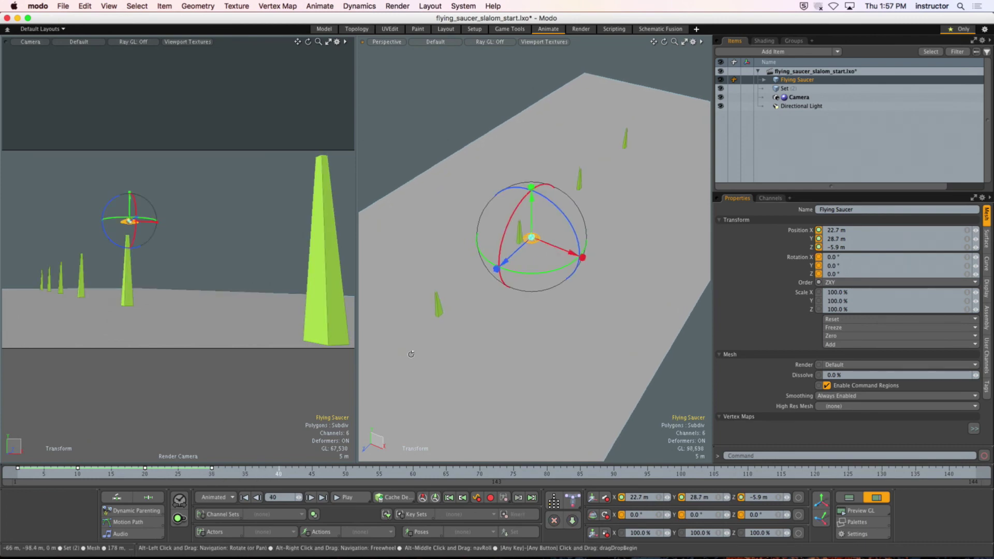
alt+drag(402, 352, 490, 349)
drag(604, 227, 602, 282)
ctrl+alt+drag(602, 283, 568, 263)
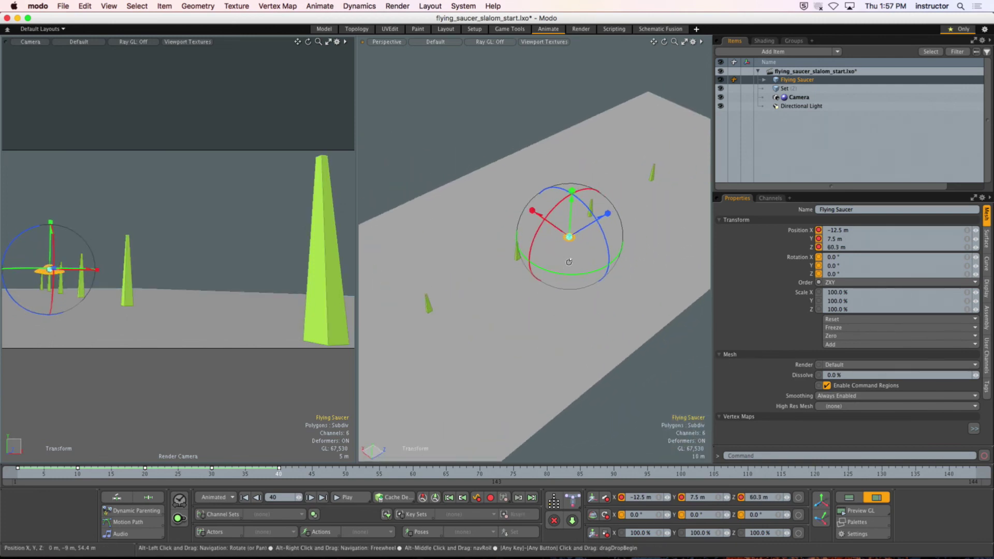
drag(598, 220, 591, 225)
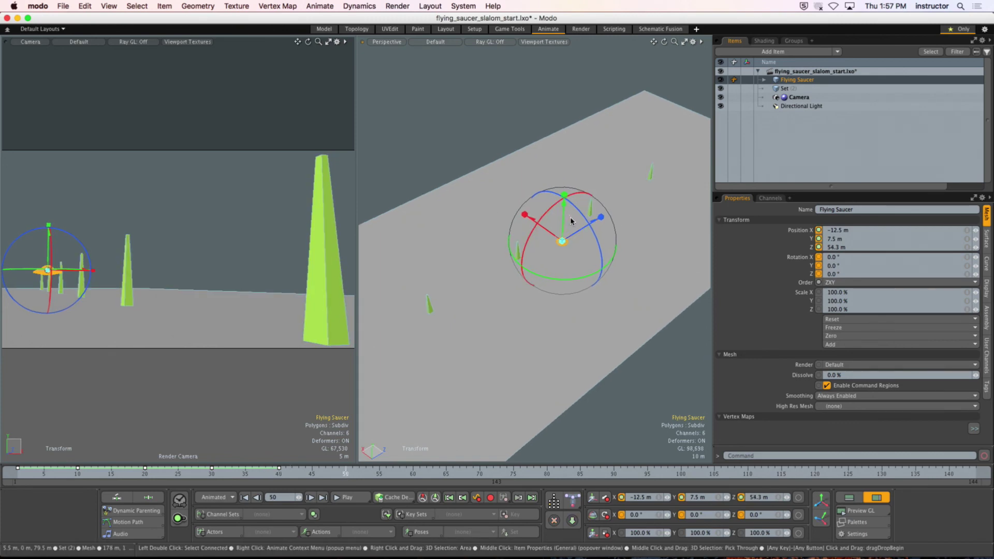
Position the Flying Saucer at about X 28.5 m, Z 77.8 m on frame 50 and X -16 m, Z 139.3 m on frame 60.
drag(556, 238, 571, 181)
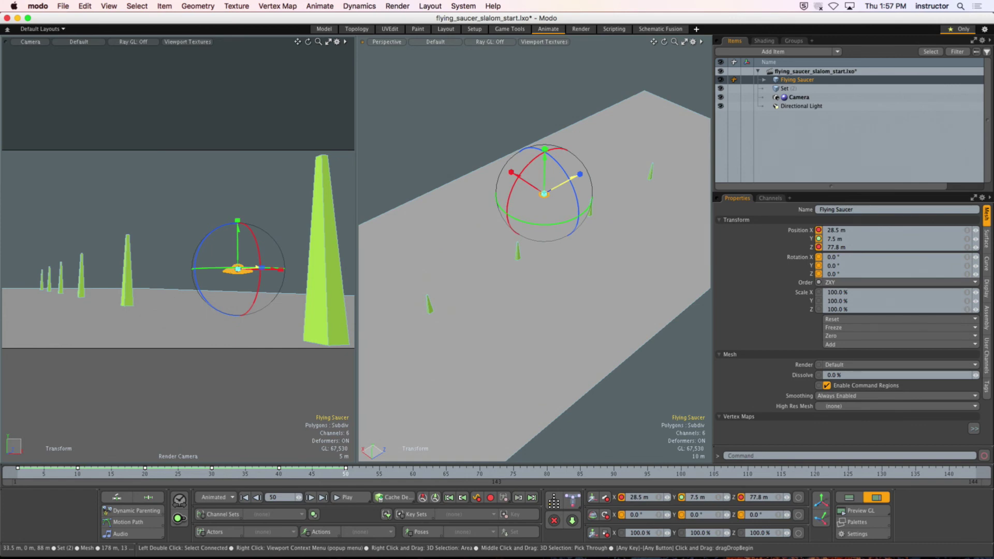
click(412, 473)
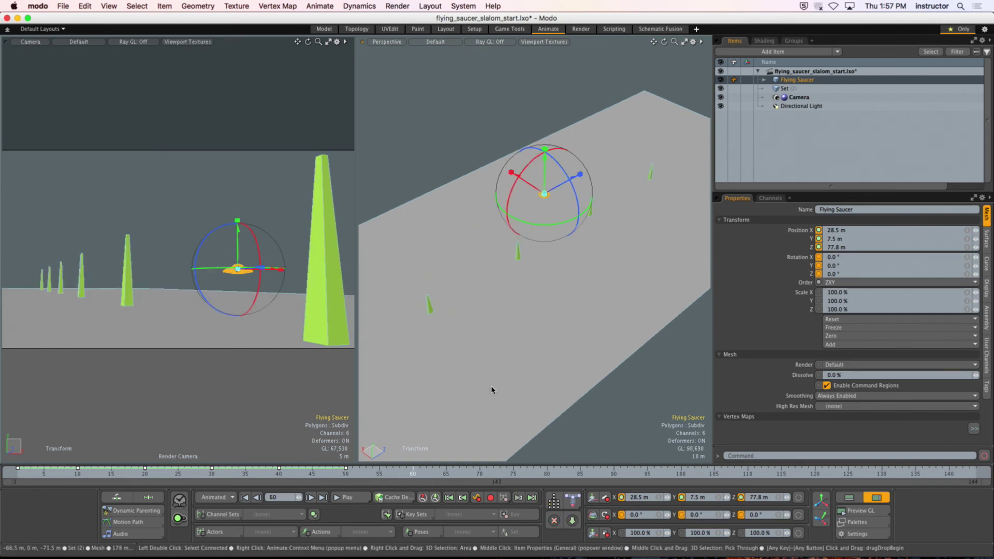
alt+drag(491, 390, 598, 219)
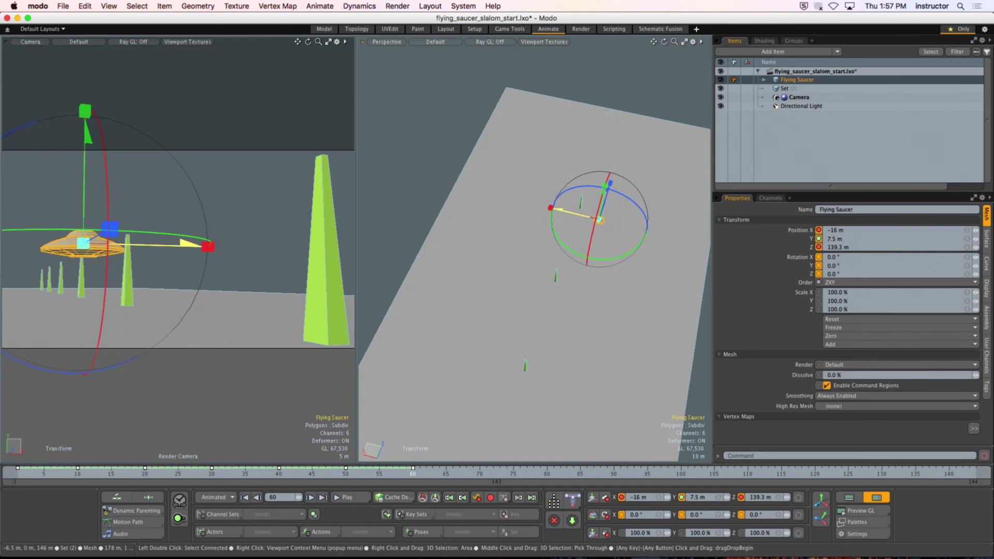
On frame 70, move the Flying Saucer toward and past the camera to about X -8 m, Z 169.8 m.
click(473, 474)
drag(474, 472, 479, 472)
alt+drag(608, 246, 465, 243)
drag(554, 285, 601, 296)
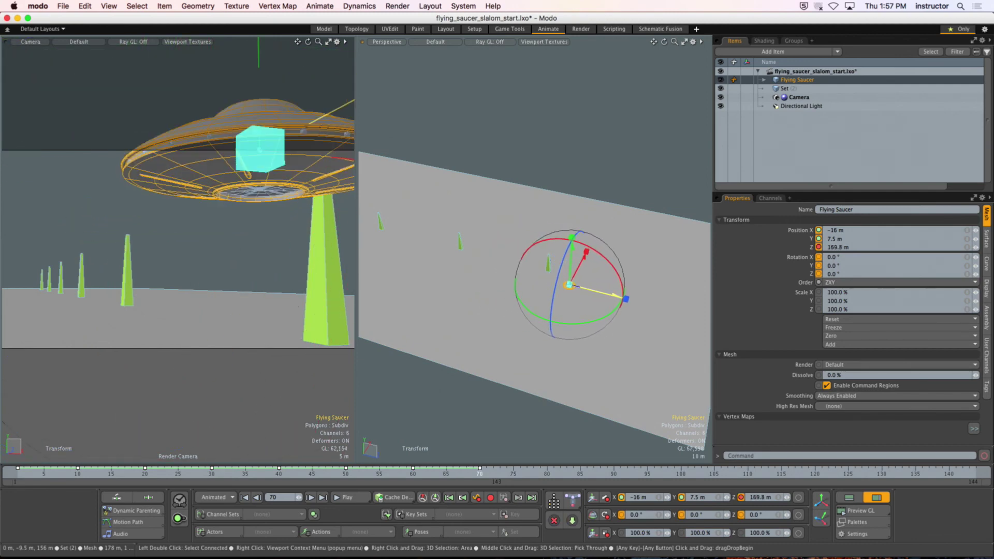
drag(587, 252, 591, 245)
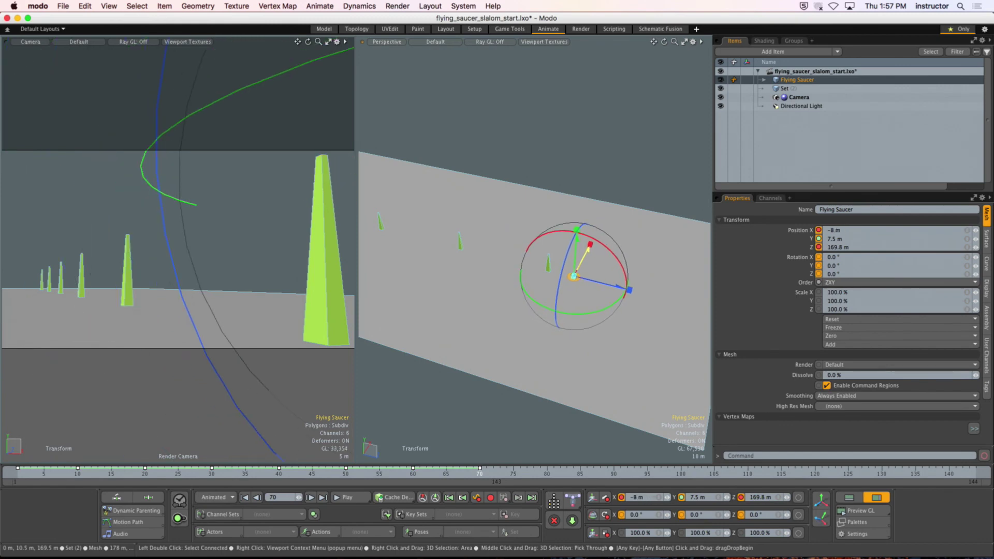
Drop the Transform tool, view the whole course with the Flying Saucer selected, and play the animation from the start.
key(q)
click(593, 198)
alt+drag(592, 199, 604, 333)
click(567, 301)
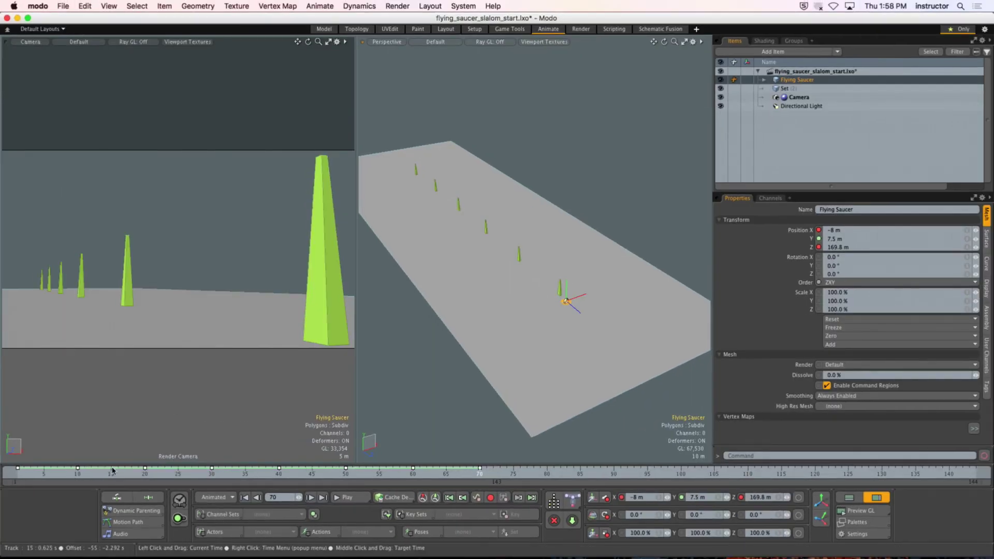
drag(112, 471, 2, 486)
click(346, 498)
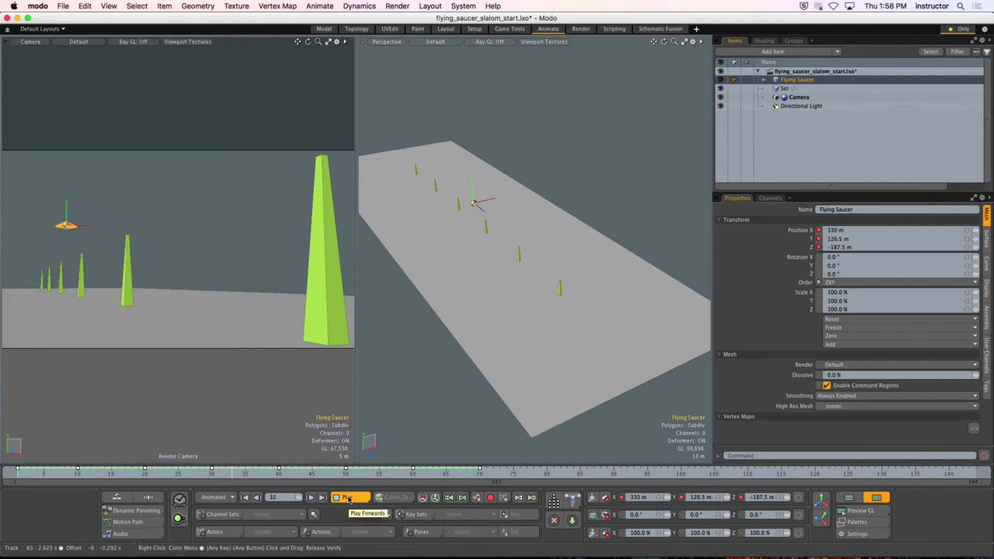
Stop the playback and examine the Flying Saucer's placement among the cones from frame 30 to frame 60.
click(350, 500)
drag(386, 474, 212, 473)
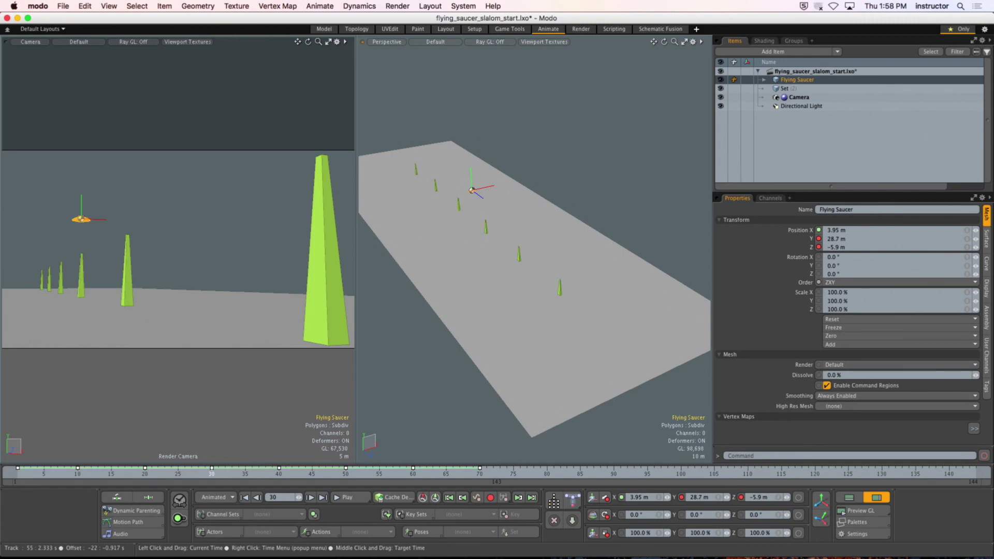
alt+drag(486, 212, 498, 251)
scroll(646, 262, up, 5)
scroll(536, 257, down, 1)
key(y)
scroll(536, 258, down, 5)
drag(232, 477, 279, 475)
key(y)
alt+drag(498, 311, 544, 246)
drag(279, 475, 413, 474)
alt+shift+drag(629, 367, 545, 203)
scroll(575, 338, up, 2)
On frame 70, adjust the Flying Saucer's height as it passes the camera to about Y 9.5 m.
drag(413, 474, 479, 473)
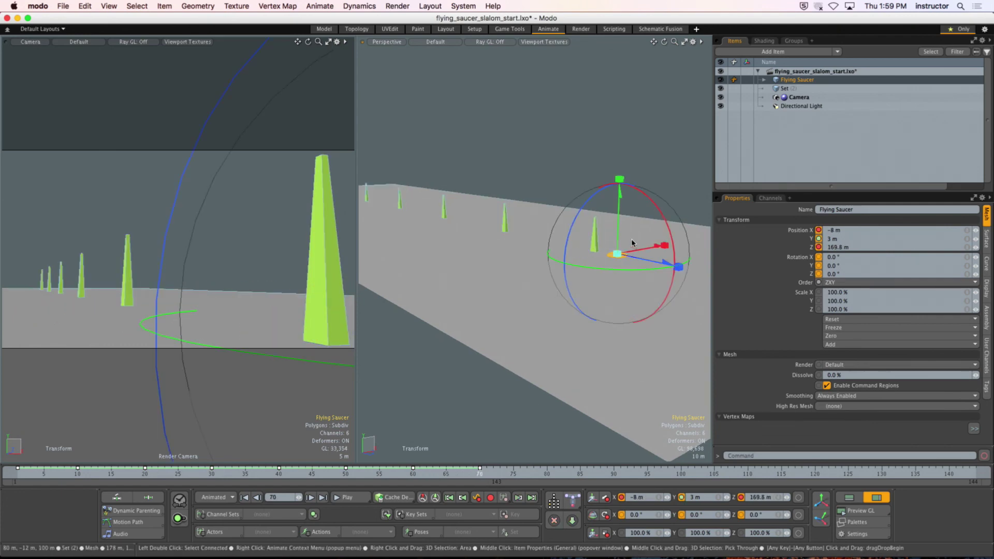
drag(617, 235, 618, 199)
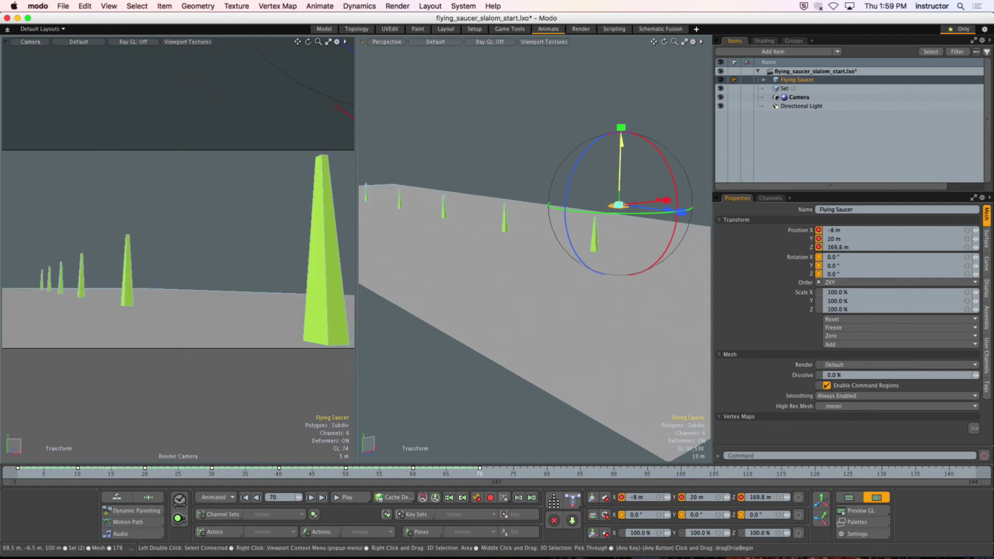
mouse_move(479, 473)
mouse_down()
mouse_move(386, 473)
mouse_move(486, 474)
mouse_up()
key(y)
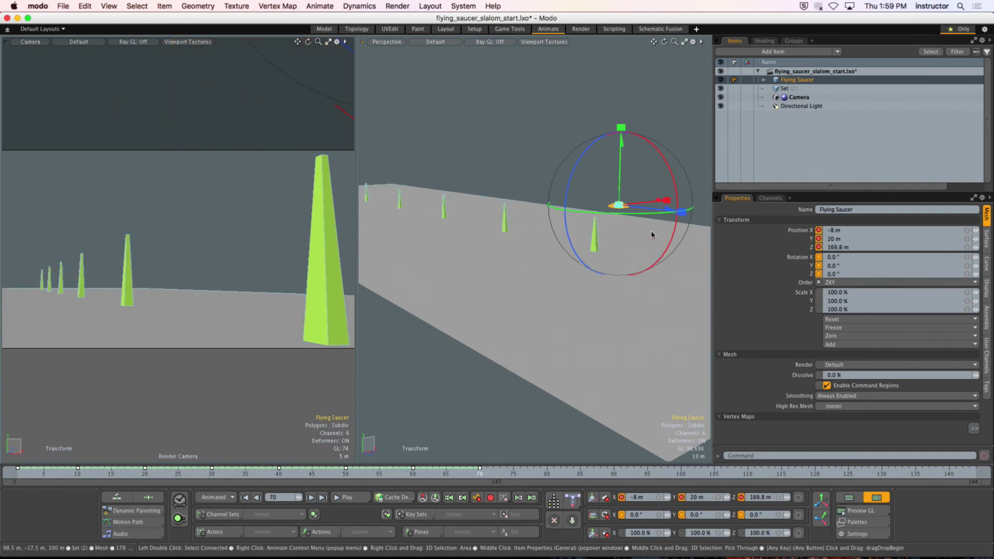
drag(620, 176, 620, 185)
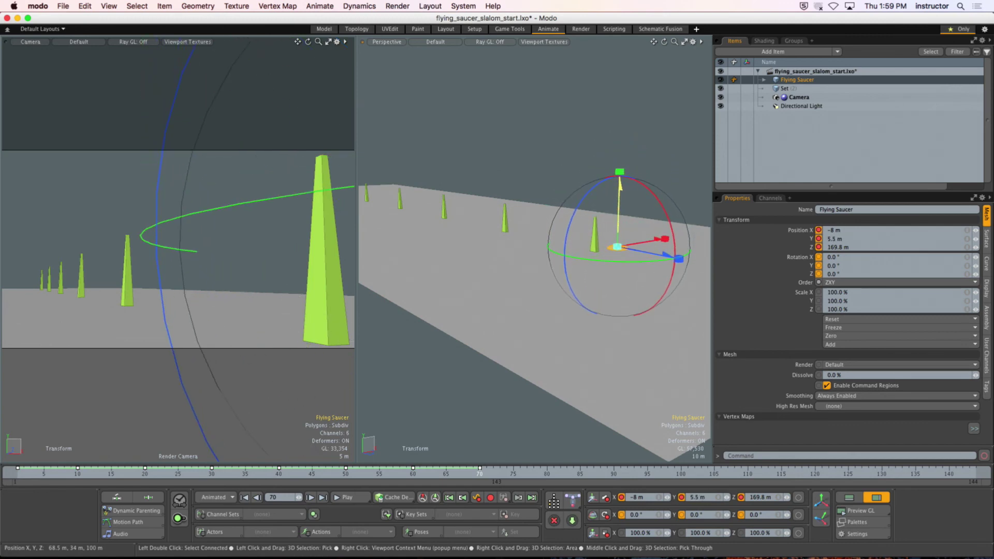
drag(453, 465, 480, 472)
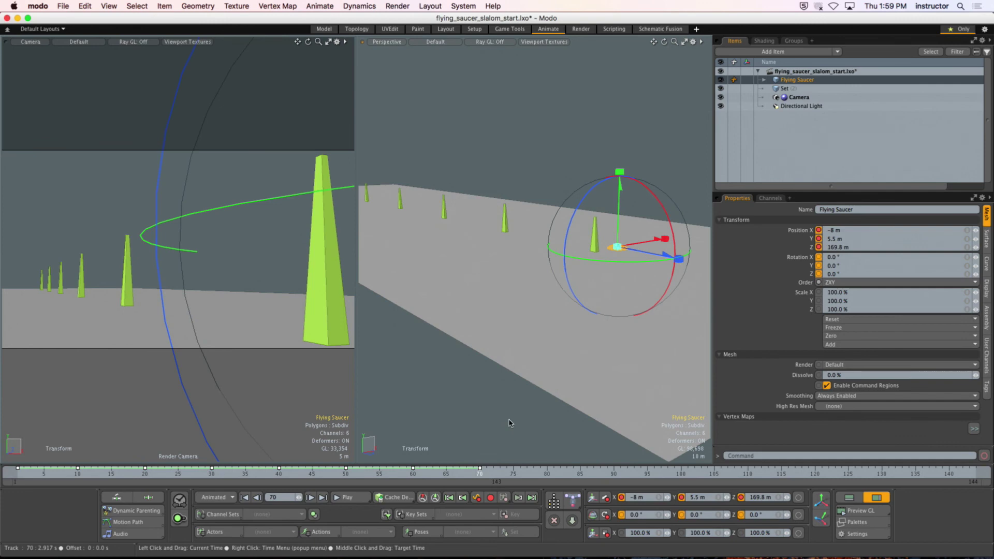
drag(620, 184, 620, 172)
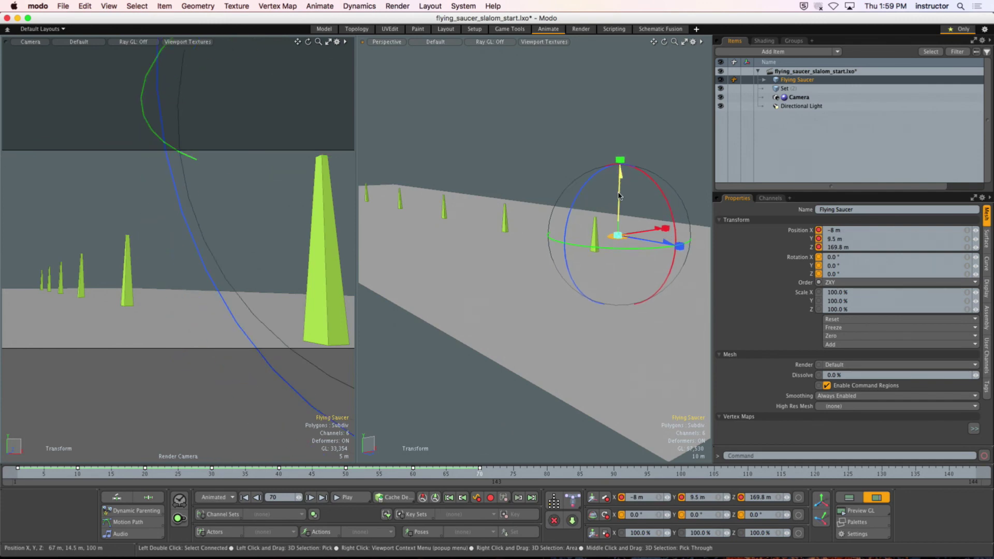
Adjust the Flying Saucer's height to about 11.4 m on frame 50 and move it to about X -5.8 m, Y 17.2 m on frame 30.
drag(463, 468, 346, 472)
key(y)
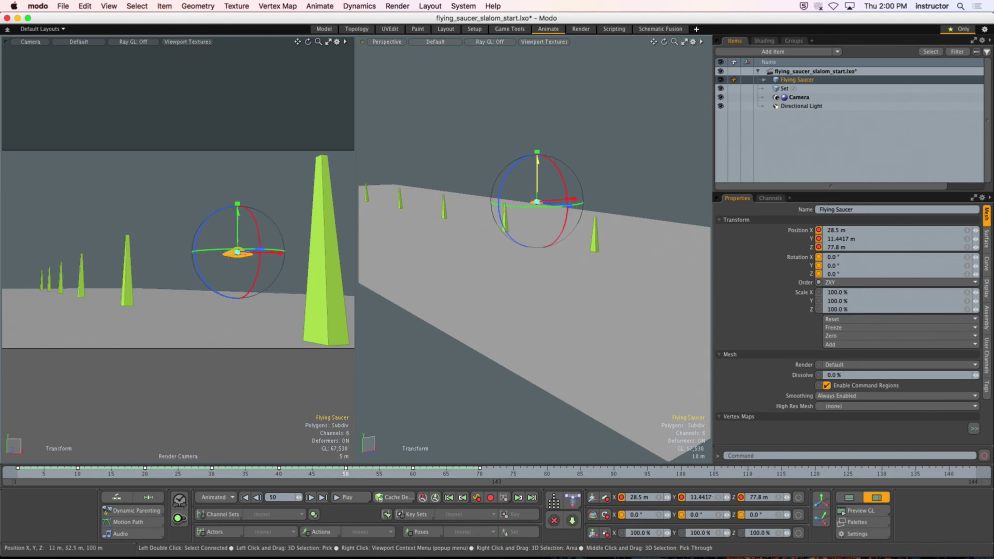
click(312, 472)
drag(312, 472, 148, 472)
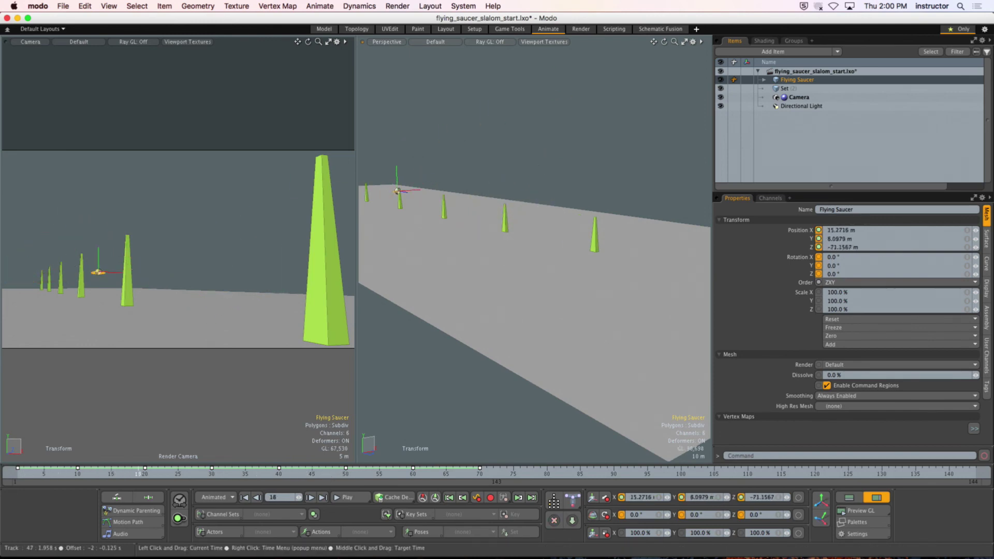
mouse_move(224, 473)
mouse_down()
mouse_move(466, 473)
mouse_move(211, 472)
mouse_up()
drag(415, 143, 436, 209)
drag(439, 139, 428, 142)
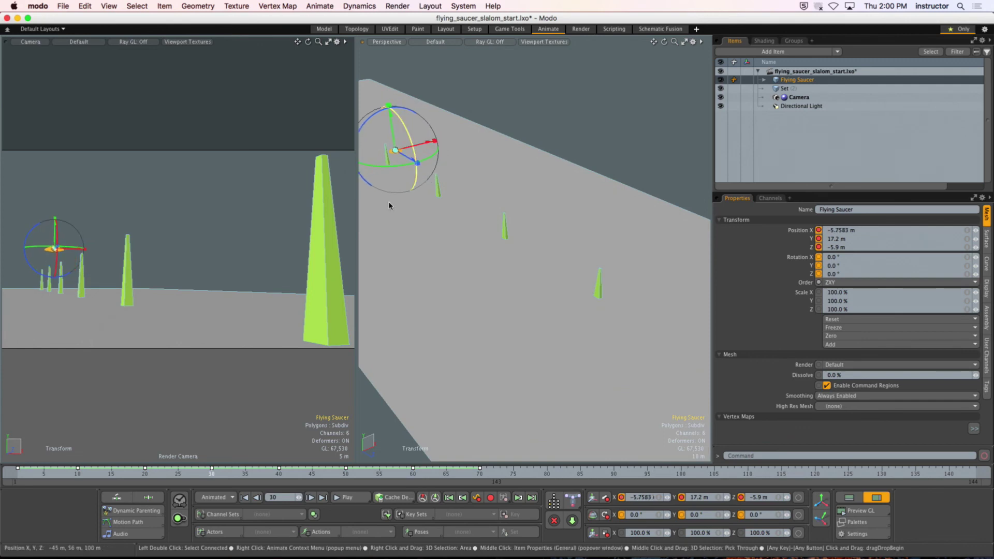
Play the revised flight animation from frame 1 and stop it after reviewing the motion.
drag(211, 472, 24, 472)
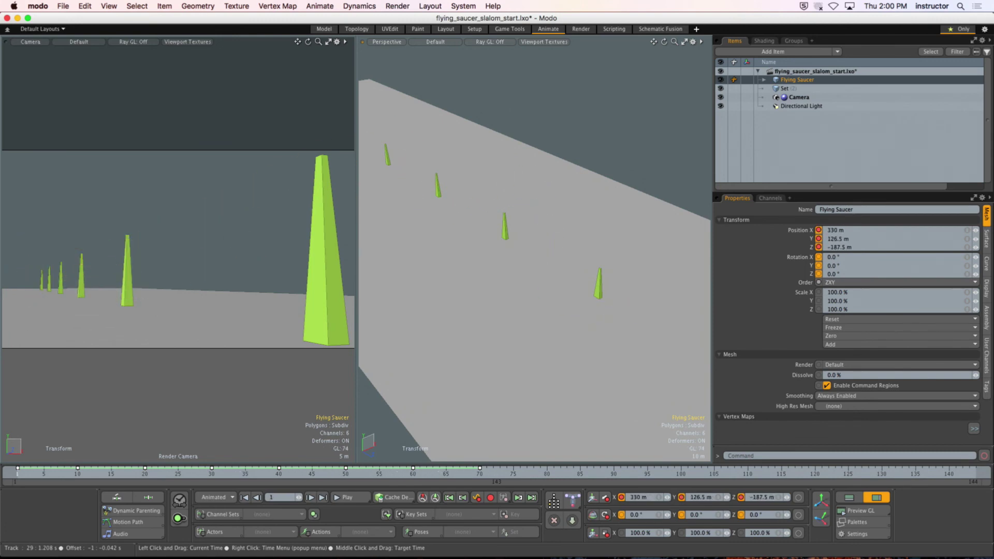
click(335, 498)
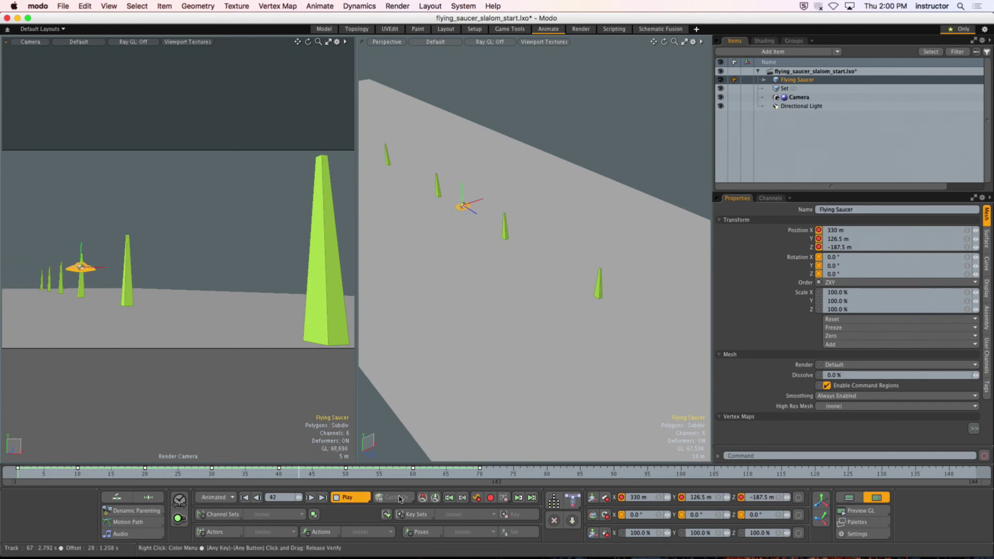
click(357, 498)
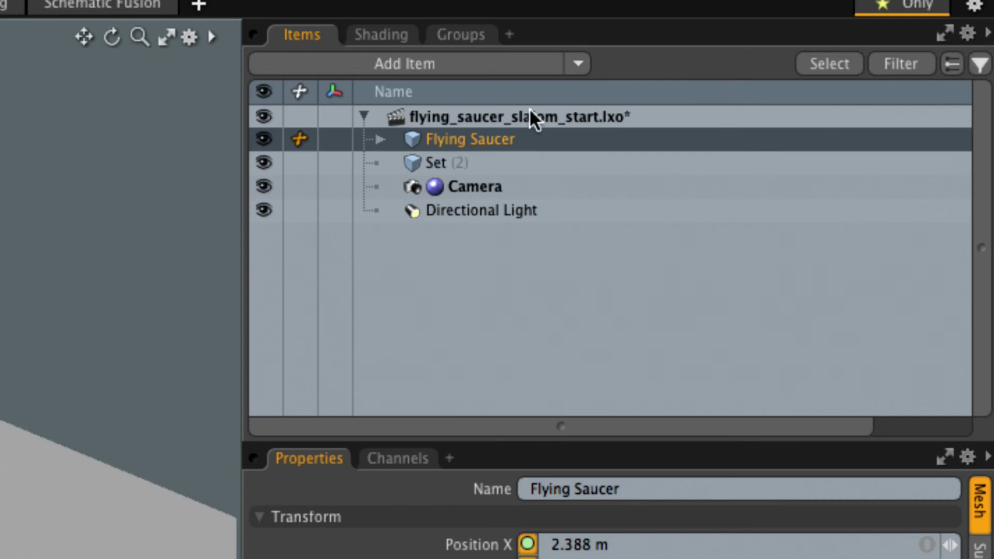
Add a new camera item to the scene and name it Saucer CAM.
click(579, 66)
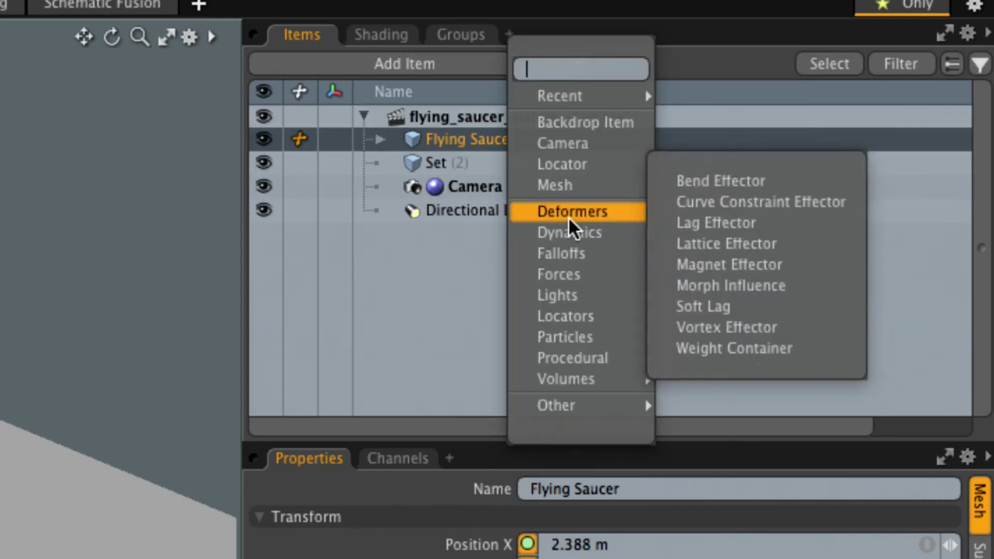
click(578, 155)
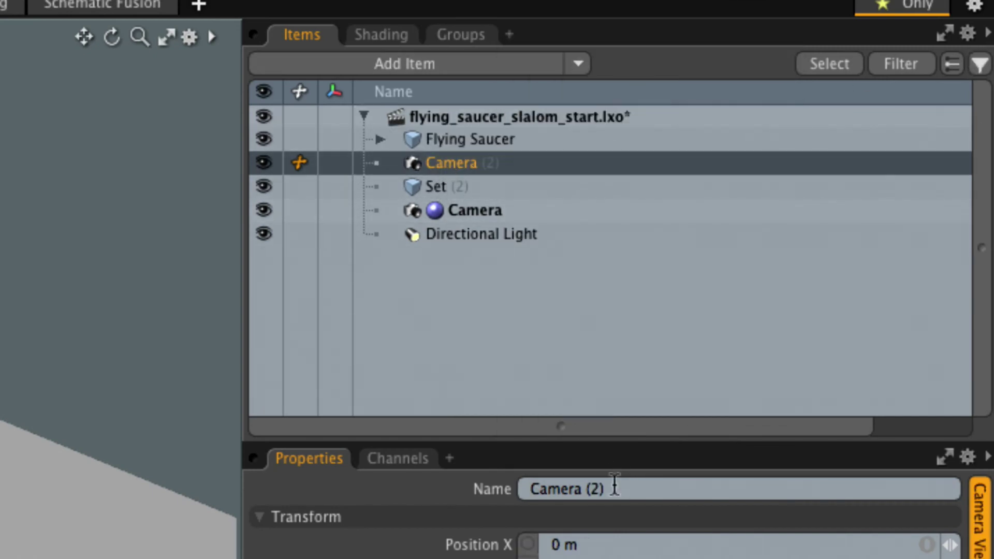
drag(600, 484, 469, 471)
text(Saucer CAM)
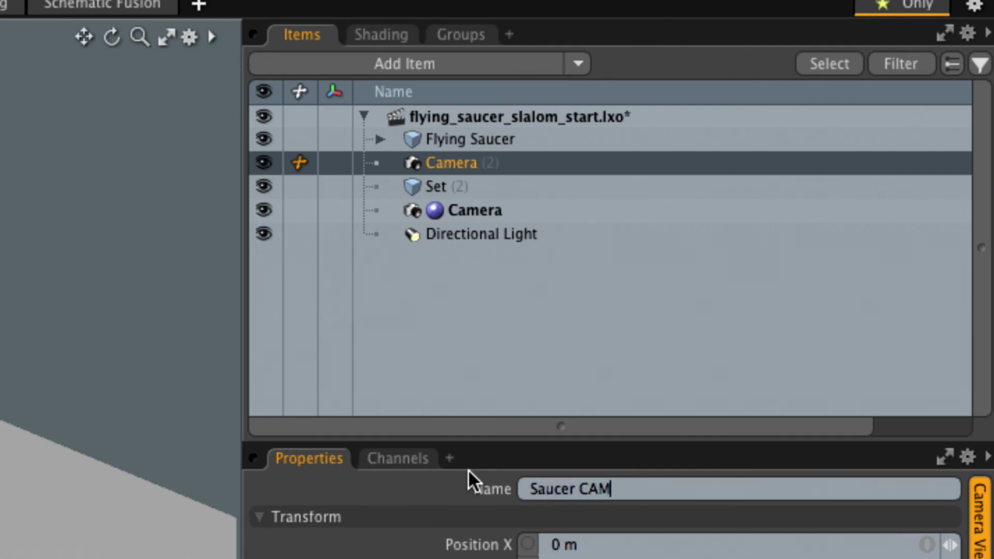
key(Return)
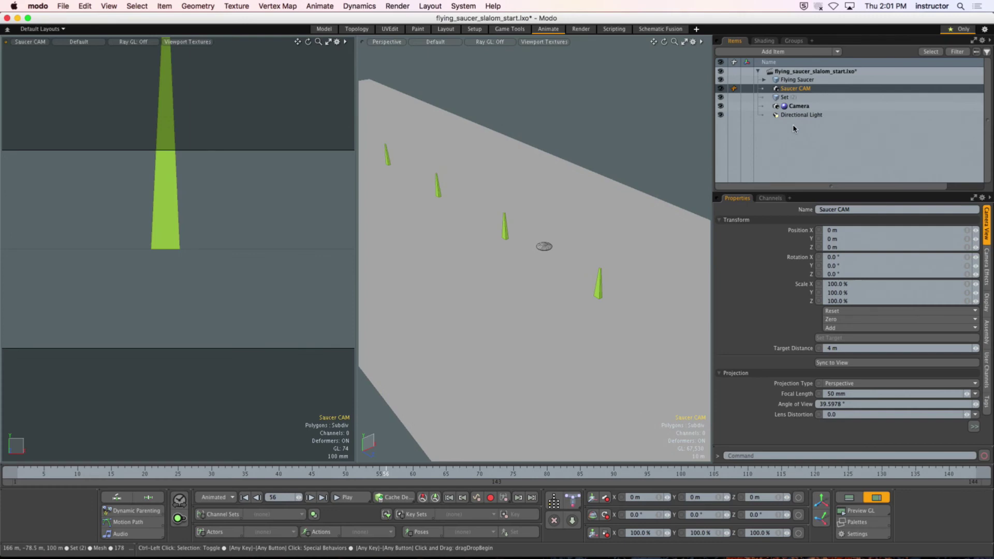
Return to frame 1 and make cameras visible in the perspective viewport.
click(18, 474)
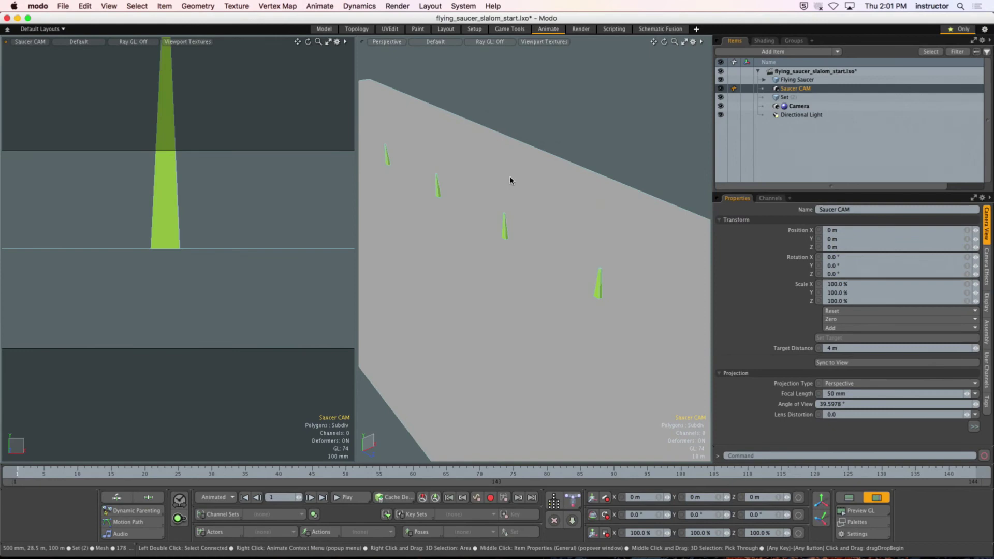
alt+drag(511, 176, 586, 204)
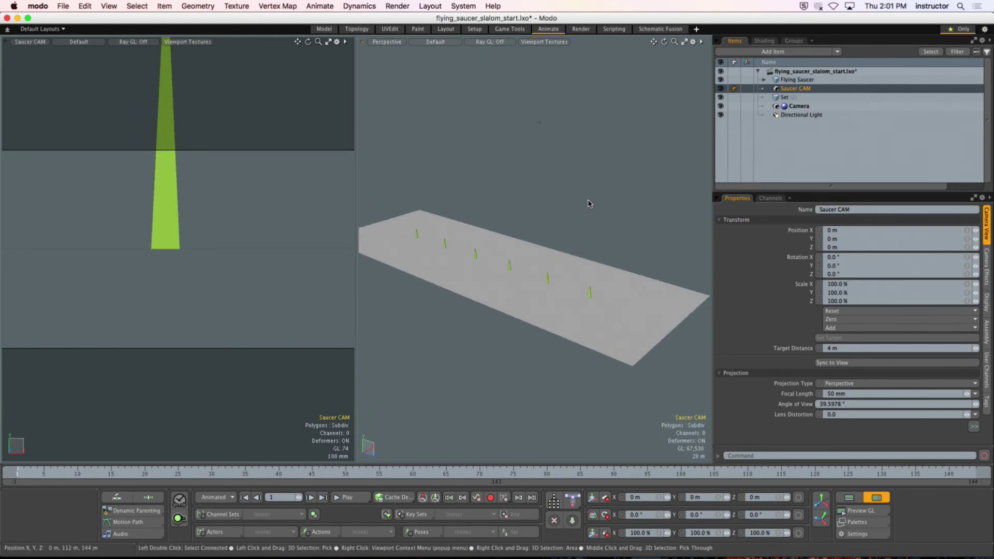
key(o)
click(688, 97)
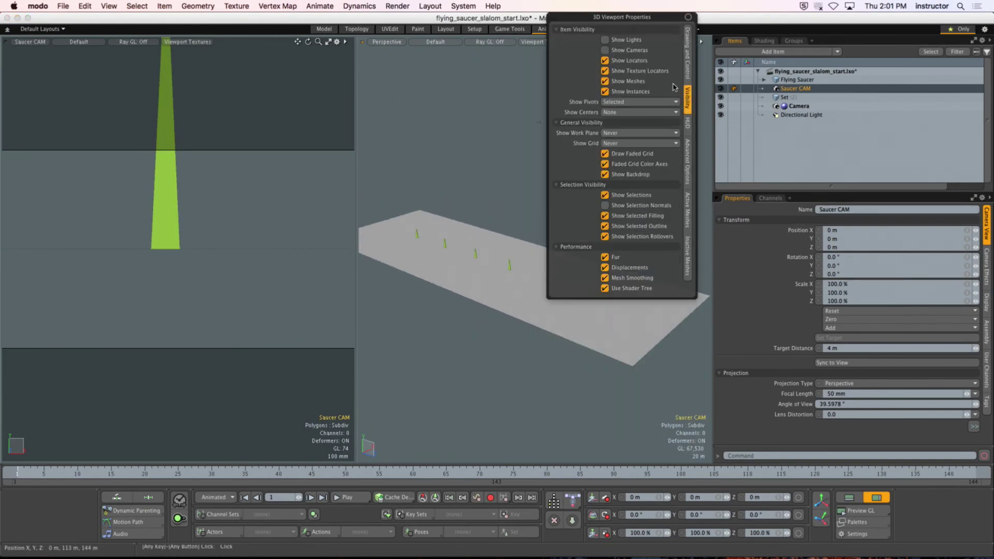
click(609, 51)
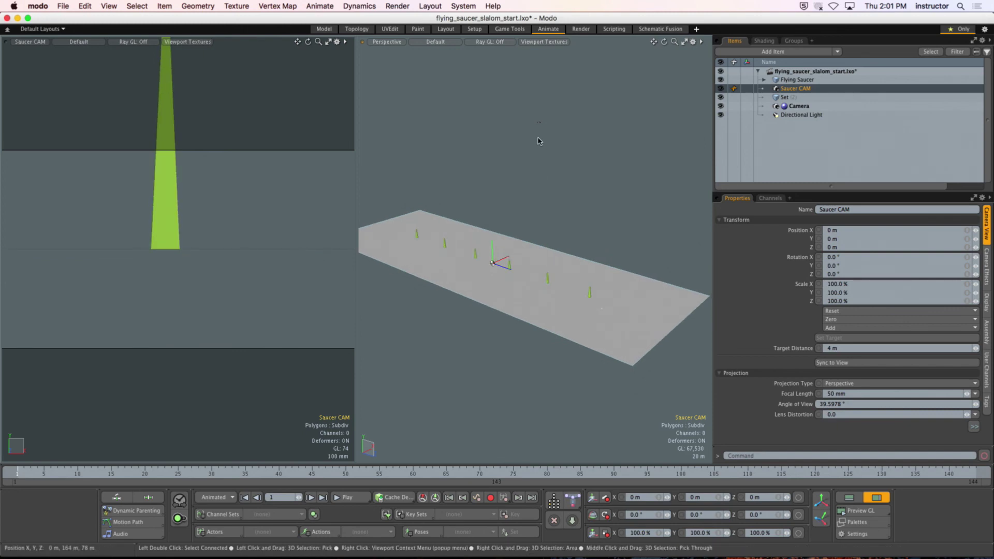
alt+drag(535, 127, 525, 233)
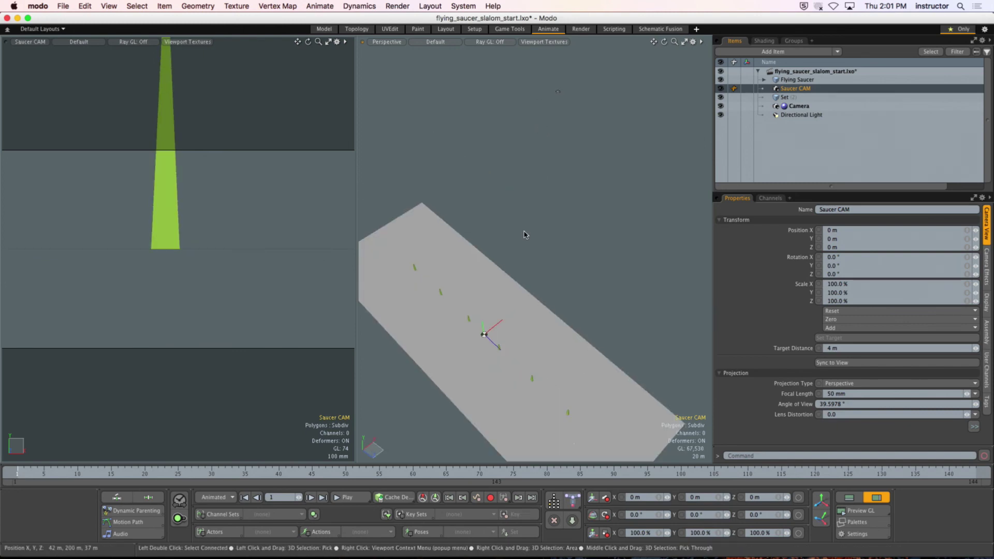
Change to the Setup layout and set the Drop Action to Match Position.
click(474, 28)
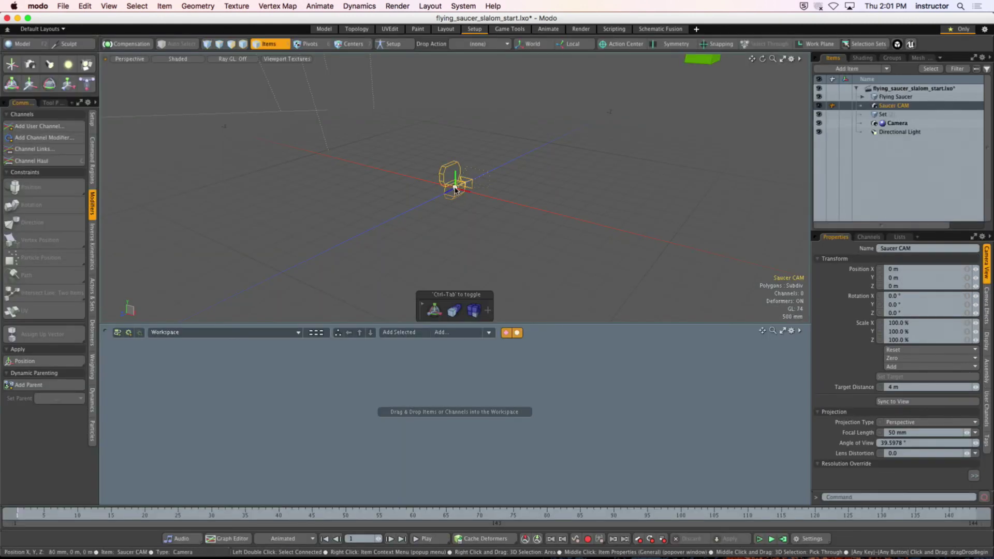
ctrl+alt+drag(421, 187, 470, 174)
alt+shift+drag(470, 174, 512, 216)
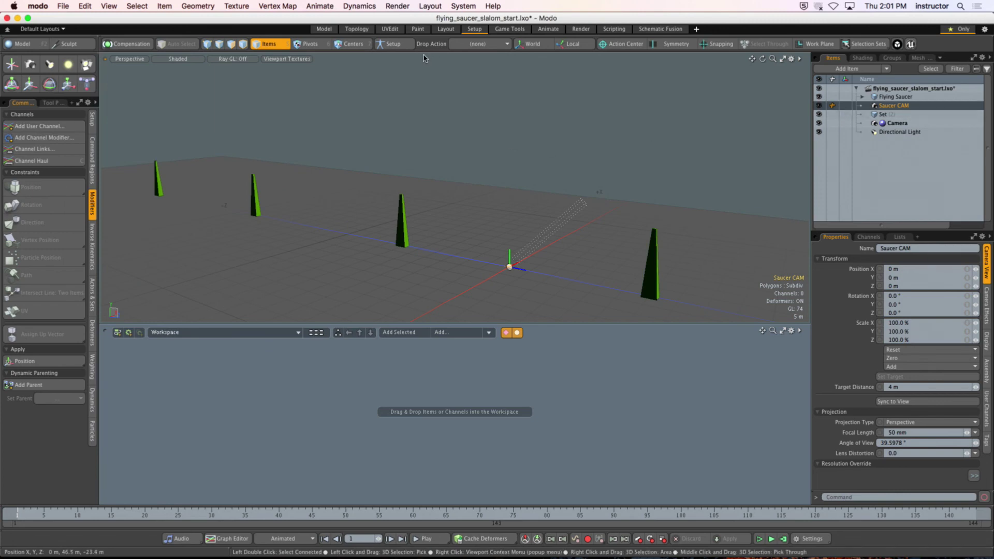
click(479, 44)
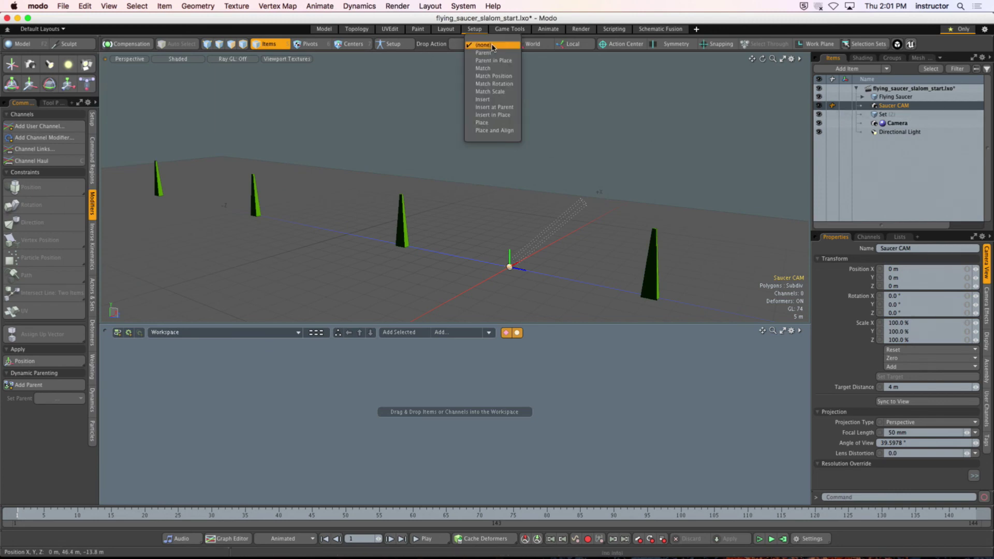
click(513, 76)
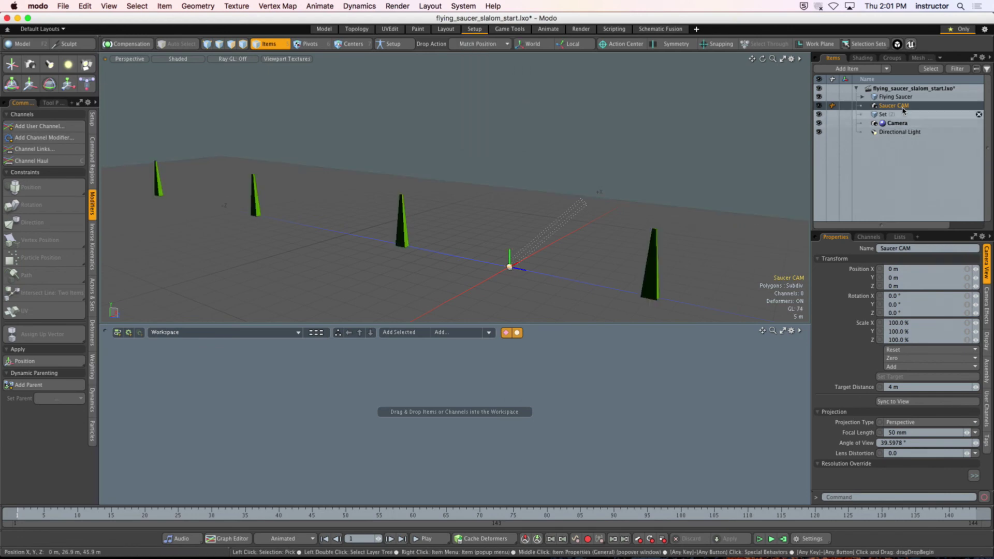
Match the Saucer CAM's position to the Flying Saucer in the viewport.
alt+drag(543, 129, 532, 110)
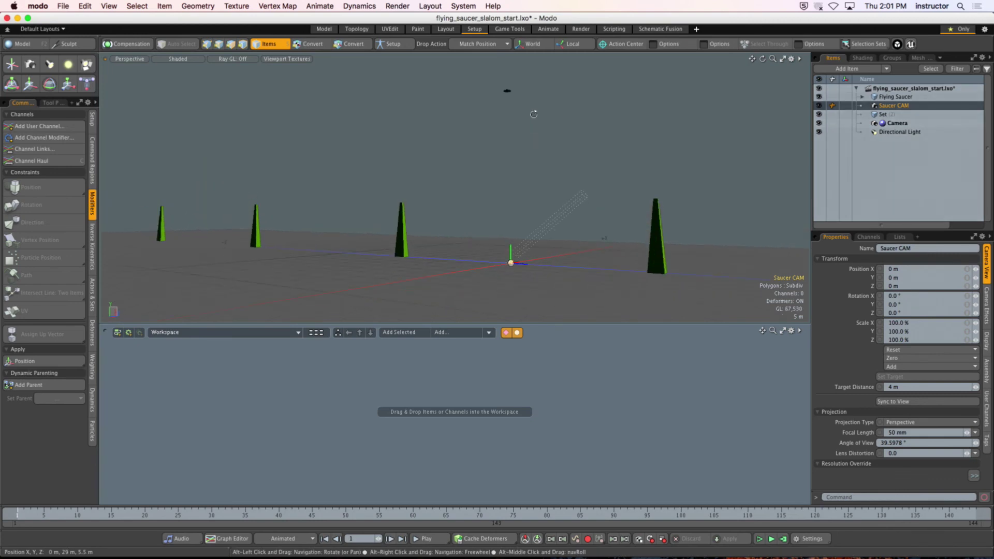
drag(886, 105, 507, 90)
click(549, 131)
alt+drag(548, 127, 543, 144)
scroll(544, 145, down, 5)
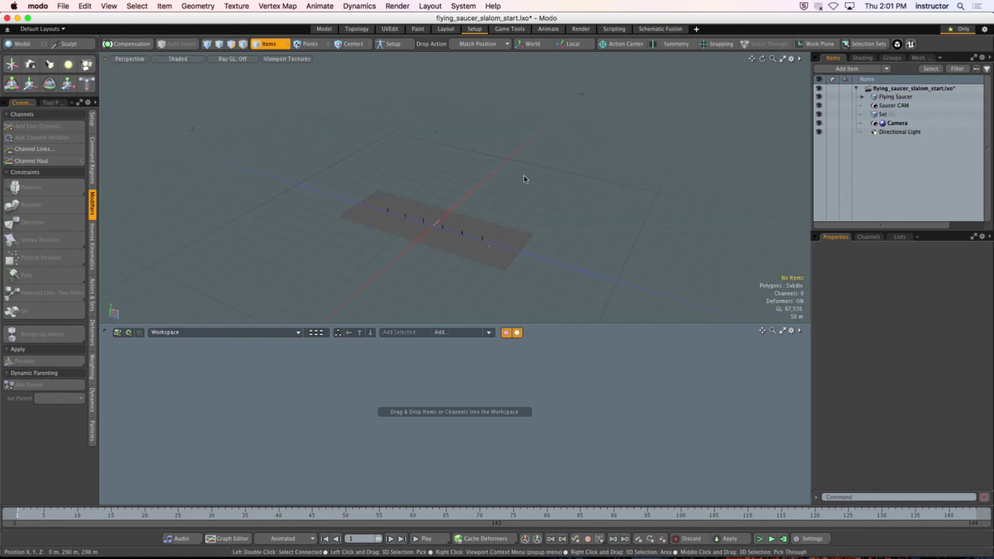
Raise the Saucer CAM about 1.37 m so that it sits on top of the Flying Saucer's dome.
click(415, 155)
key(shift+a)
scroll(492, 181, down, 5)
alt+drag(451, 180, 523, 118)
key(y)
key(space)
Parent the Saucer CAM to the Flying Saucer in the item hierarchy.
click(892, 106)
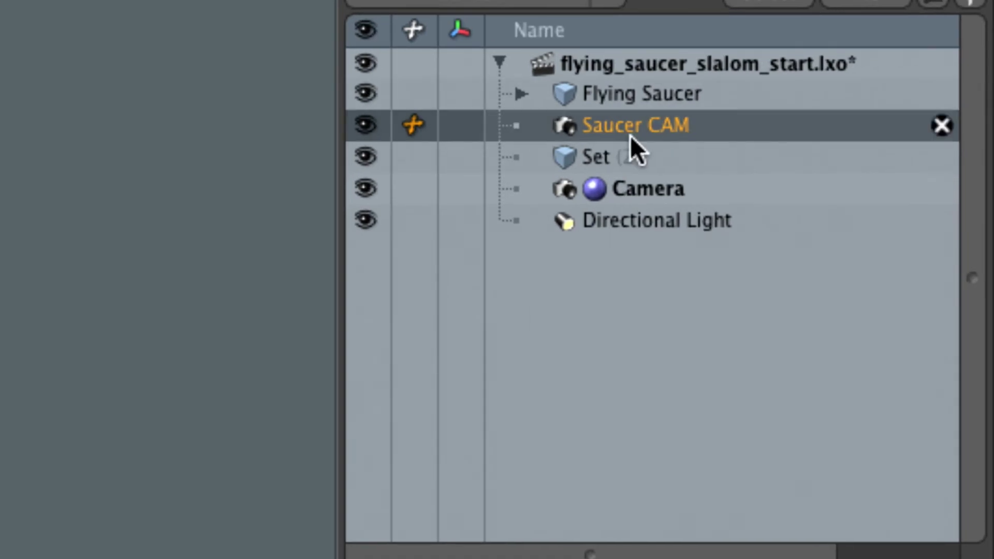
drag(631, 135, 652, 94)
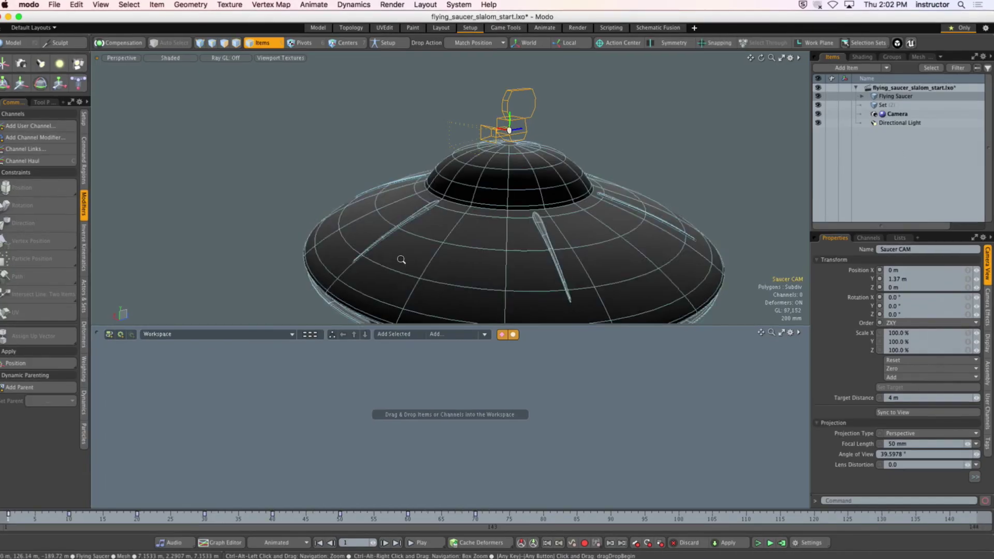
ctrl+alt+drag(401, 260, 445, 218)
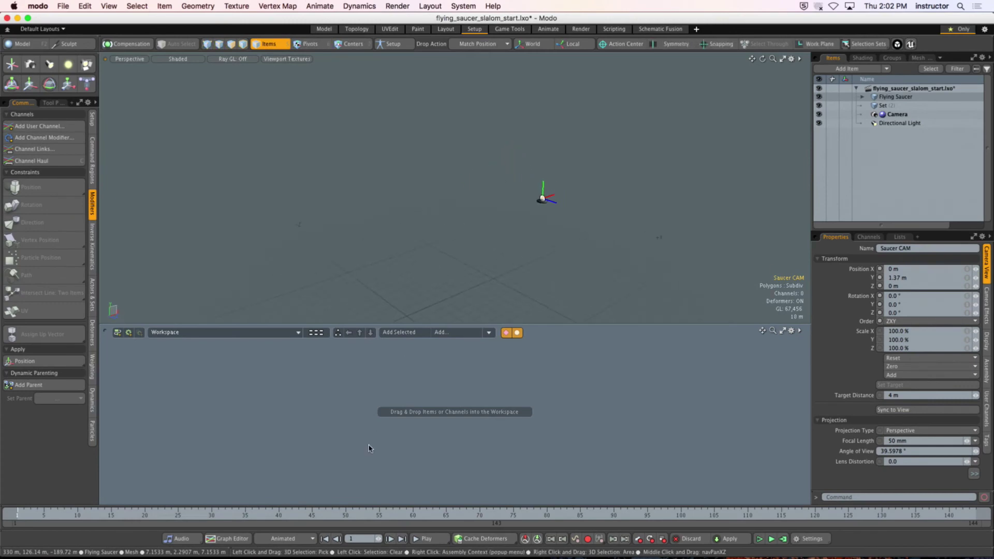
click(37, 516)
alt+shift+drag(437, 276, 502, 205)
ctrl+alt+drag(670, 152, 476, 173)
Return to the Animate layout and play the animation through the Saucer CAM view.
click(548, 29)
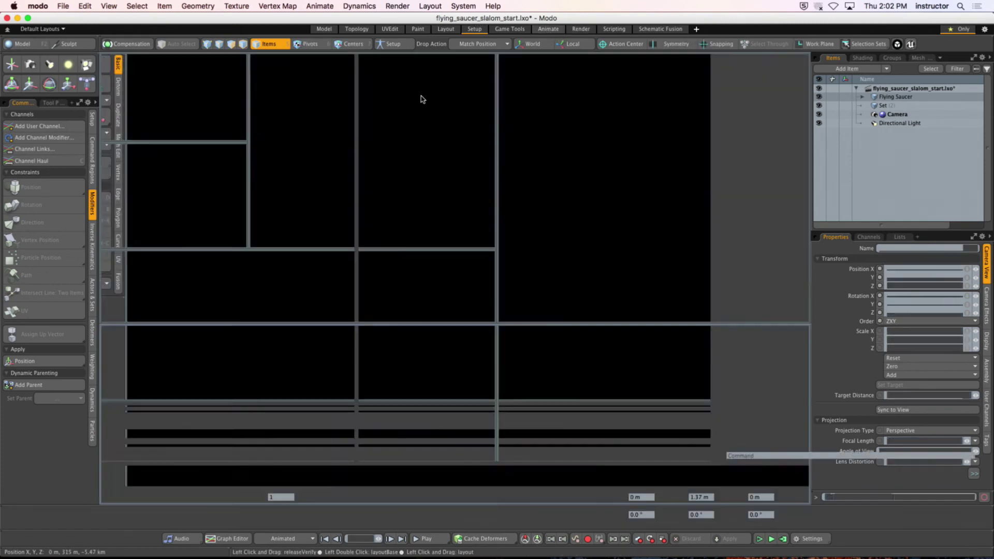
click(17, 42)
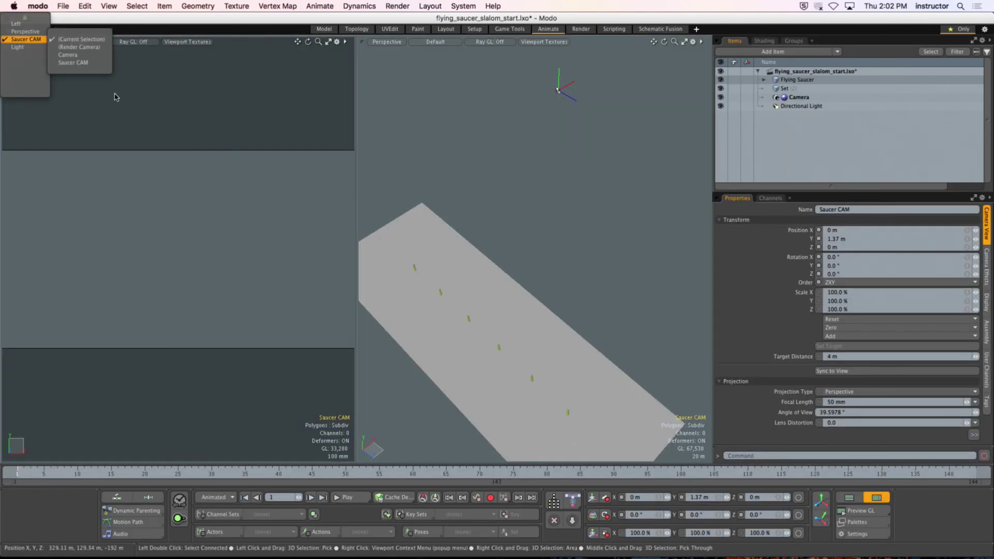
click(125, 137)
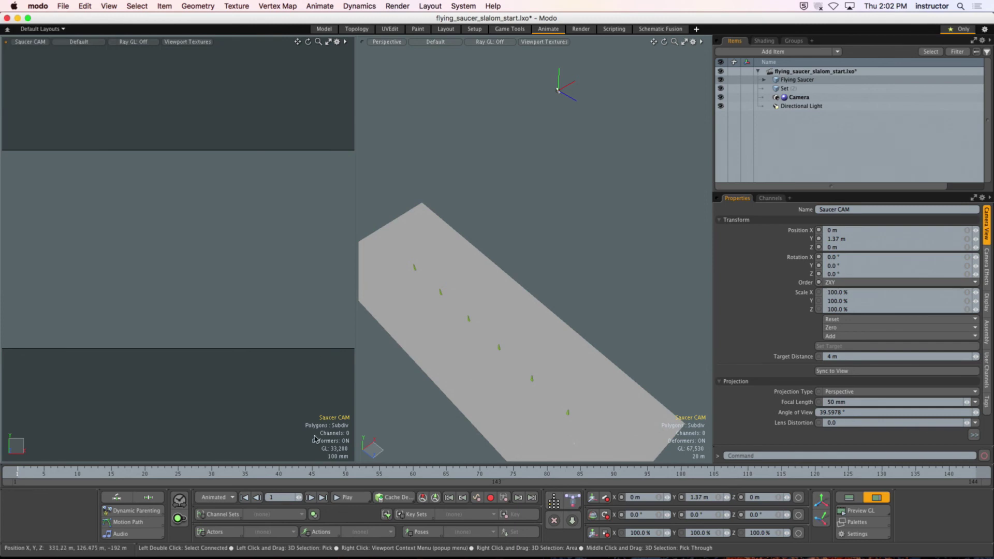
click(346, 497)
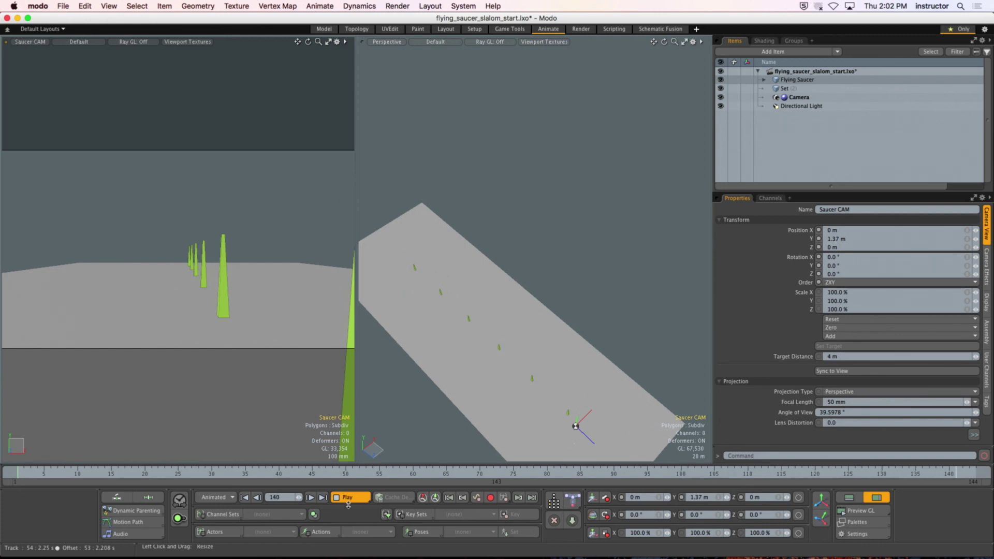
Stop the playback and delete the Saucer CAM from under the Flying Saucer.
click(348, 498)
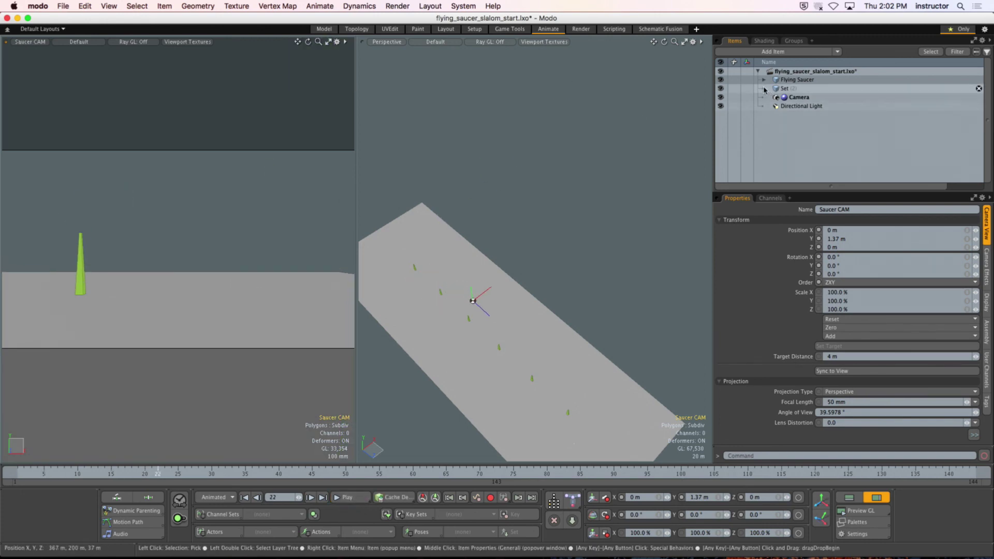
click(764, 80)
right_click(767, 89)
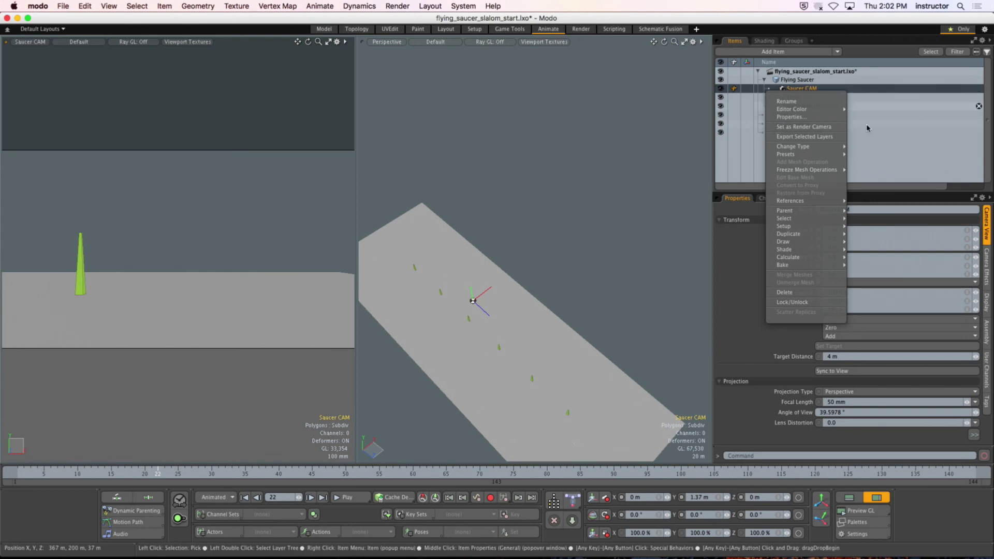
click(787, 293)
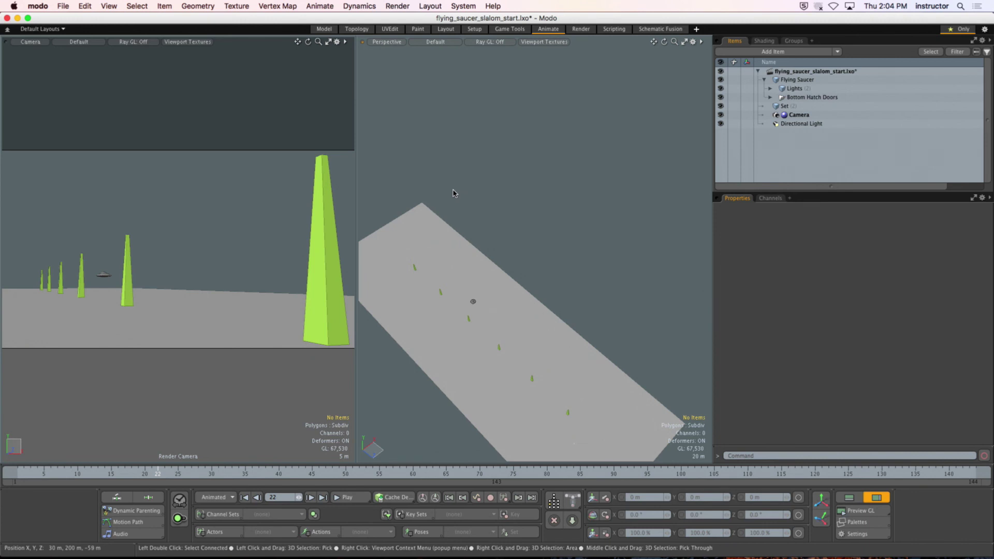
Play the Flying Saucer's animation through the render camera, return to frame 1, and expand the timeline to show its keyframe track.
click(472, 303)
click(344, 499)
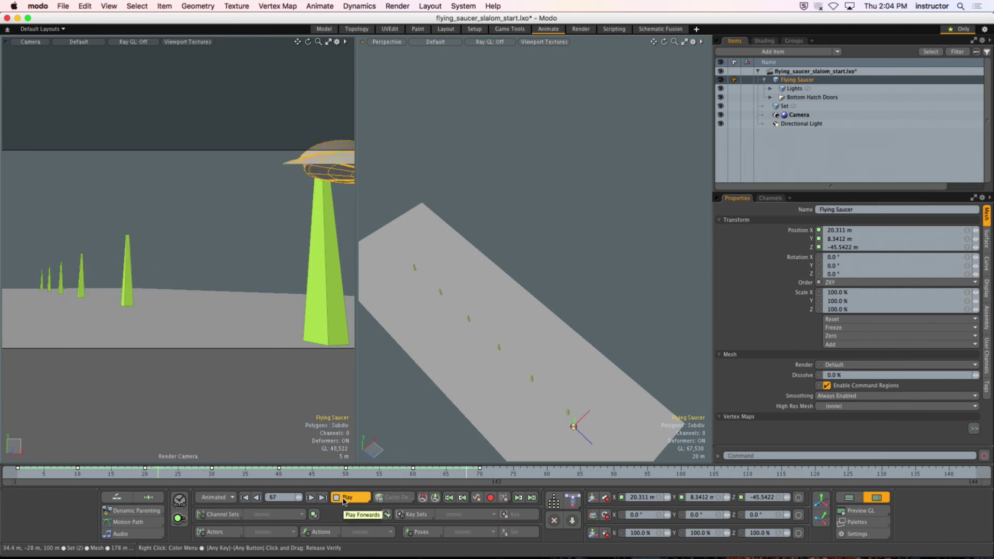
click(343, 500)
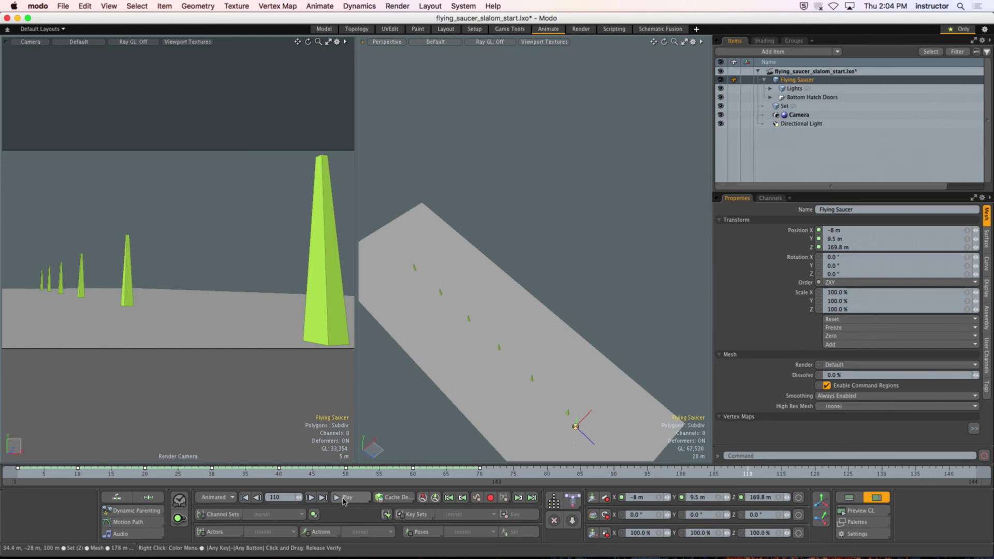
drag(330, 475, 17, 475)
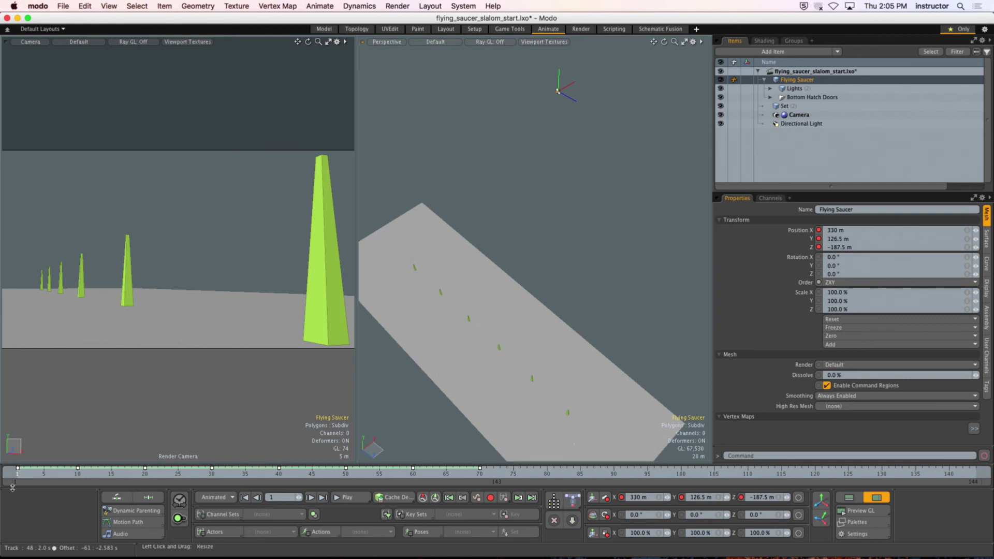
drag(62, 464, 66, 438)
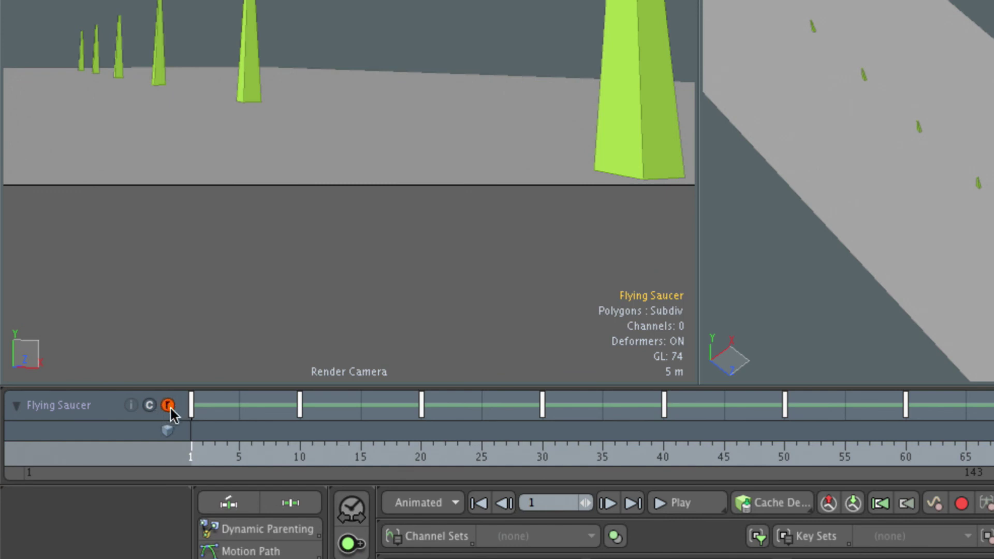
Try moving the Flying Saucer's frame 10 key to frame 46 with ripple on, and undo the move.
drag(300, 408, 735, 423)
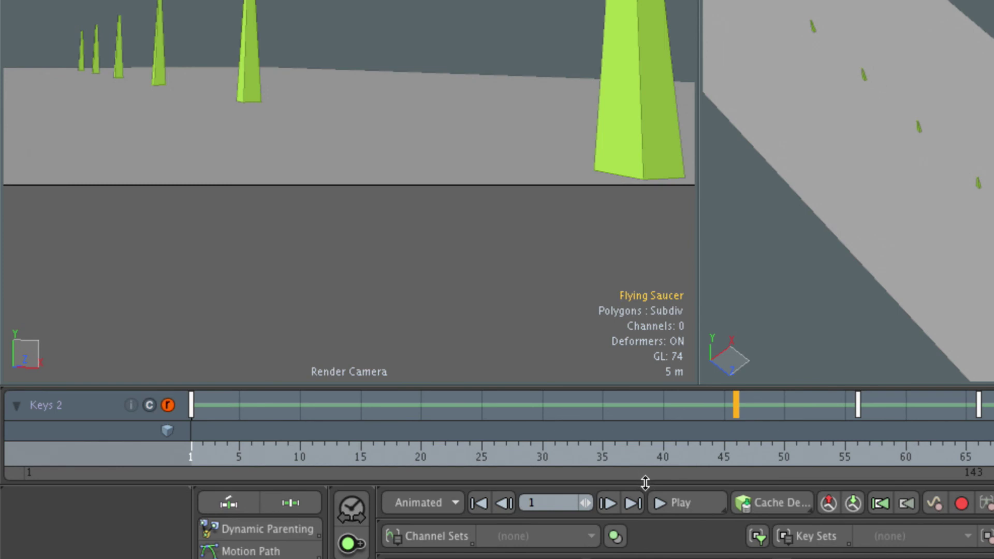
key(ctrl+z)
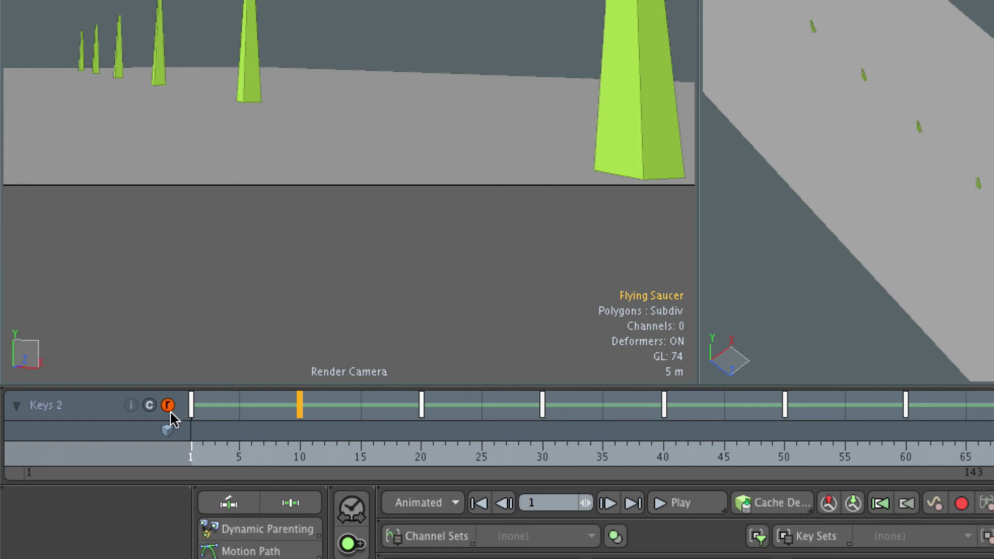
mouse_move(320, 419)
mouse_down()
mouse_move(328, 412)
mouse_move(257, 413)
mouse_move(318, 423)
mouse_move(306, 430)
mouse_up()
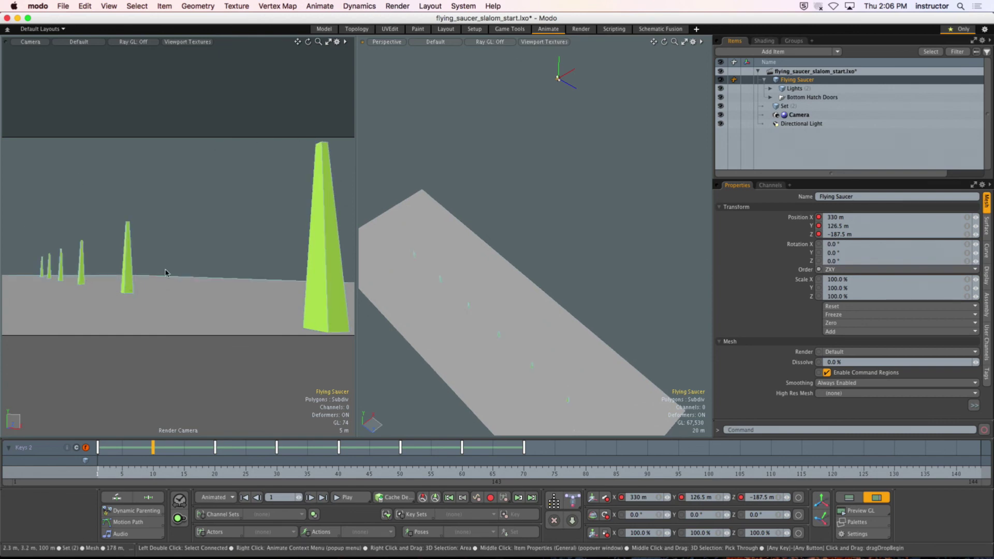
Ripple the Flying Saucer's frame 10 key and all following keys so that the moved key sits at frame 48.
drag(152, 458, 262, 443)
drag(152, 456, 230, 457)
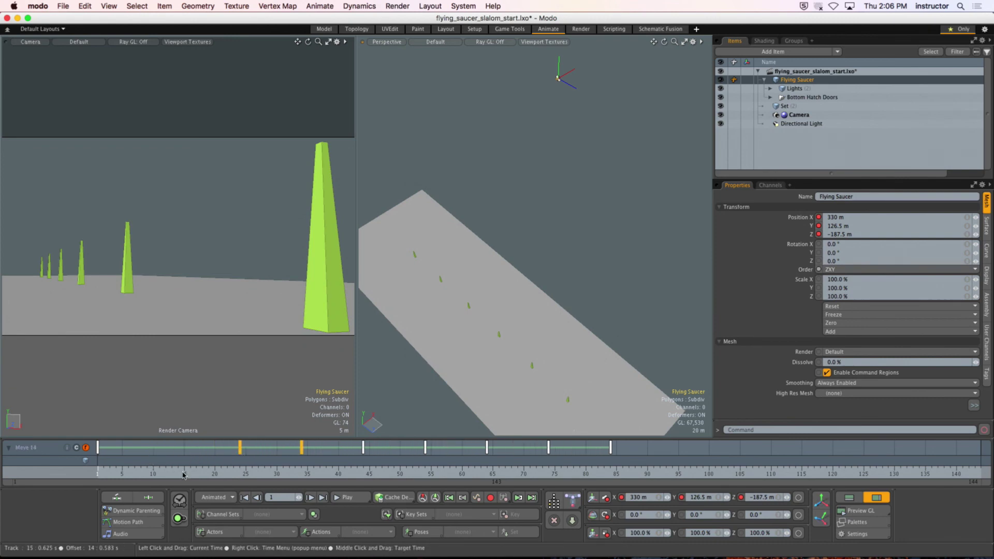
click(351, 498)
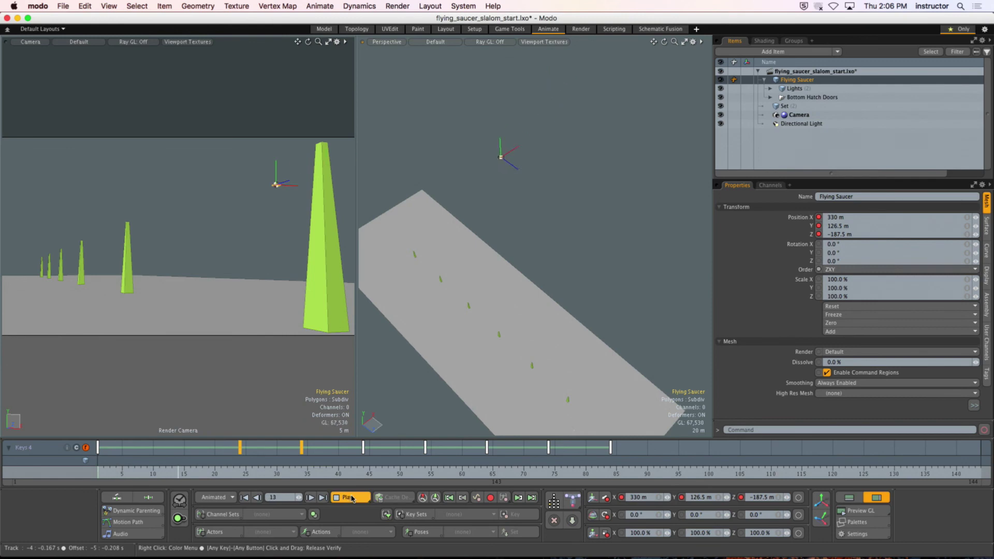
click(351, 498)
drag(252, 454, 389, 468)
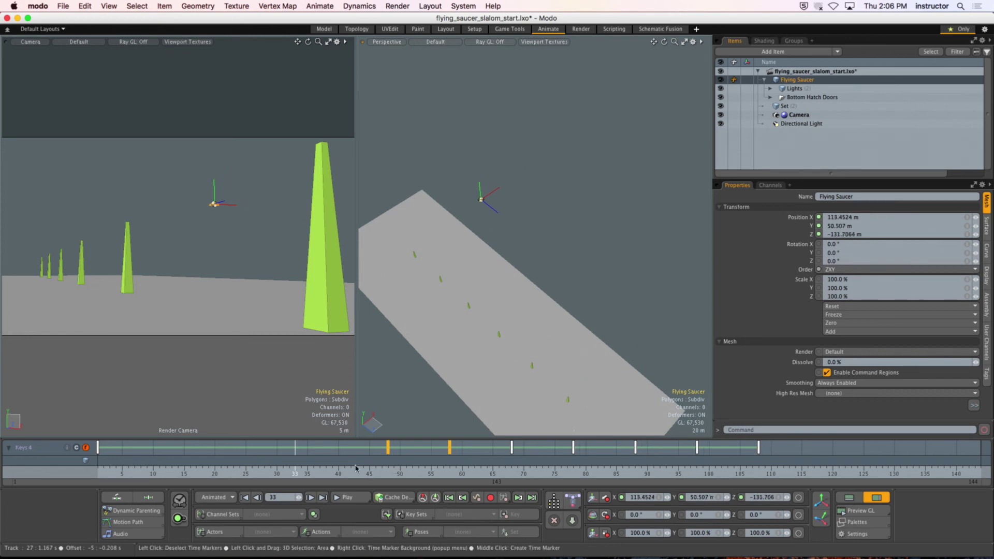
Play the retimed animation from frame 1 to check the saucer's slower approach and its run past the cones.
click(343, 498)
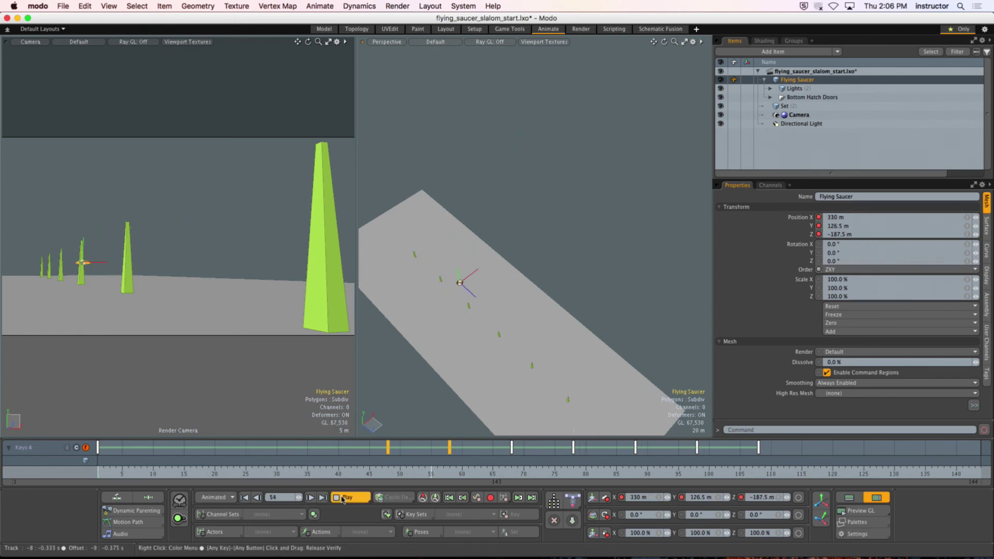
click(342, 498)
click(94, 481)
click(258, 477)
drag(241, 477, 98, 476)
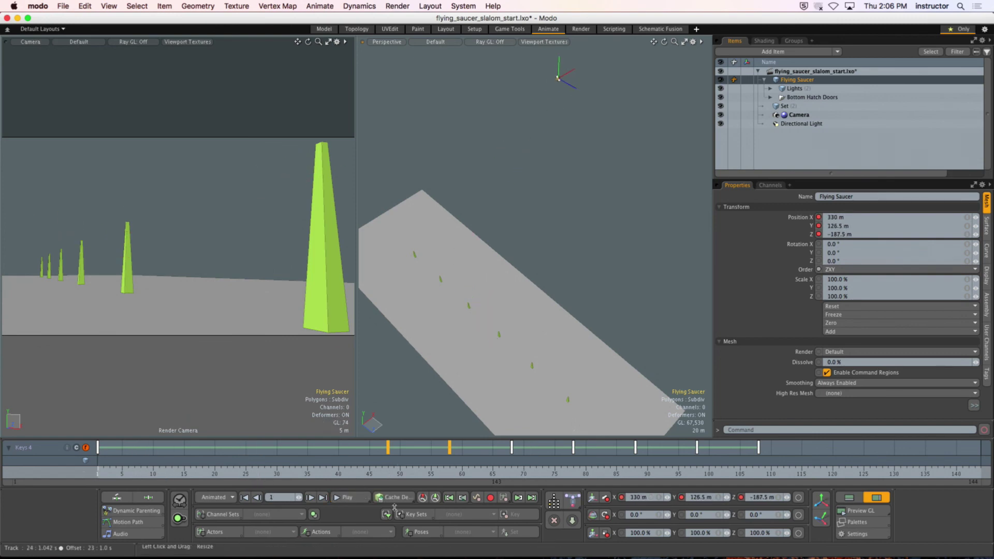
click(361, 501)
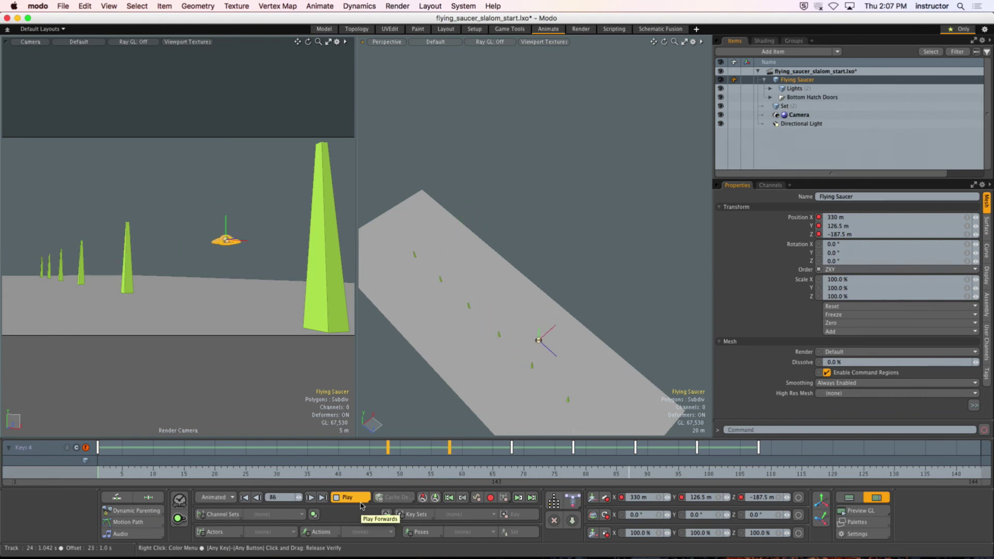
click(361, 502)
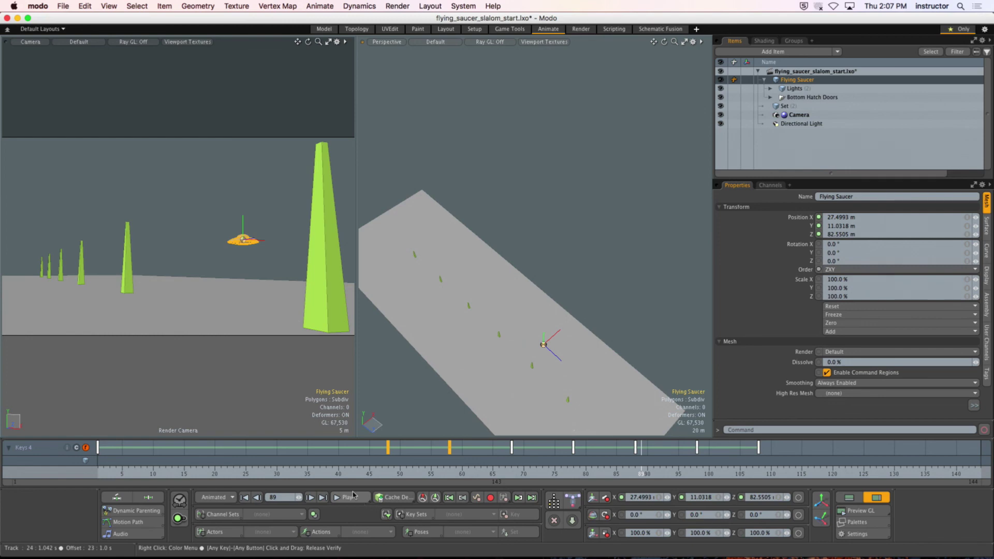
Set Show Pivots to None in the camera viewport and play the animation with nothing selected.
mouse_move(321, 474)
mouse_down()
mouse_move(332, 474)
mouse_move(313, 474)
mouse_up()
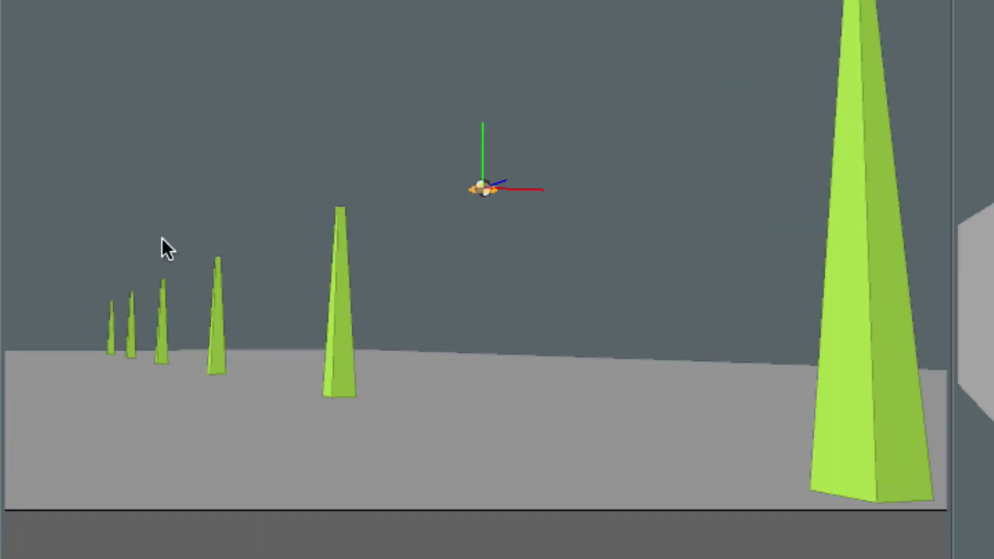
key(o)
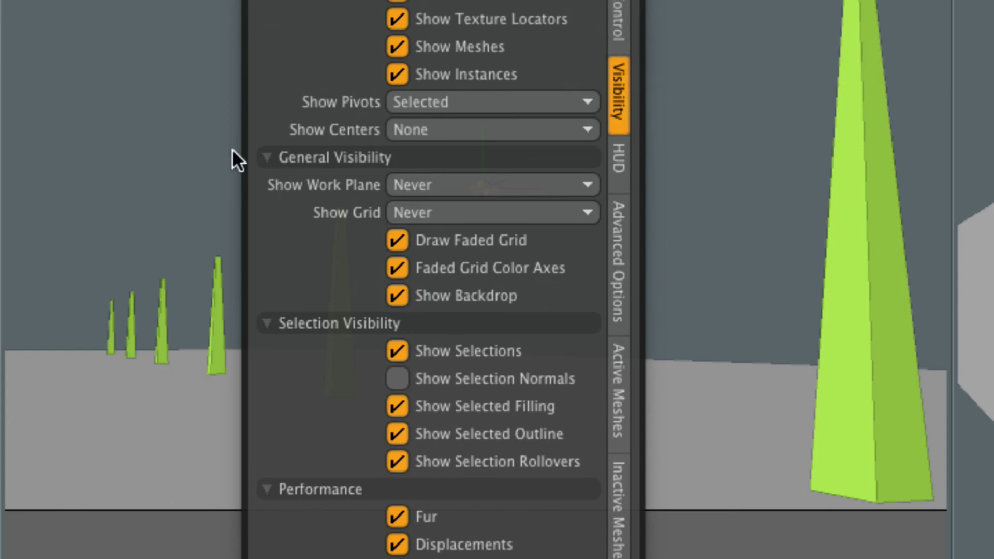
click(436, 102)
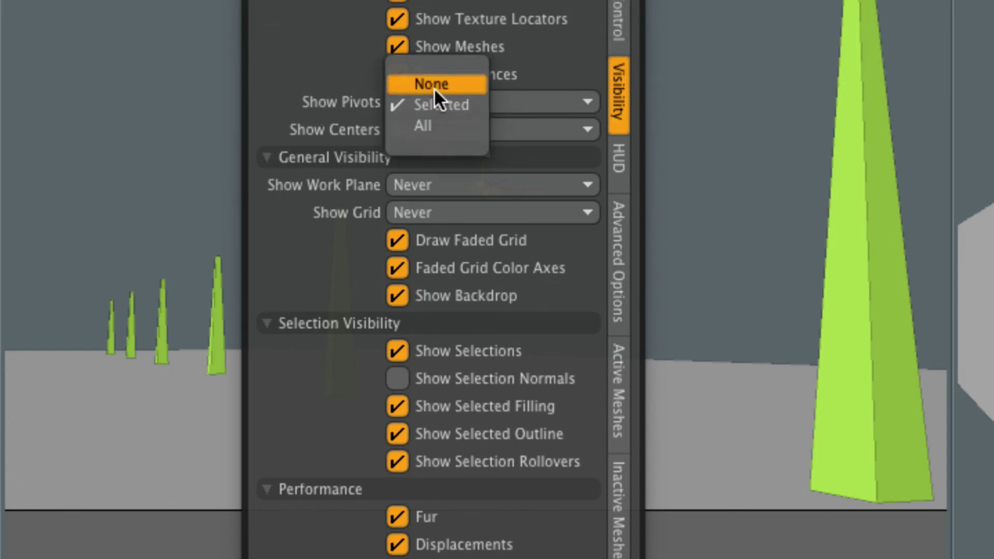
click(434, 86)
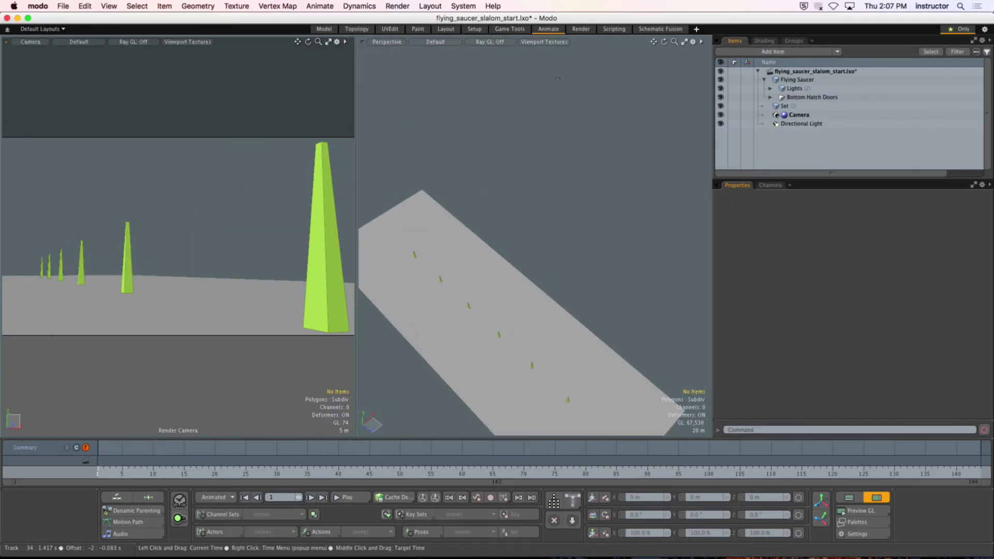
click(363, 498)
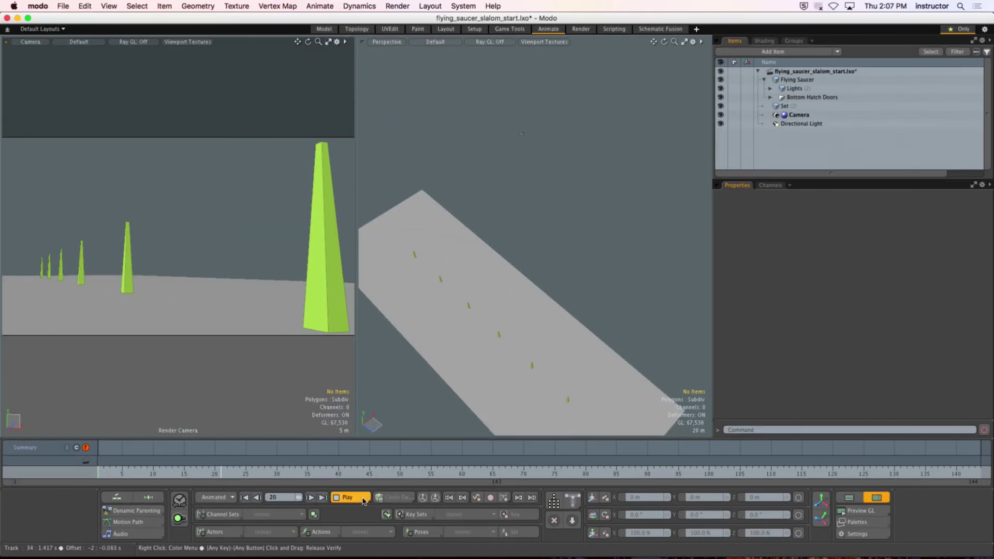
click(364, 498)
At frame 48, move the Flying Saucer sideways clear of the nearby cone to X -18.8 m and Z -94.6607 m.
click(119, 235)
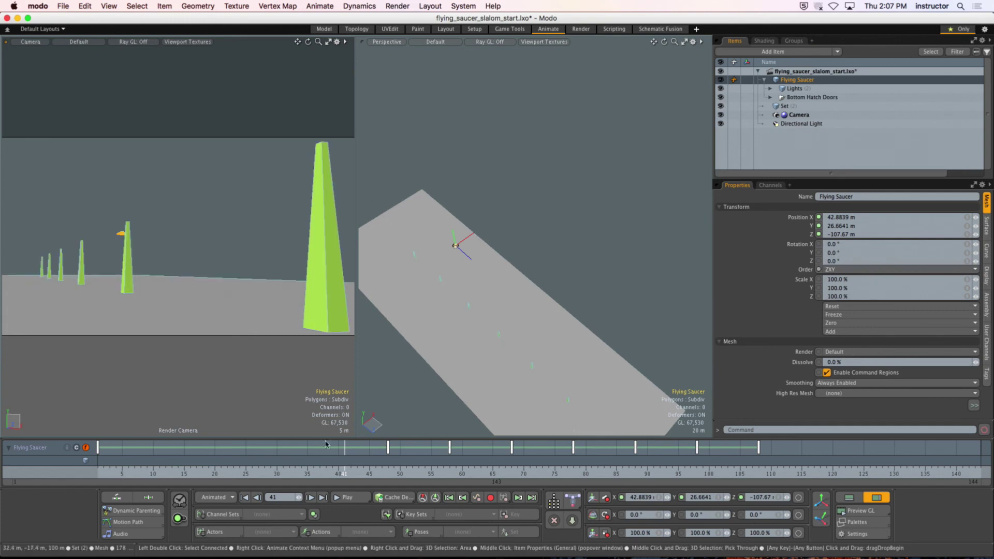
mouse_move(345, 473)
mouse_down()
mouse_move(400, 473)
mouse_move(252, 472)
mouse_move(415, 473)
mouse_move(388, 474)
mouse_up()
alt+shift+drag(446, 306, 533, 262)
mouse_move(533, 262)
ctrl+alt+mouse_down()
mouse_move(592, 277)
mouse_move(511, 271)
mouse_move(510, 233)
ctrl+alt+mouse_up()
drag(388, 473, 382, 473)
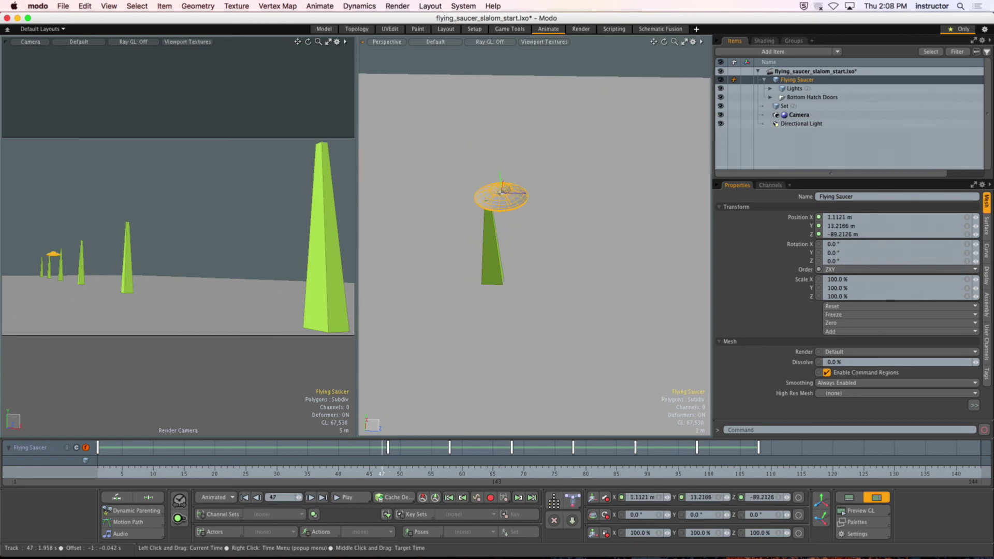
drag(382, 473, 388, 473)
alt+drag(515, 270, 461, 297)
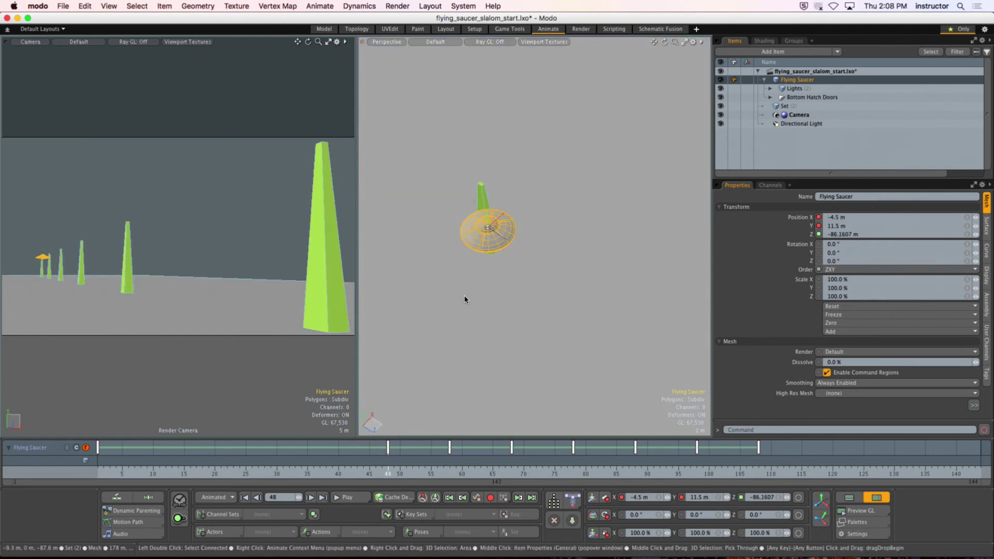
key(y)
drag(523, 253, 469, 207)
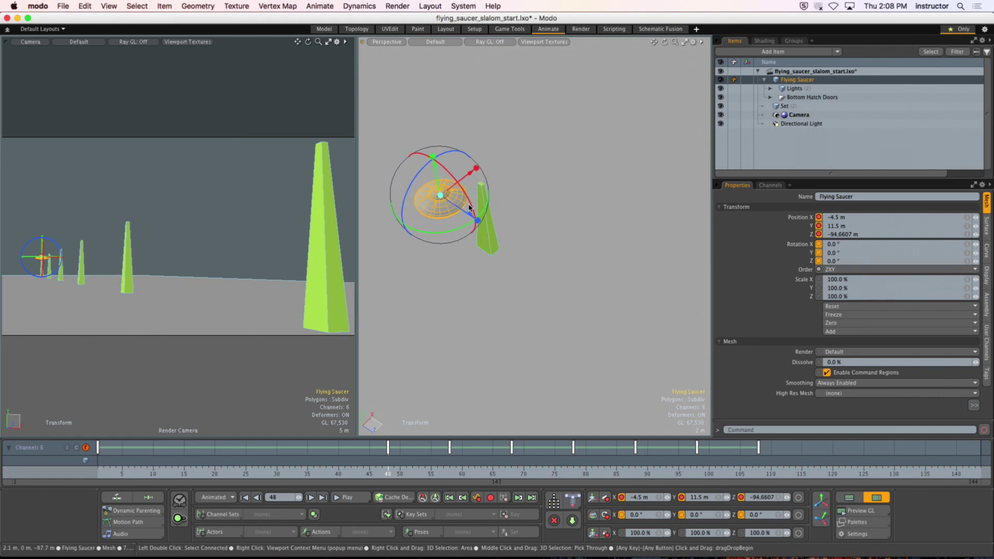
drag(469, 173, 499, 211)
scroll(446, 210, down, 3)
key(space)
Play the animation to check the repositioned saucer pass, and return to frame 48.
mouse_move(394, 472)
mouse_down()
mouse_move(369, 471)
mouse_move(450, 471)
mouse_move(387, 471)
mouse_up()
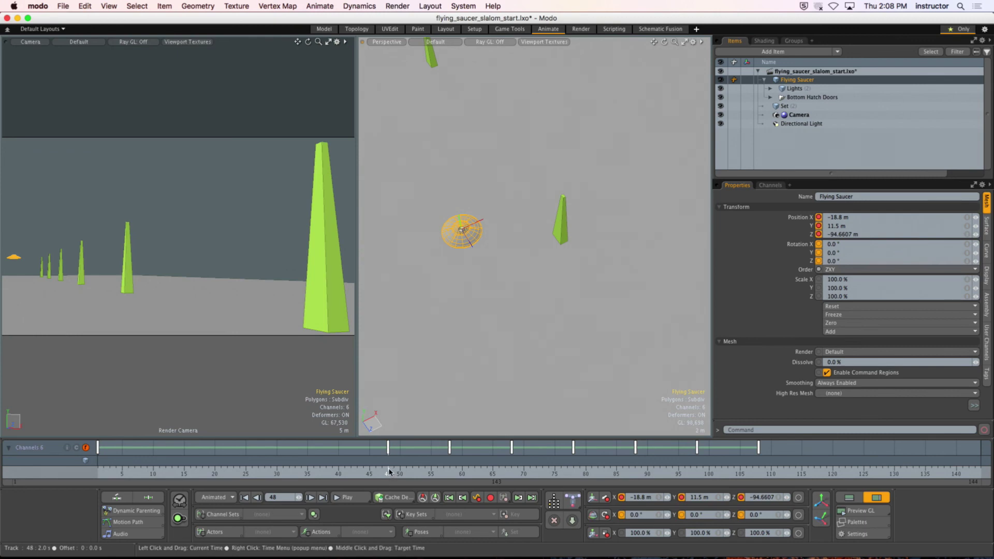
click(364, 496)
click(366, 493)
click(388, 473)
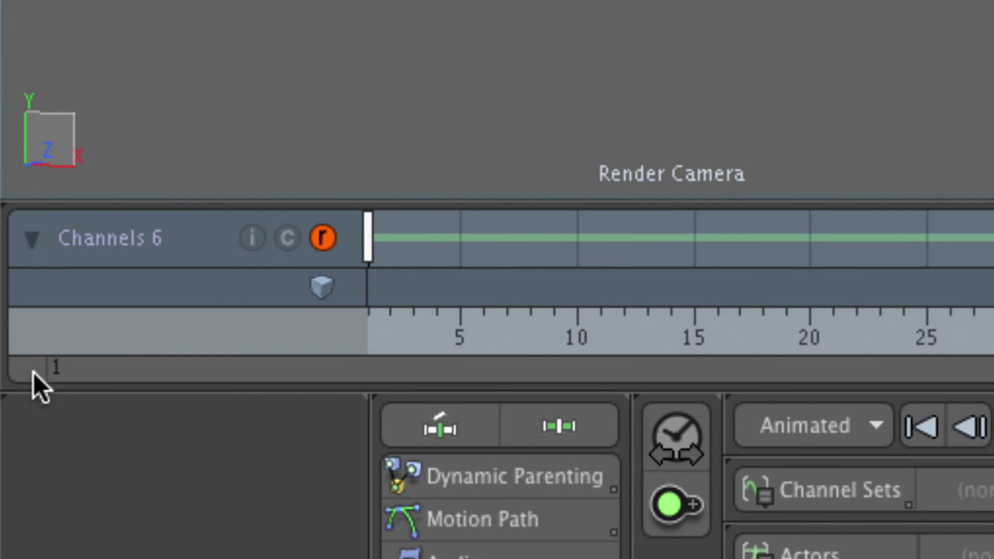
Narrow the visible timeline range to frames 48 through 60 and play that section.
drag(25, 377, 471, 381)
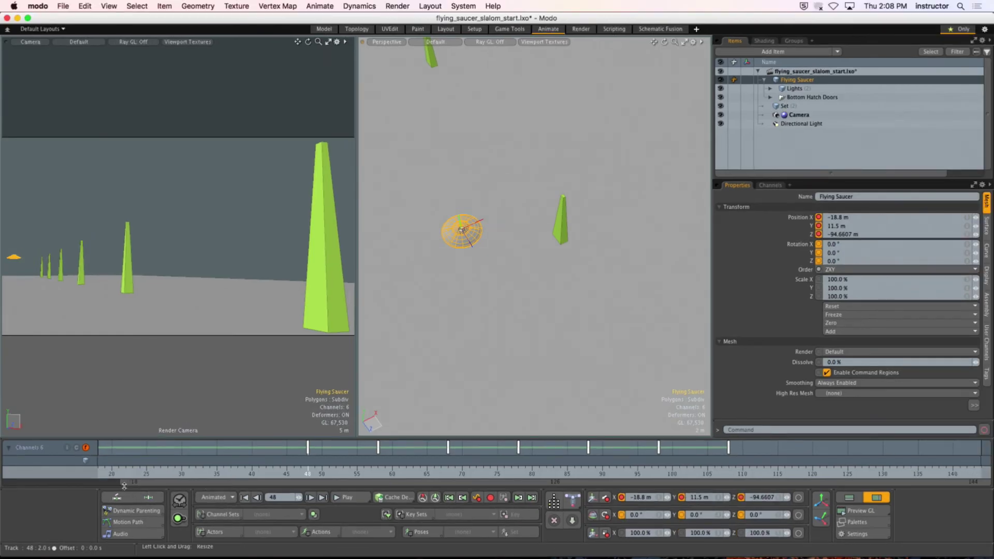
drag(186, 444, 269, 443)
drag(176, 482, 342, 482)
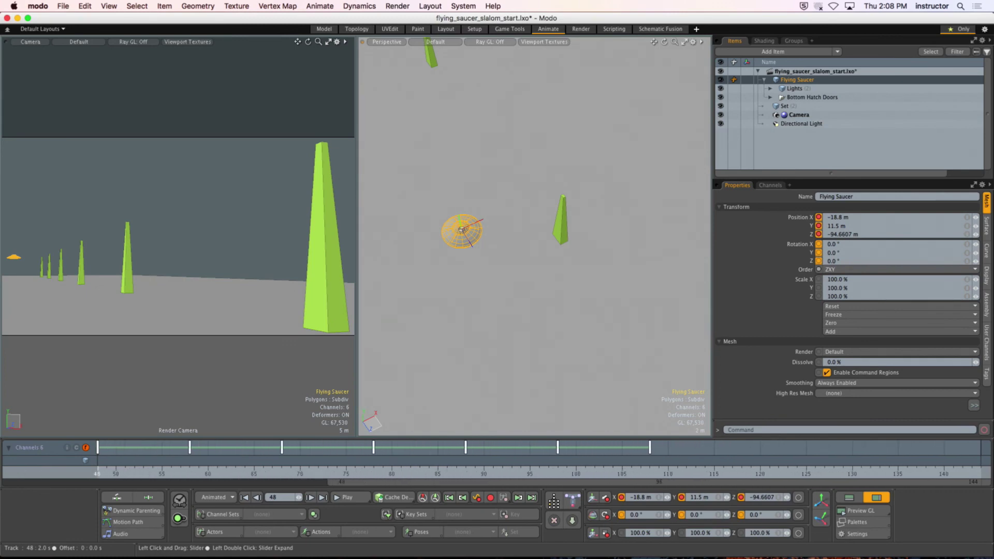
drag(986, 481, 398, 482)
click(344, 498)
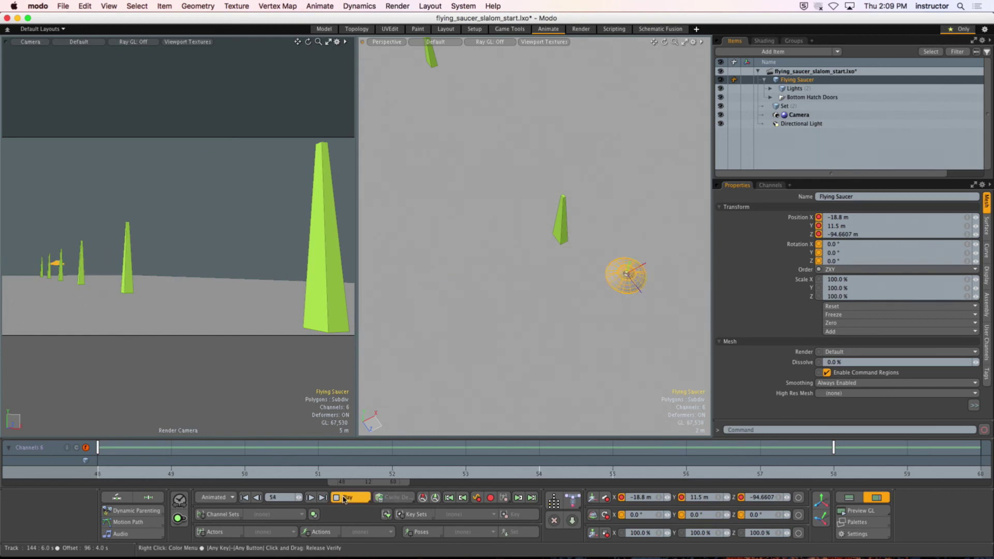
click(344, 497)
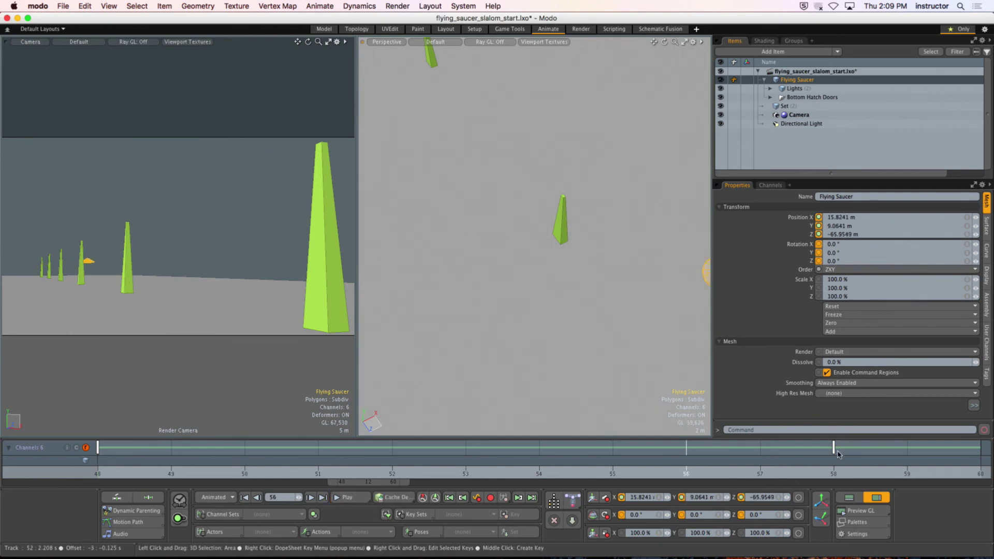
Ripple the Flying Saucer's frame 58 key to frame 60, and play the timeline range extended to frame 73.
drag(834, 457, 968, 454)
drag(409, 482, 489, 483)
key(Down)
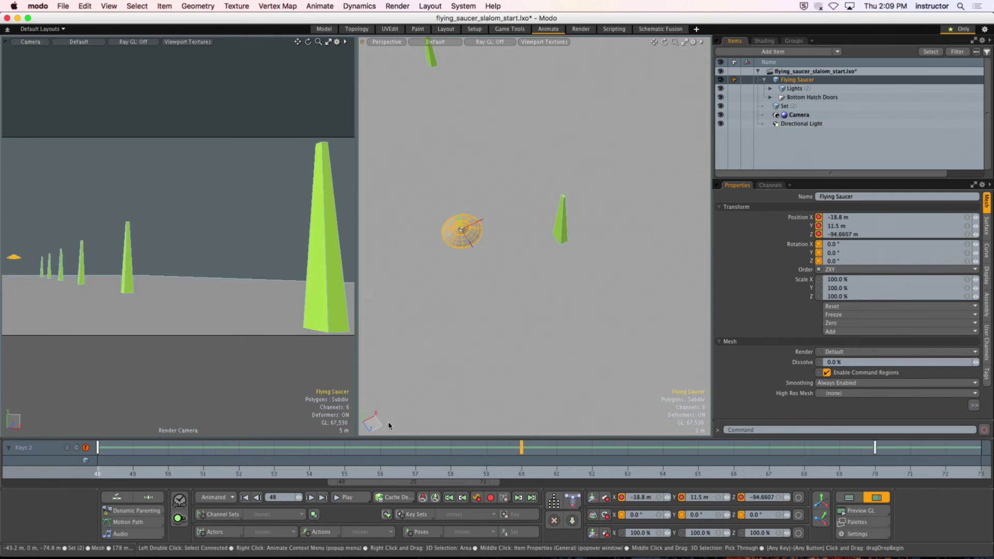
click(352, 499)
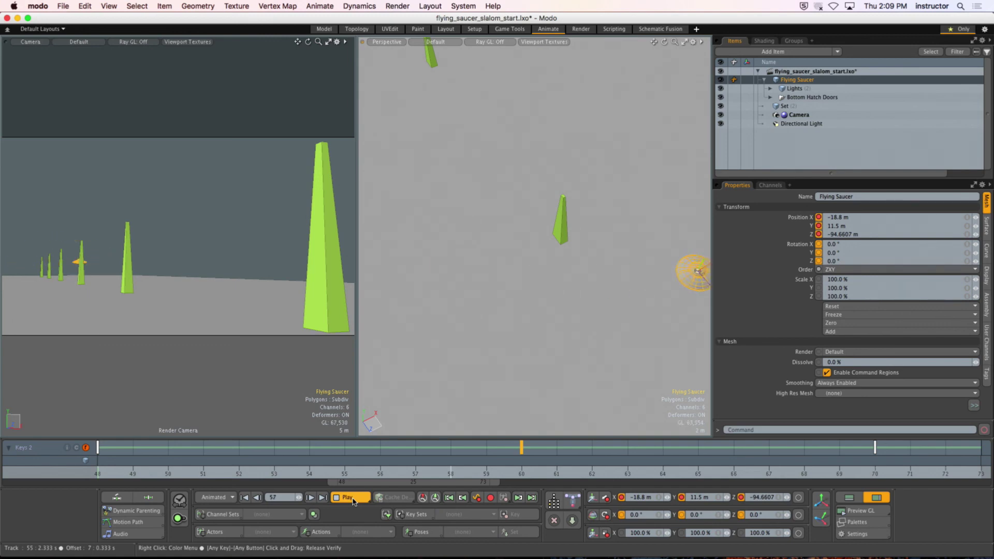
click(352, 498)
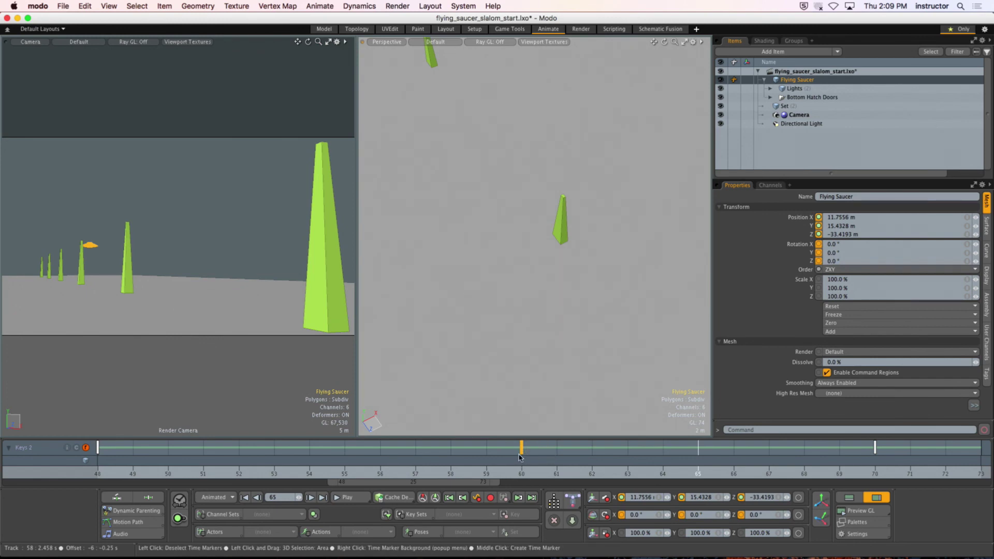
Ripple the Flying Saucer's frame 60 key to frame 64 and play the animation from frame 48.
drag(566, 452, 672, 451)
drag(256, 474, 60, 475)
click(352, 498)
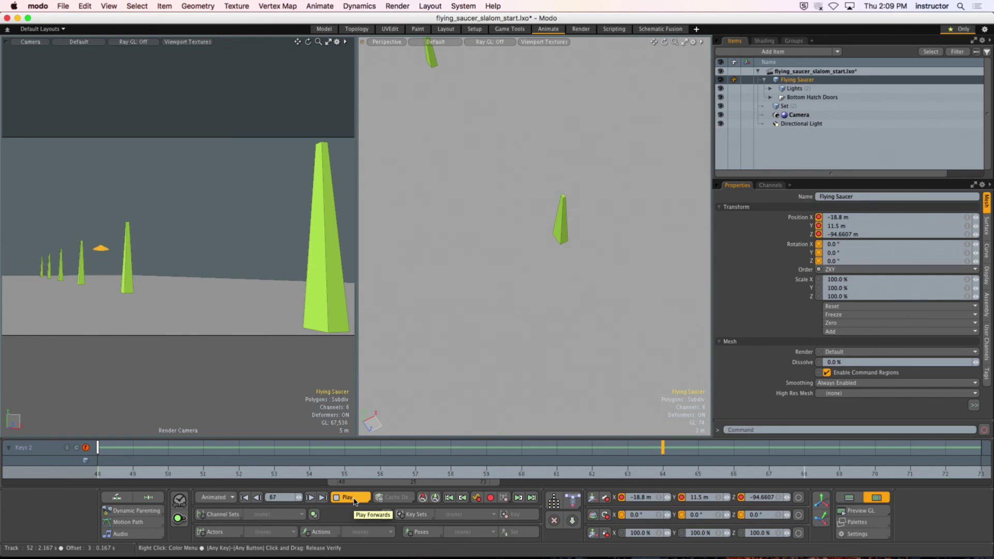
click(355, 502)
Extend the visible timeline range to frames 48 through 93 and play it from frame 48.
drag(500, 482, 638, 483)
drag(264, 475, 97, 473)
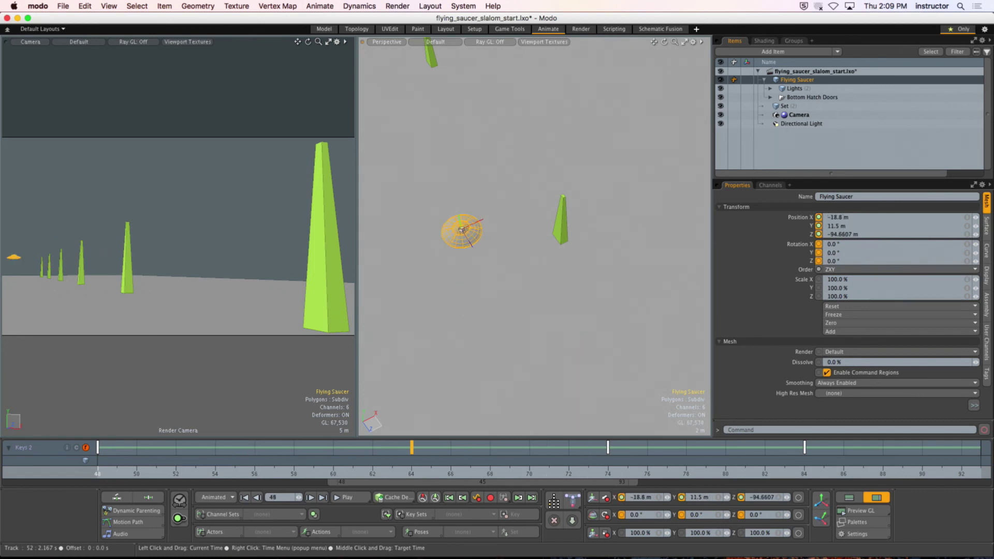
click(334, 499)
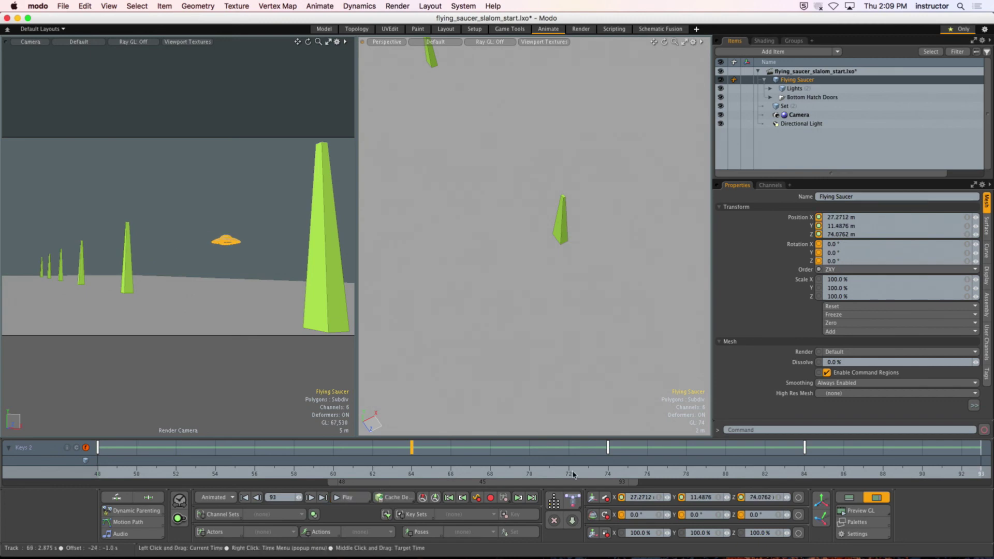
Ripple the Flying Saucer's frame 74 key to frame 78 and play the animation from frame 48.
click(609, 449)
drag(611, 454, 690, 454)
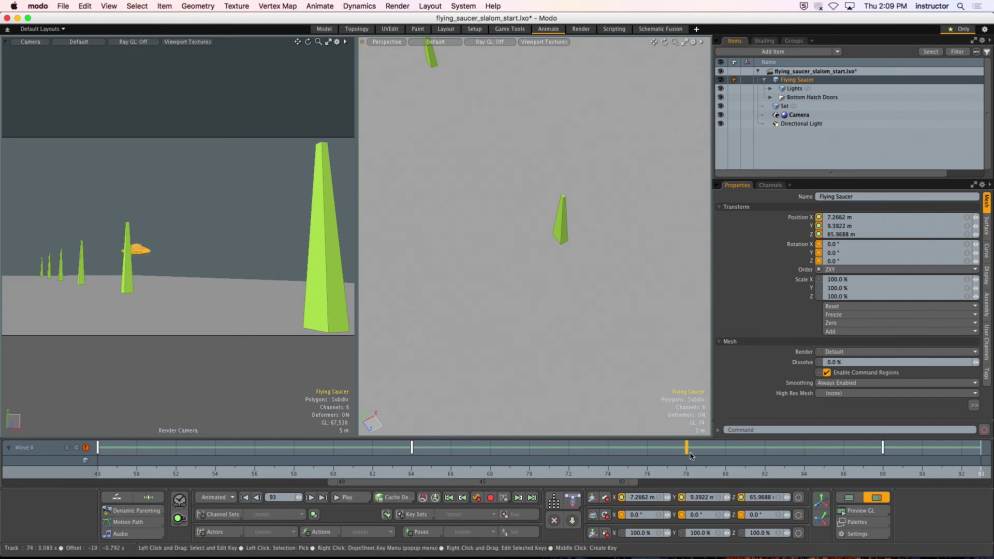
drag(298, 474, 97, 475)
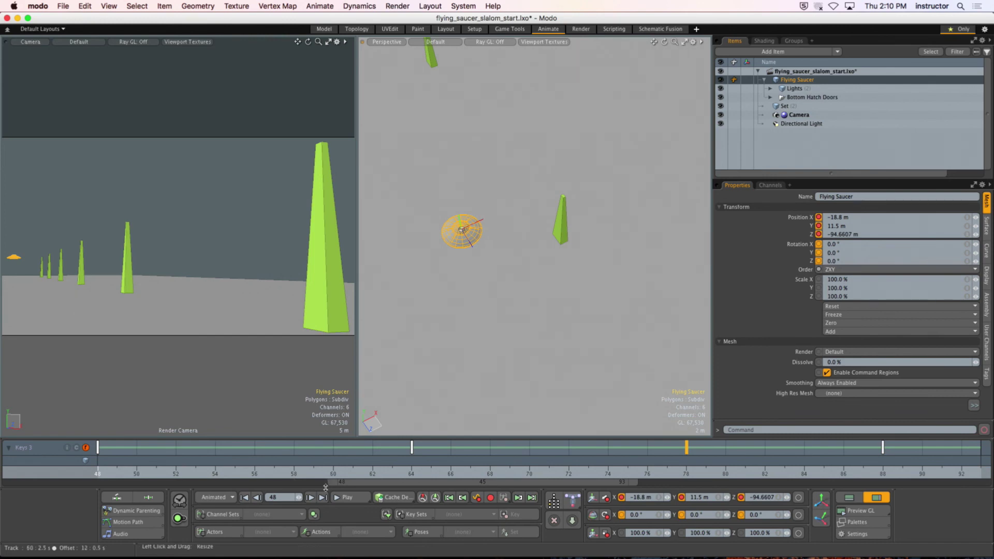
click(361, 500)
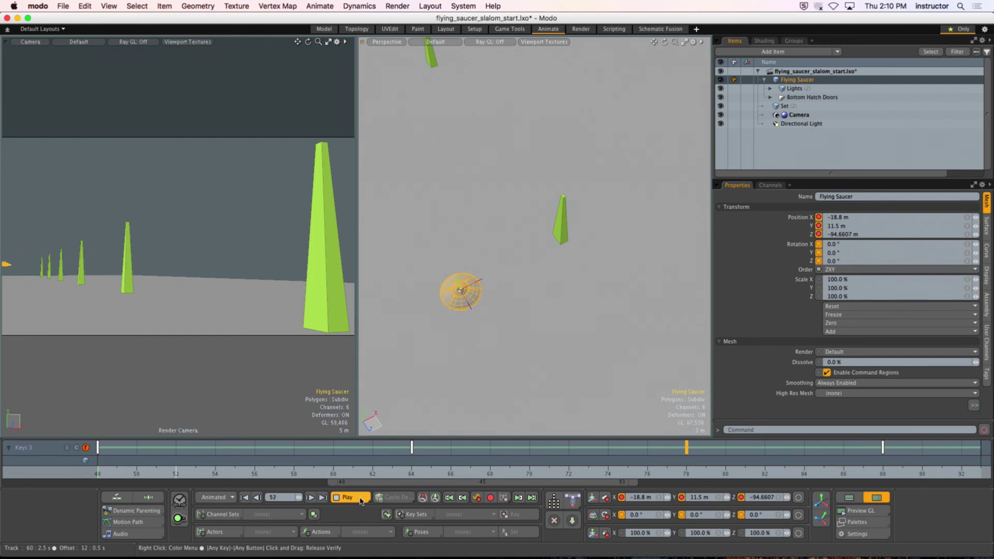
click(361, 501)
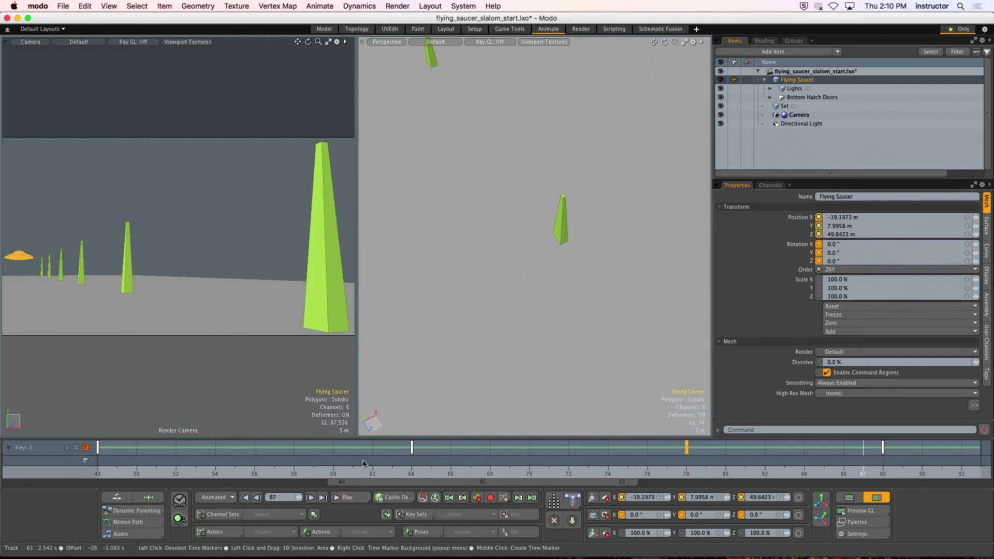
Replay the section from frame 48 several times to judge the saucer's timing between the cones.
mouse_move(368, 471)
mouse_down()
mouse_move(156, 472)
mouse_move(450, 472)
mouse_move(157, 472)
mouse_up()
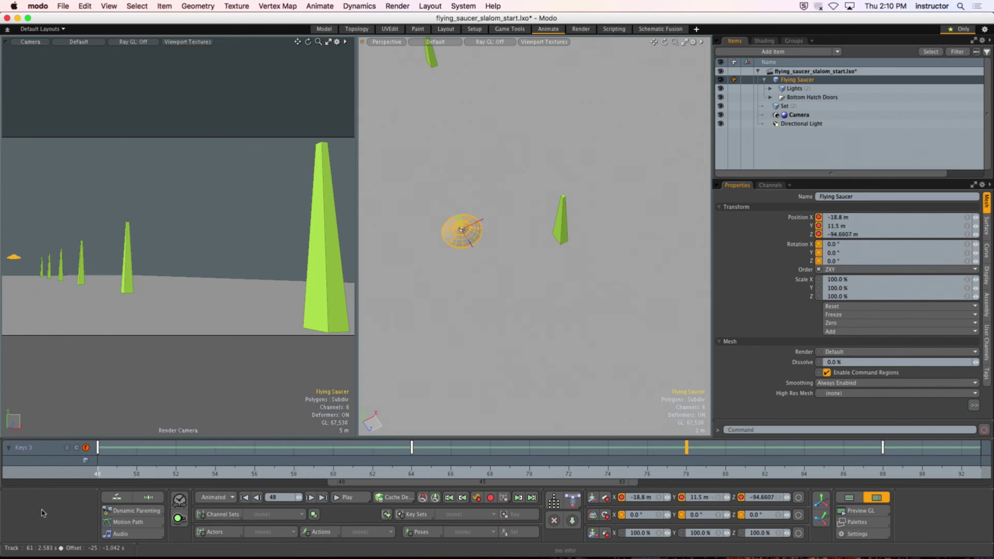
click(354, 498)
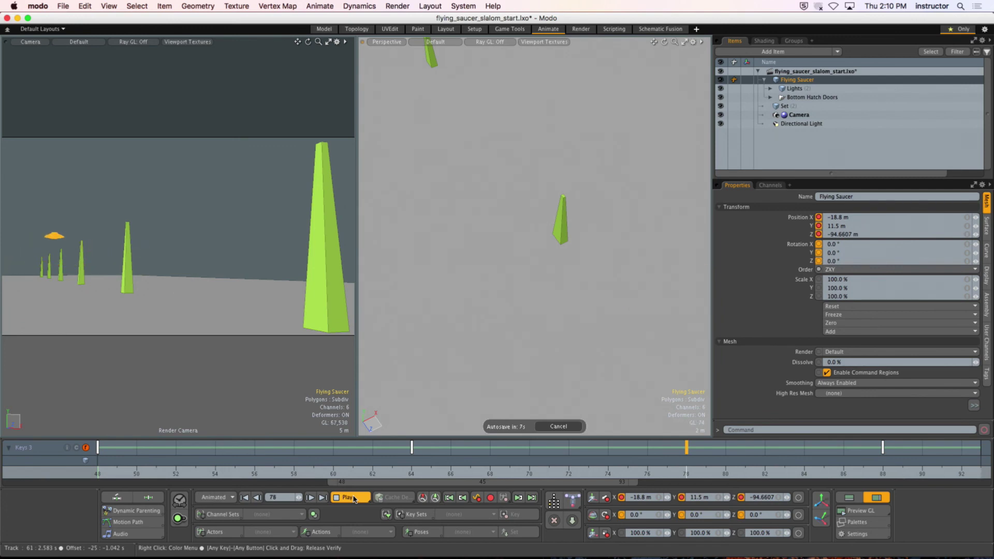
click(354, 498)
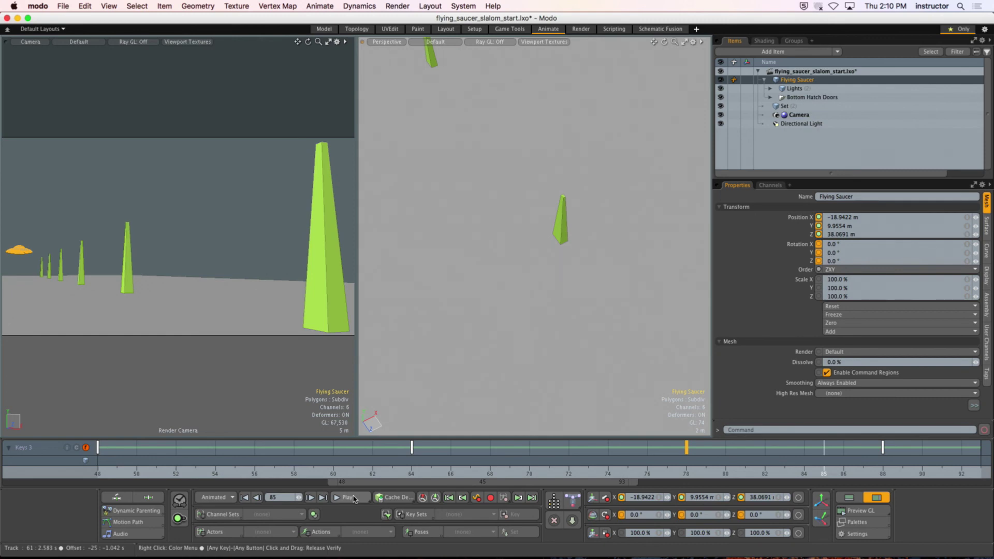
click(354, 497)
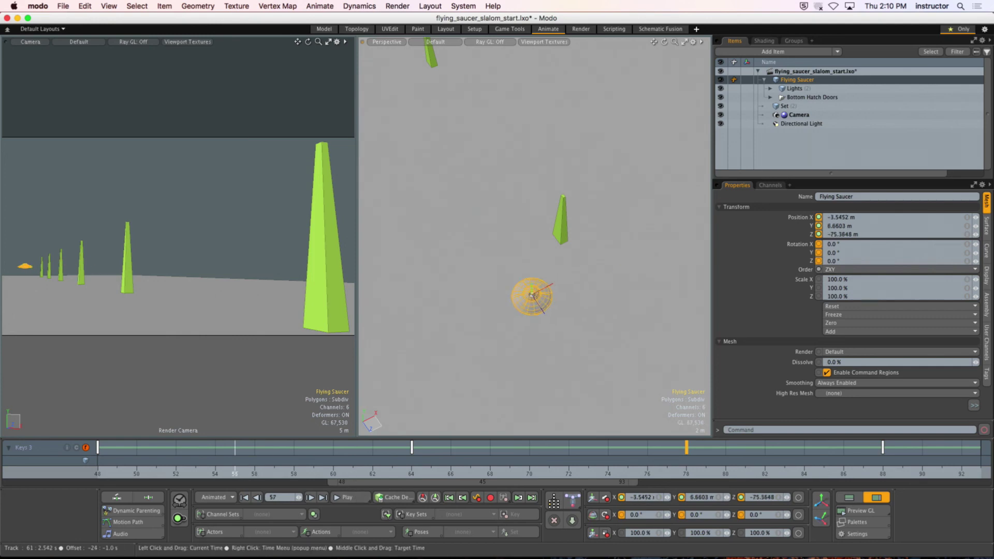
click(355, 498)
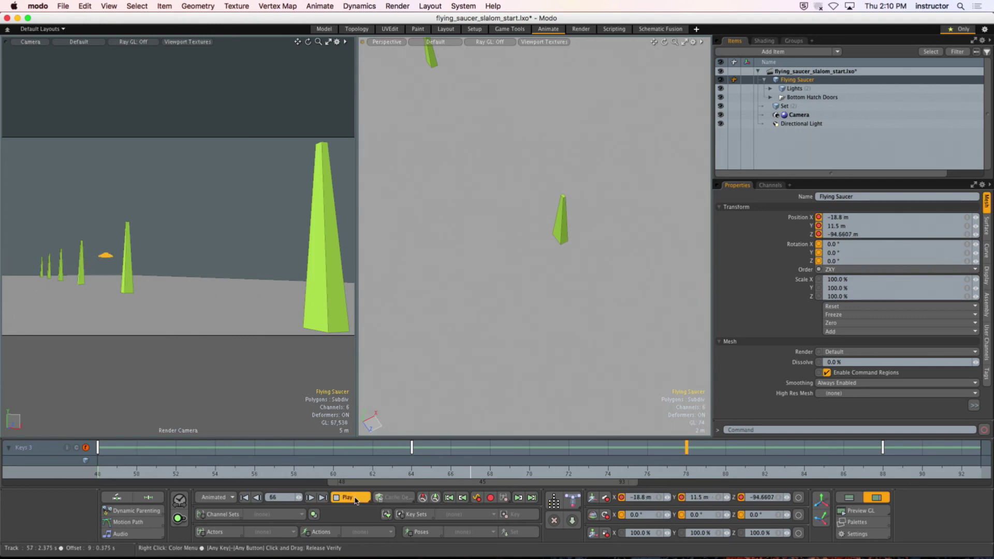
click(356, 498)
View the whole slalom course from above at frame 78 and add a motion path to the Flying Saucer.
mouse_move(413, 474)
mouse_down()
mouse_move(121, 478)
mouse_move(412, 477)
mouse_up()
scroll(549, 271, down, 5)
alt+drag(550, 271, 531, 241)
drag(412, 477, 687, 474)
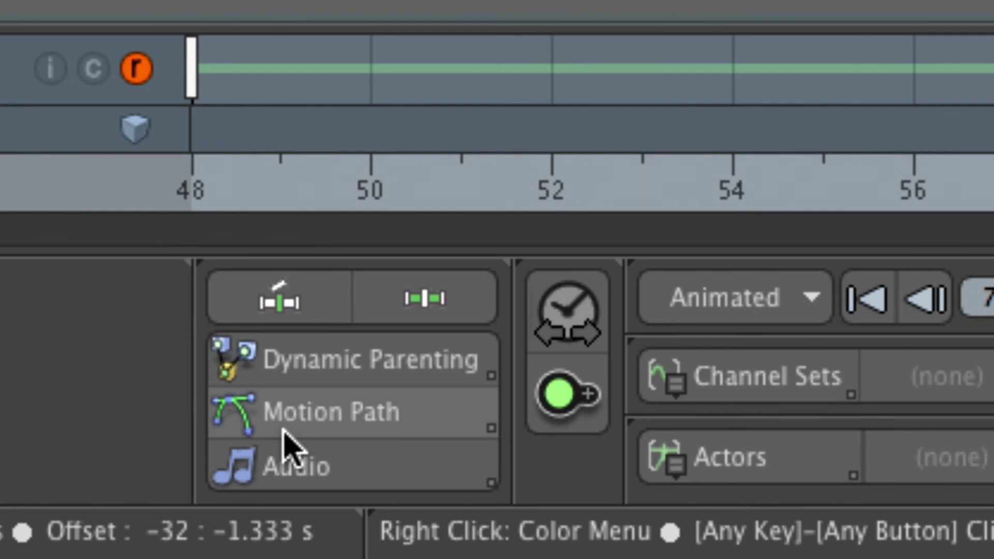
click(284, 430)
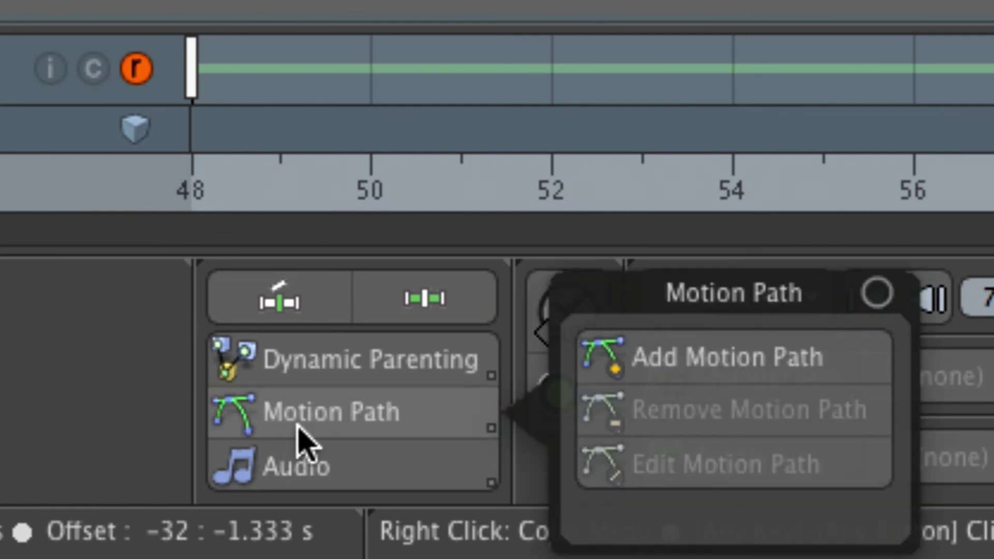
click(744, 370)
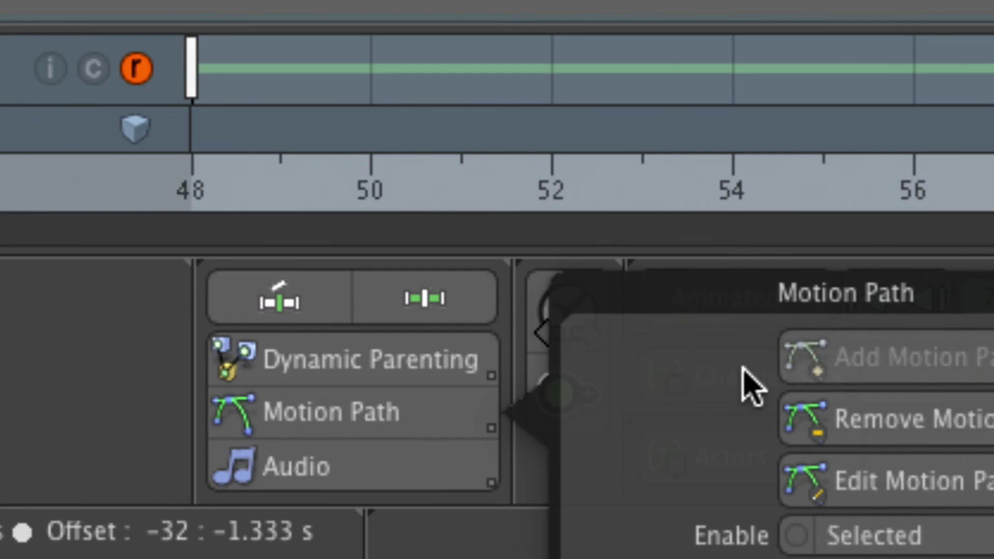
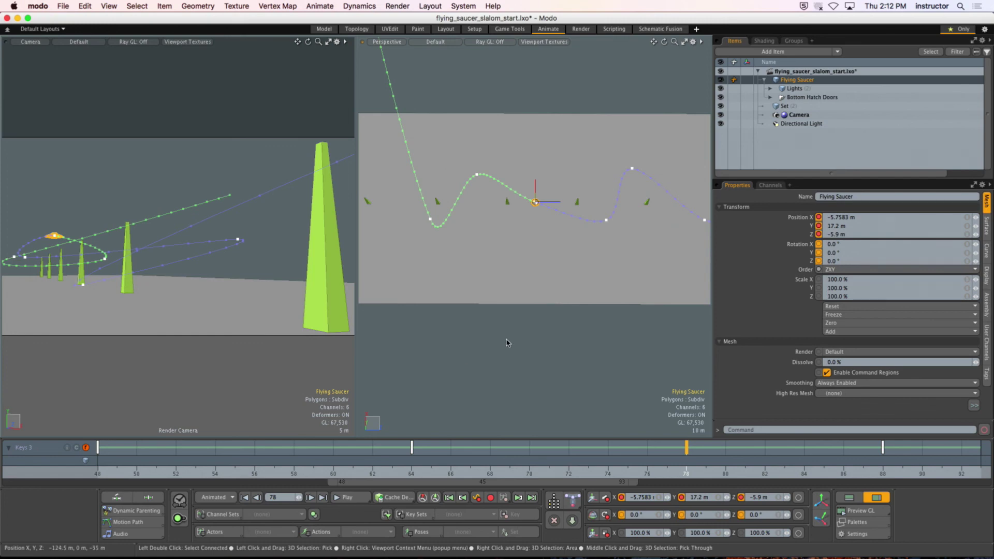
Try to pick keys on the motion path, reselect the Flying Saucer, and examine its curve around the cones.
click(431, 221)
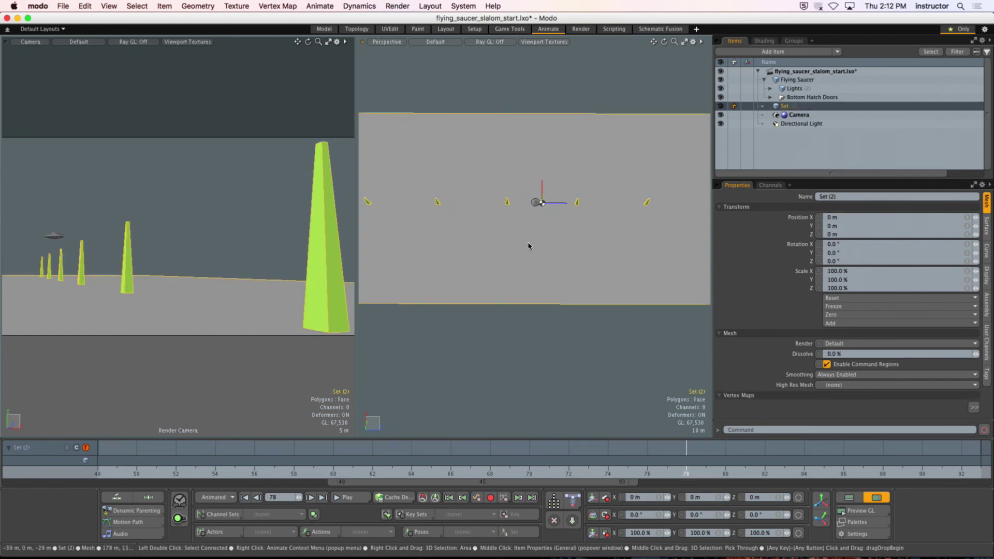
click(536, 203)
scroll(514, 223, up, 5)
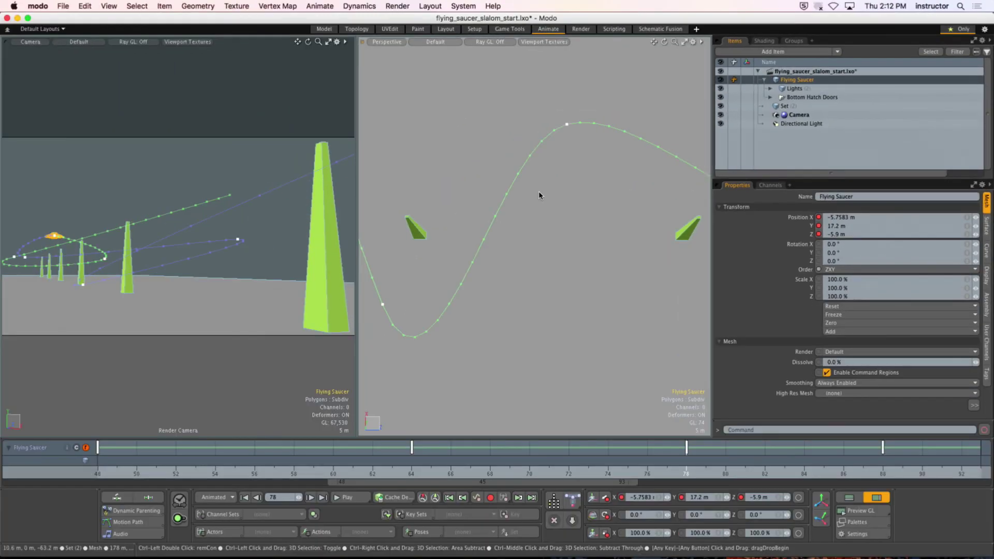
alt+shift+drag(556, 313, 298, 275)
alt+shift+drag(739, 302, 433, 291)
scroll(544, 185, down, 3)
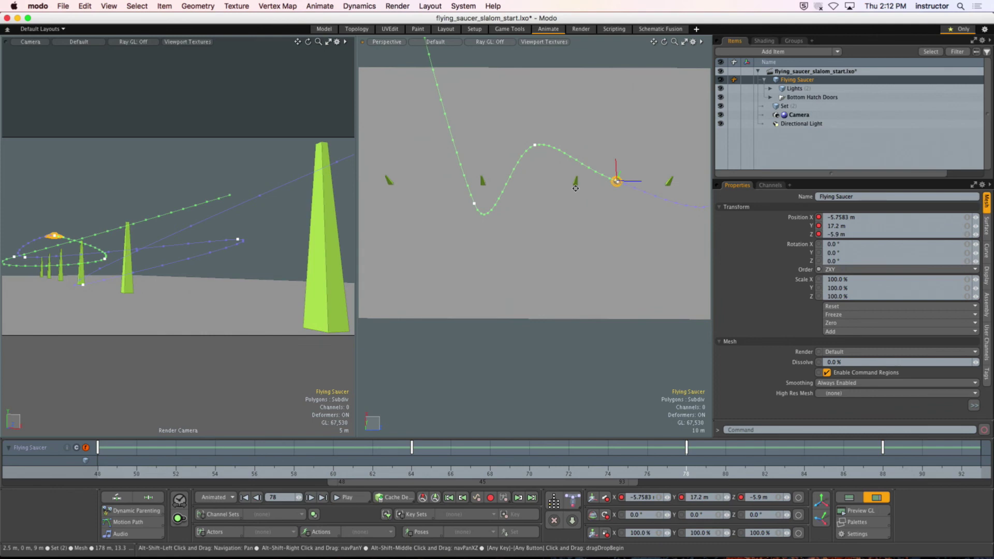
click(539, 151)
click(617, 182)
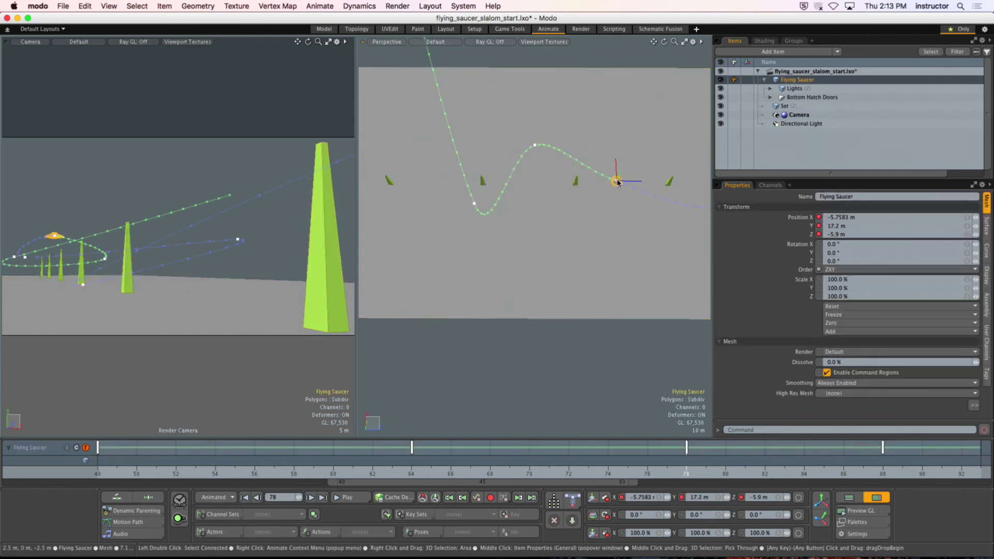
Select the Flying Saucer and turn on Edit Motion Path for it.
click(537, 164)
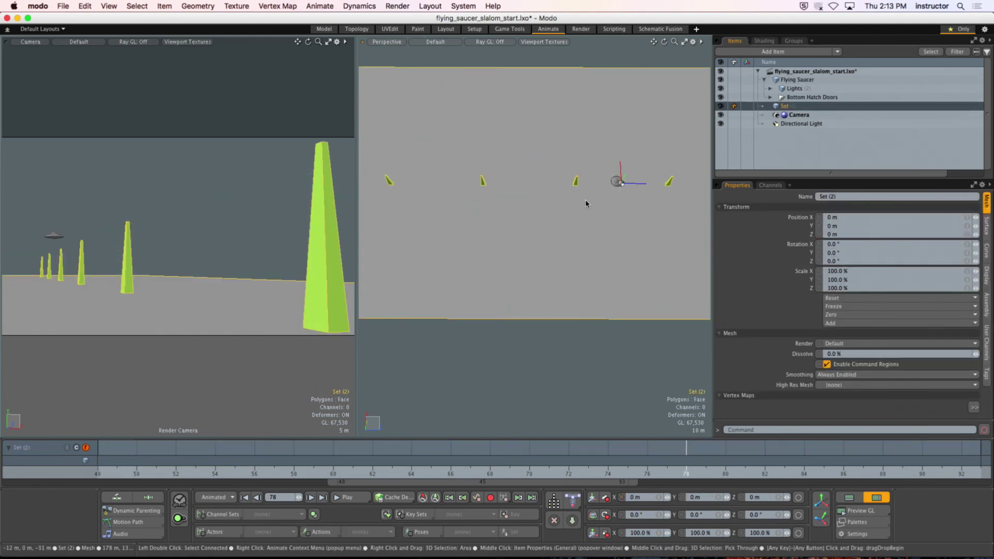
click(617, 181)
click(540, 151)
click(617, 181)
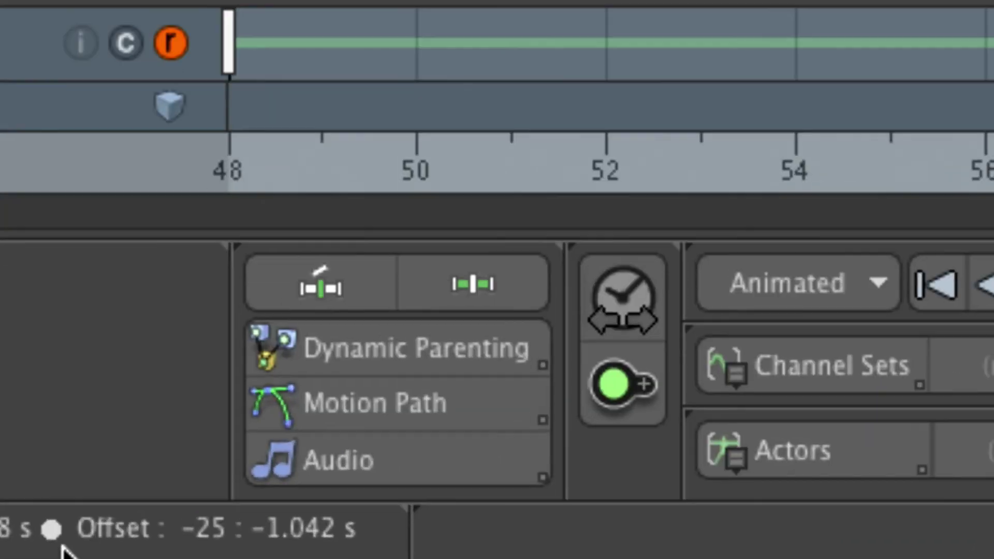
click(394, 417)
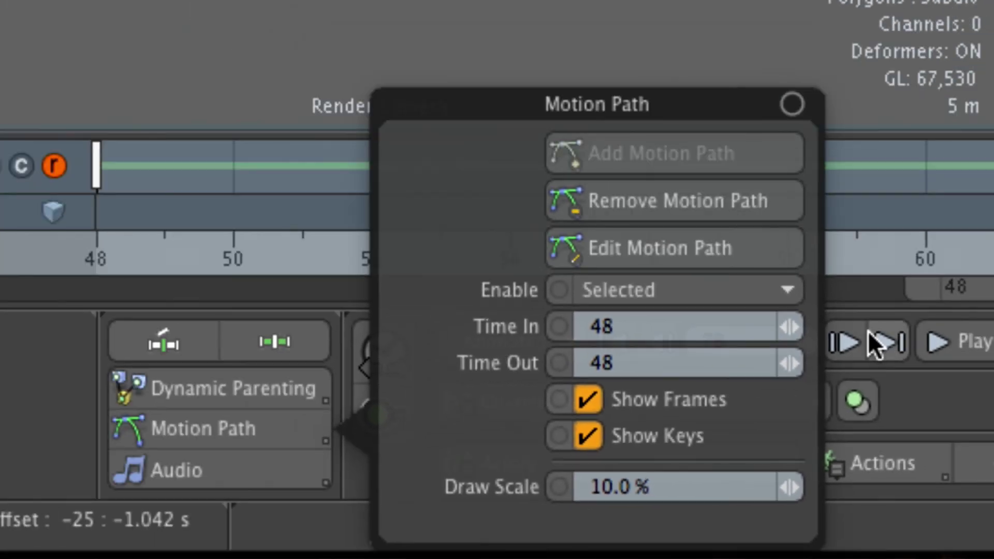
click(692, 251)
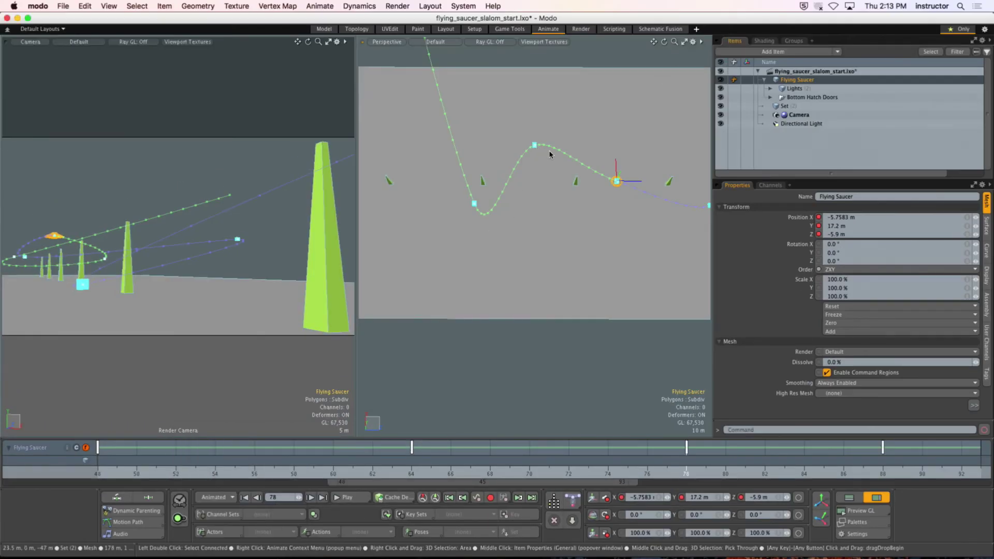
Reshape the Flying Saucer's path by moving its frame 48 and 64 keys and adjusting their tangent handles around the first poles.
mouse_move(535, 146)
mouse_down()
mouse_move(526, 142)
mouse_move(541, 136)
mouse_move(519, 138)
mouse_move(526, 167)
mouse_move(537, 134)
mouse_move(525, 137)
mouse_up()
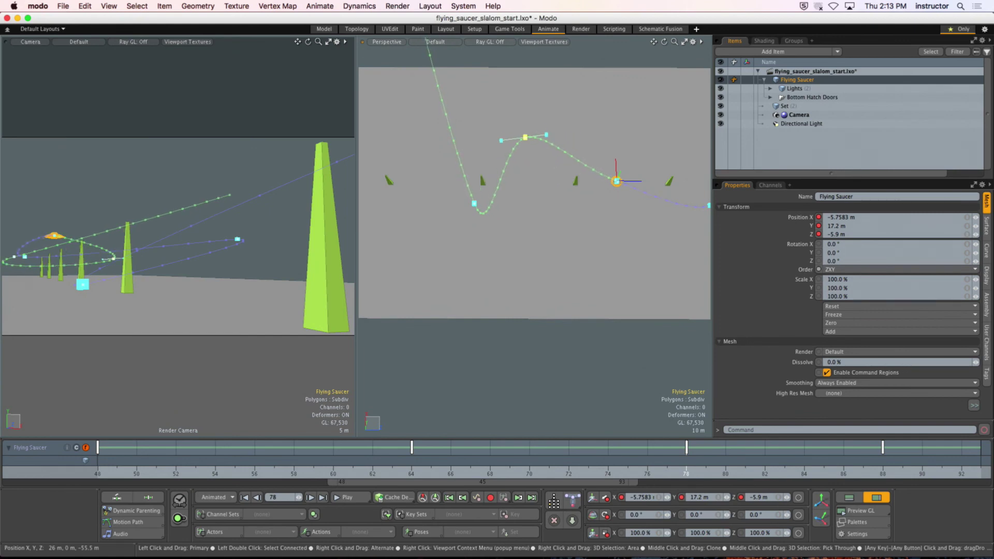
click(474, 205)
drag(492, 249, 485, 247)
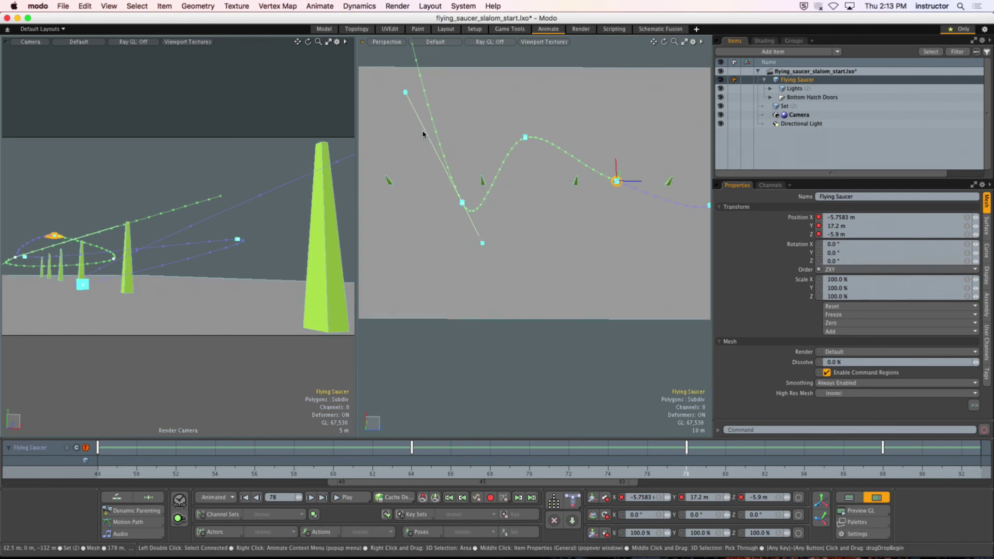
drag(400, 82, 391, 129)
click(527, 137)
drag(527, 137, 444, 137)
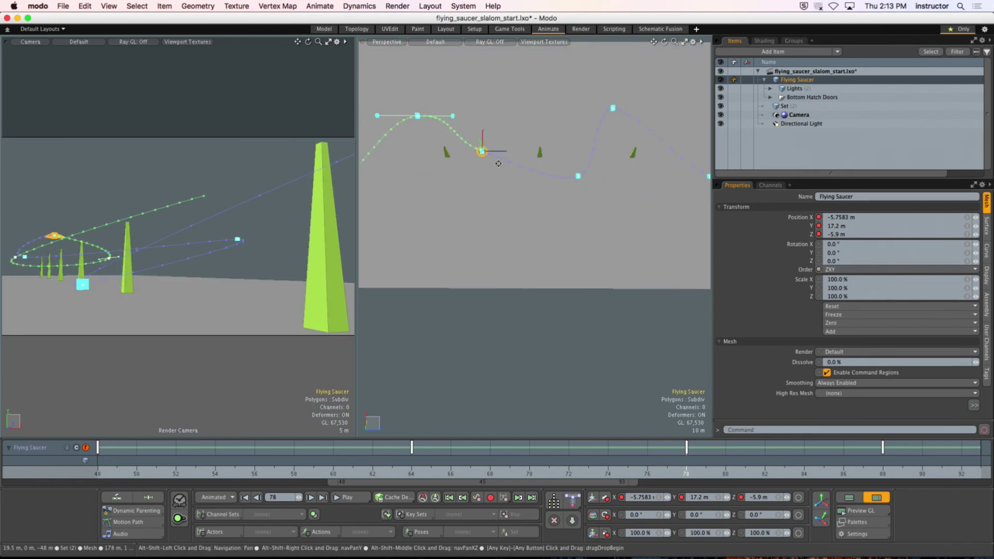
Smooth the frame 88 key's tangents and move the frame 98 key further along the path with flat tangent handles.
click(578, 176)
drag(555, 184, 537, 177)
click(613, 109)
drag(613, 108, 681, 109)
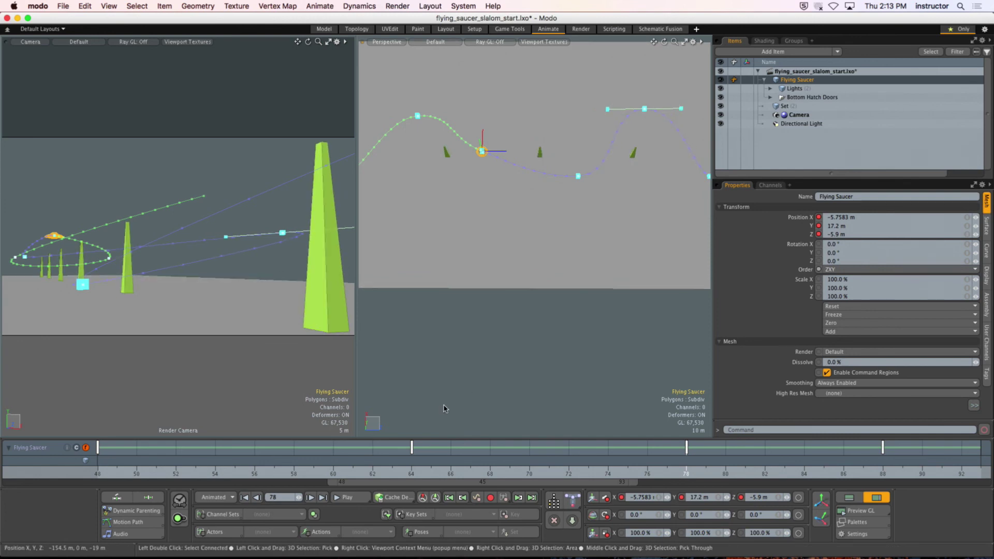
Steepen the tangent handles of the motion path's frame 78 key between the two poles.
drag(336, 473, 195, 473)
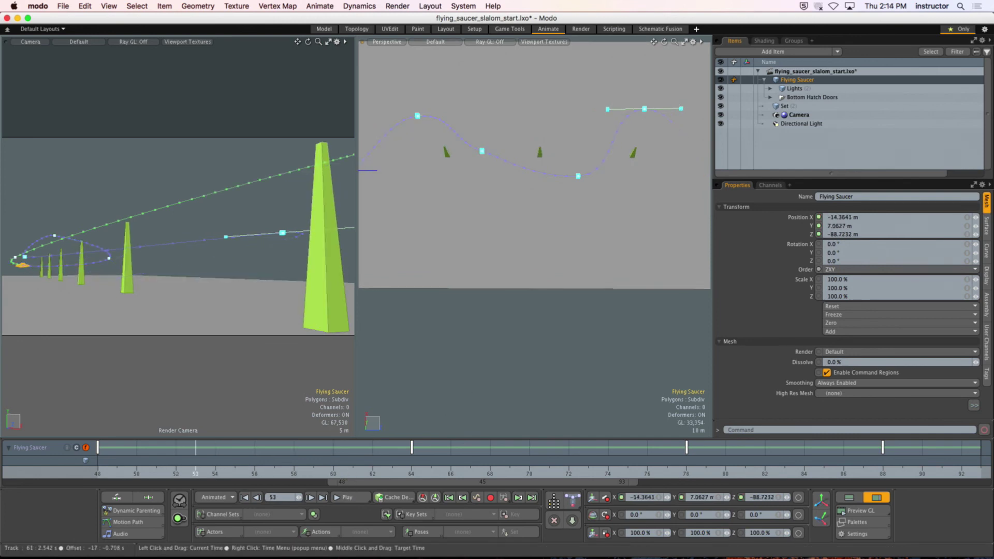
click(482, 150)
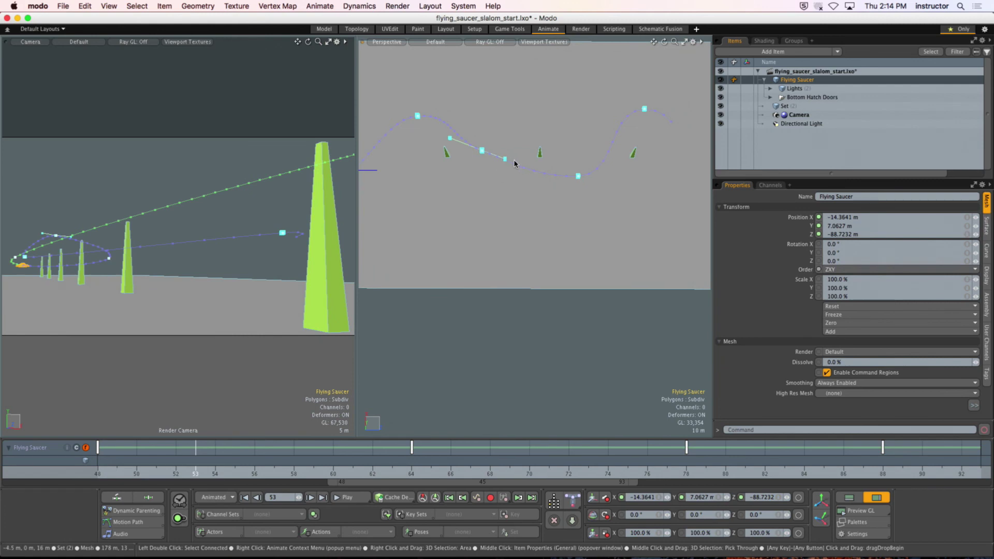
drag(504, 160, 498, 162)
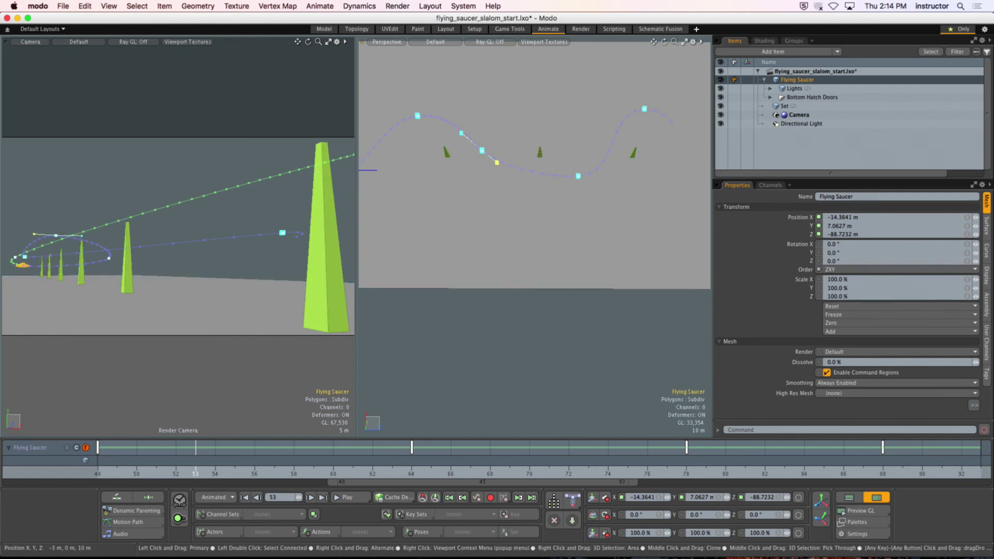
Collapse the Flying Saucer's hierarchy, keep the saucer selected, and widen the timeline range to frames 1 through 144.
click(457, 374)
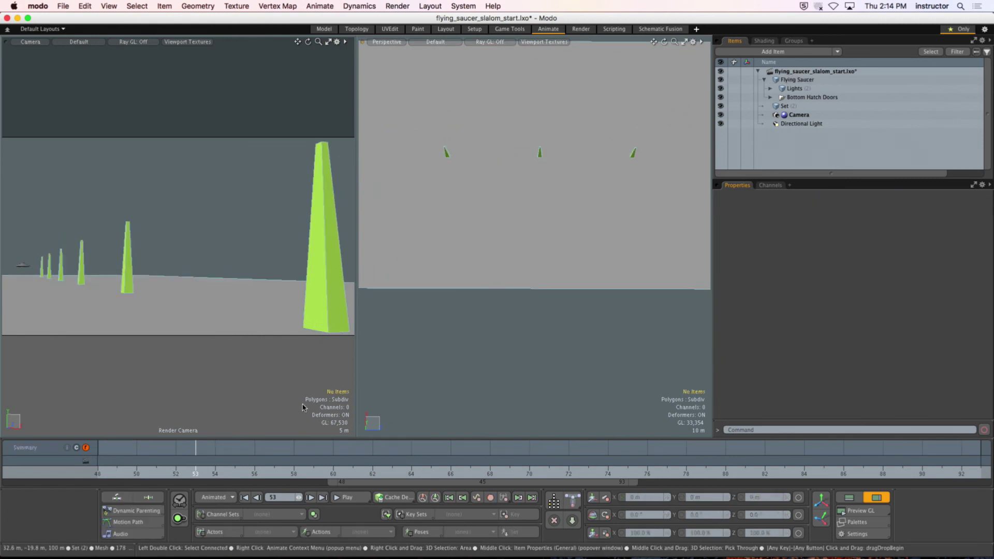
click(765, 80)
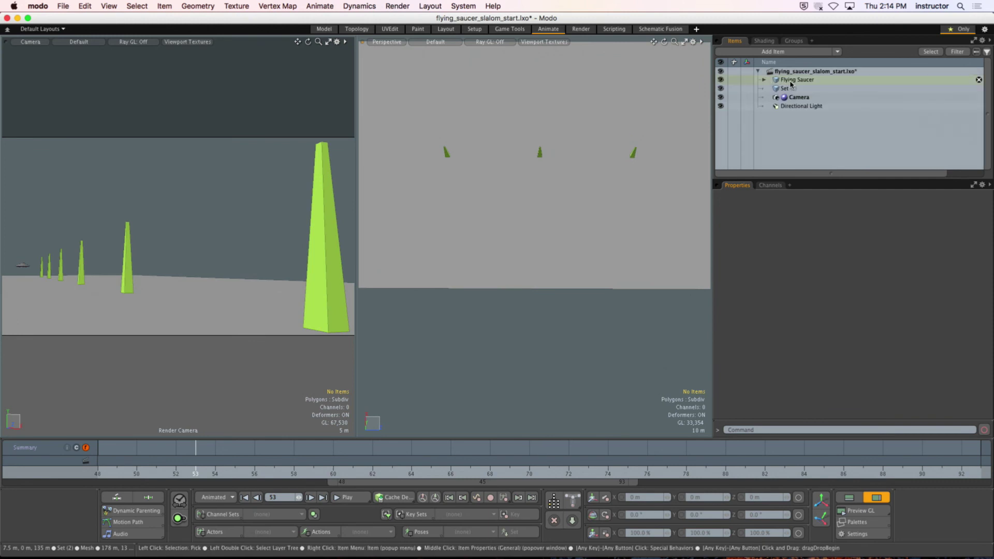
click(791, 81)
drag(176, 474, 98, 473)
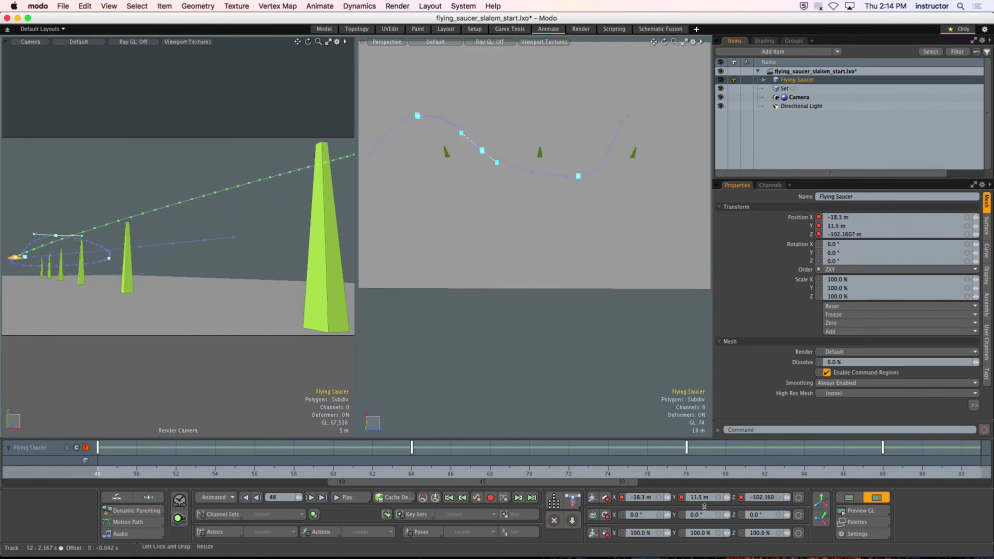
drag(636, 483, 984, 482)
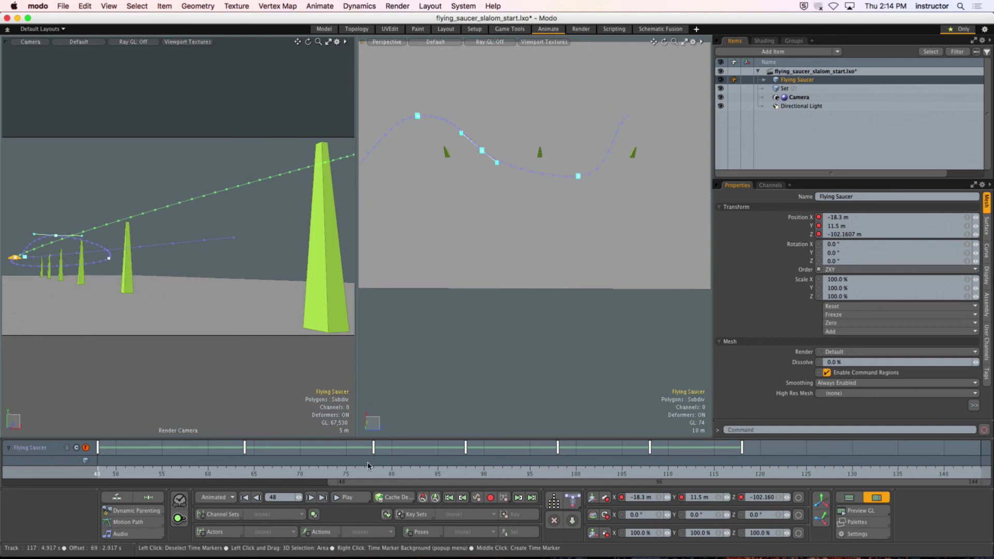
drag(326, 482, 5, 482)
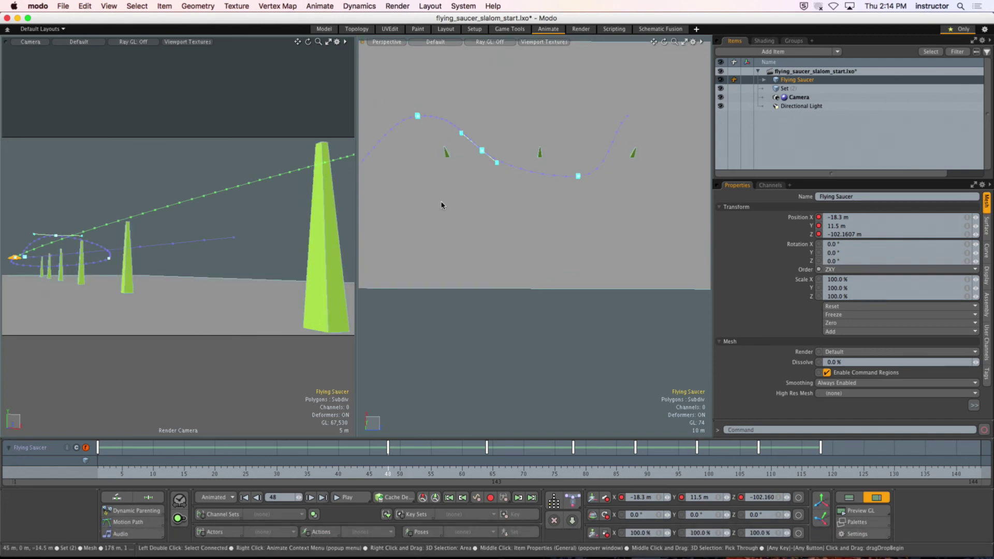
Turn off Edit Motion Path and play back the saucer's flight.
click(128, 522)
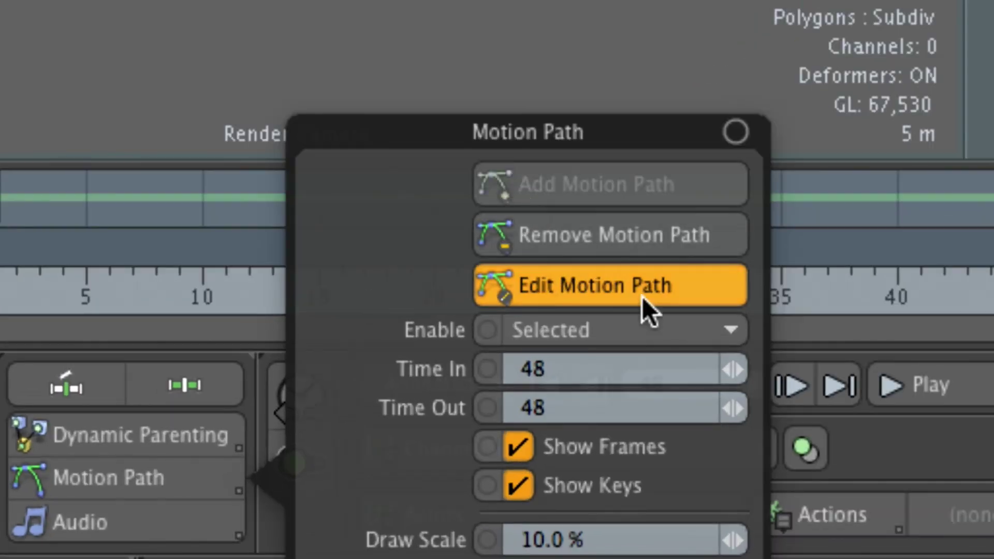
click(589, 286)
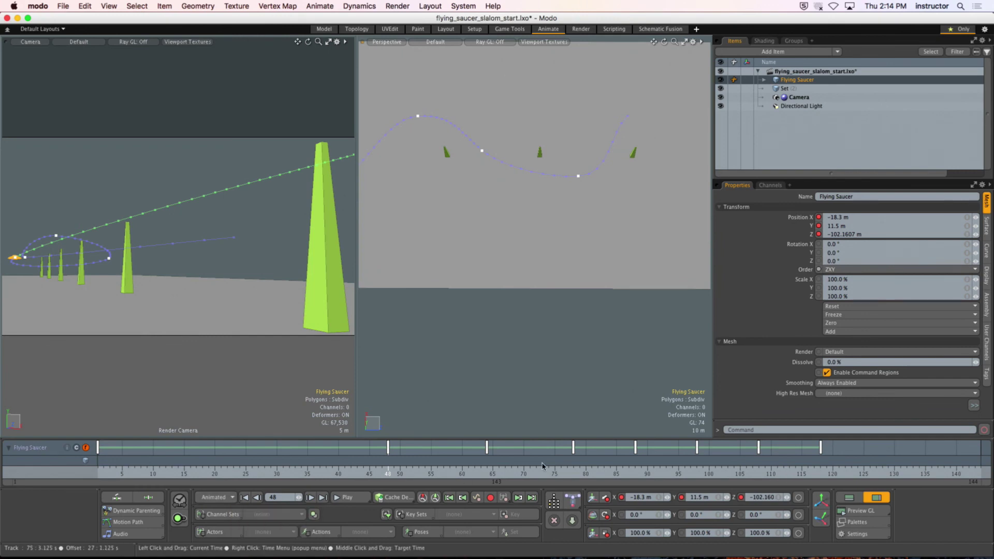
click(344, 497)
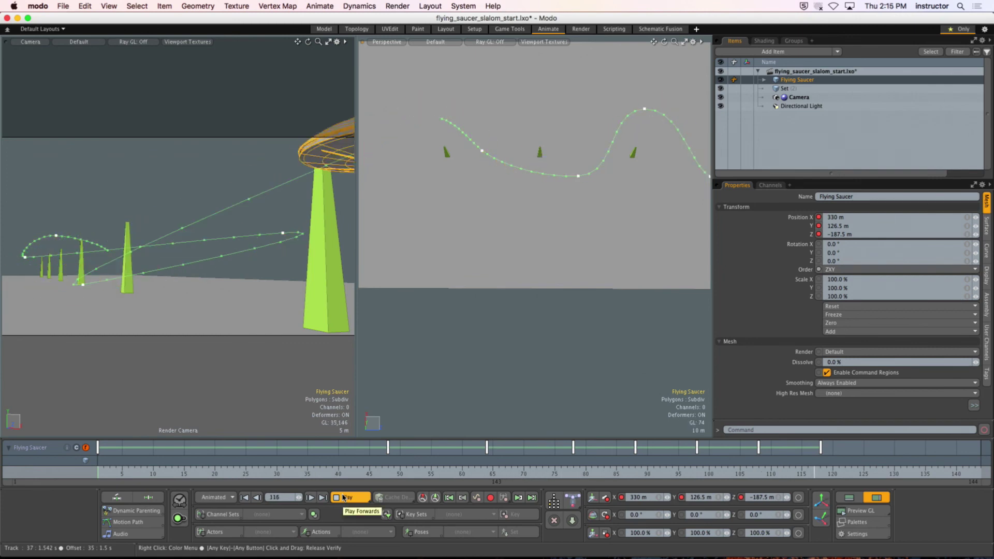
click(344, 498)
Shift the frame 98 key to frame 113, moving the two keys after it by the same amount.
click(376, 472)
drag(376, 472, 635, 472)
click(698, 448)
drag(700, 462, 790, 460)
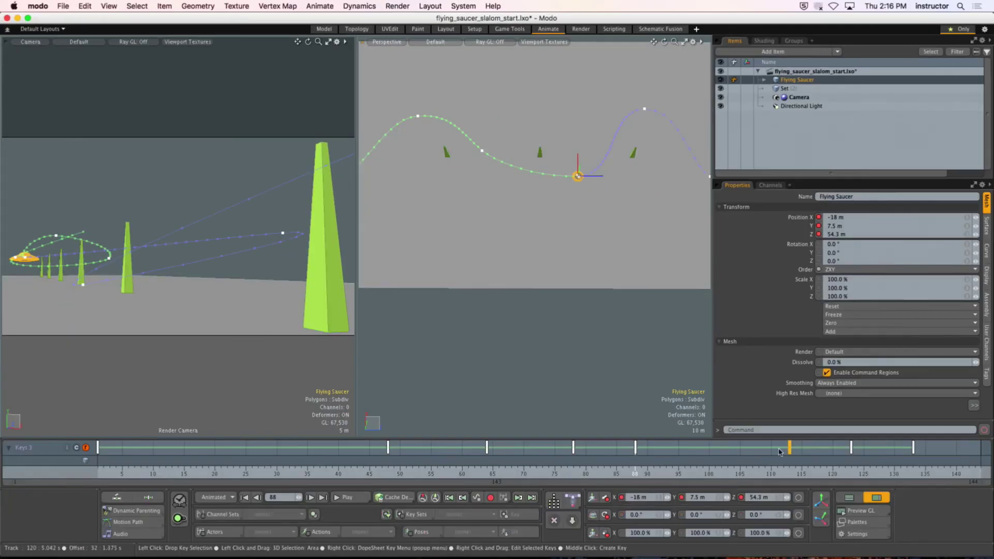
Check the saucer at frame 113, and shift the last two keys so the first of them lands on frame 138.
click(788, 474)
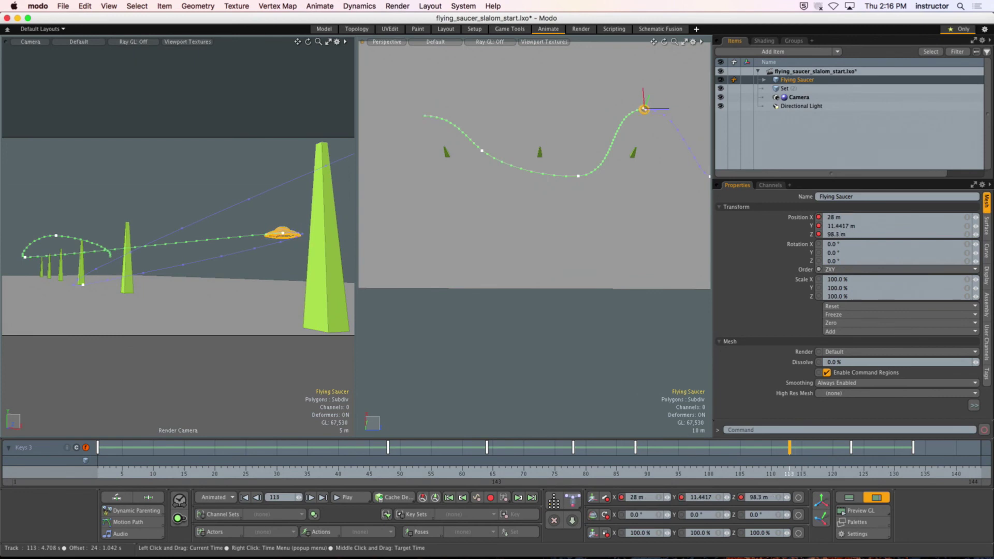
mouse_move(789, 474)
mouse_down()
mouse_move(852, 474)
mouse_move(789, 474)
mouse_up()
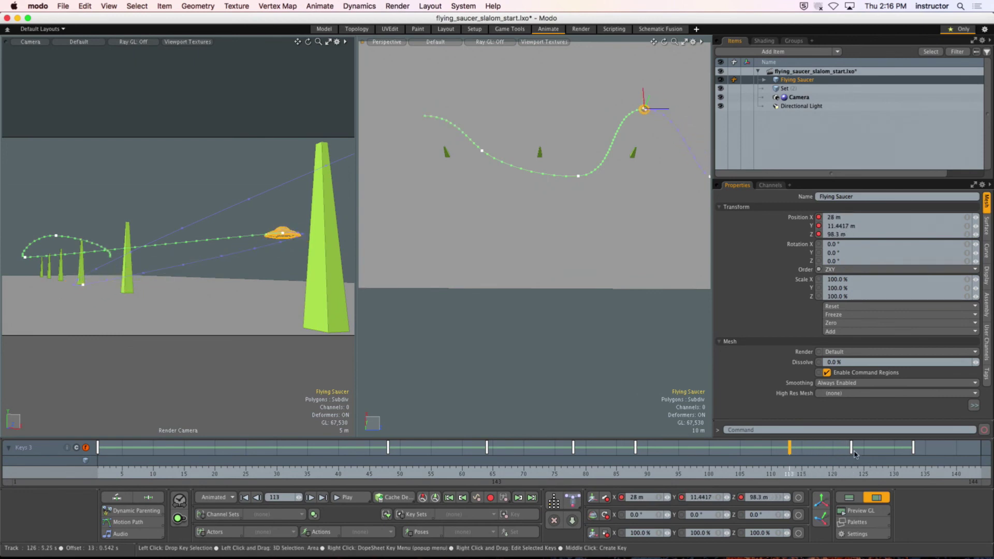
drag(852, 448, 946, 455)
Play the retimed animation from the first frame and stop it.
click(244, 497)
click(356, 498)
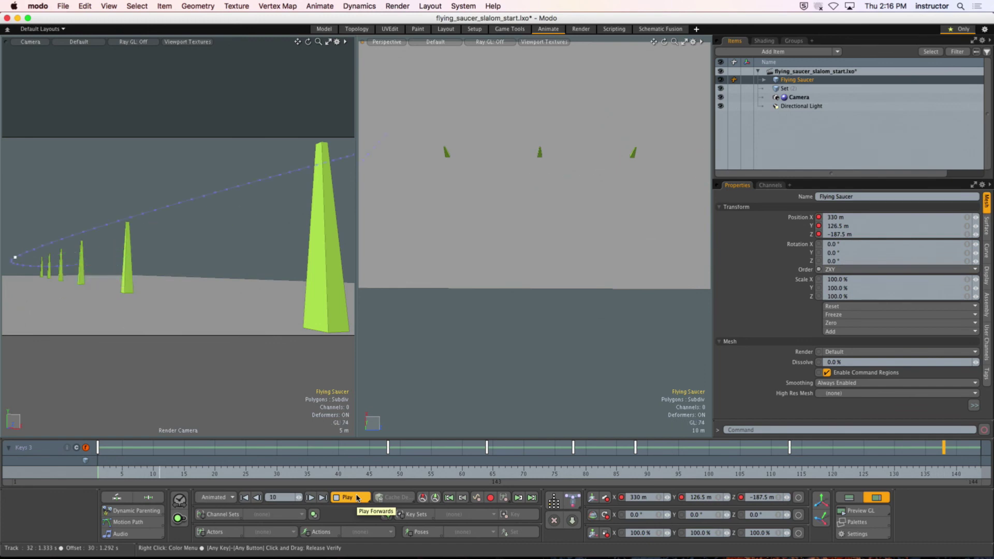
click(357, 498)
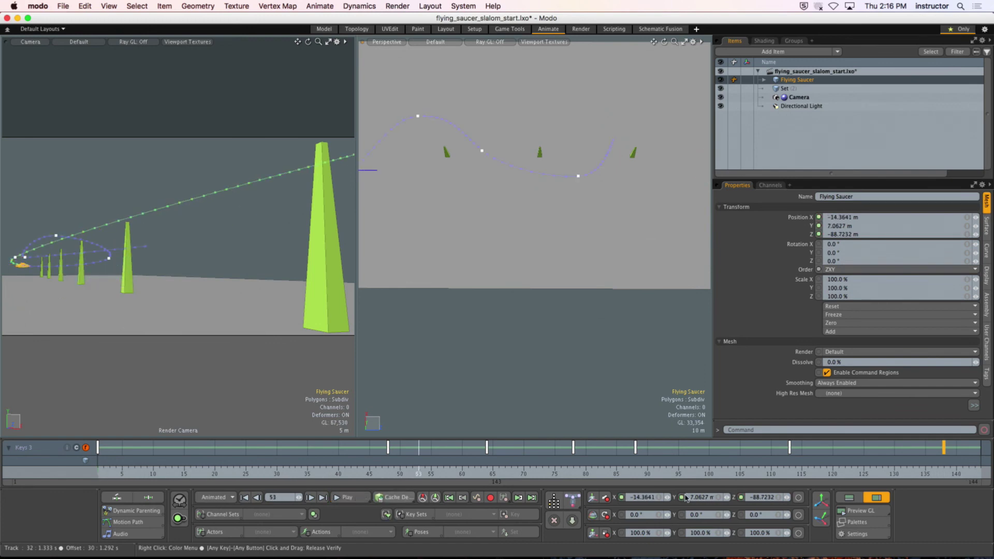
Set the scene end to frame 240 and extend the visible timeline range to frame 240.
click(858, 534)
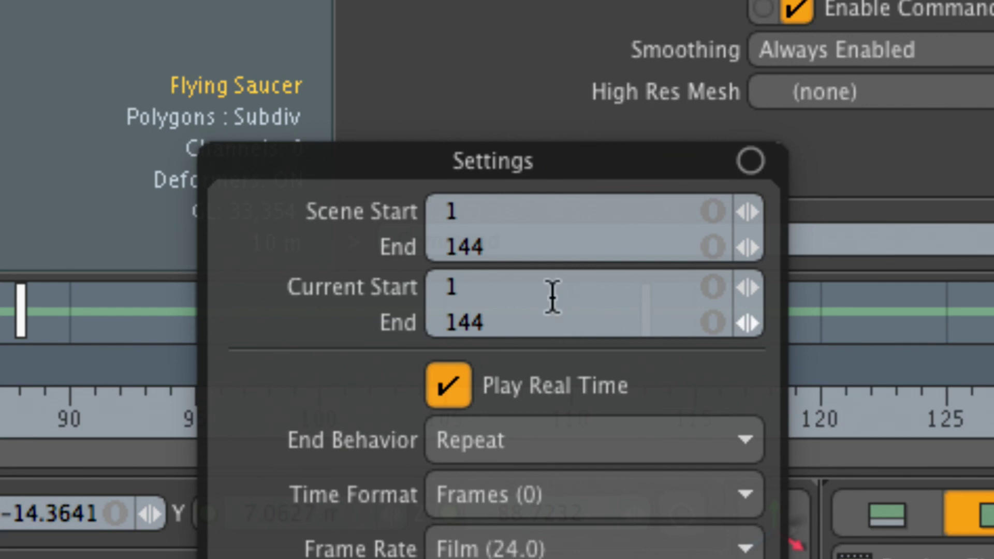
click(514, 249)
text(240)
key(Return)
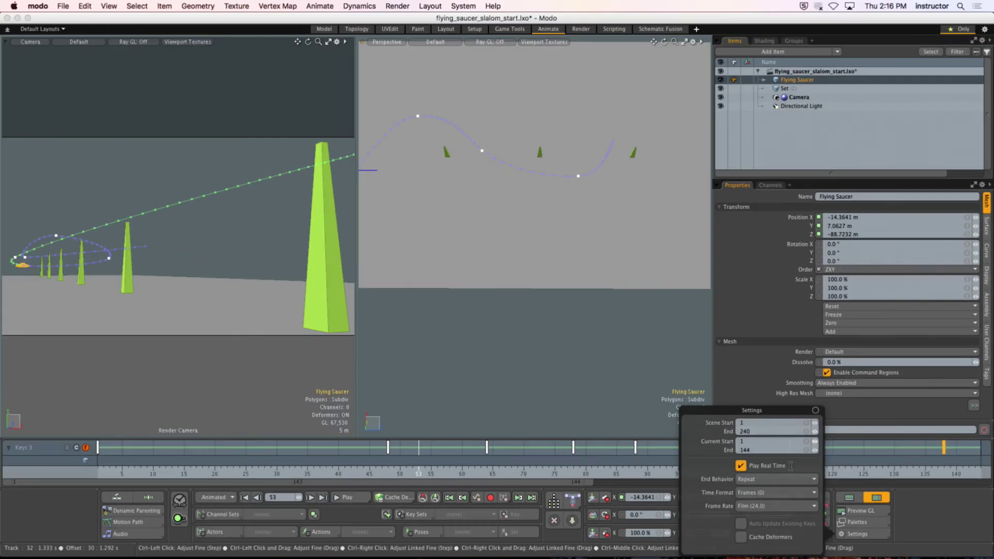
drag(601, 484, 991, 488)
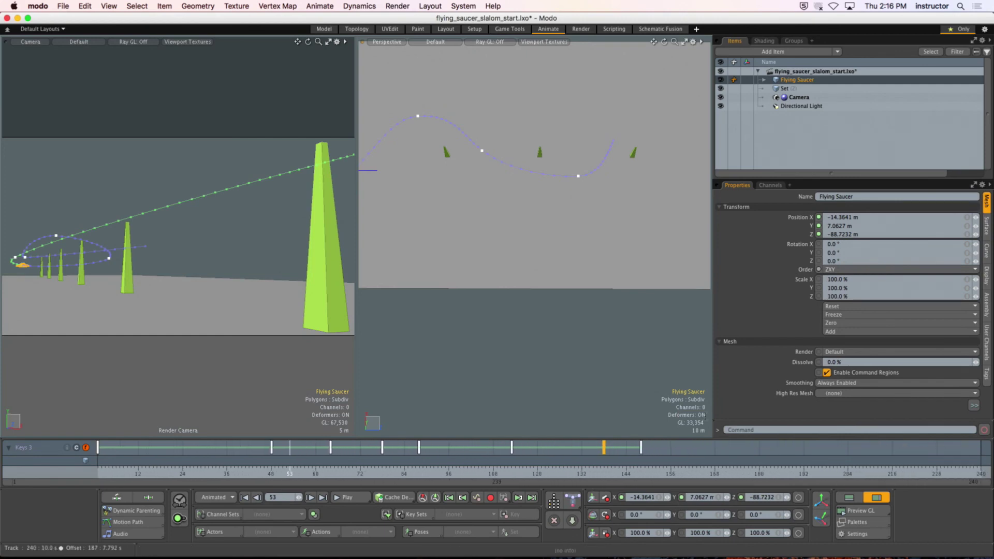
Scrub to frame 74 and play the animation to review the saucer's exit past the nearest pole.
drag(551, 477, 367, 476)
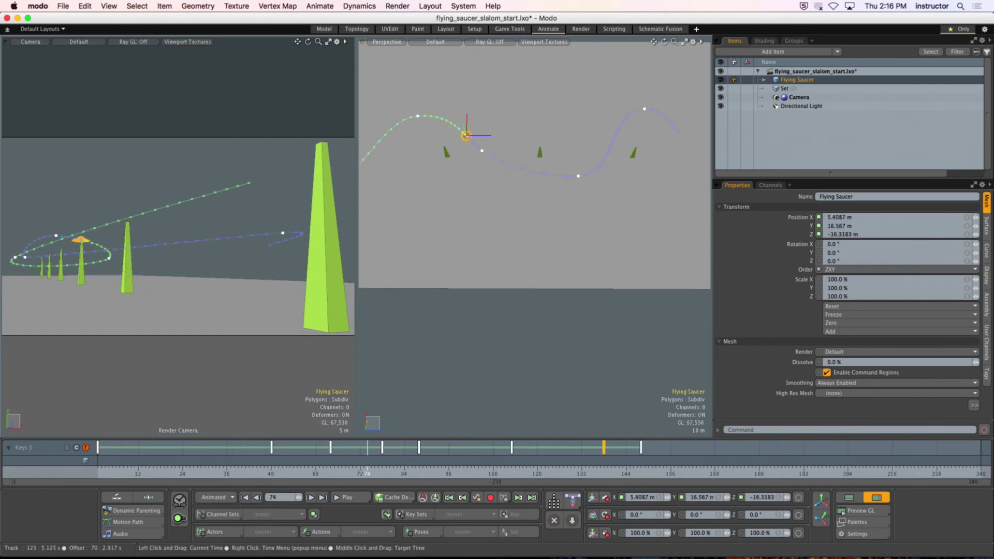
click(361, 499)
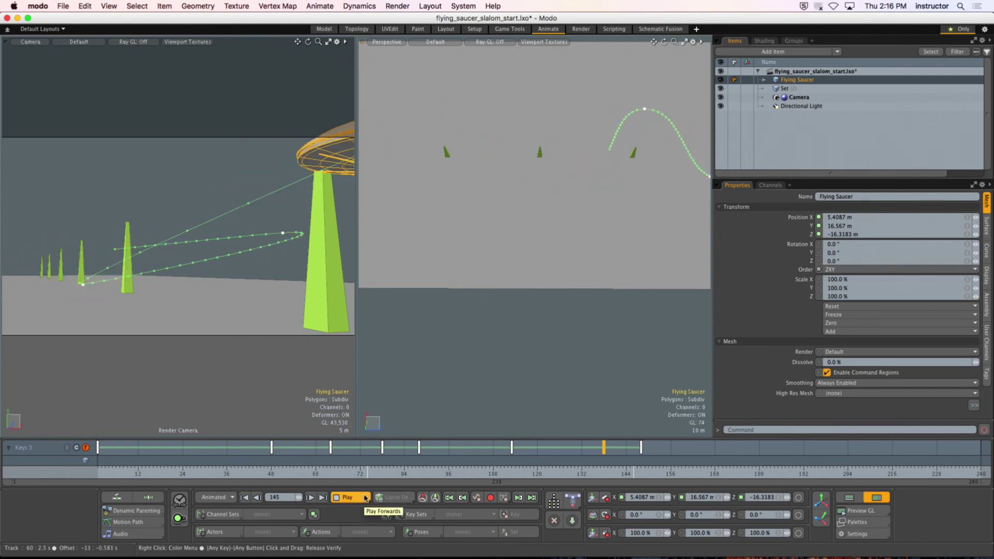
click(368, 496)
Move the final key to about frame 164 and play the animation from the start.
drag(604, 447, 438, 470)
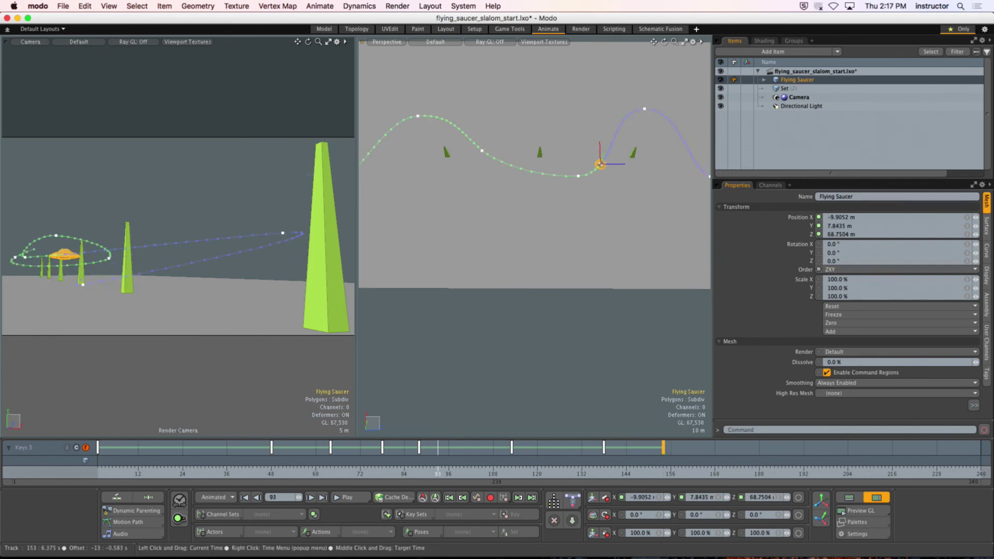
drag(663, 447, 700, 448)
drag(657, 471, 95, 472)
click(357, 500)
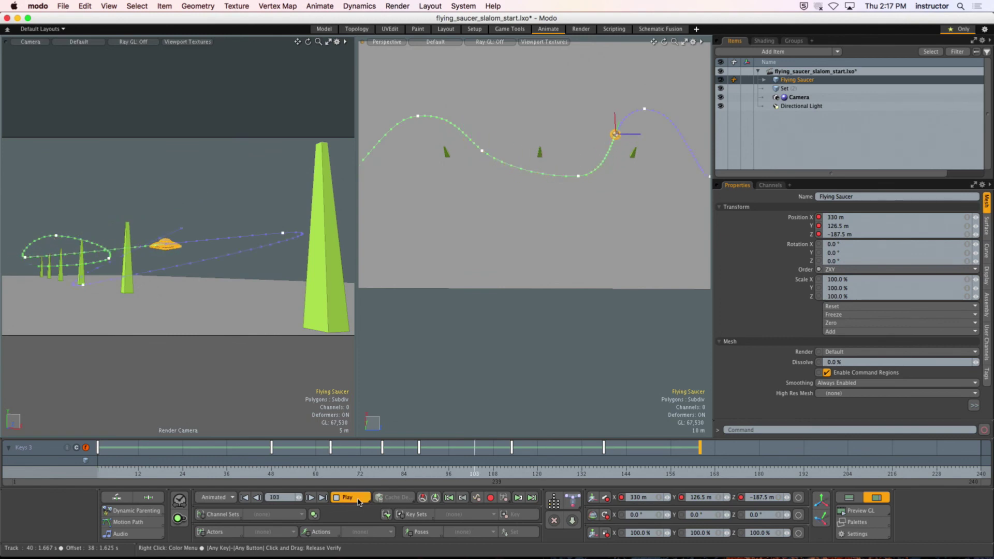
click(358, 500)
Remove the Flying Saucer's motion path display and play the animation.
click(128, 522)
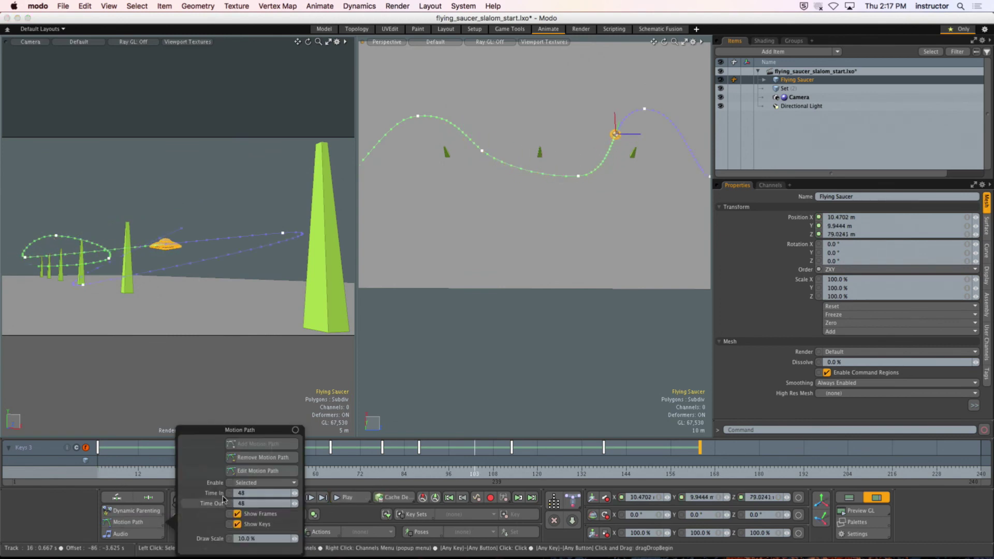
click(243, 458)
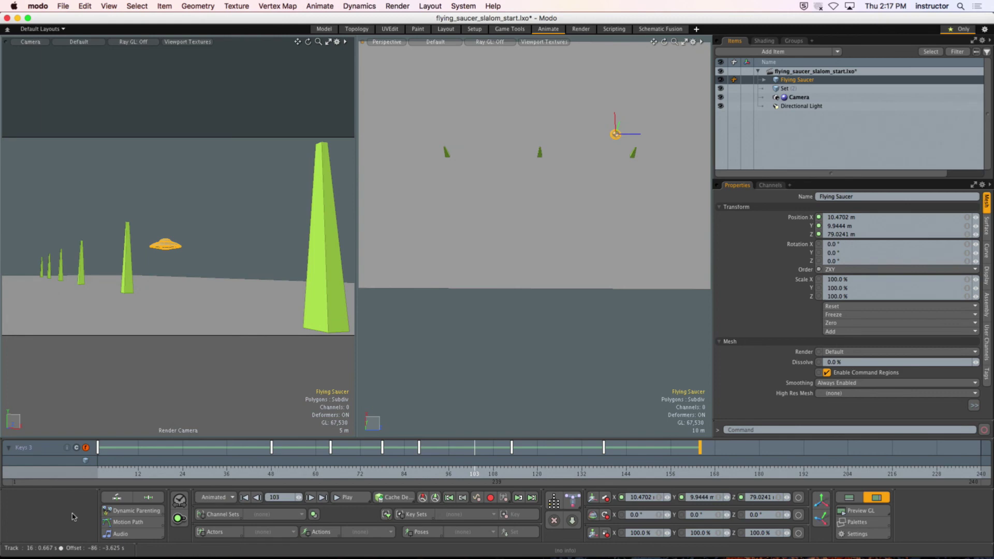
click(132, 472)
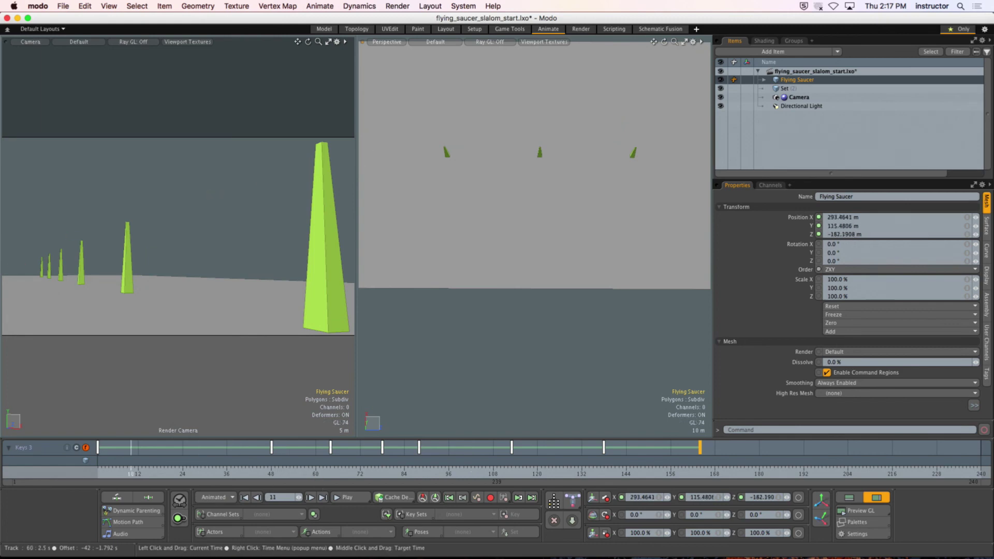
click(350, 497)
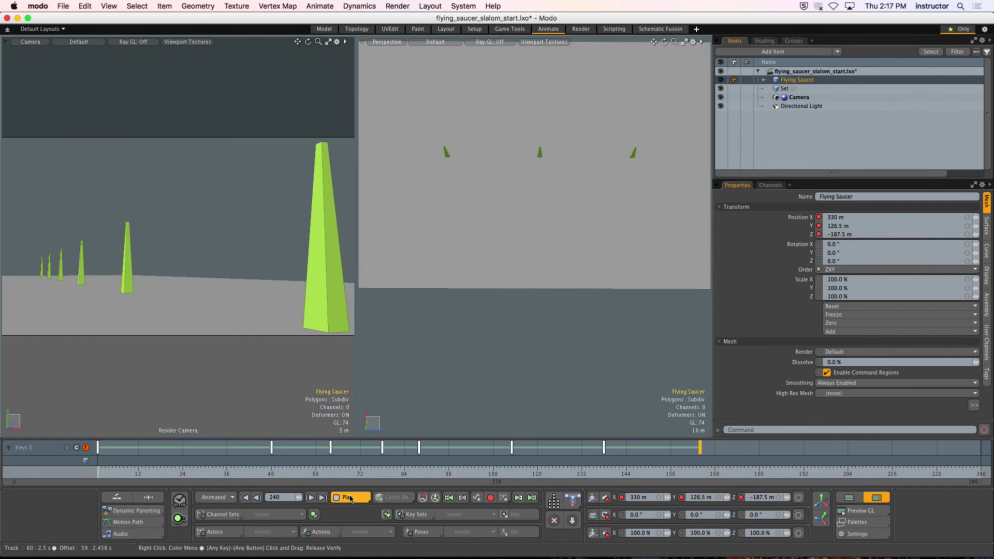
Play and scrub the animation from frame 1 to examine how the saucer flies in and weaves past the poles.
click(350, 498)
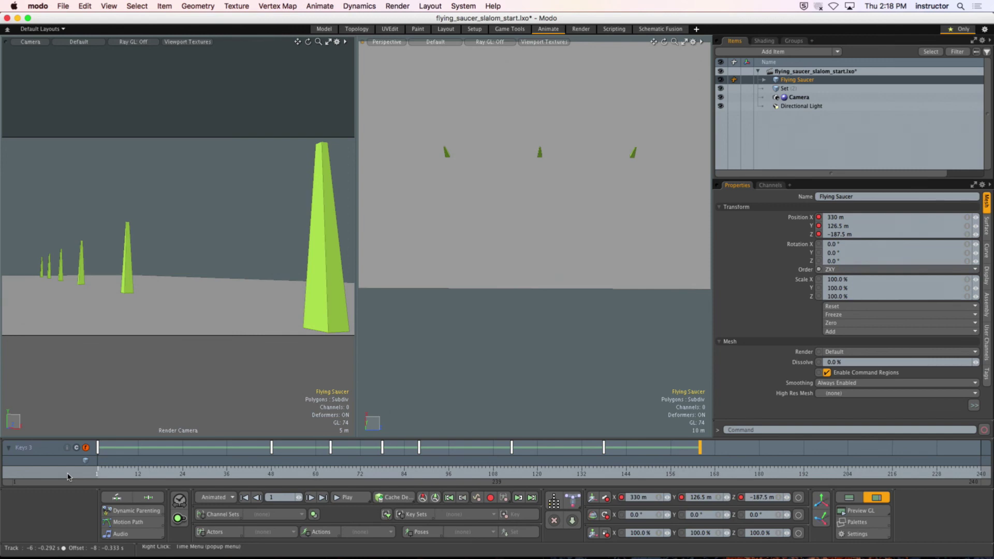
click(365, 498)
click(362, 496)
mouse_move(283, 474)
mouse_down()
mouse_move(123, 474)
mouse_move(446, 474)
mouse_move(264, 474)
mouse_up()
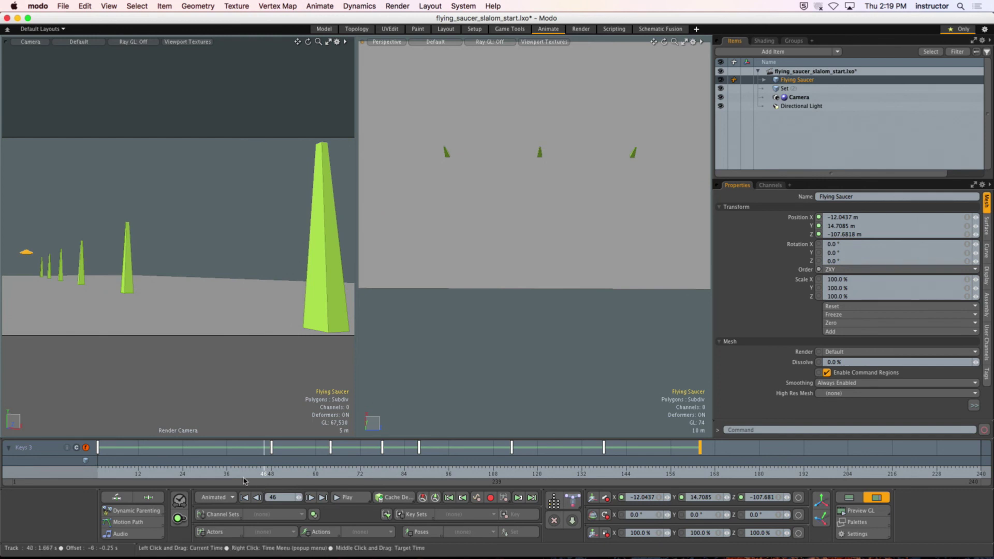
click(245, 498)
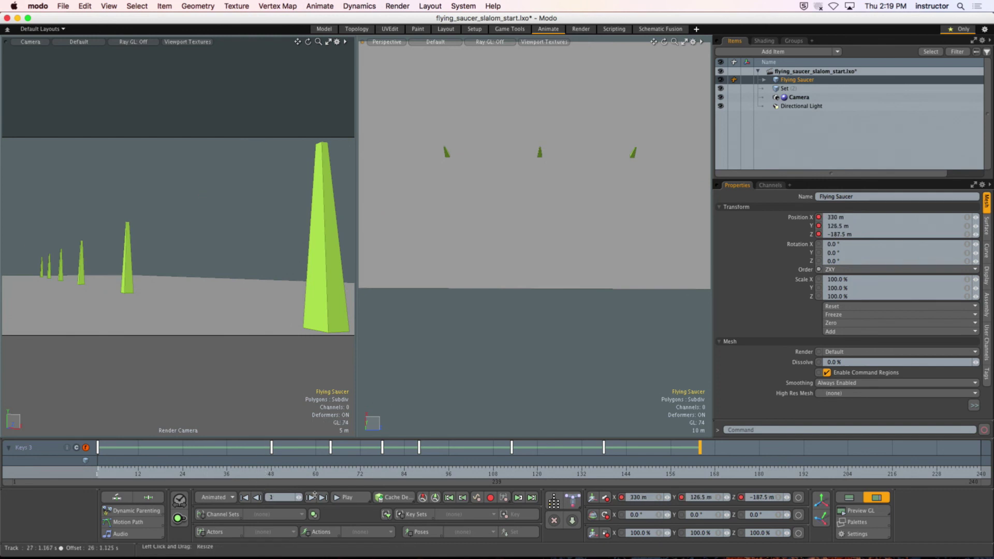
drag(99, 473, 164, 474)
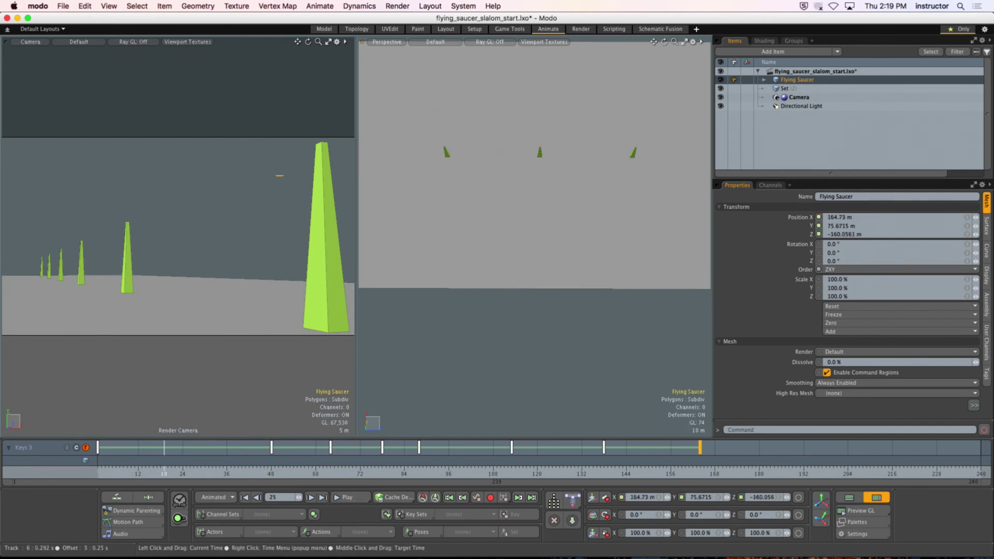
click(357, 499)
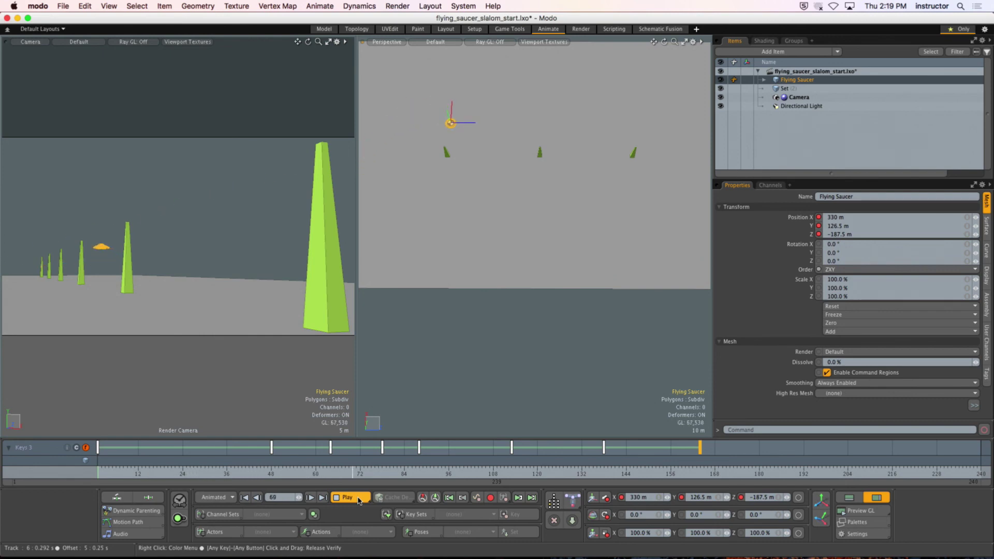
drag(314, 473, 97, 470)
click(348, 499)
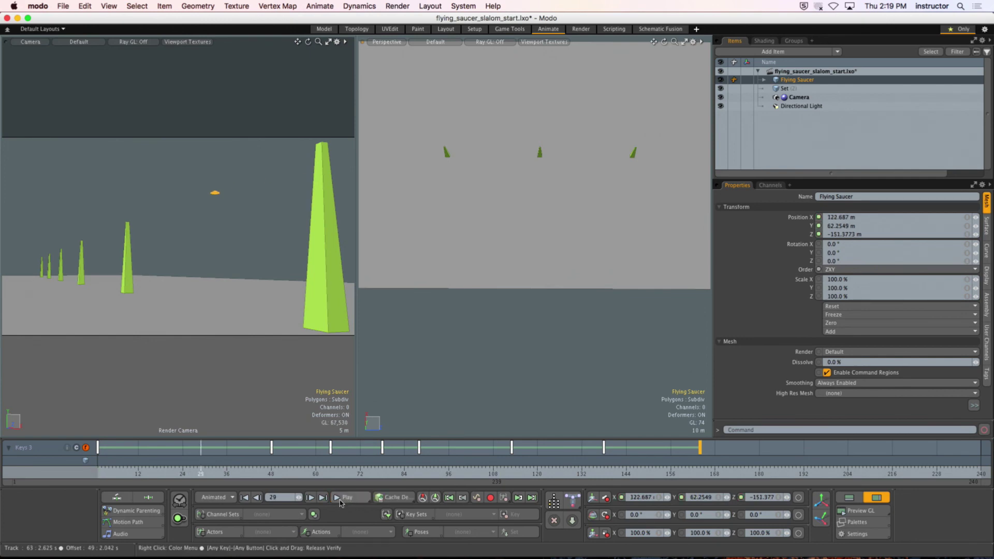
Key the Flying Saucer's 0° rotation at frame 1 and move to its existing key at frame 48.
drag(195, 472, 80, 480)
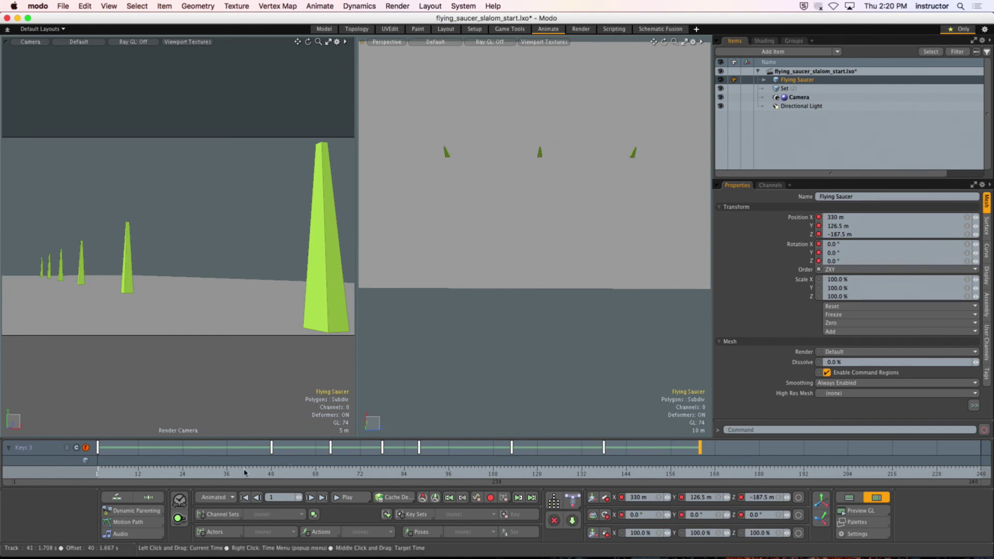
click(260, 472)
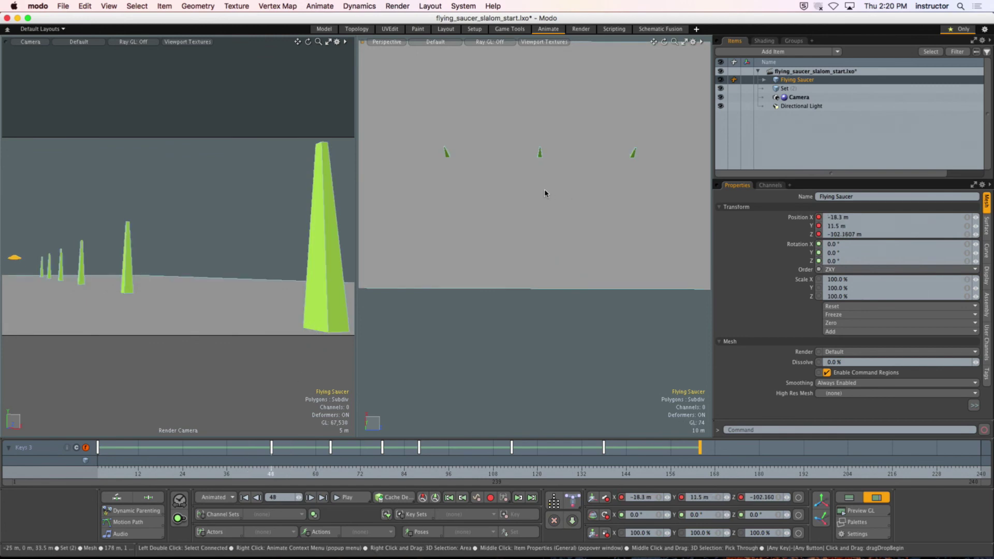
key(shift+a)
alt+drag(552, 246, 526, 218)
key(super+z)
click(508, 150)
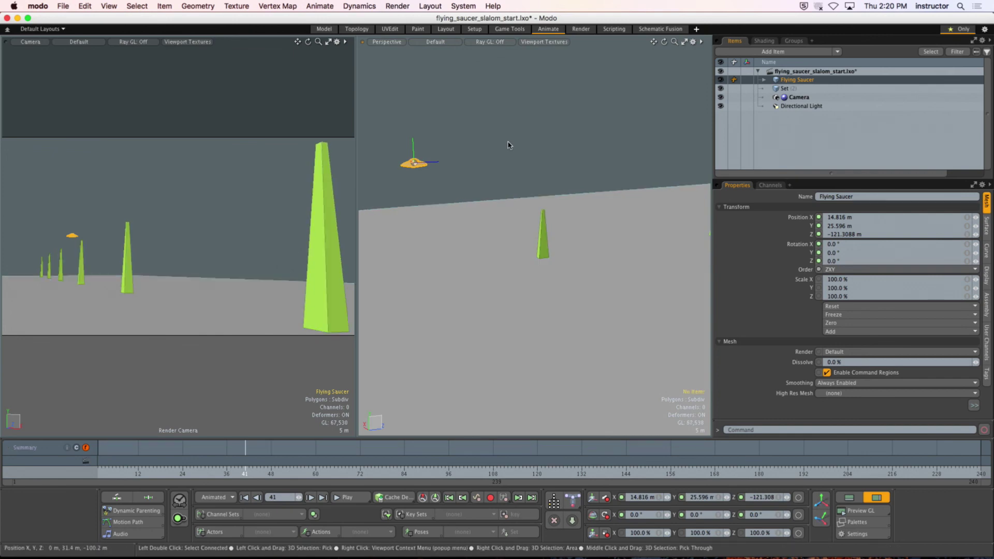
click(809, 81)
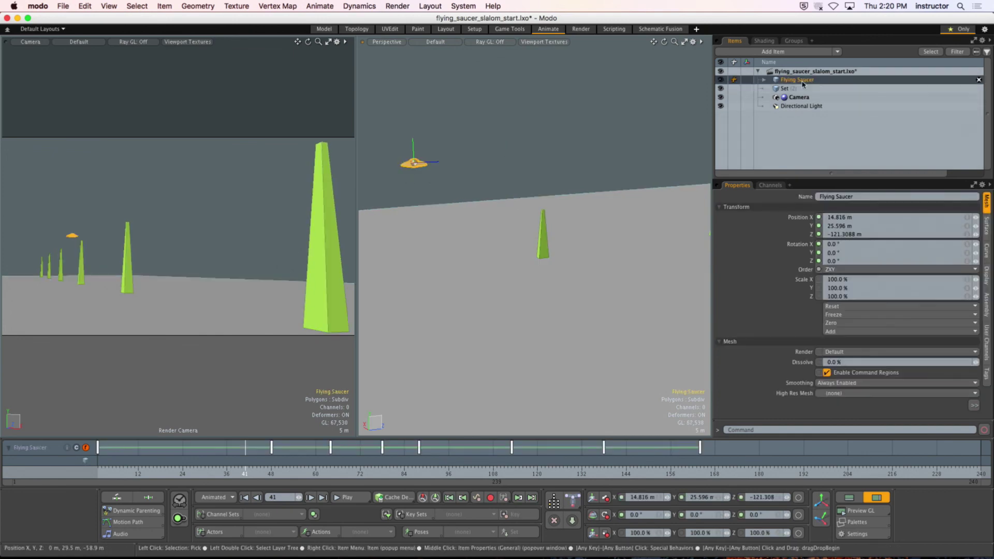
drag(156, 476, 97, 475)
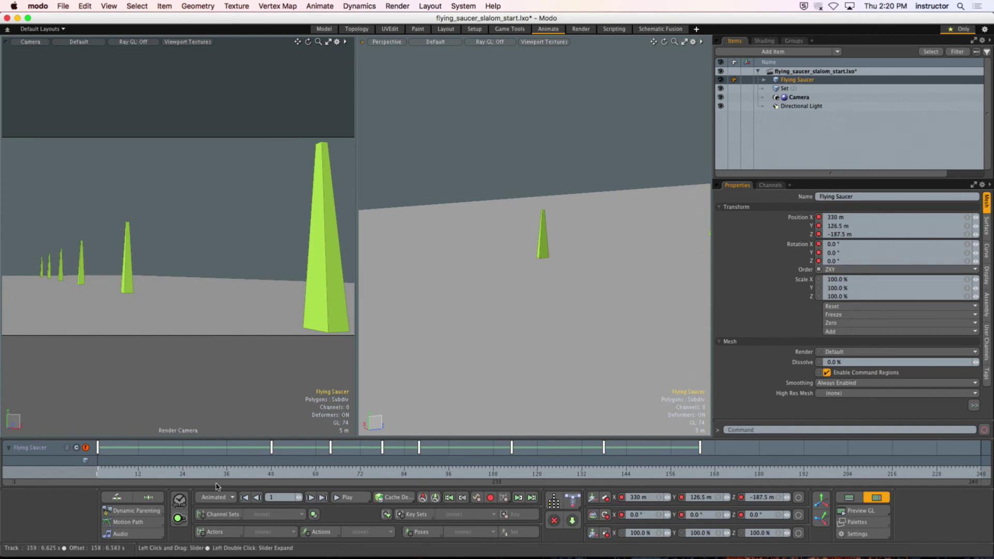
click(229, 474)
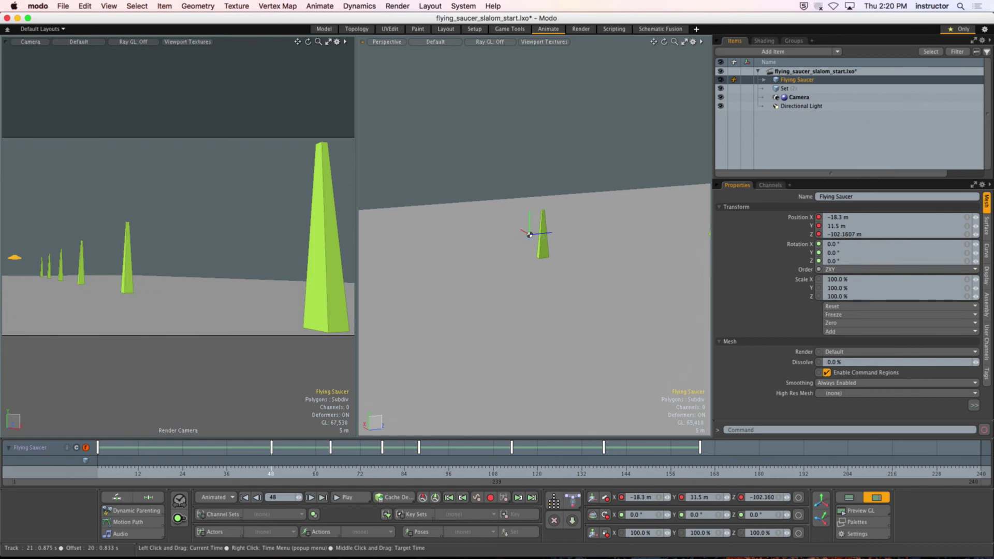
Key the saucer's rotation at frame 48 and bank it to about -58° around Z.
ctrl+alt+drag(532, 234, 589, 221)
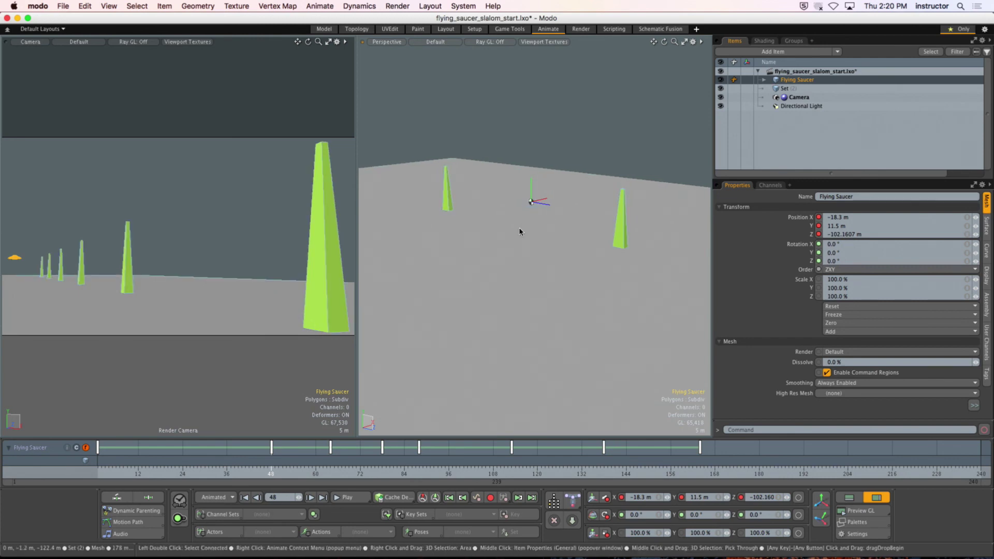
click(552, 156)
scroll(533, 202, up, 3)
click(539, 203)
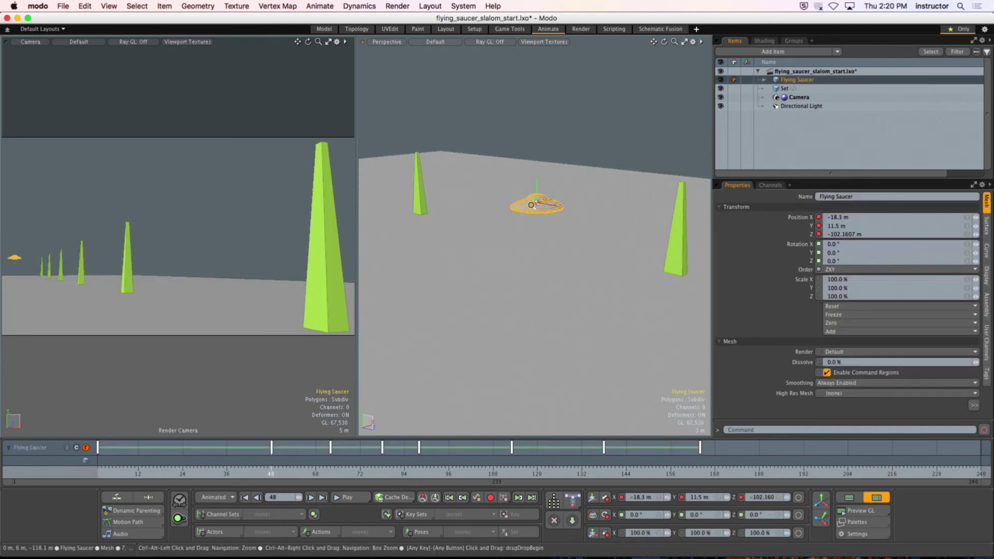
scroll(539, 203, up, 5)
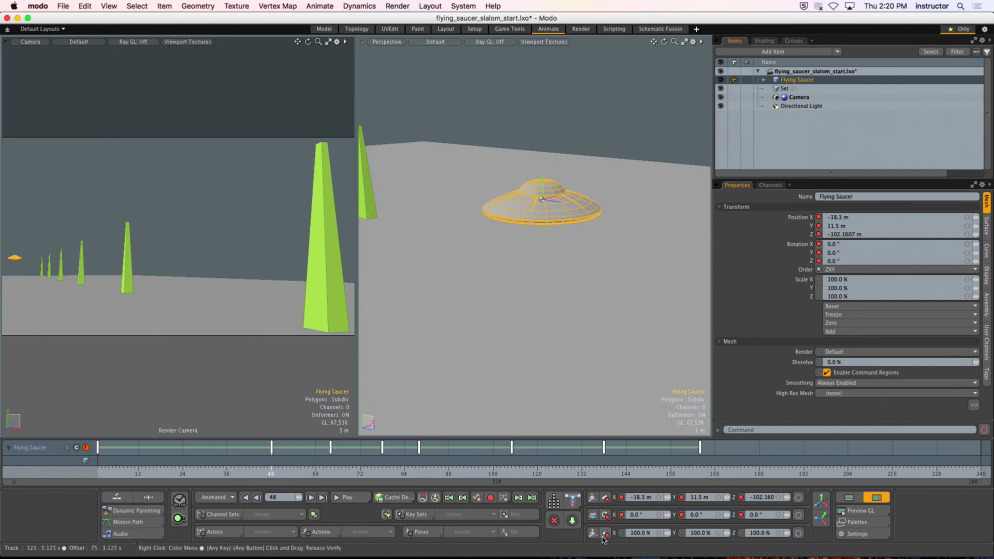
key(e)
drag(494, 243, 512, 196)
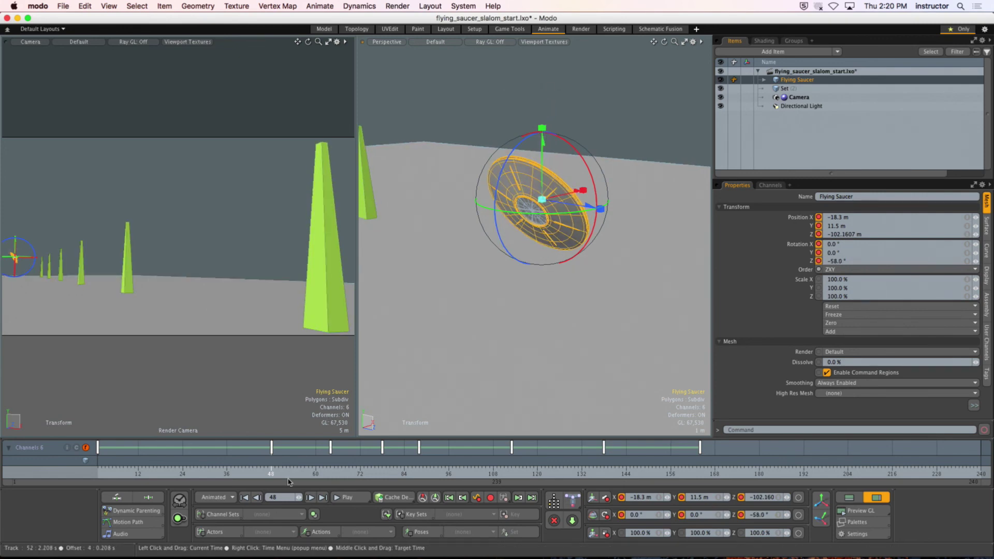
Bank the saucer the opposite way at frame 64, to about 57° around Z.
drag(292, 475, 313, 475)
scroll(487, 280, down, 5)
alt+drag(487, 279, 495, 333)
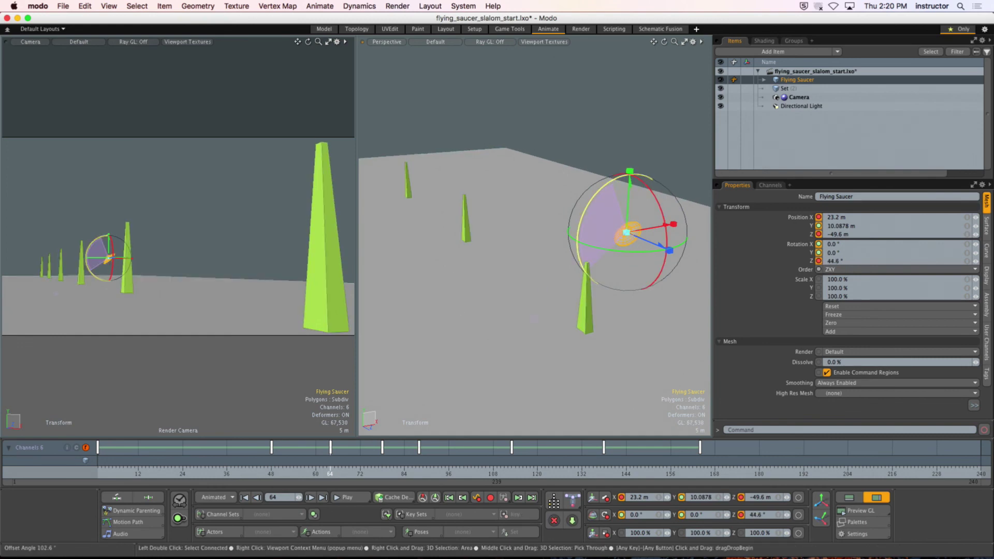
drag(549, 335, 550, 335)
Bank the saucer to about -50.5° around Z at the frame 78 key.
drag(331, 474, 382, 475)
alt+drag(475, 334, 559, 286)
mouse_move(376, 474)
mouse_down()
mouse_move(334, 472)
mouse_move(382, 473)
mouse_up()
alt+drag(650, 240, 521, 211)
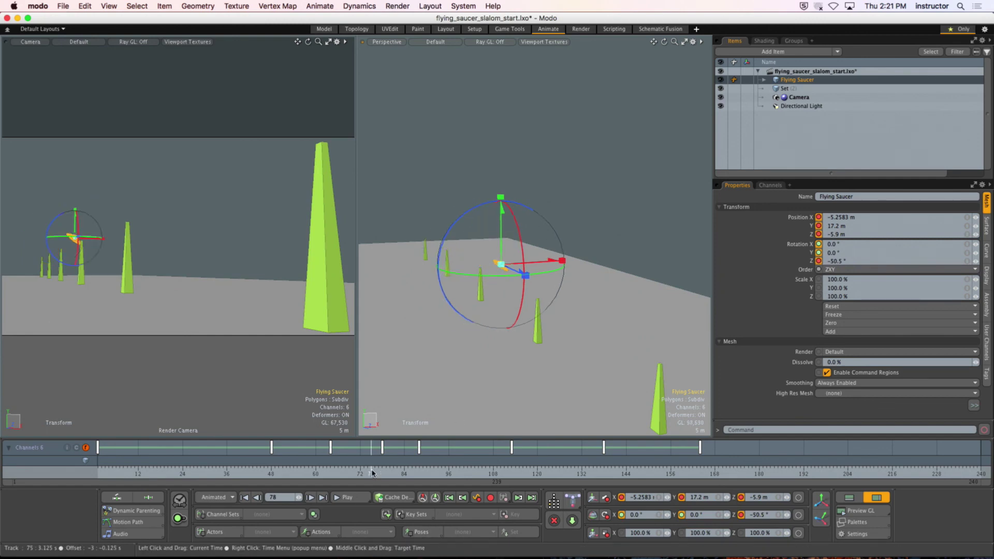
Switch to local action axes and retilt the saucer at frame 64 to about X -10.7°, Y -17°, Z 58.6°.
click(313, 473)
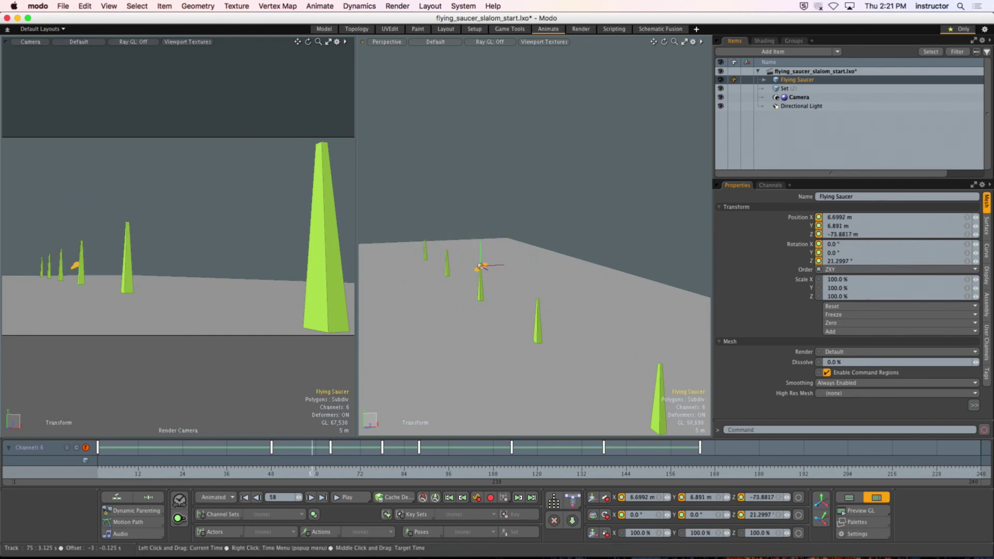
drag(360, 474, 342, 473)
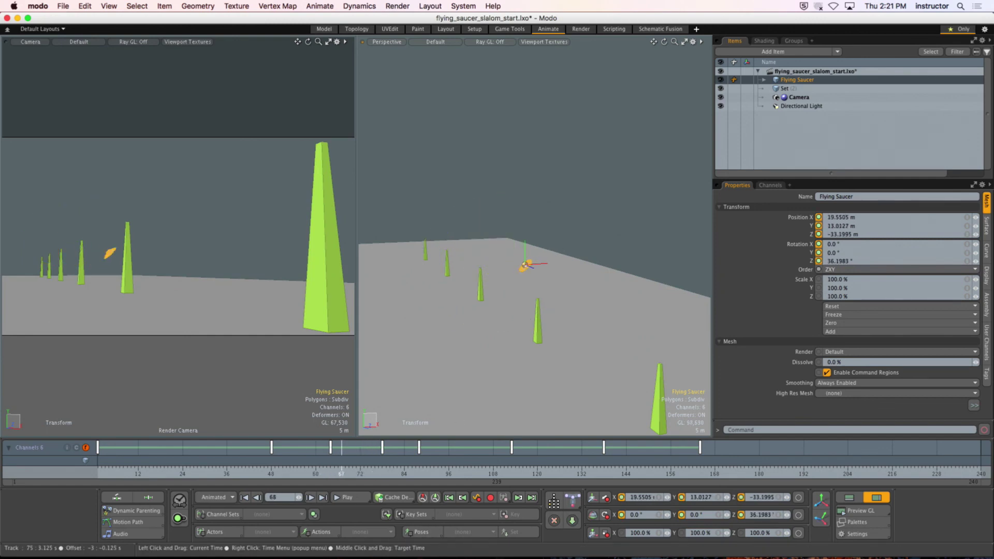
alt+drag(644, 255, 547, 270)
scroll(622, 270, up, 8)
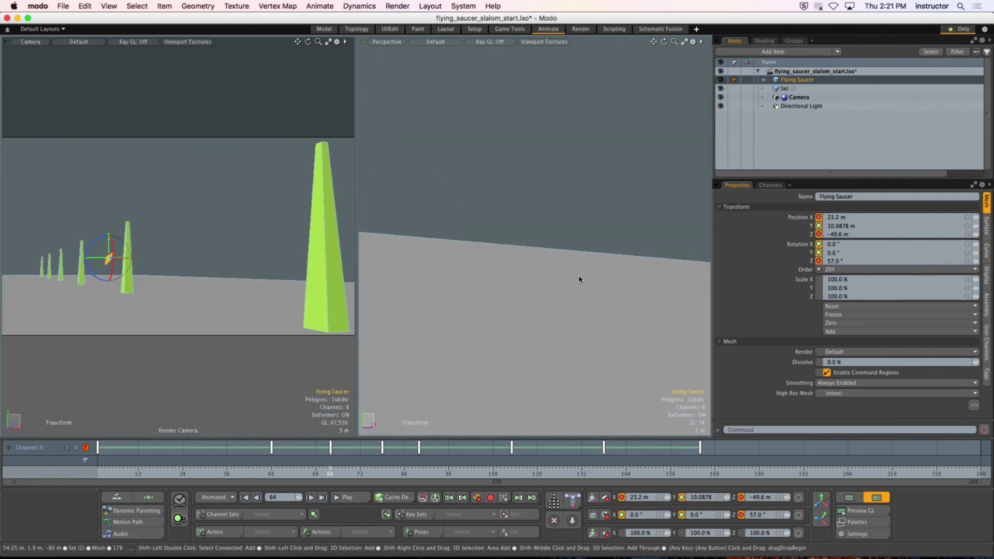
key(shift+a)
click(821, 518)
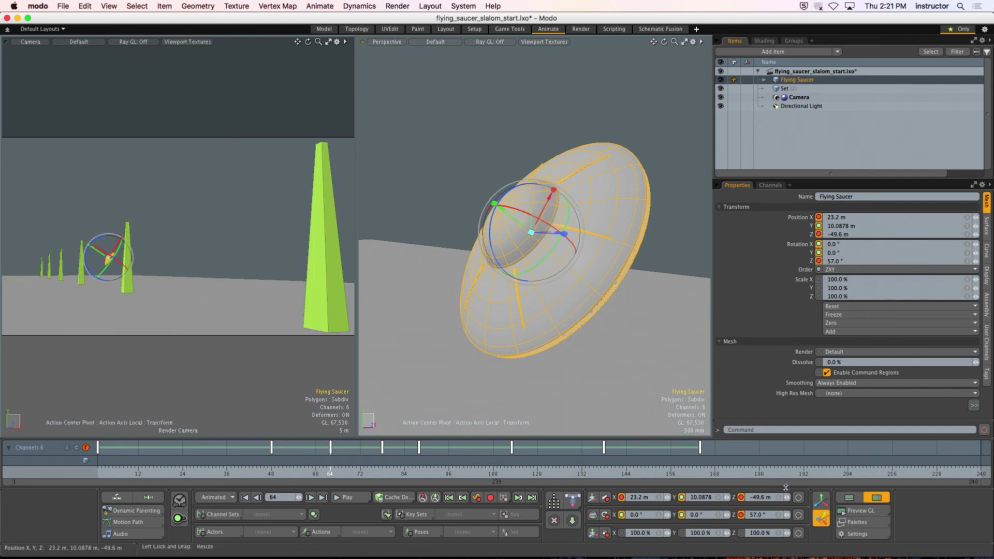
drag(547, 226, 526, 229)
key(q)
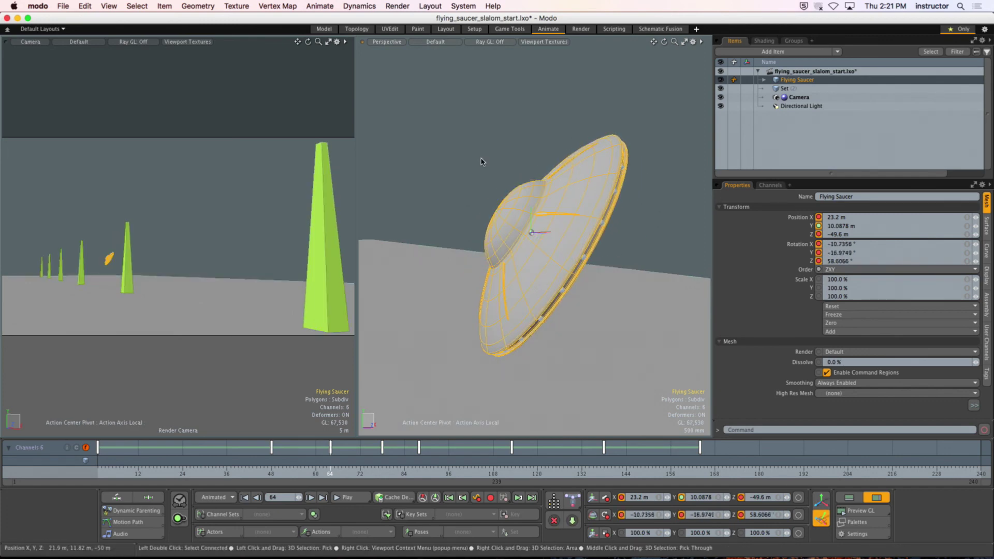
click(486, 166)
click(501, 336)
Retilt the saucer at frame 78 to about X 8.1°, Y 8.9°, Z -48.9°.
mouse_move(331, 472)
mouse_down()
mouse_move(382, 472)
mouse_move(293, 472)
mouse_move(349, 472)
mouse_up()
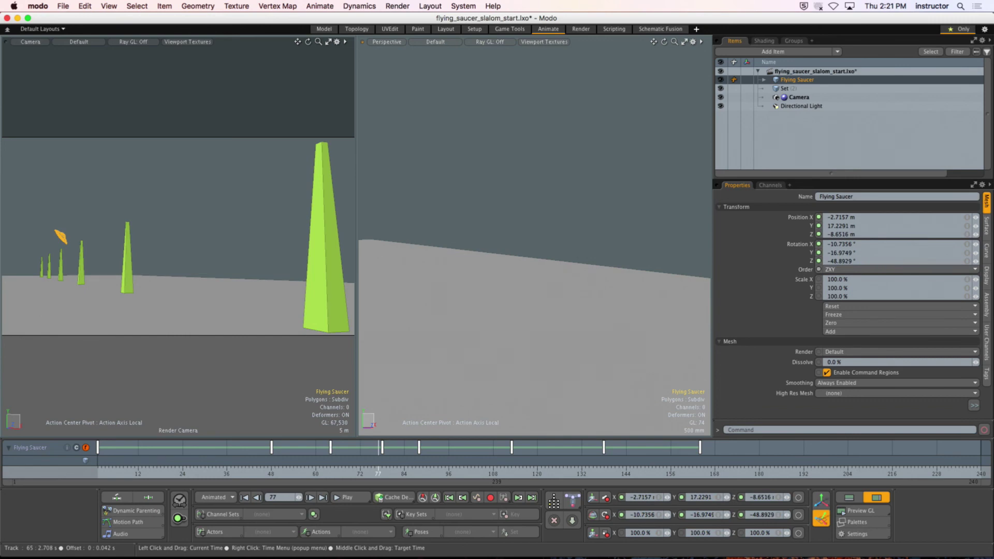
alt+drag(541, 278, 457, 300)
key(y)
mouse_move(538, 270)
alt+mouse_down()
mouse_move(492, 279)
mouse_move(537, 290)
mouse_move(546, 259)
alt+mouse_up()
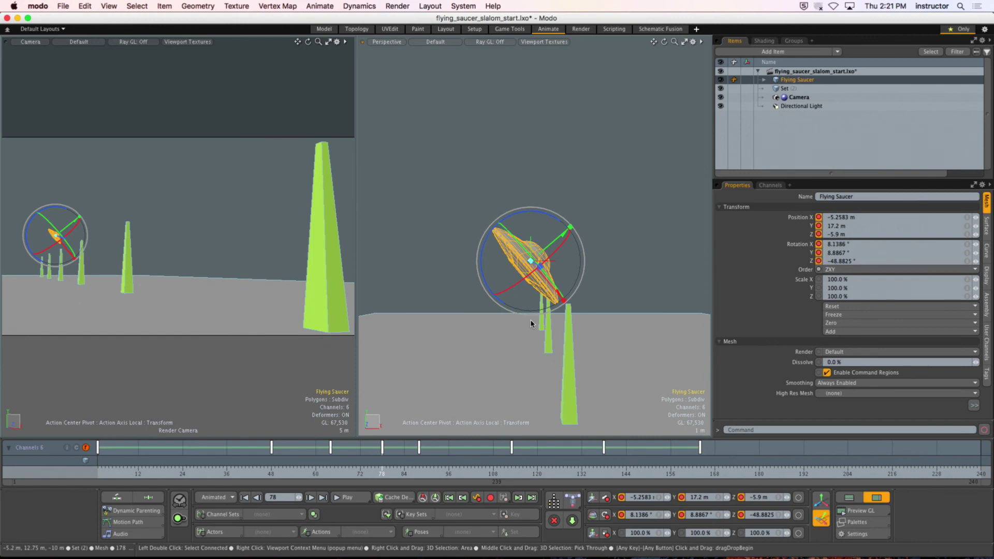
Check the turn between frames 78 and 96 and key the saucer's tilt at frame 88.
click(404, 473)
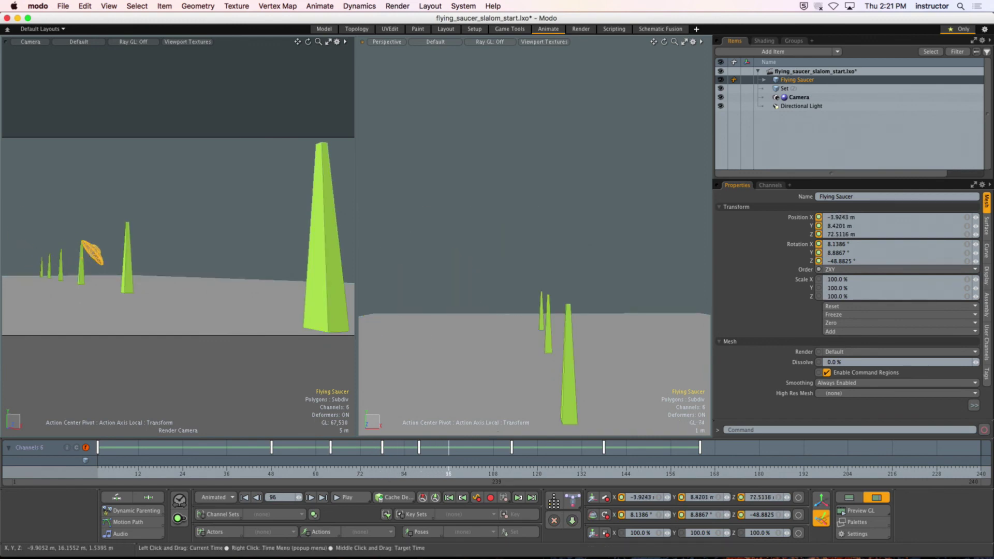
mouse_move(397, 474)
mouse_down()
mouse_move(386, 474)
mouse_move(408, 474)
mouse_up()
alt+drag(513, 282, 523, 341)
scroll(571, 299, down, 5)
drag(403, 474, 382, 474)
scroll(457, 203, up, 5)
alt+drag(510, 231, 488, 269)
drag(368, 474, 418, 474)
alt+drag(518, 290, 569, 290)
Rotate the saucer at frame 113 to about X 7°, Y -31°, Z 24°, undoing a stray rotation on the way.
drag(419, 473, 511, 472)
alt+drag(580, 281, 403, 161)
drag(453, 261, 484, 257)
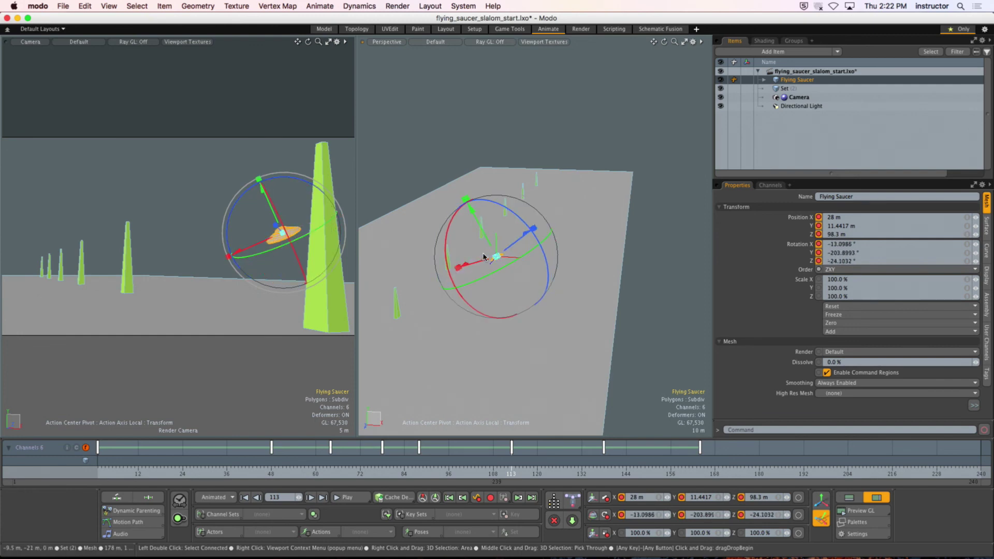
key(super+z)
alt+drag(484, 257, 585, 225)
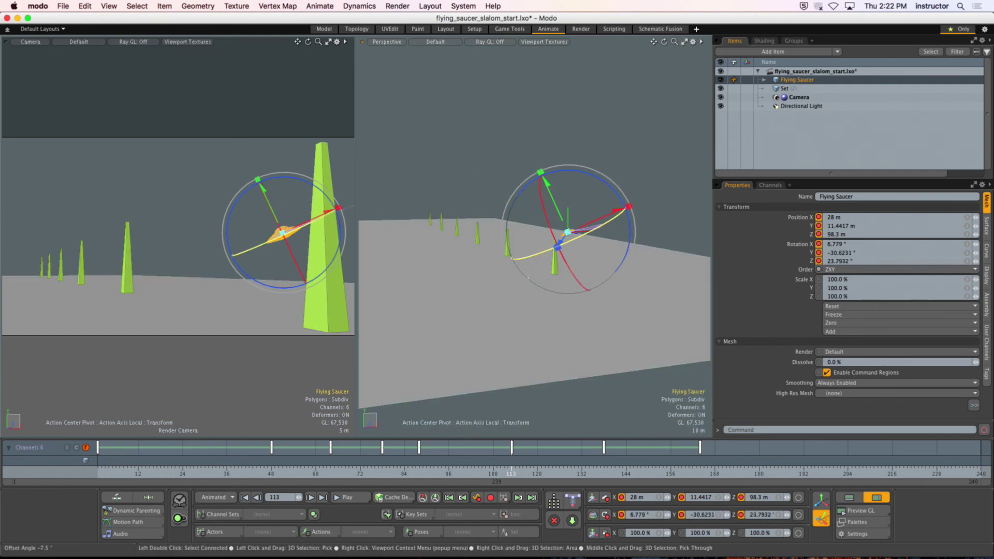
Bank the saucer at frame 138 to about X -27.2°, Y -15.7°, Z -33.4°.
drag(511, 474, 604, 473)
alt+drag(487, 301, 528, 357)
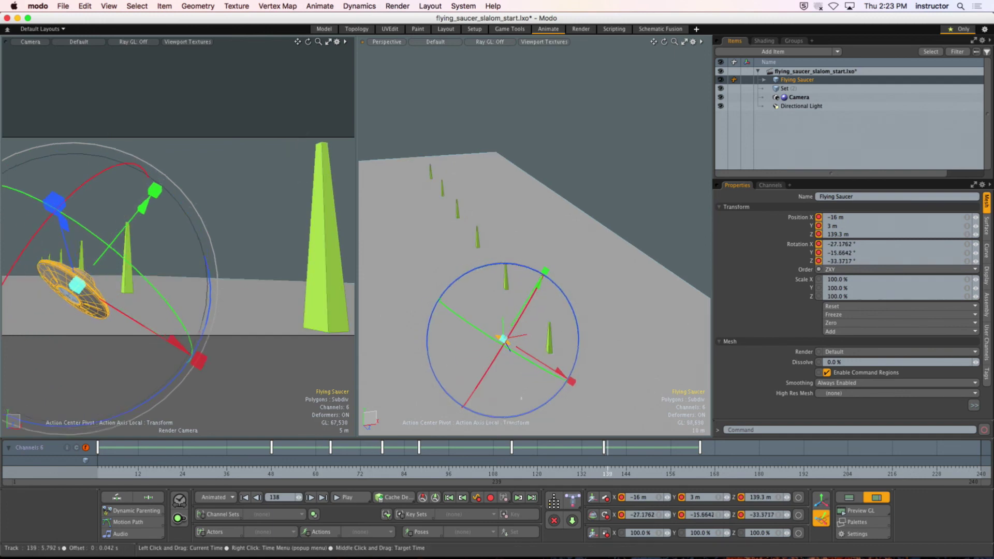
click(689, 473)
Play the animation repeatedly from frame 1 to review the saucer's banking through the slalom.
drag(655, 474, 97, 474)
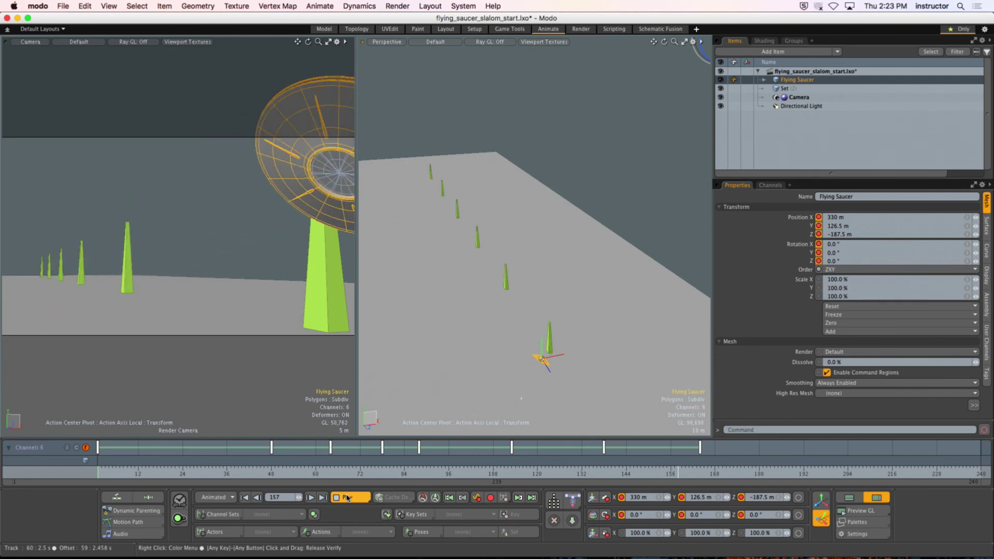
click(347, 499)
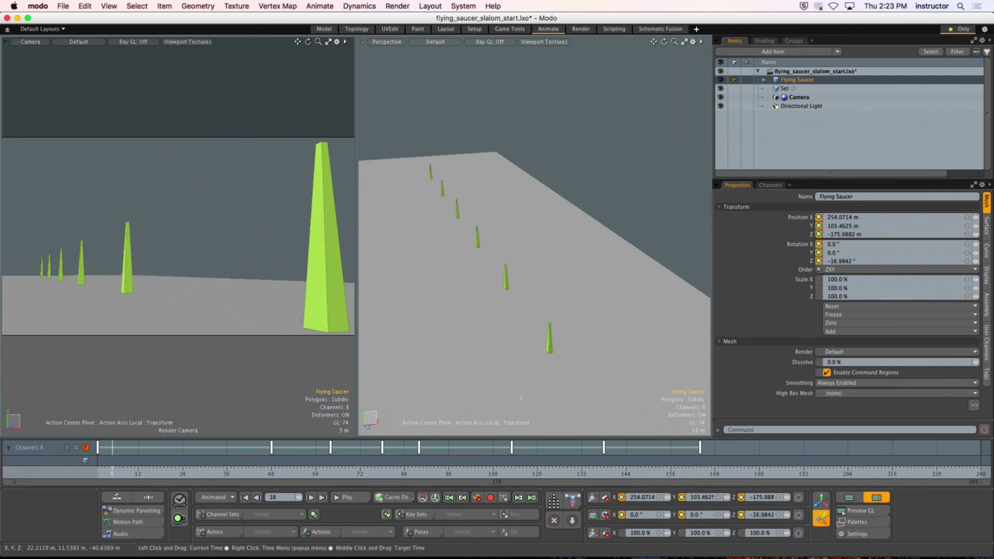
click(346, 498)
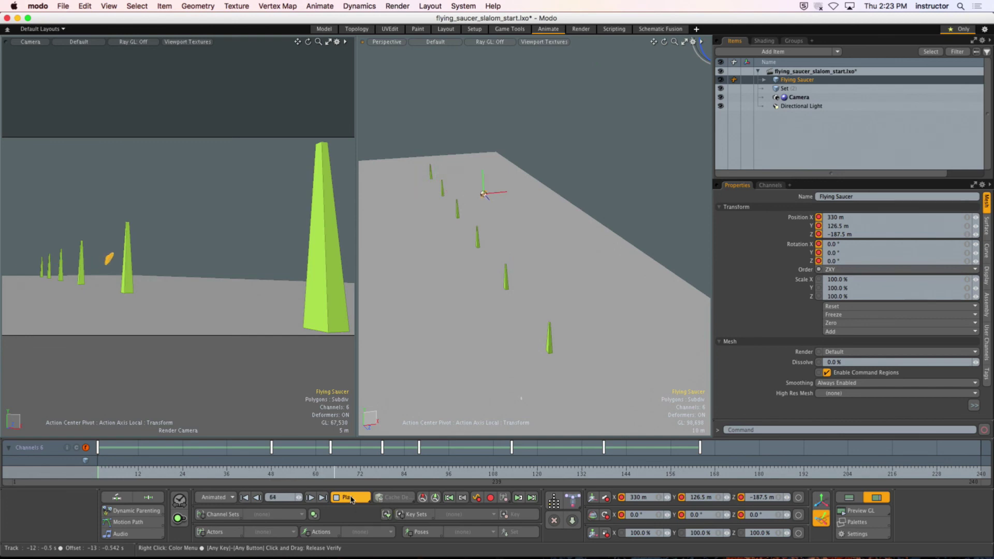
click(350, 498)
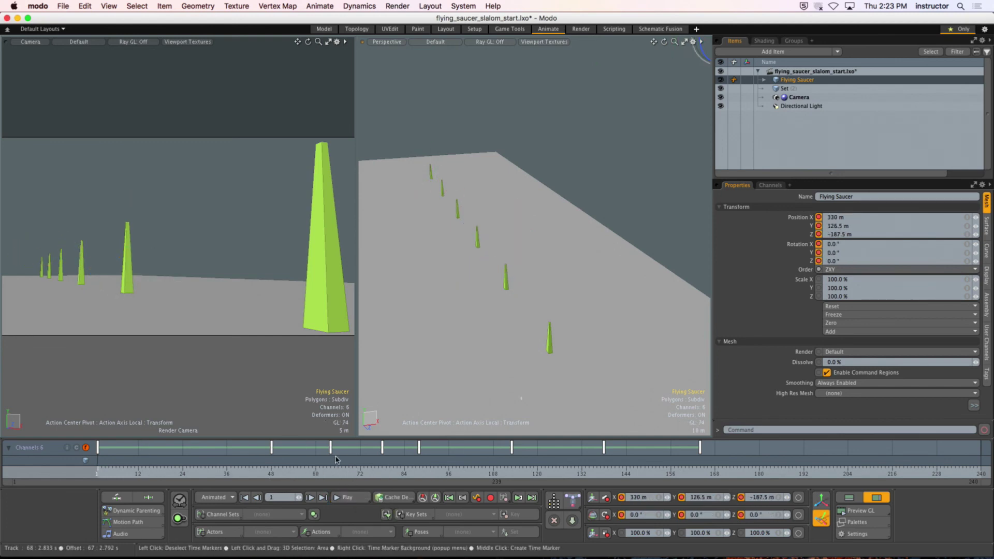
Enlarge the timeline tracks to show the saucer's individual rotation channels and scrub to frame 24 with the Rotate tool active.
mouse_move(111, 475)
mouse_down()
mouse_move(212, 475)
mouse_move(97, 475)
mouse_up()
drag(526, 437, 513, 293)
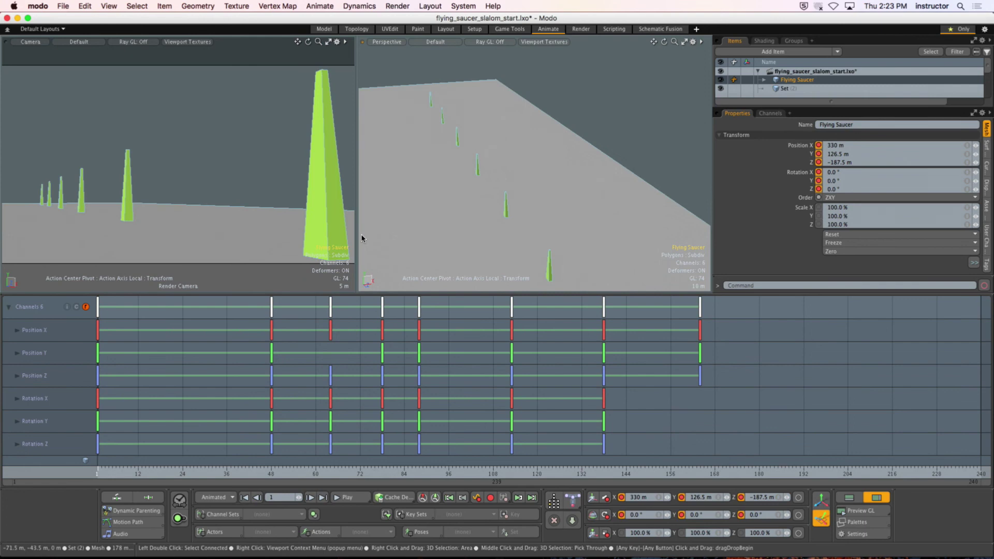
scroll(542, 180, down, 5)
alt+drag(521, 170, 548, 199)
key(e)
drag(130, 473, 183, 473)
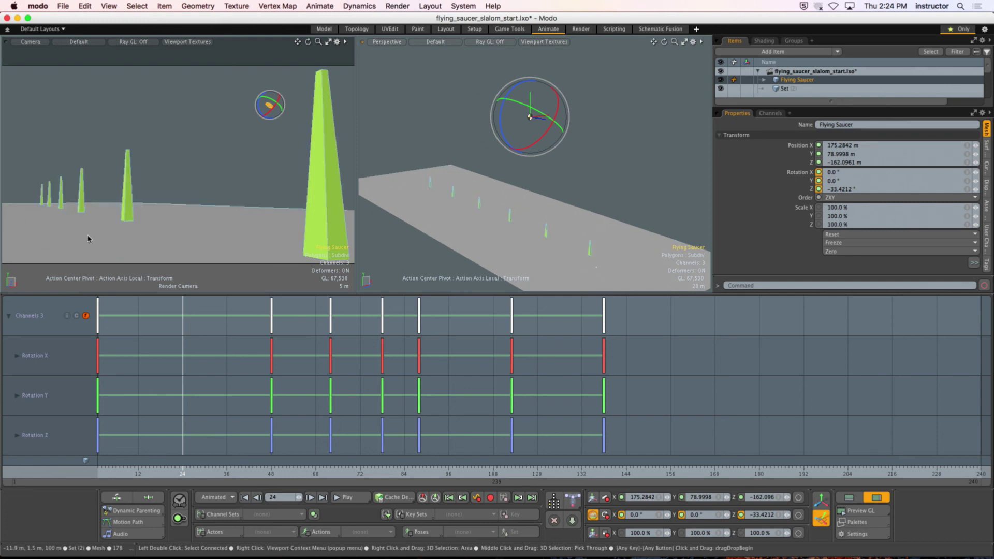
Move only the saucer's first set of X, Y and Z rotation keys to frame 24, undoing a trial shift on the way.
click(104, 356)
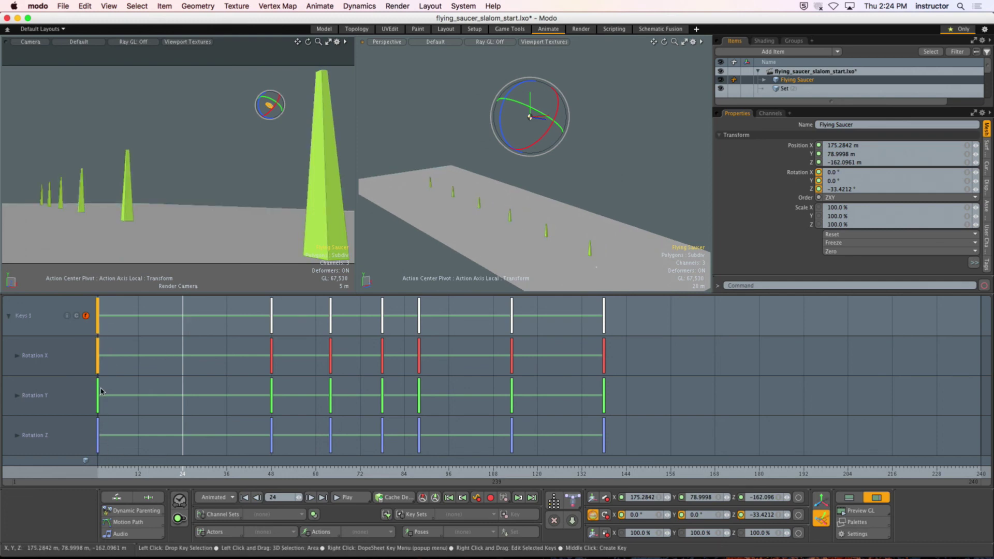
drag(98, 327, 143, 330)
key(super+z)
click(124, 388)
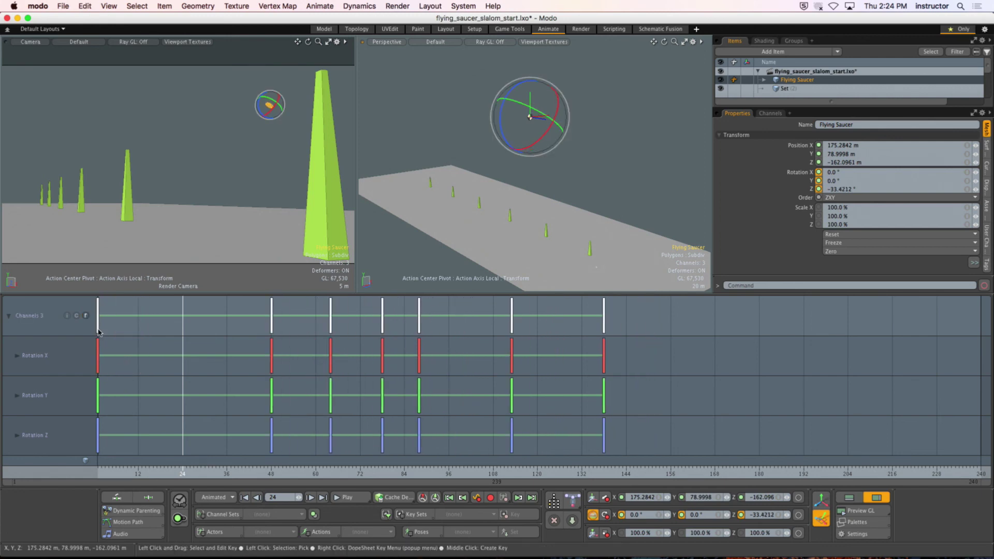
drag(97, 324, 182, 335)
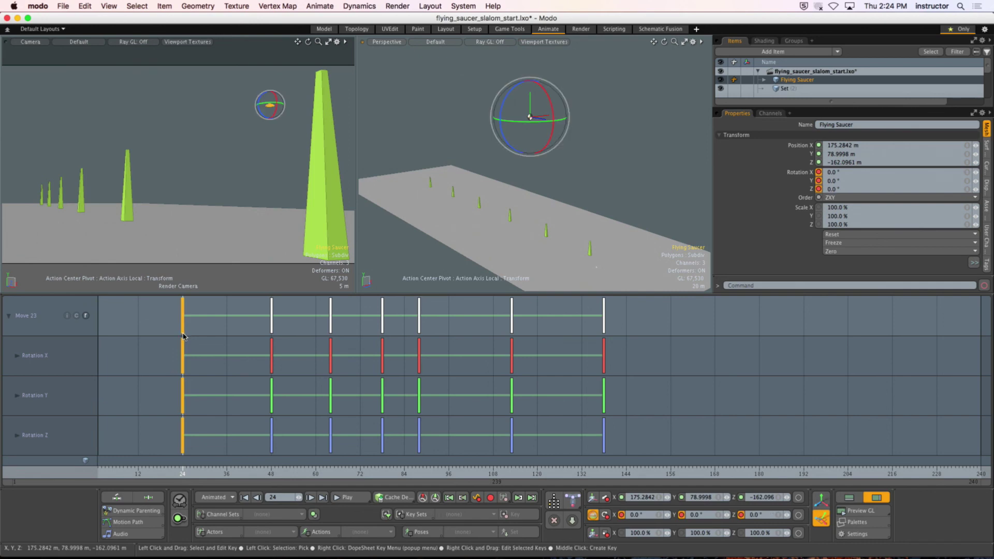
Shift the saucer's frame-48 rotation keys to about frame 63, carrying all following keys along.
drag(155, 473, 271, 473)
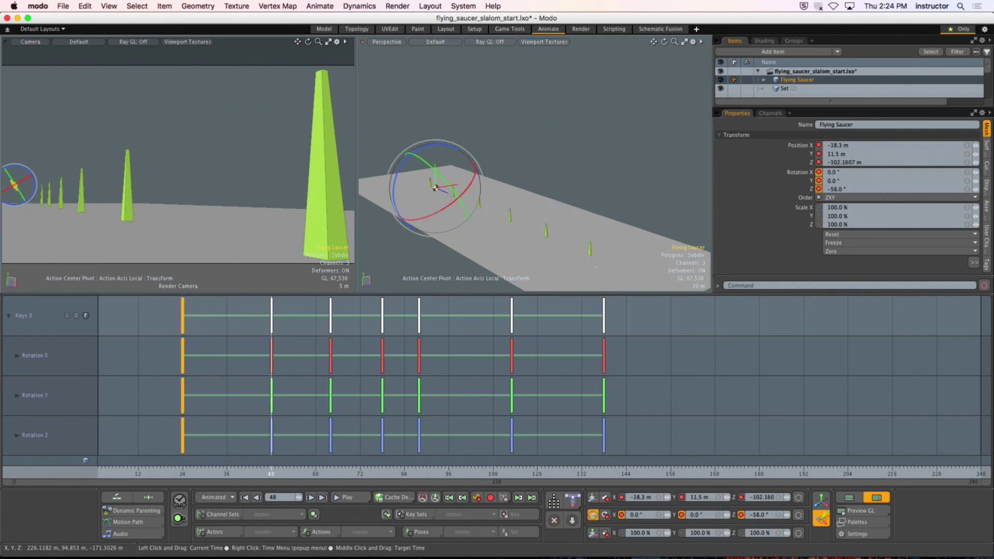
click(85, 316)
drag(273, 330, 327, 330)
drag(264, 472, 323, 473)
key(e)
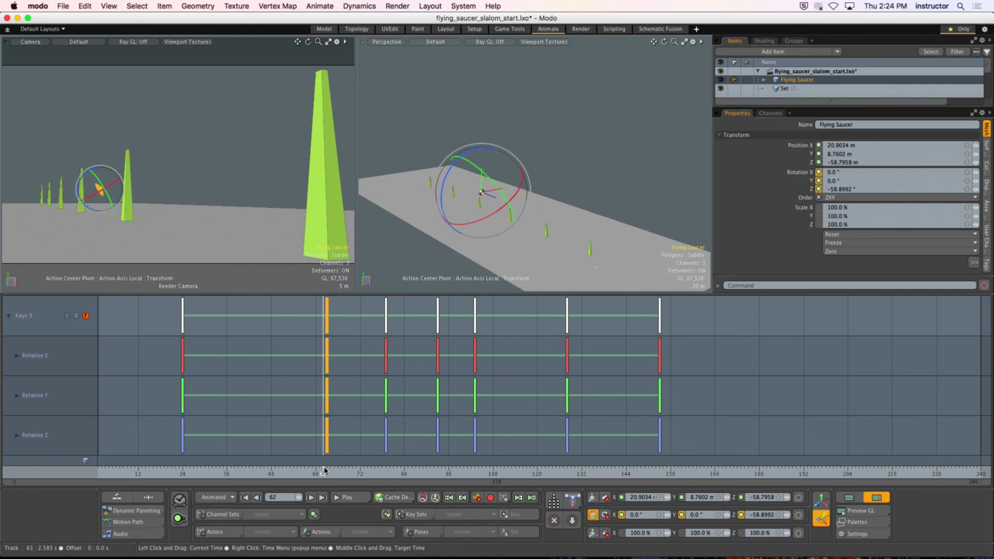
Retime the saucer's second set of rotation keys to about frame 56, carrying the following keys along.
drag(324, 472, 261, 473)
drag(328, 449, 286, 473)
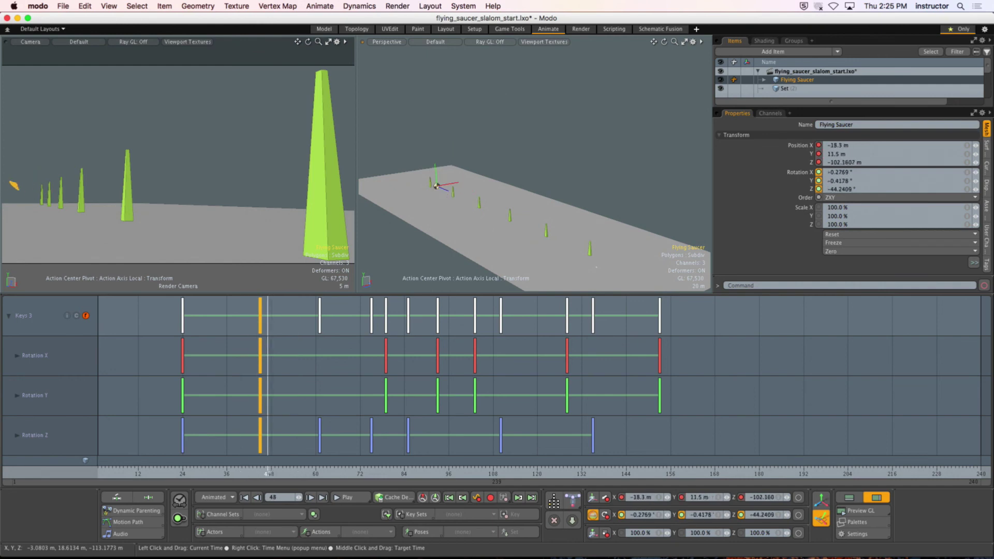
key(e)
drag(261, 313, 302, 314)
Move the third Z rotation key back to frame 64 with the keys that follow it.
drag(250, 472, 330, 473)
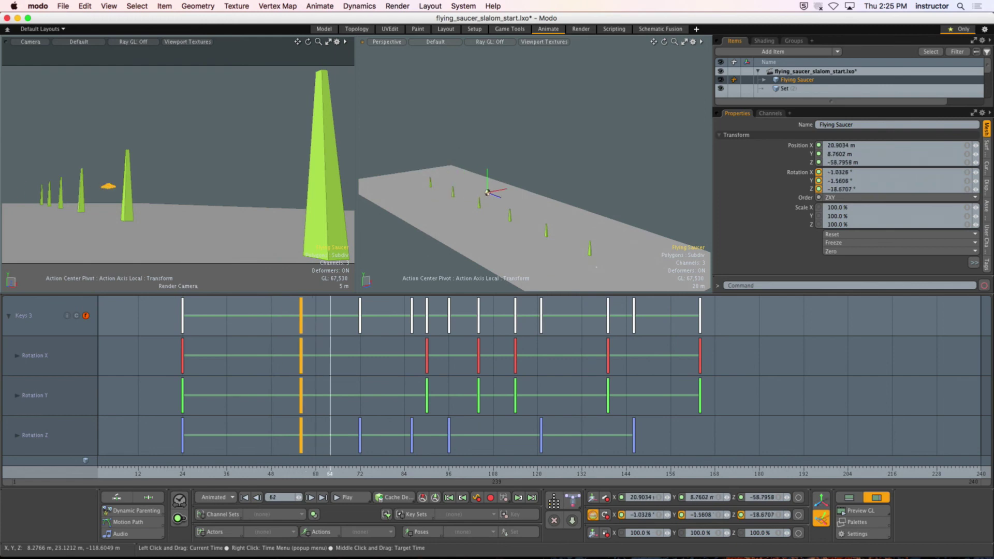
click(361, 327)
drag(361, 326, 329, 328)
Move the Z rotation key at frame 113 back to about frame 106 and the final Z rotation key to about frame 127.
mouse_move(287, 472)
mouse_down()
mouse_move(264, 472)
mouse_move(537, 473)
mouse_move(511, 472)
mouse_up()
key(e)
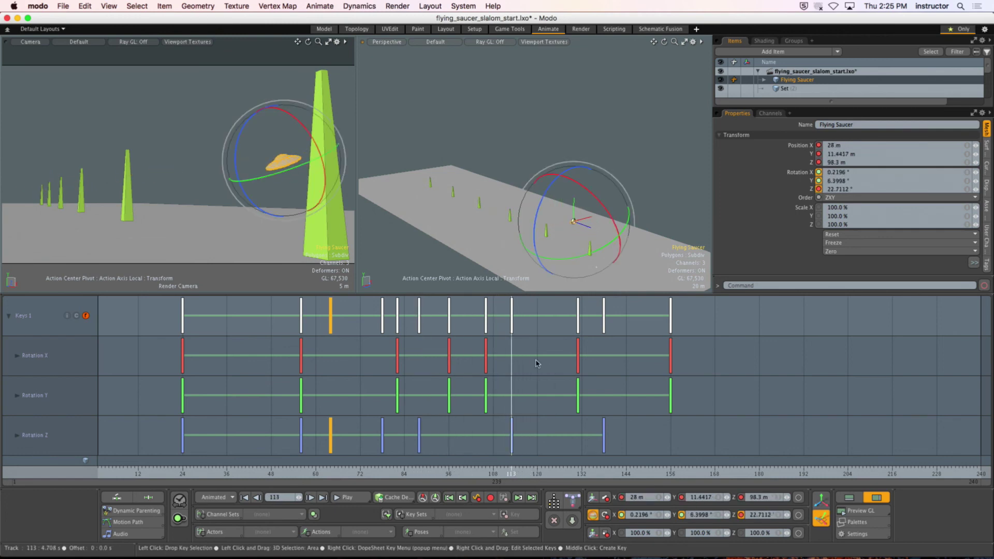
drag(511, 328, 568, 328)
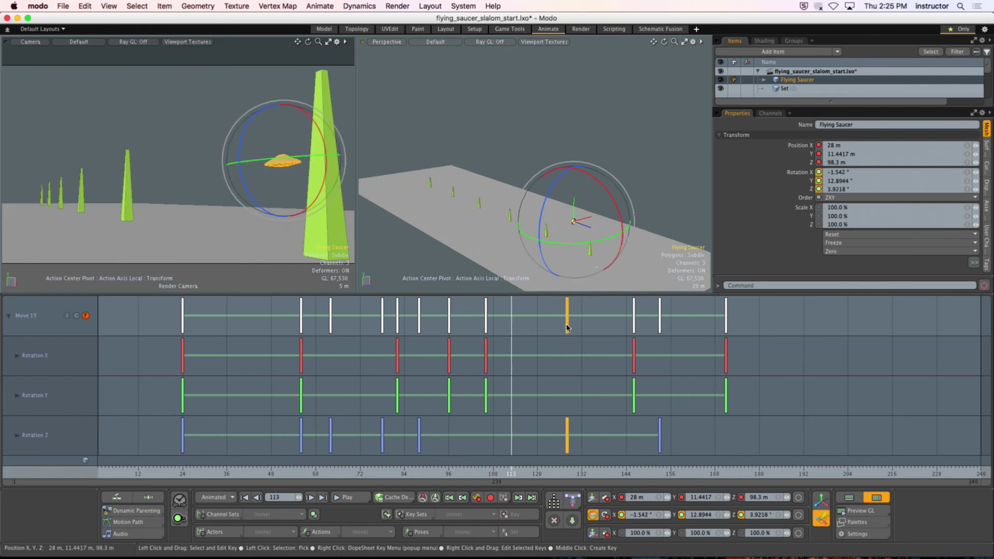
key(super+z)
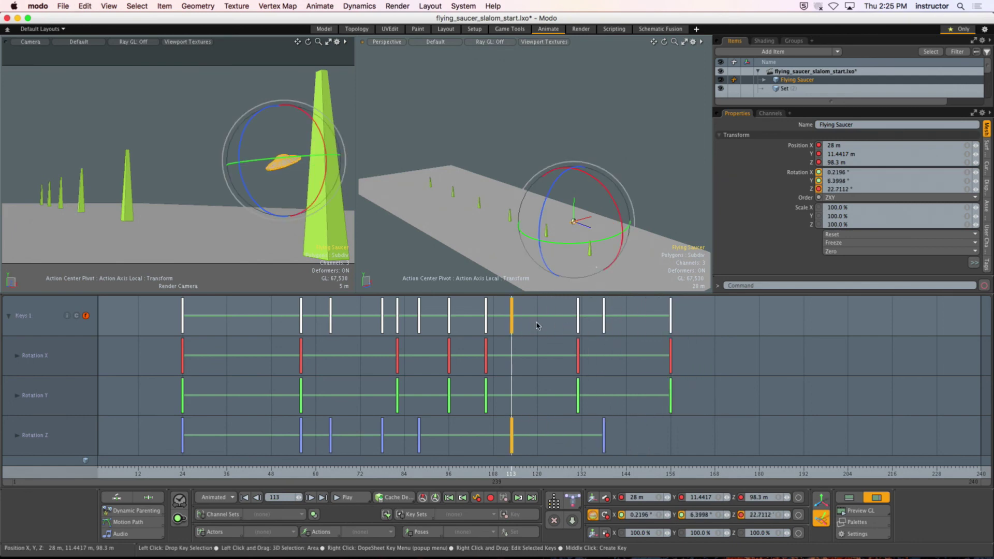
drag(512, 328, 496, 329)
drag(498, 474, 486, 449)
drag(578, 447, 563, 446)
Play the animation from frame 1 to review the saucer's retimed banking.
drag(503, 484, 98, 474)
key(q)
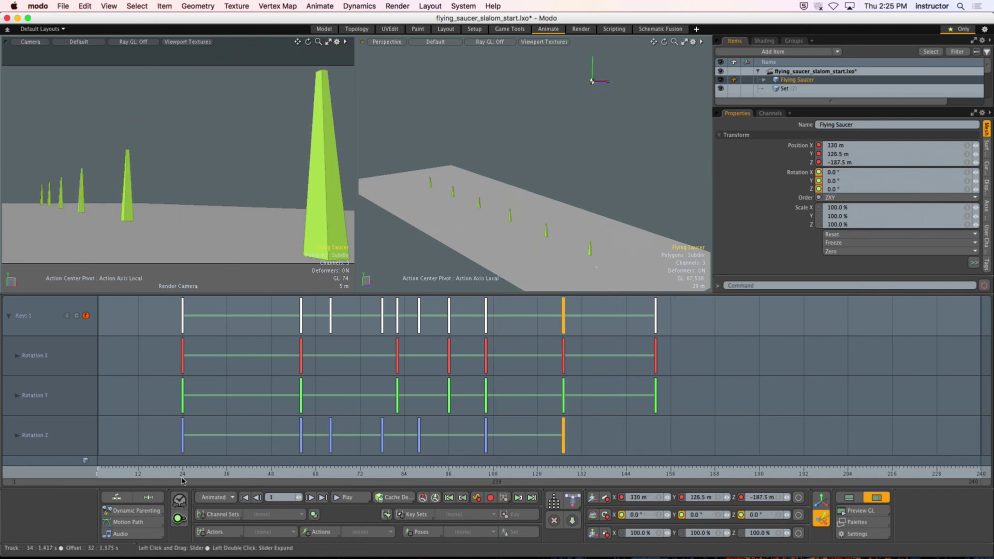
click(358, 499)
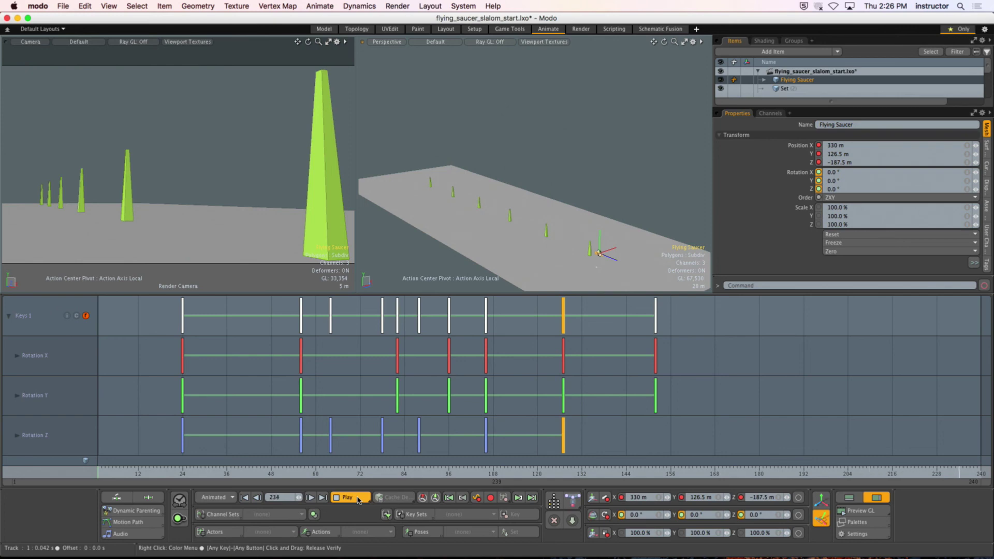
click(347, 497)
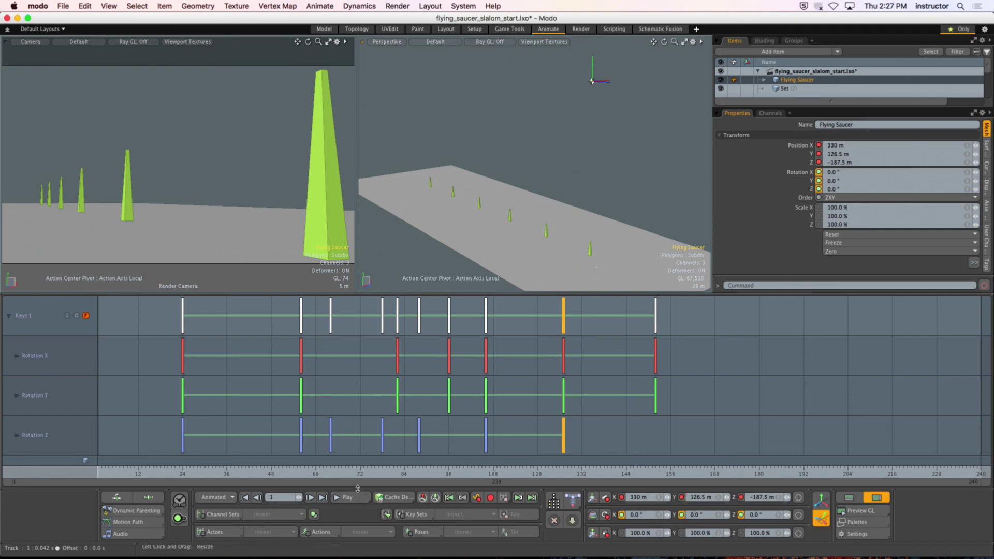
Select the camera in the perspective view and enlarge the item list to show all scene items.
ctrl+alt+drag(537, 224, 572, 202)
key(o)
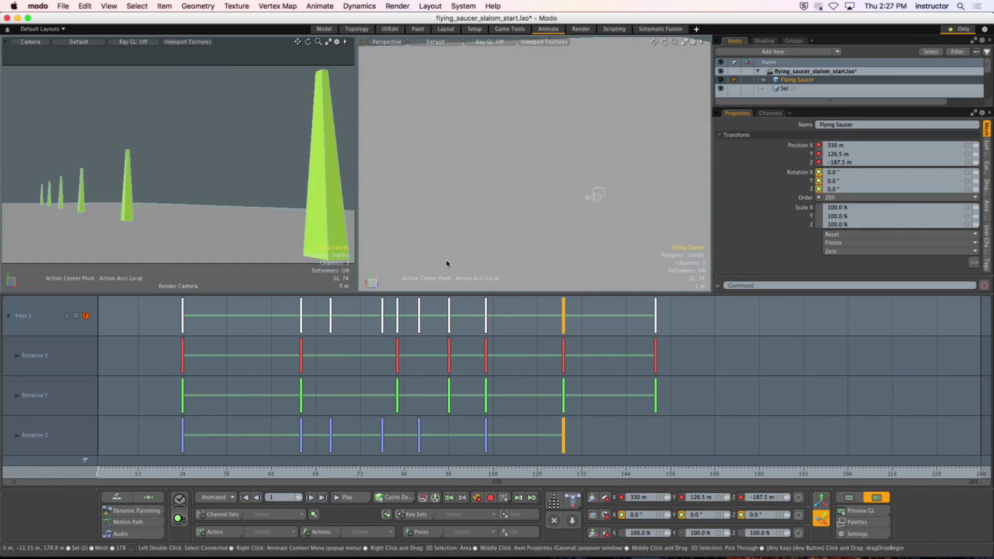
click(600, 197)
drag(830, 103, 830, 140)
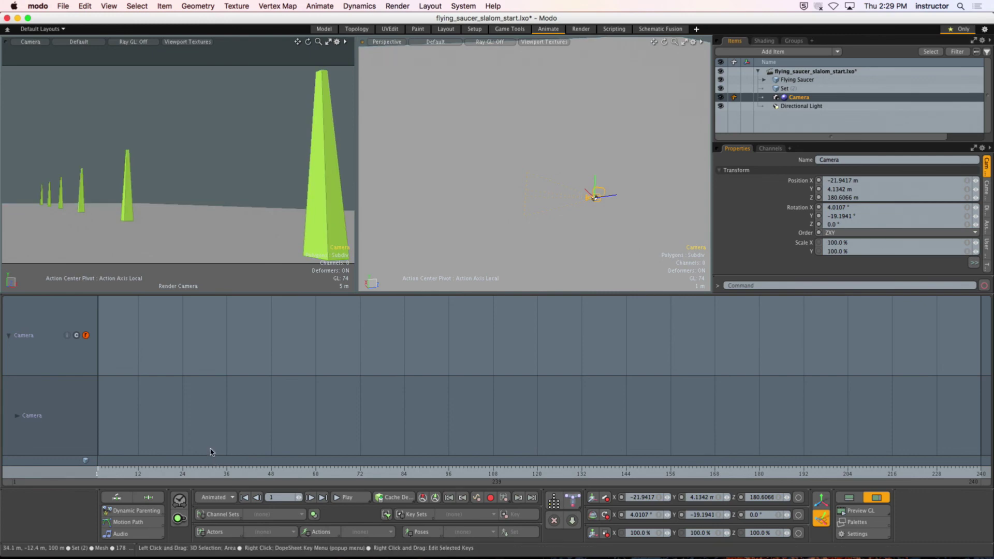
Key the camera's position at frame 40 and move the camera at frame 1 to about X -18.47 m, Y 4.88 m, Z 170.62 m.
click(230, 473)
drag(229, 473, 241, 473)
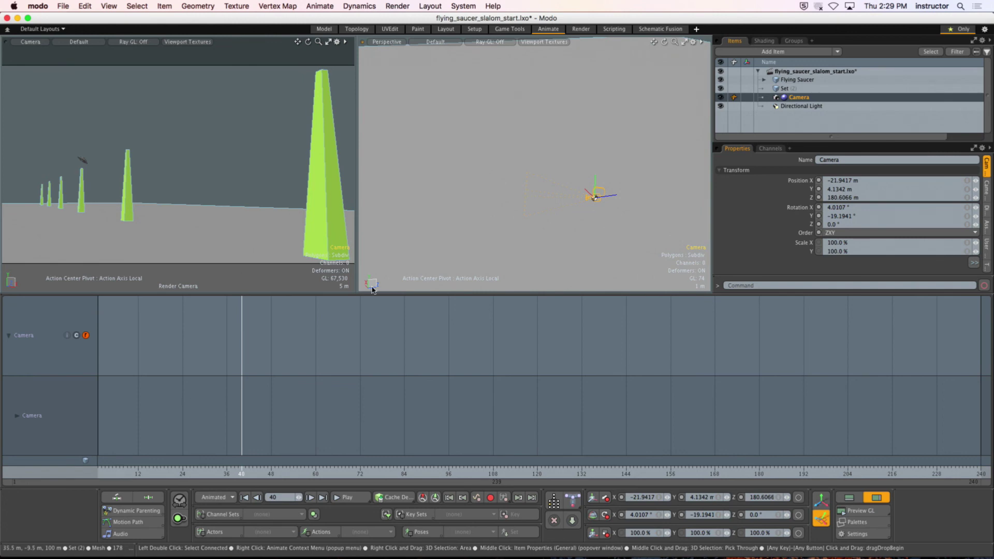
click(606, 498)
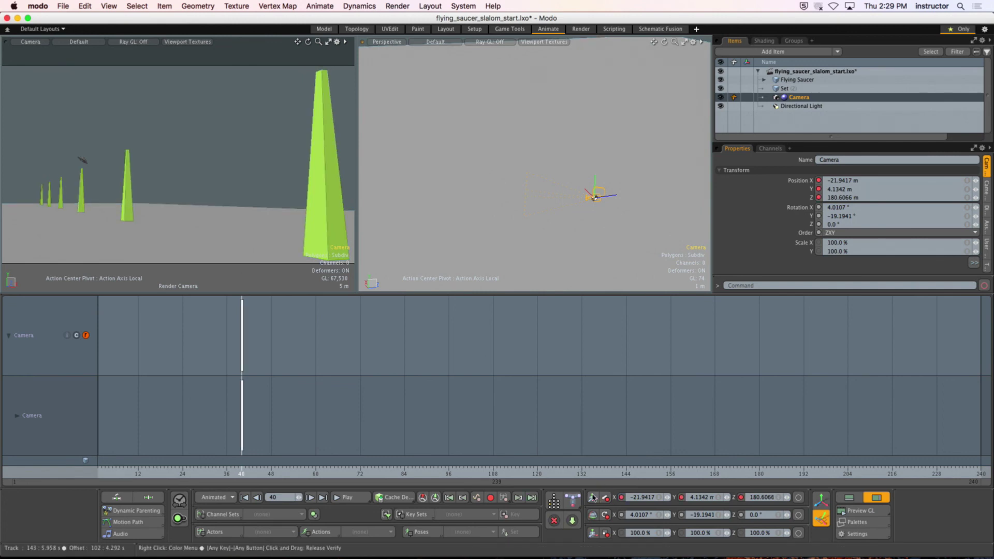
drag(241, 474, 97, 473)
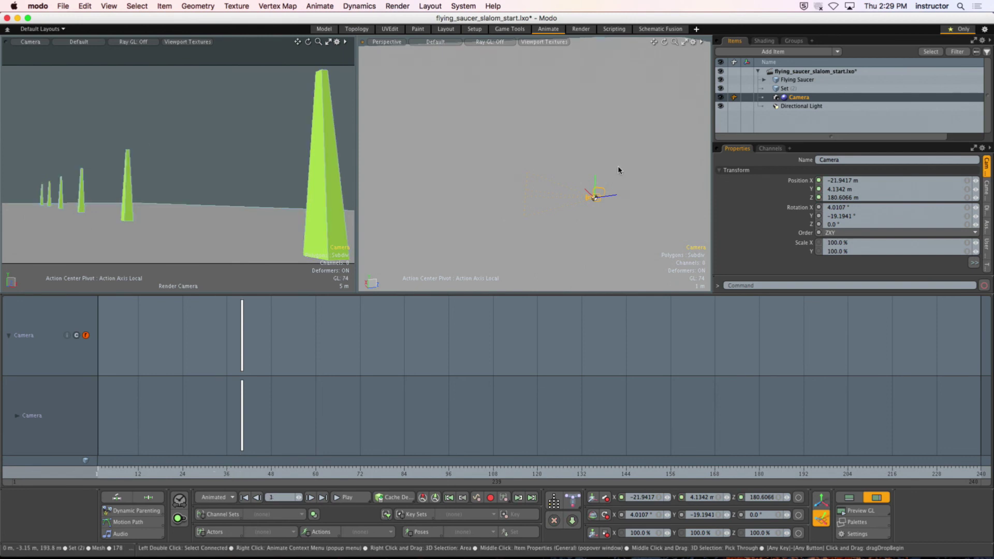
key(y)
alt+drag(611, 171, 468, 157)
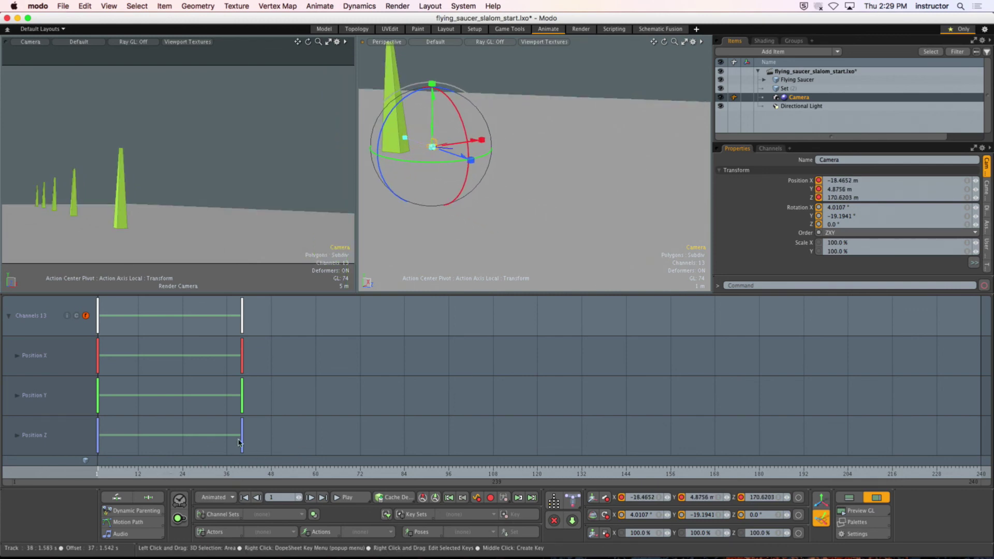
Shift the camera's end position key to frame 144 and play the animation from frame 1 to check the camera move.
drag(242, 329, 626, 329)
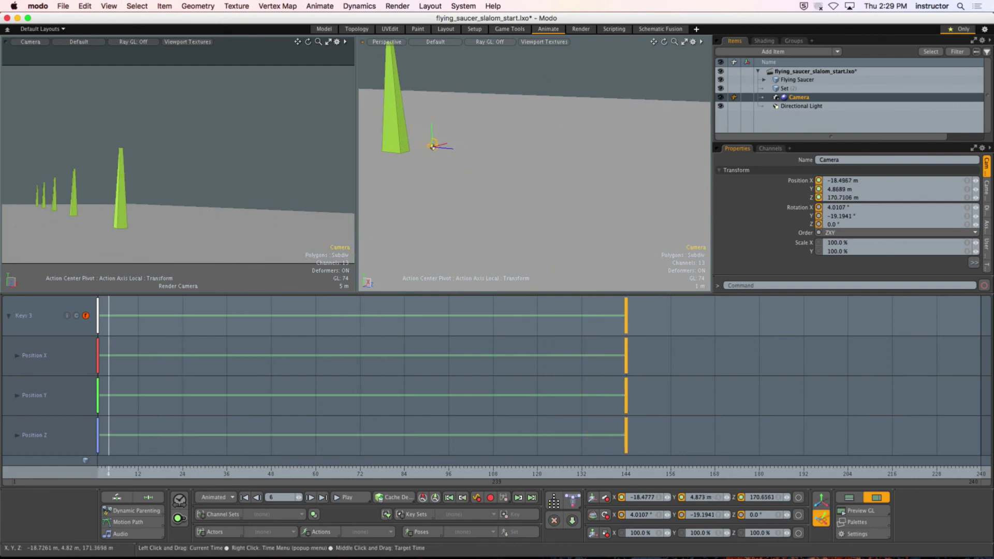
click(350, 498)
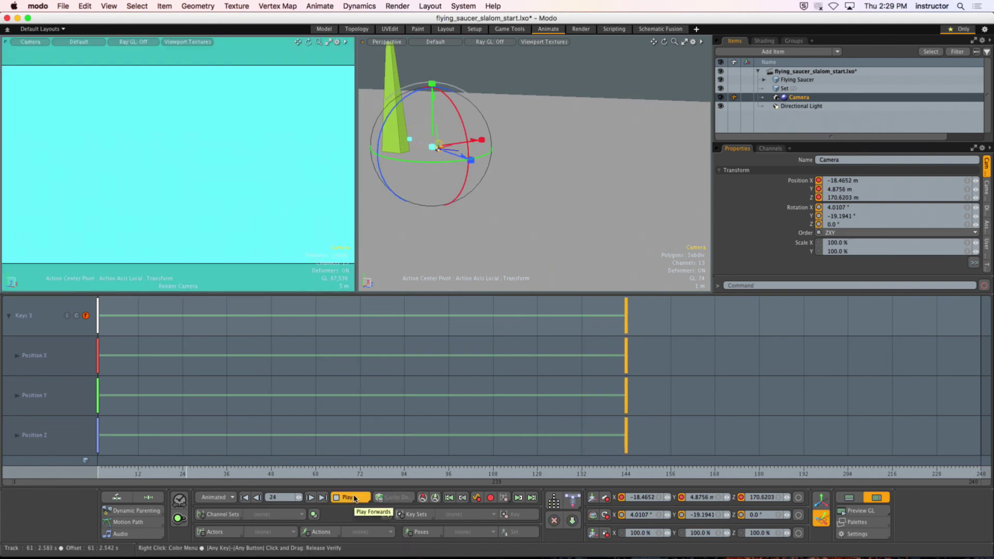
click(354, 497)
drag(290, 475, 97, 475)
click(346, 497)
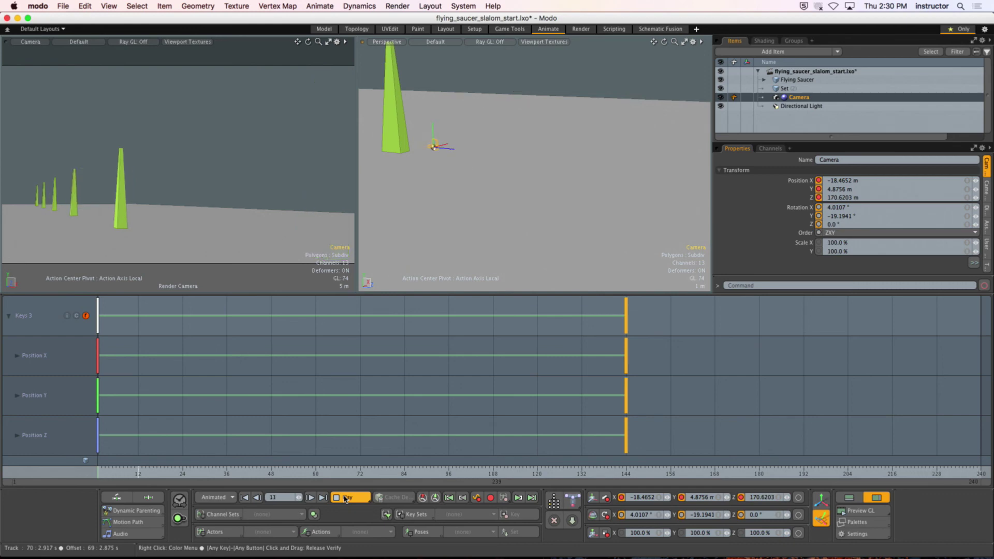
click(347, 499)
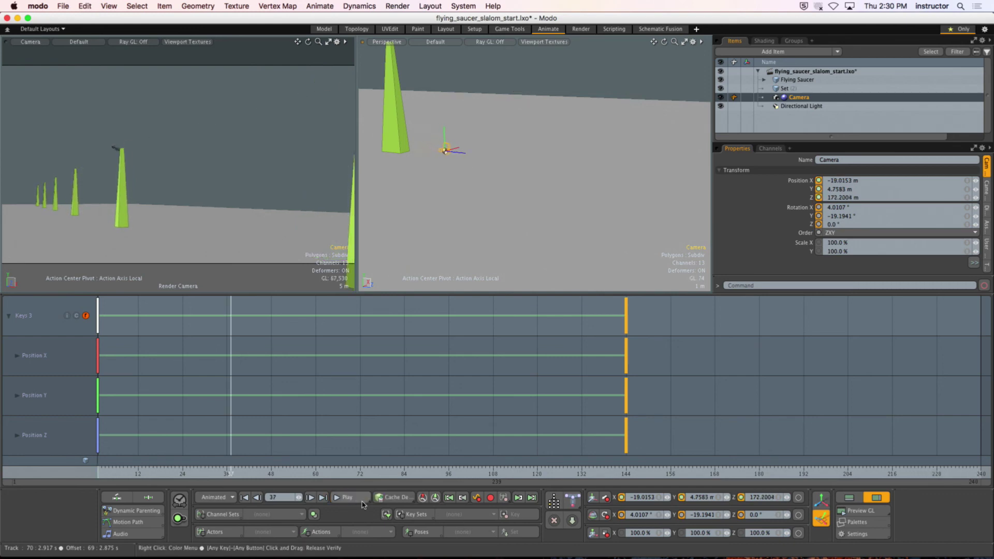
Undo the camera's move and all of its position keys.
key(super+z)
key(super+z)
key(super+z)
key(super+z)
key(super+z)
key(super+z)
key(super+z)
key(super+z)
key(super+z)
key(super+z)
key(super+z)
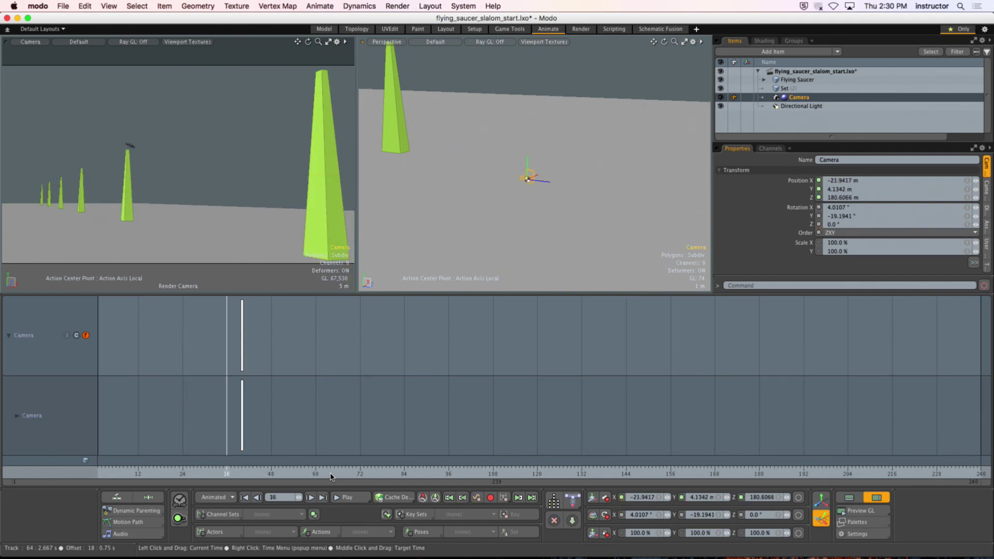
key(super+z)
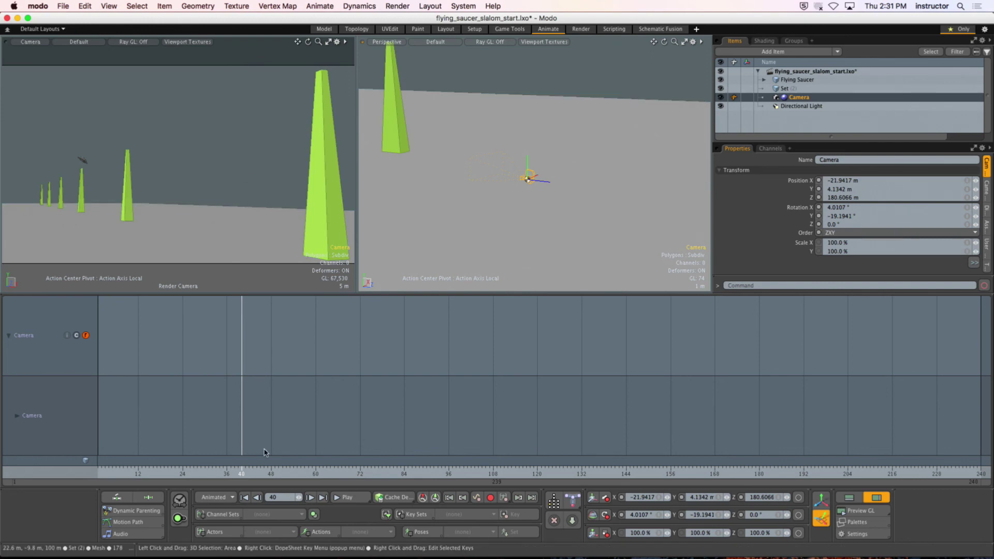
Key the camera's position at frame 40 and reposition the camera at frame 1 to about X -18.15 m, Y 4.94 m, Z 169.73 m.
click(606, 498)
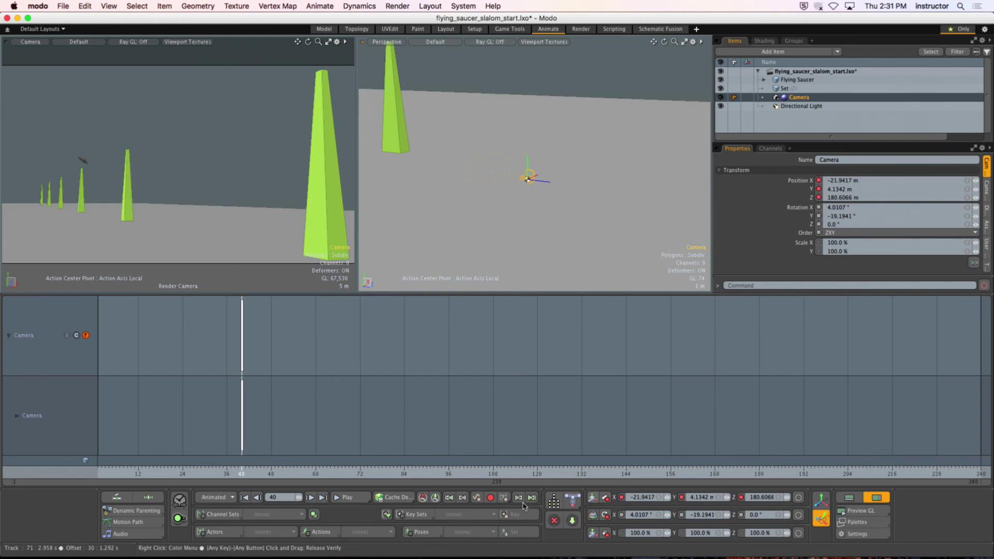
drag(216, 474, 97, 472)
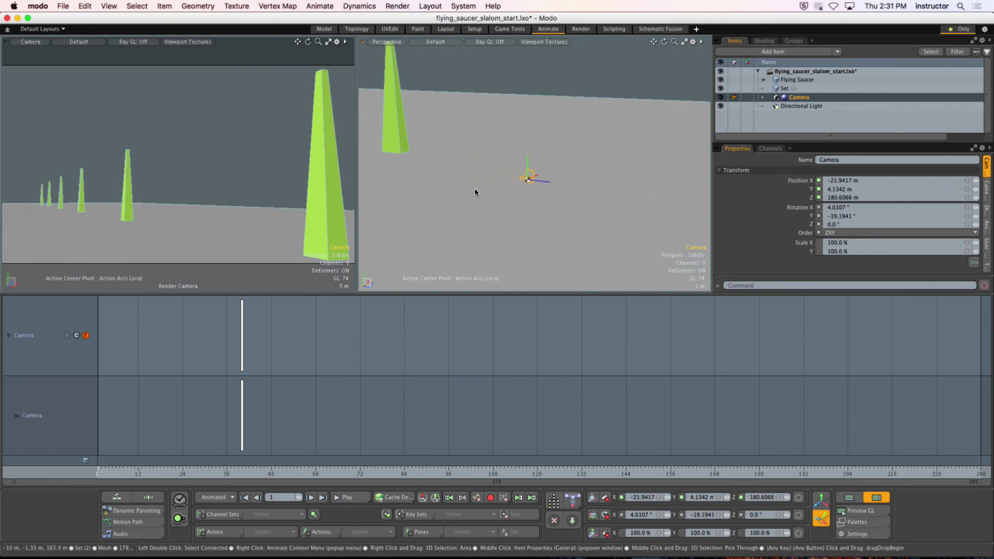
key(y)
drag(572, 194, 587, 161)
alt+drag(588, 162, 485, 217)
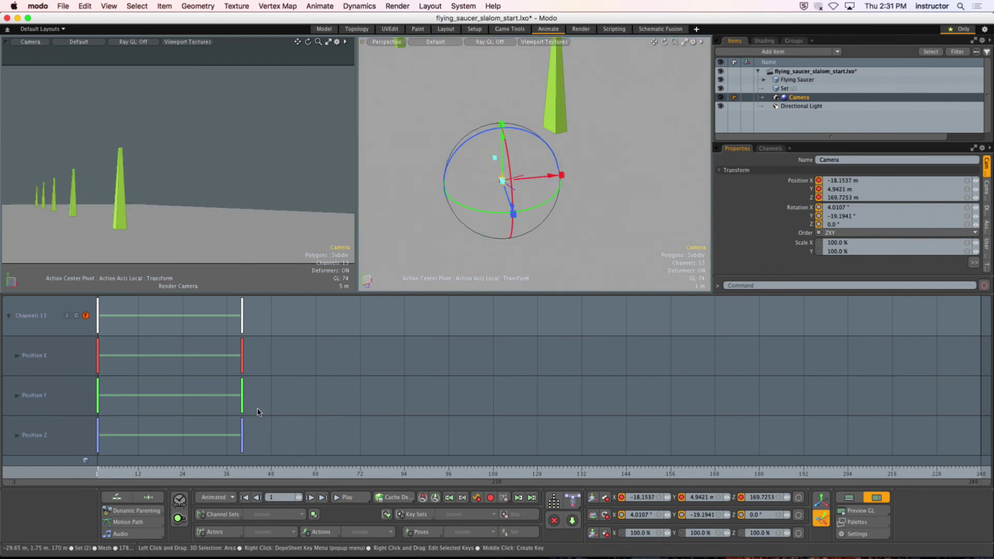
Preview the camera move and shift the camera's end position key from frame 40 to about frame 157.
click(351, 498)
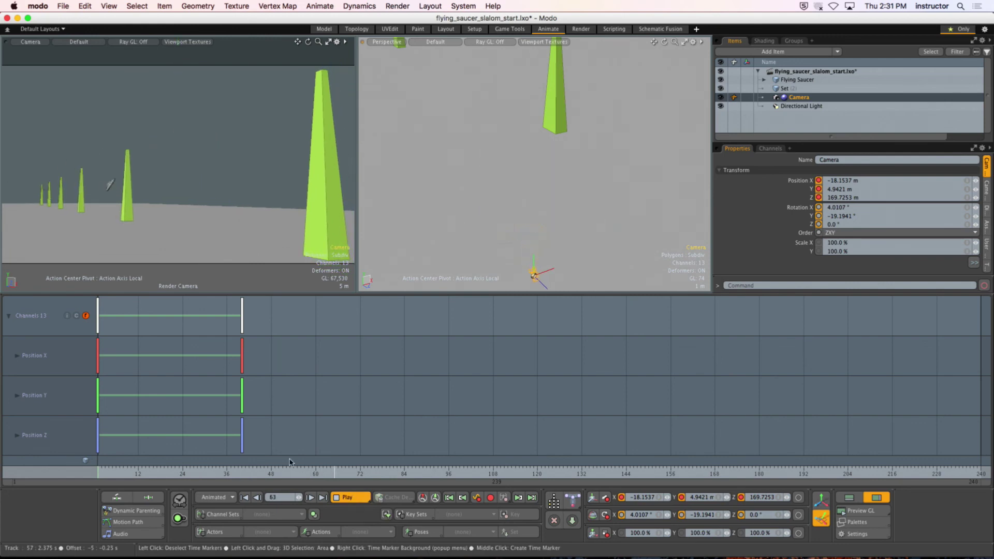
click(358, 497)
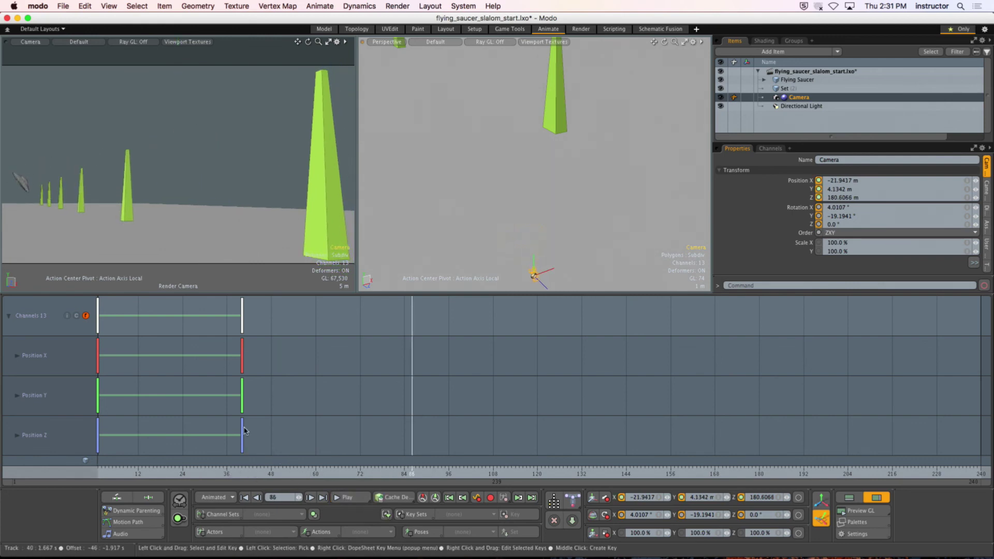
drag(242, 319, 676, 371)
click(245, 498)
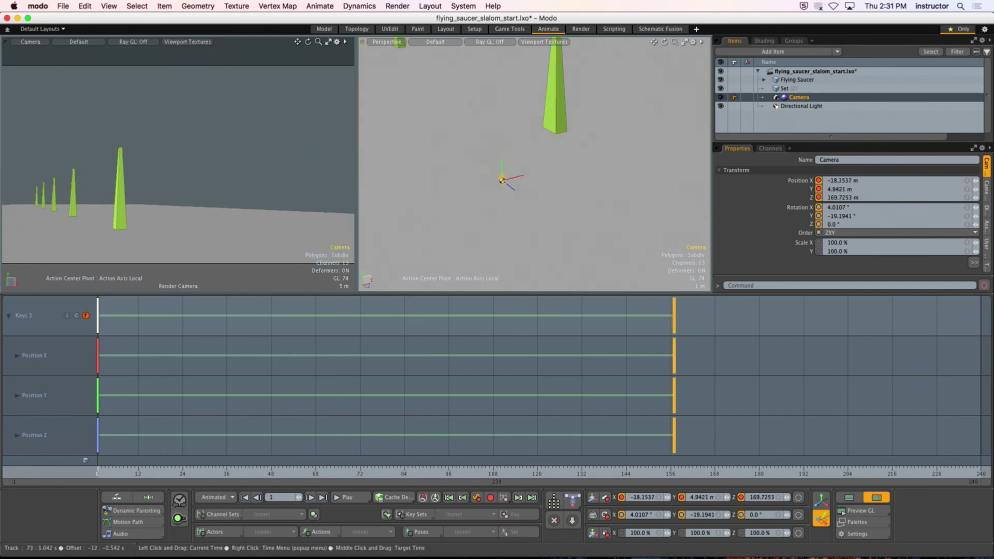
Play the animation from frame 1 to review the slower camera move, and scrub to frame 94.
click(358, 498)
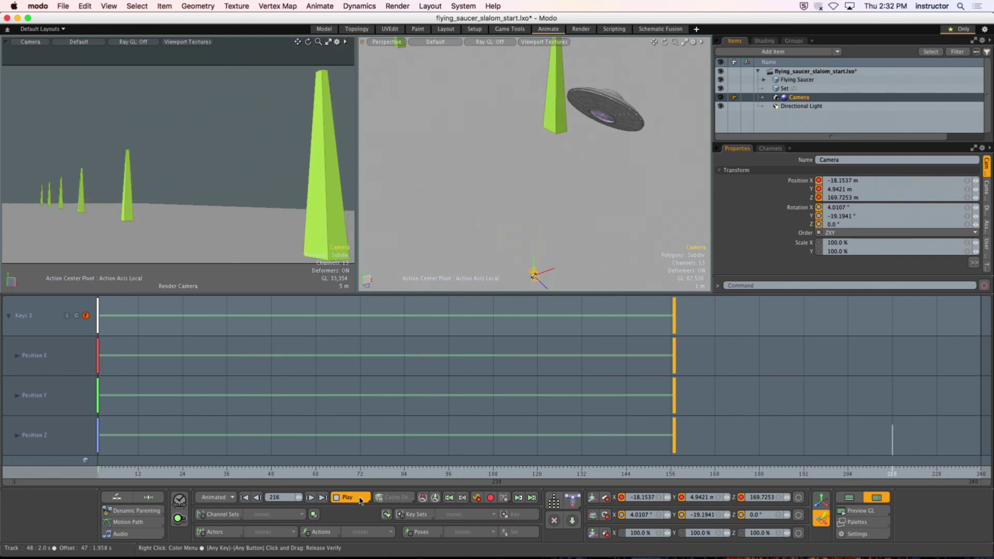
click(360, 501)
drag(360, 474, 442, 474)
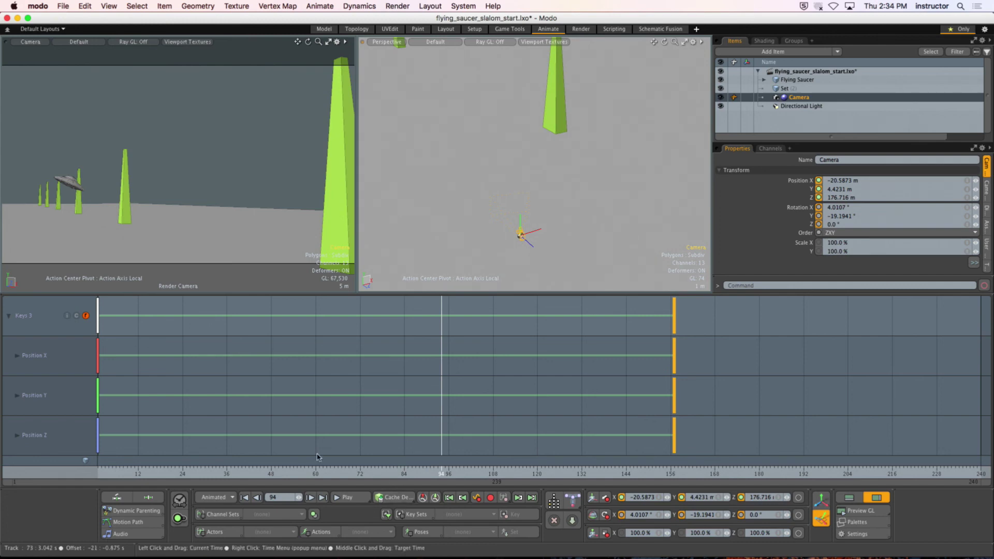
Turn off the active action center and local axis setting.
click(158, 152)
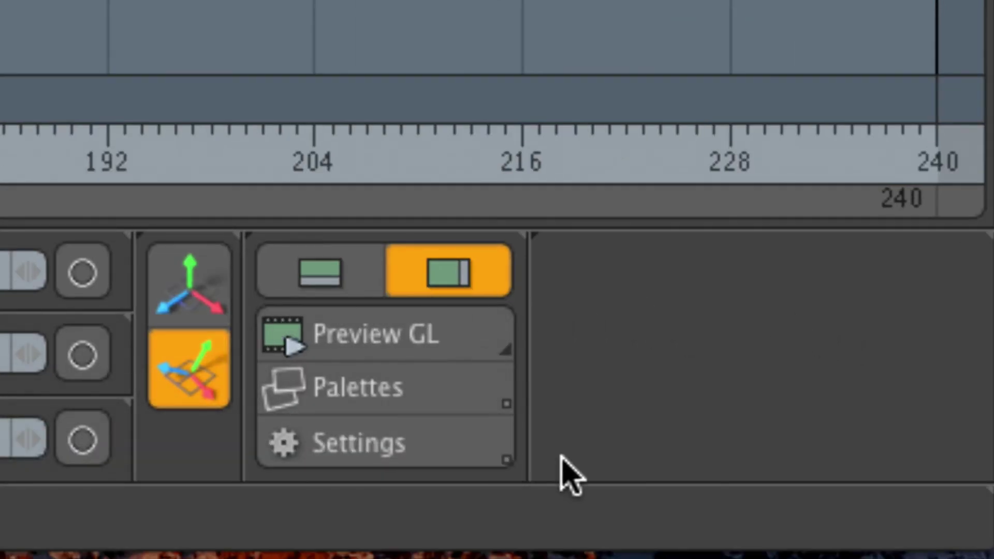
click(215, 368)
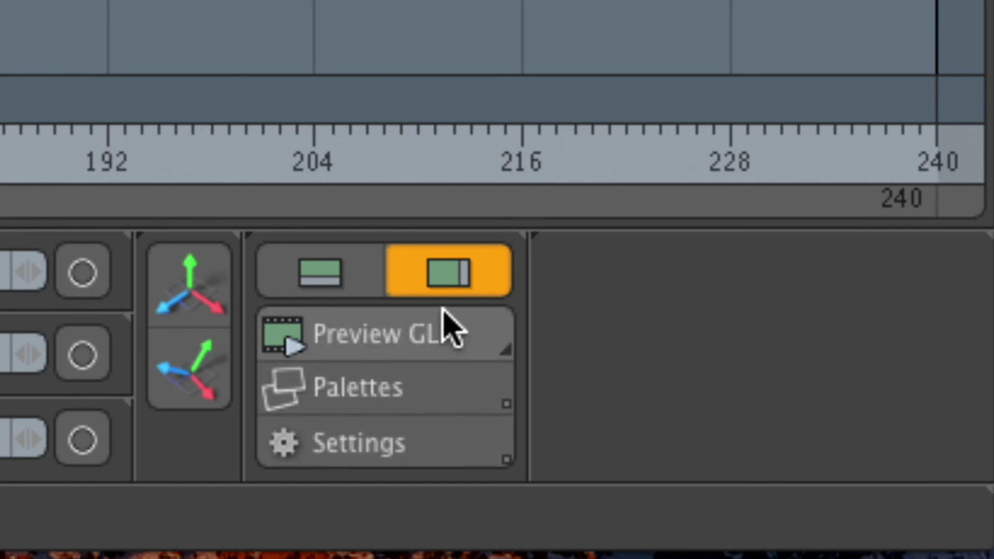
Record a full-size GL movie of the animation and save it to the Desktop as playblast_record_gl in Express Quicktime format.
drag(434, 352, 477, 355)
drag(534, 539, 440, 337)
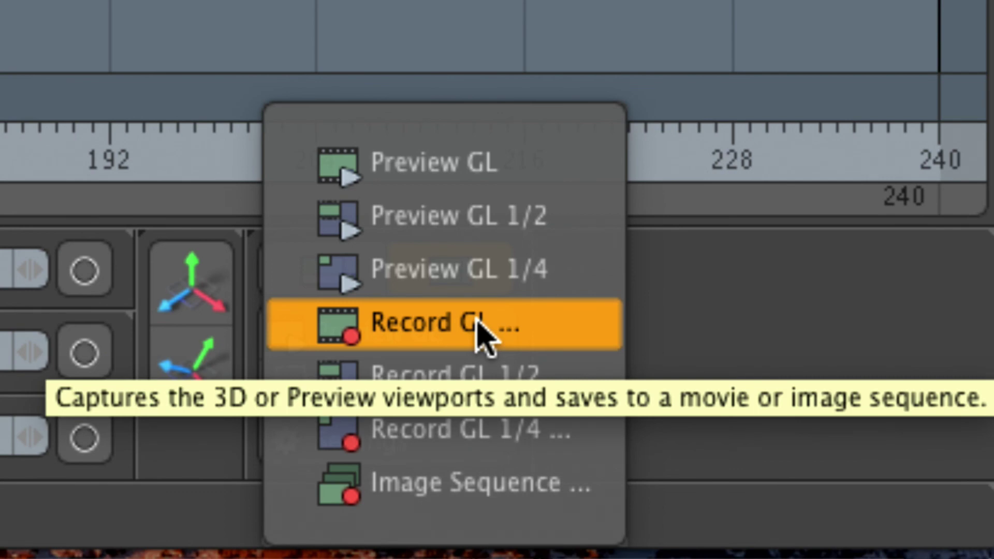
click(477, 323)
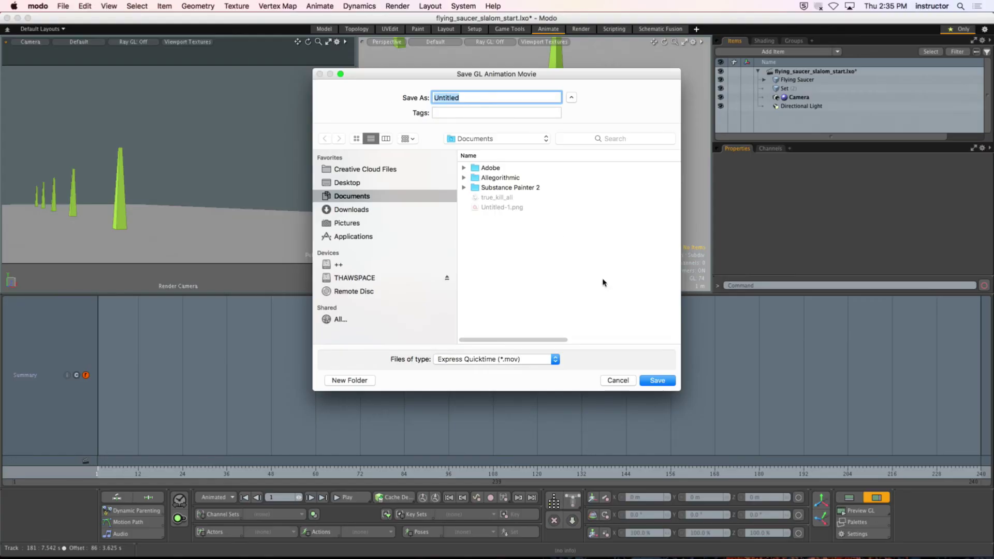
click(333, 185)
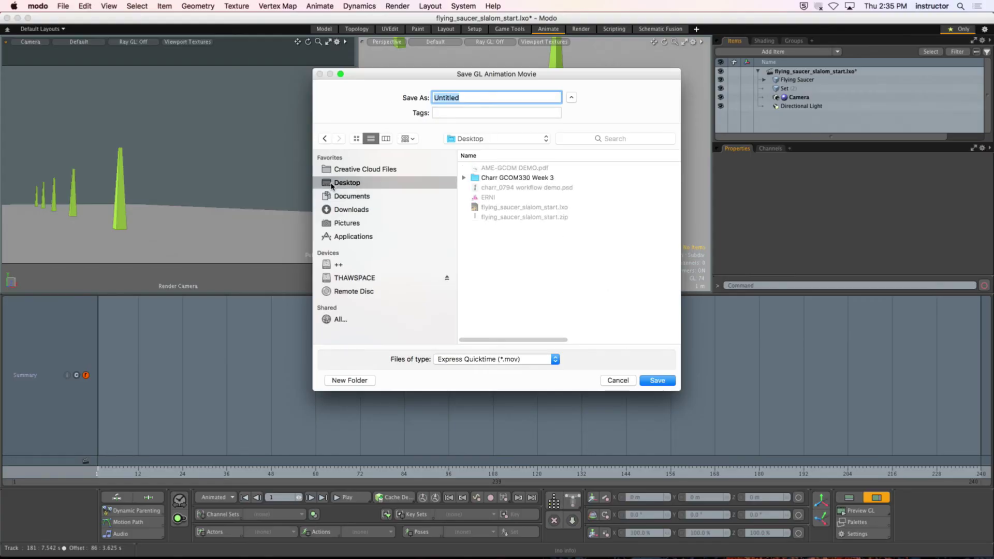
text(playblast_record_gl)
click(653, 382)
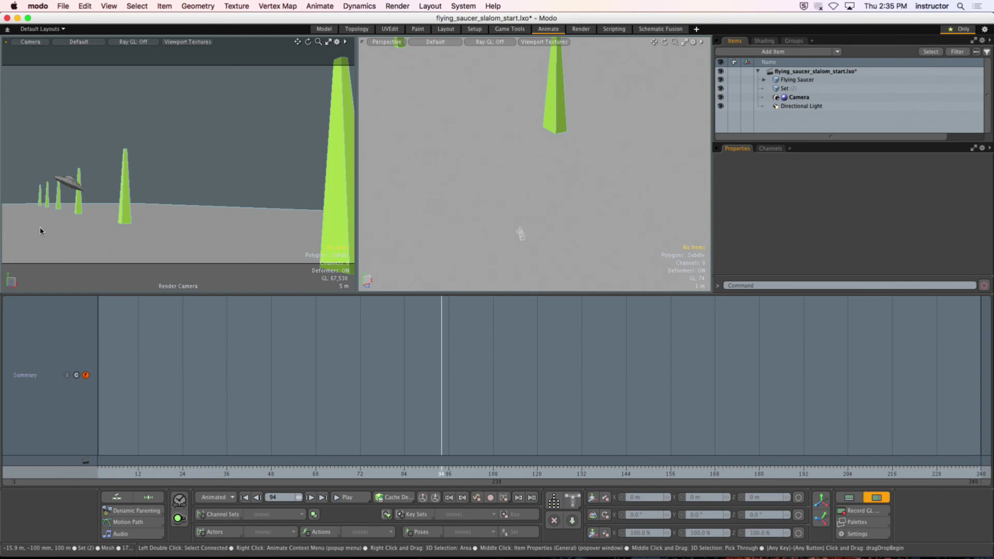
Hide Modo and play playblast_record_gl.mov from the desktop in QuickTime Player.
click(37, 5)
click(72, 66)
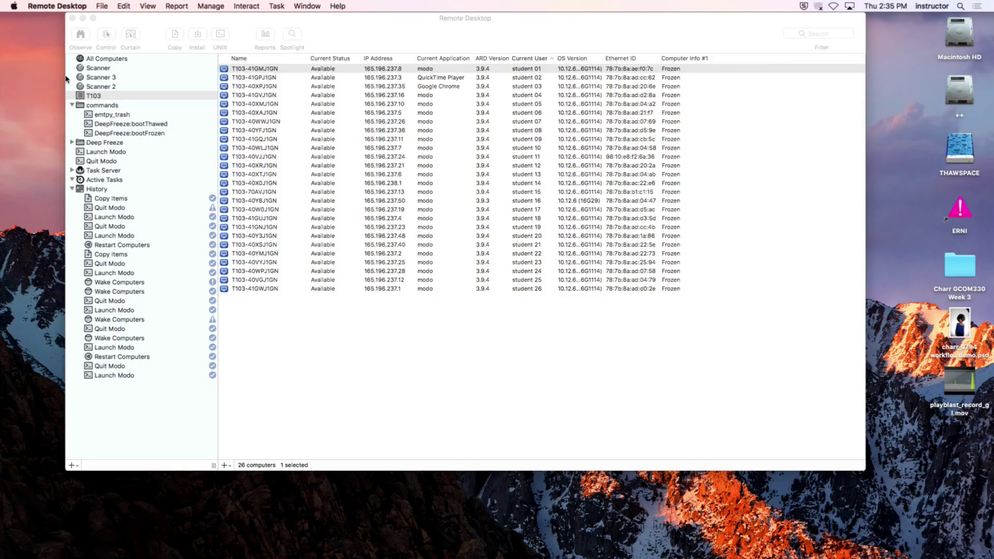
double_click(959, 382)
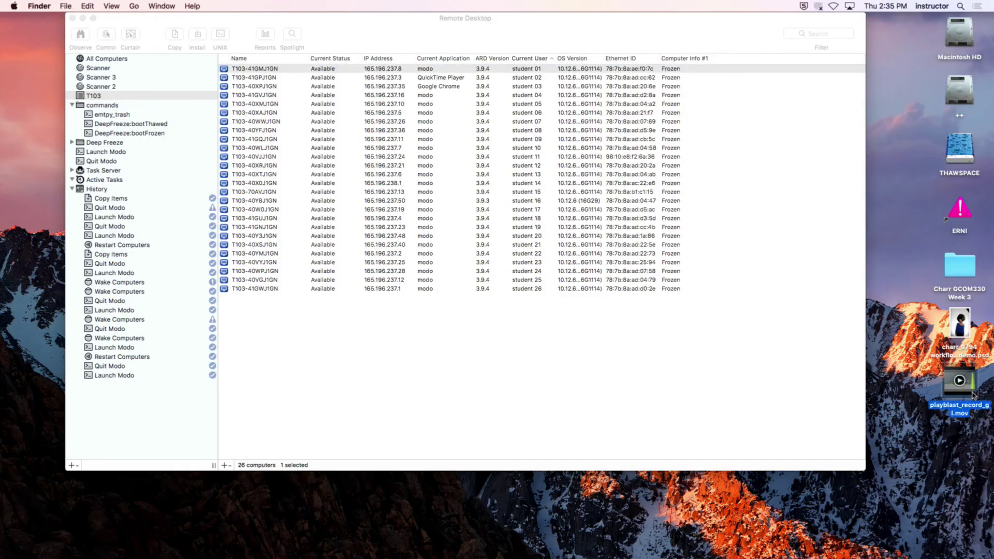
click(202, 239)
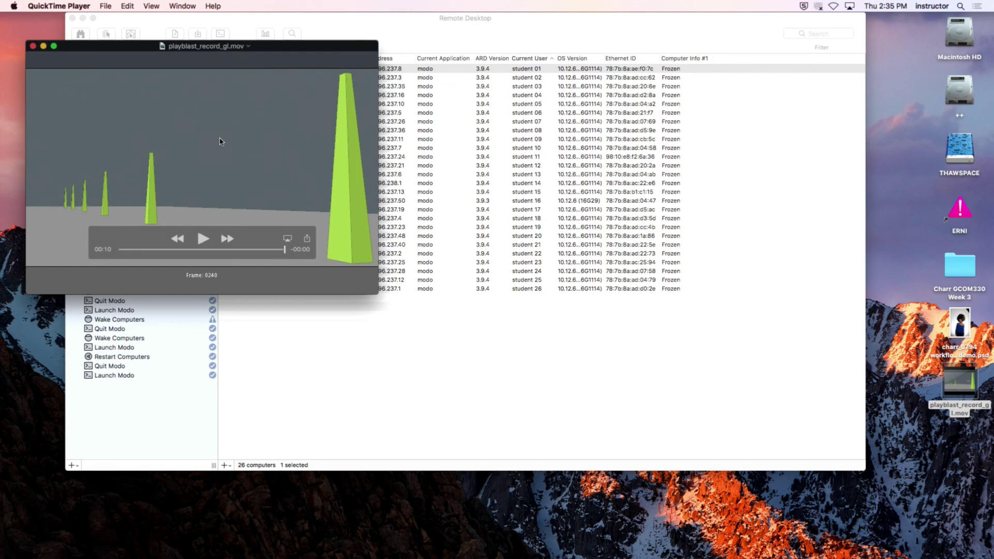
Switch back to Modo, generate a full-size GL preview of the animation, play it in QuickTime Player and close it.
mouse_move(303, 557)
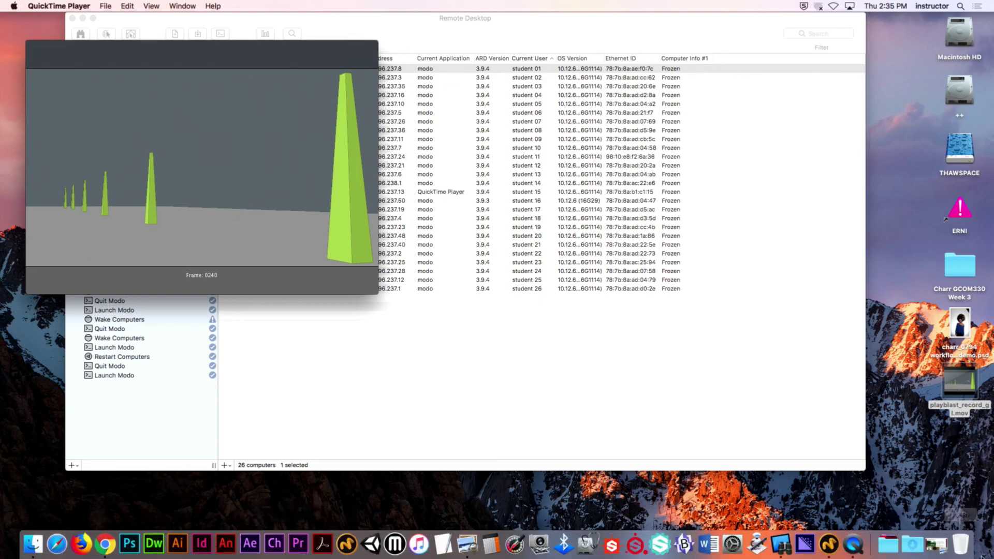
click(828, 545)
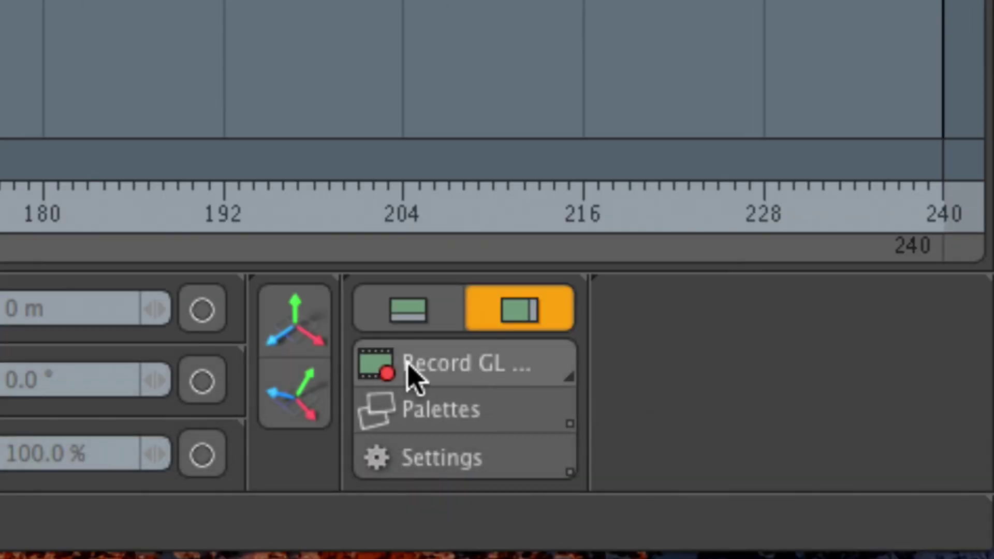
drag(501, 371, 491, 228)
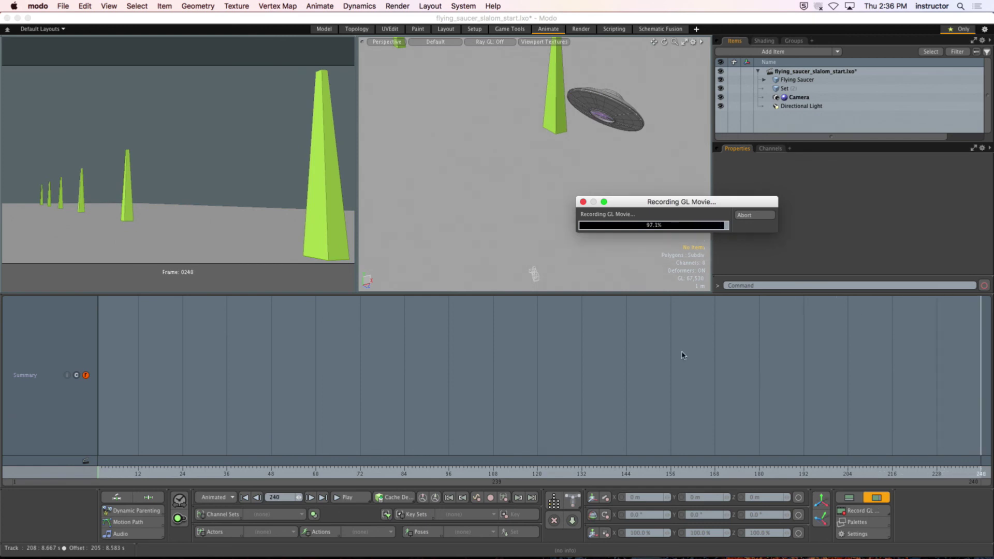
drag(196, 202, 555, 140)
click(583, 249)
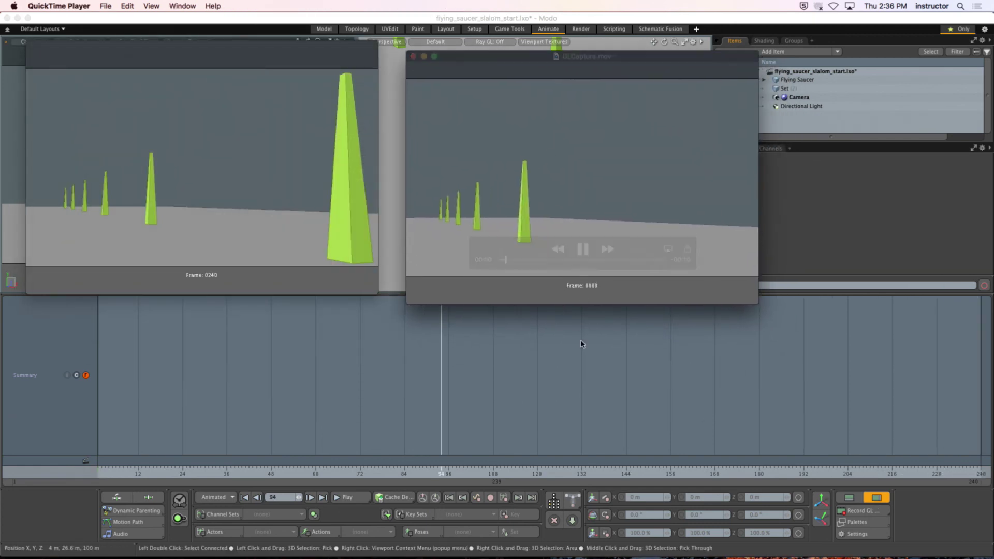
drag(630, 241, 595, 271)
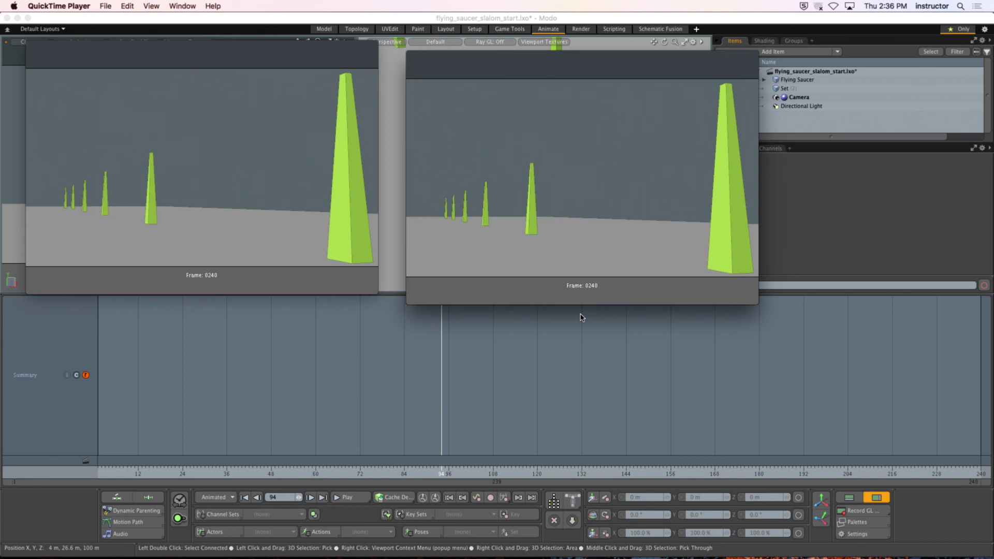
mouse_move(555, 267)
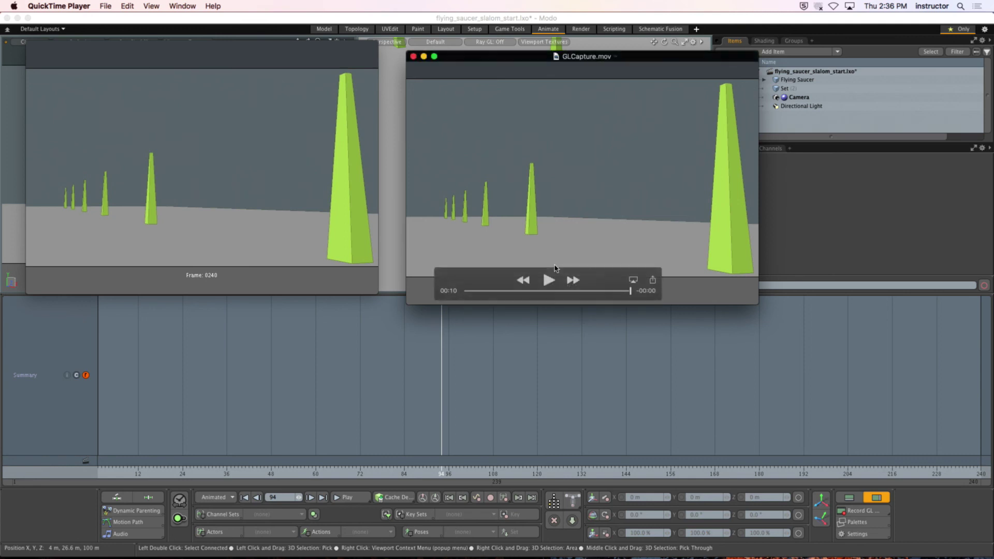
click(413, 57)
drag(191, 54, 381, 111)
mouse_move(965, 558)
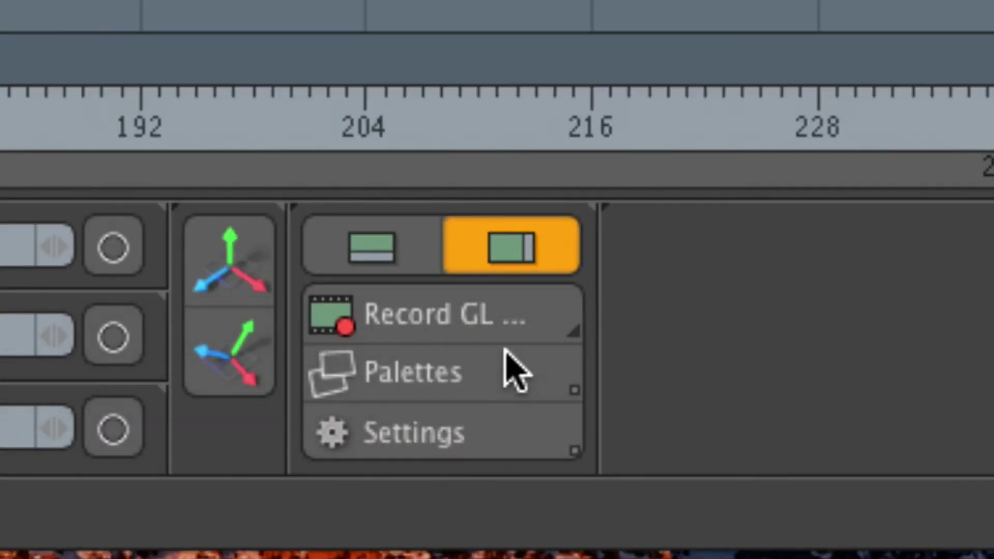
click(489, 328)
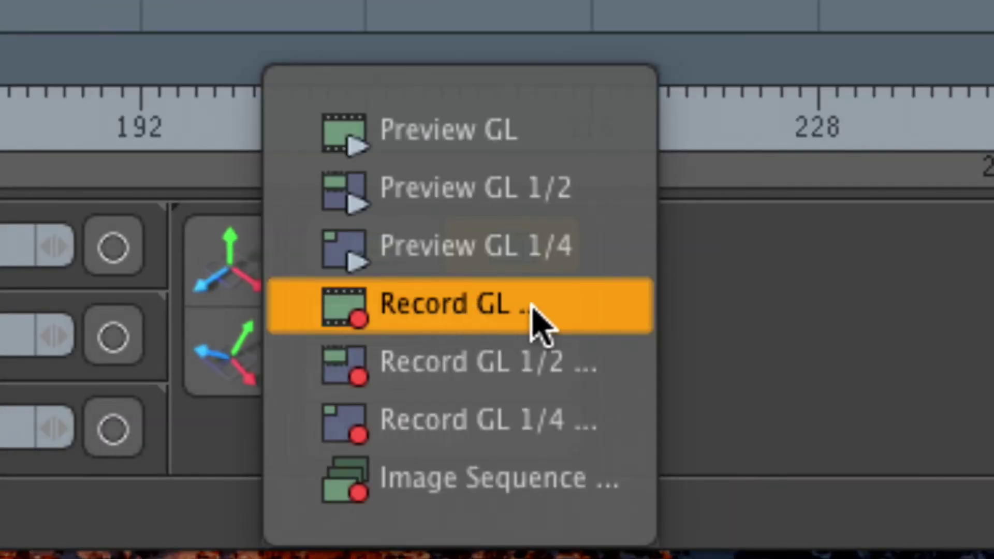
click(647, 326)
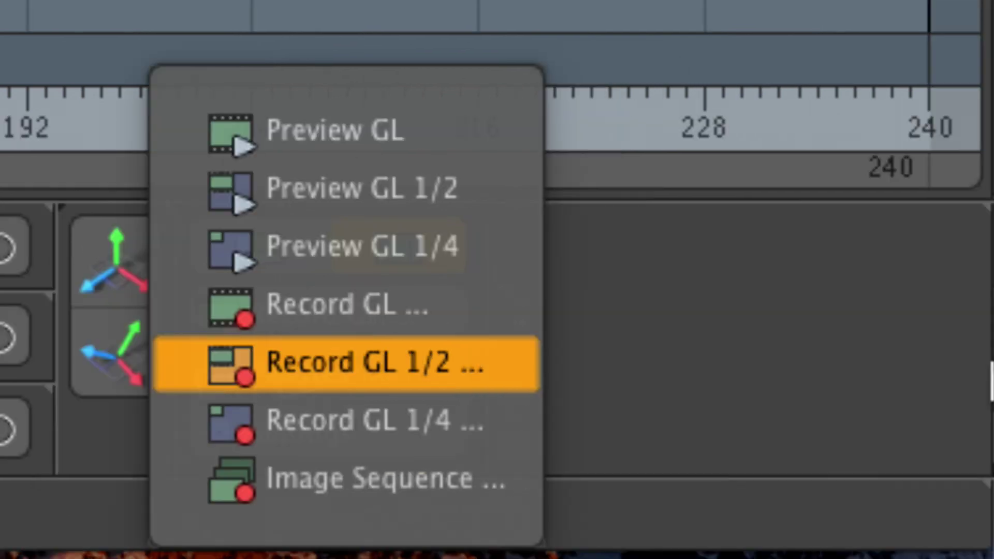
click(948, 370)
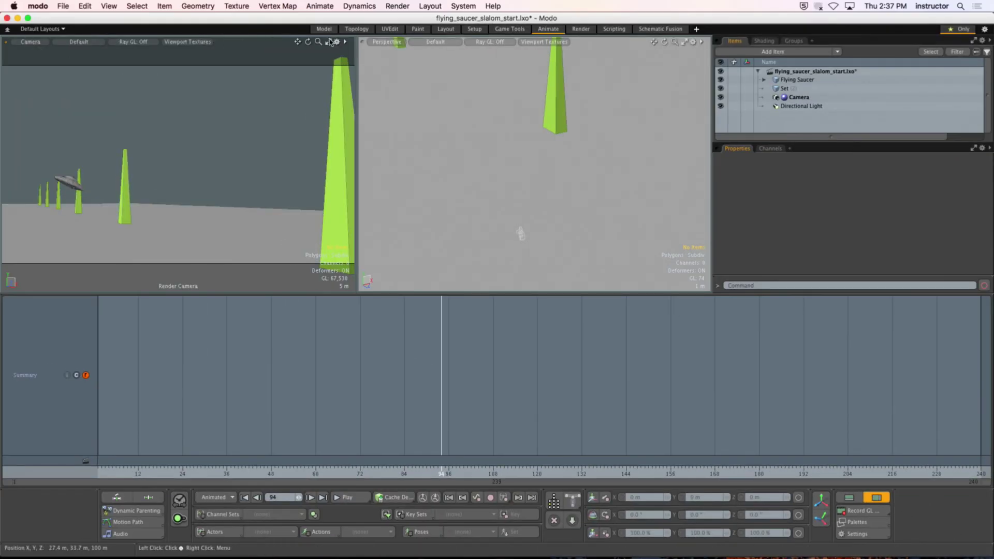
Shrink the camera viewport to a narrow strip beside the Perspective view and leave no item selected.
drag(358, 293, 666, 420)
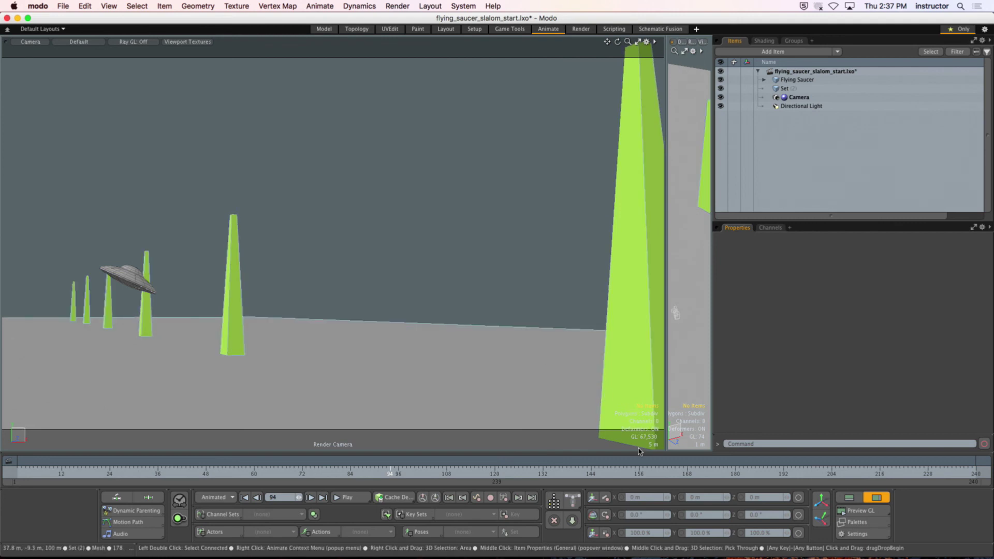
drag(639, 453, 638, 294)
drag(666, 244, 65, 213)
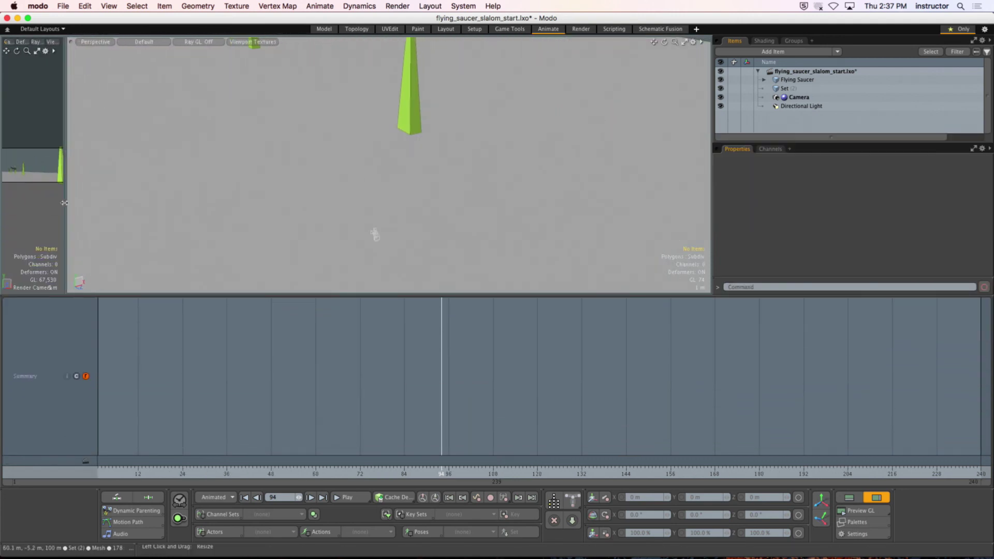
click(31, 211)
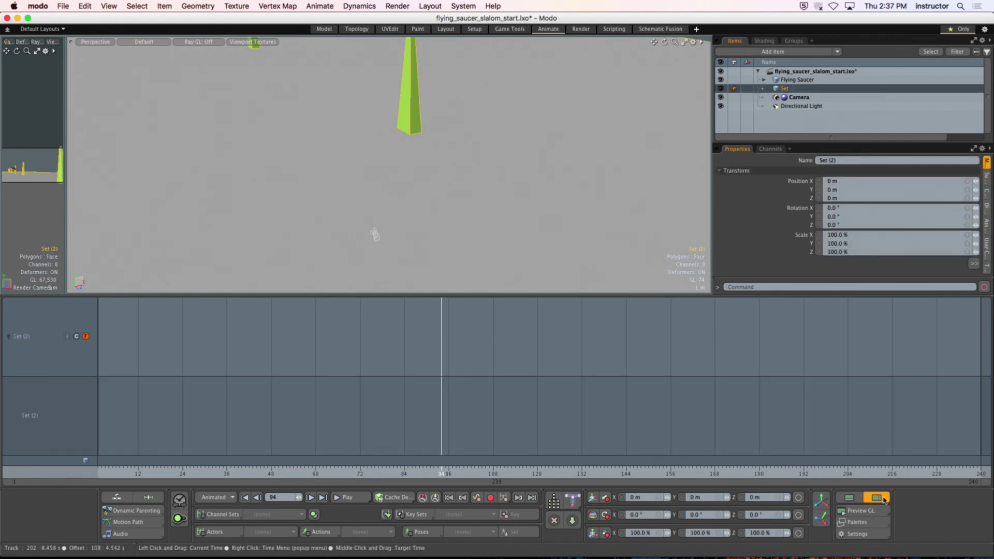
click(14, 123)
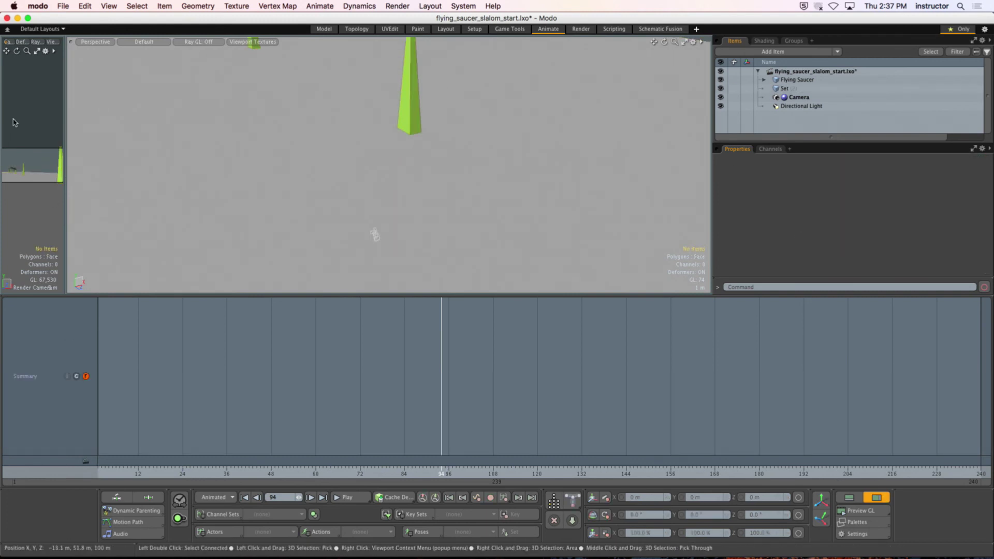
Record a full-size GL movie from the narrow camera viewport and save it to the Desktop as playblast_record_gl_2.
click(861, 510)
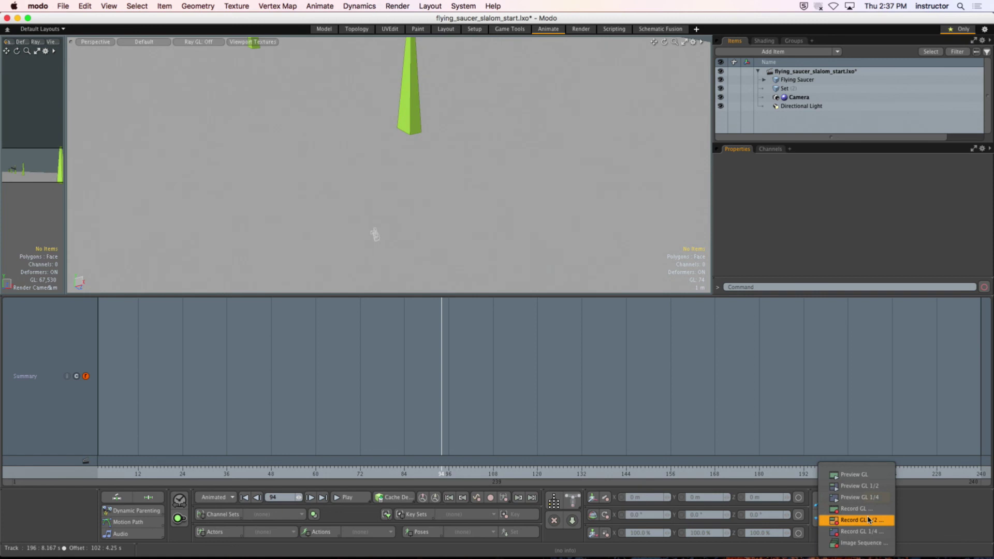
click(857, 508)
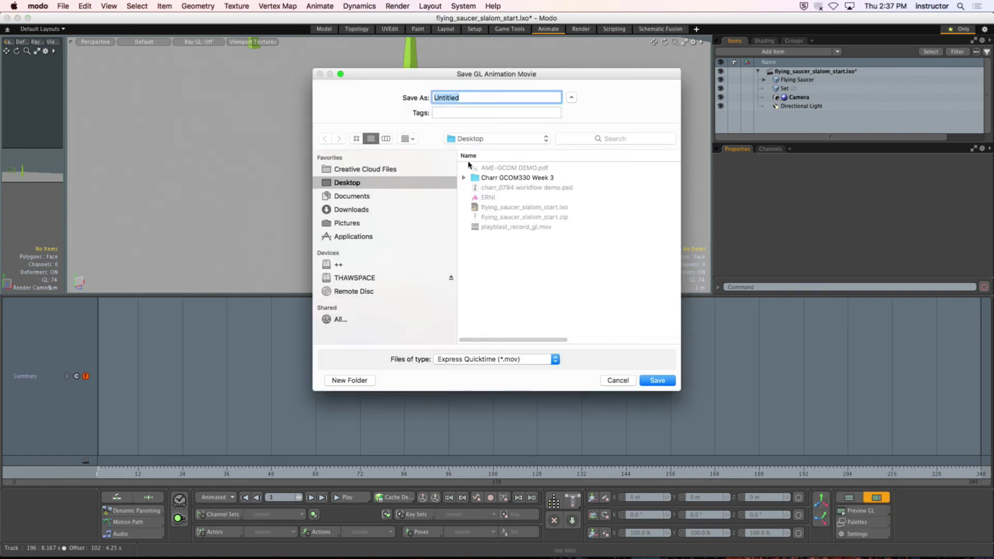
click(507, 226)
click(508, 97)
click(658, 380)
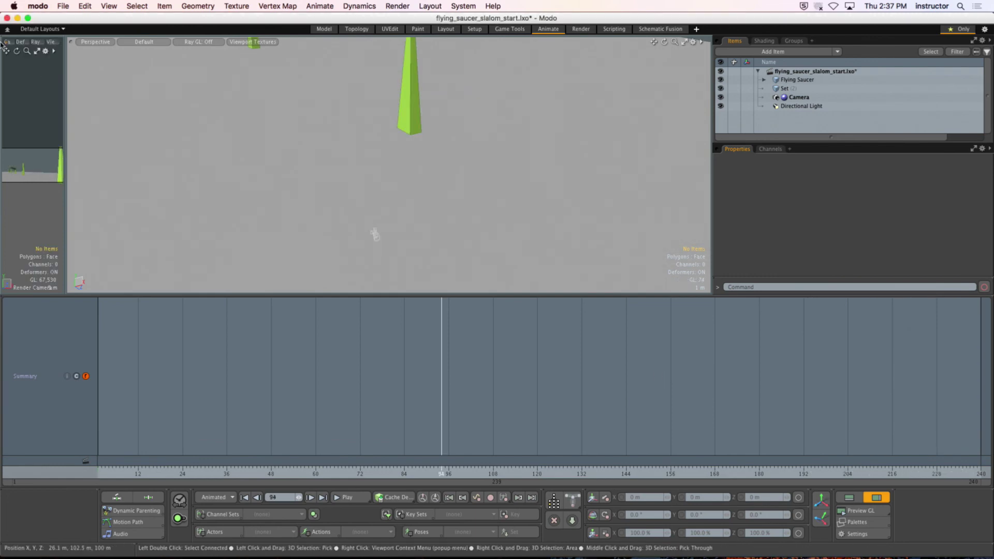
Hide Modo, open playblast_record_gl_2.mov from the desktop to check its proportions, and close both open movies.
click(38, 5)
click(49, 68)
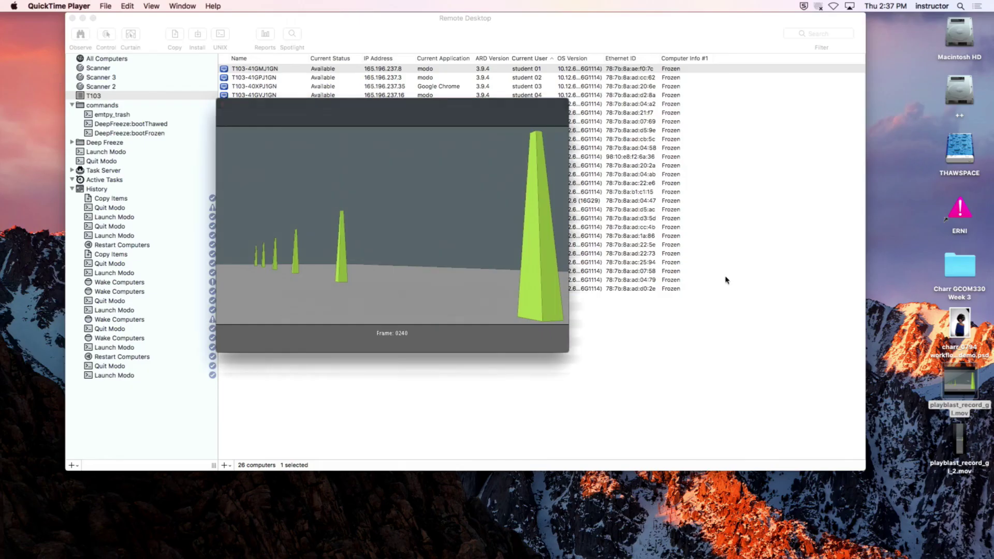
double_click(938, 448)
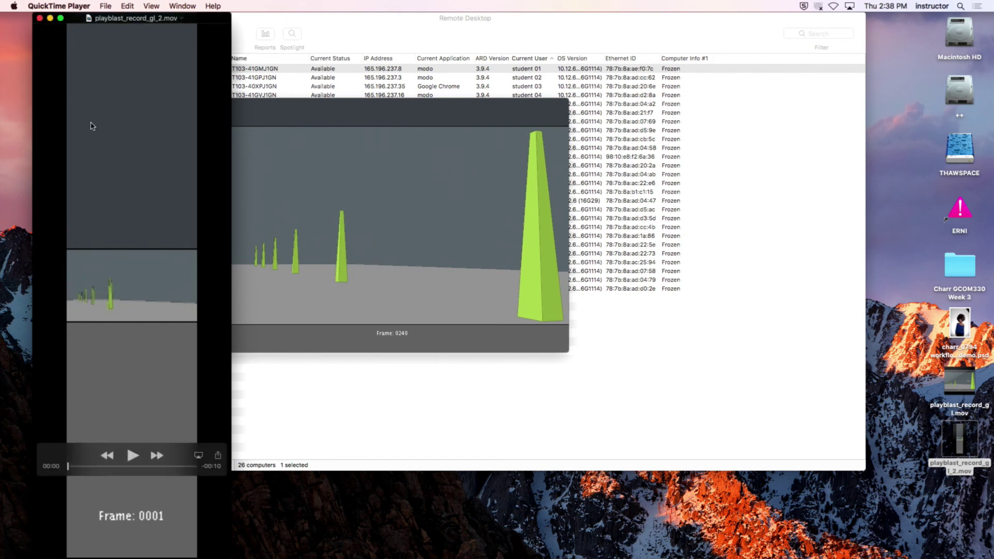
click(40, 20)
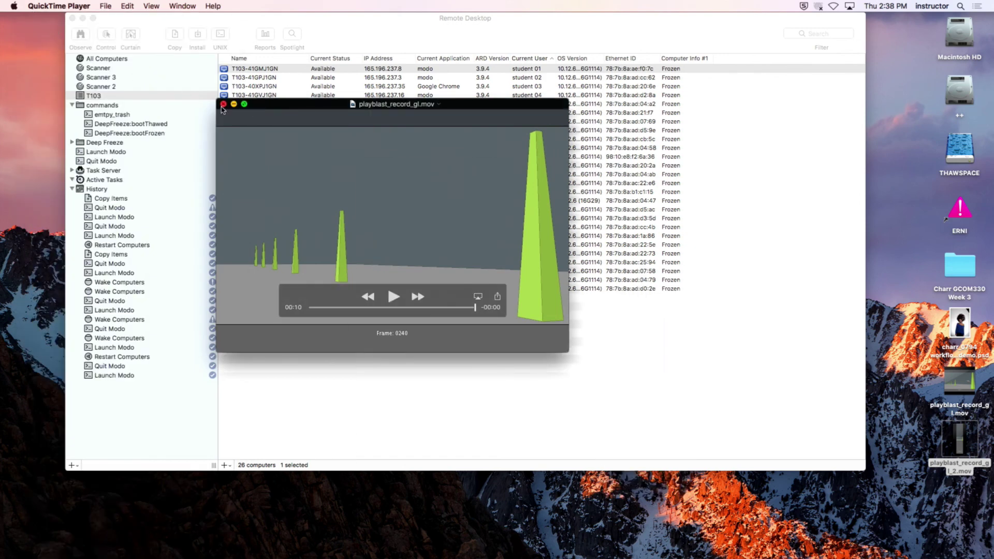
click(224, 107)
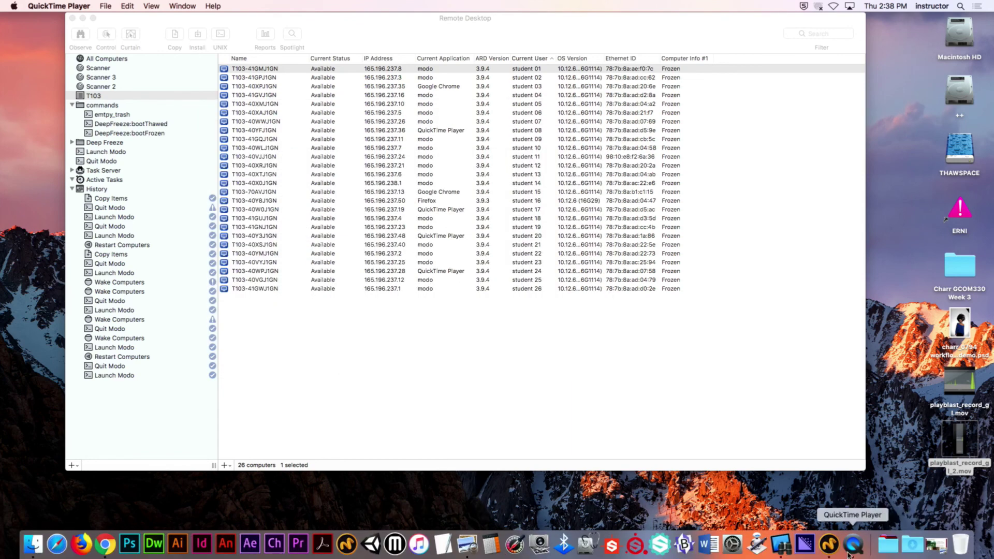
Return to Modo and enlarge the camera viewport to take up most of the space above a shortened timeline.
click(832, 550)
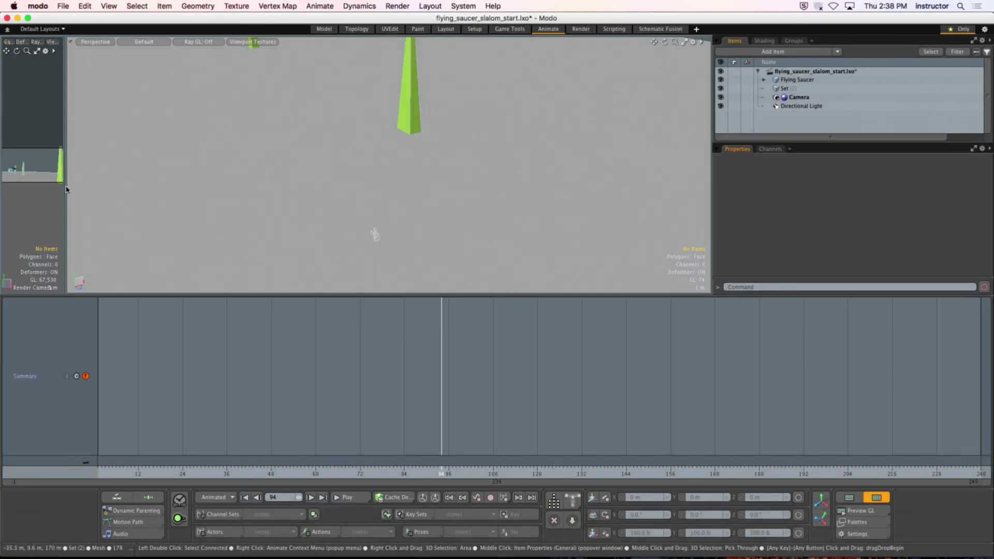
drag(65, 191, 454, 244)
drag(522, 295, 482, 425)
drag(455, 267, 685, 269)
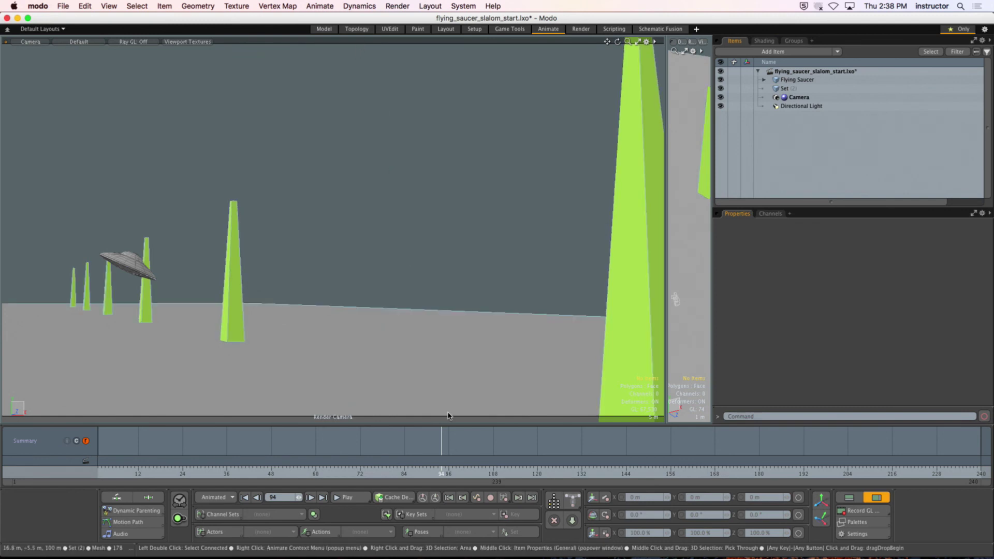
drag(478, 426, 477, 416)
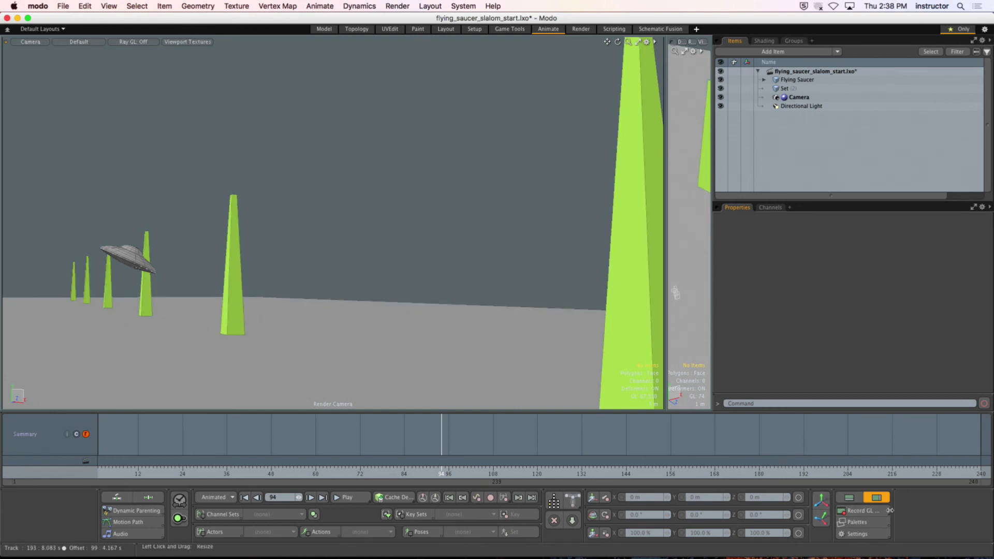
Record a full-size GL movie from the enlarged camera viewport and save it to the Desktop as playblast_record_gl3.
click(860, 514)
click(883, 515)
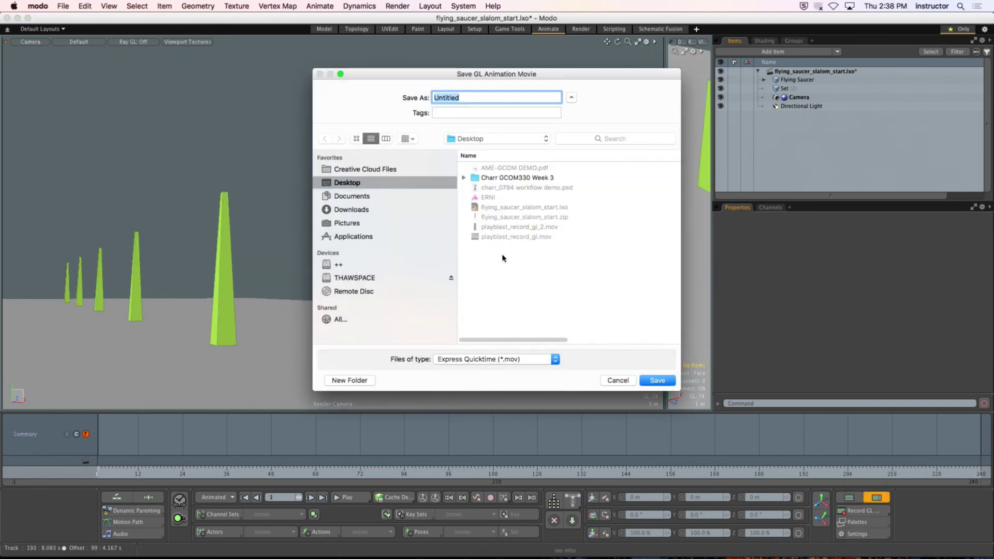
click(514, 238)
click(506, 96)
key(Return)
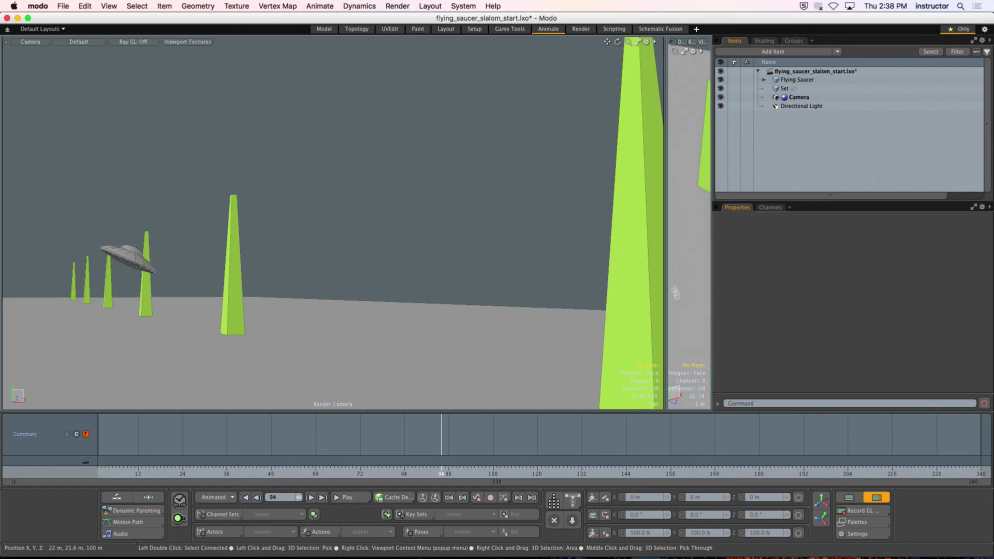
Hide Modo and open playblast_record_gl3.mov from the desktop.
click(39, 6)
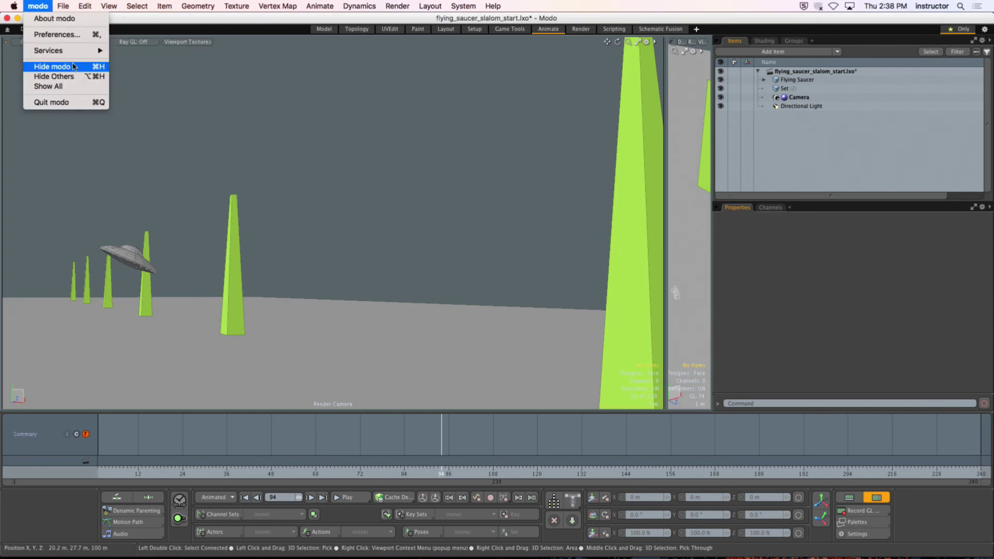
click(41, 66)
double_click(959, 496)
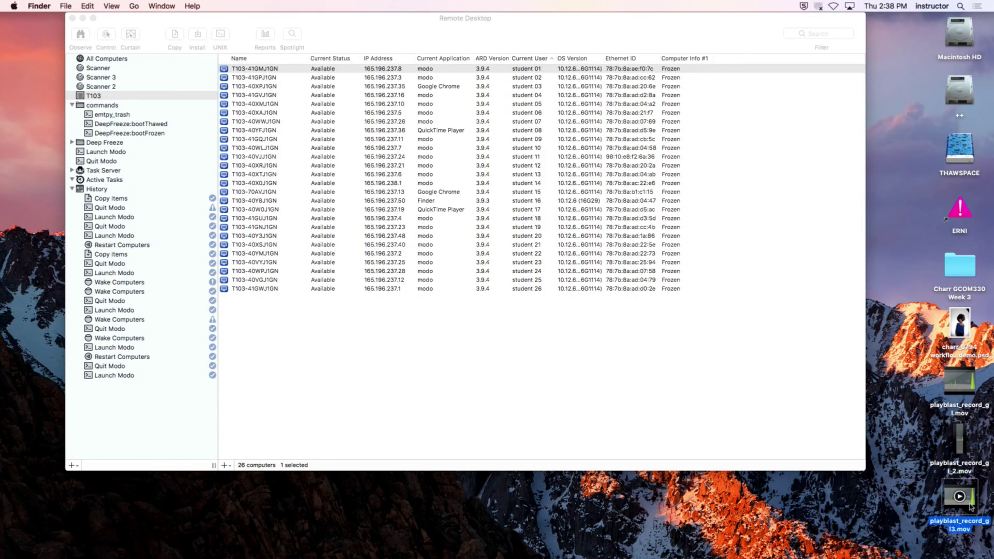
Watch playblast_record_gl3.mov in QuickTime Player, and return to Modo to look over the Record GL options.
click(359, 337)
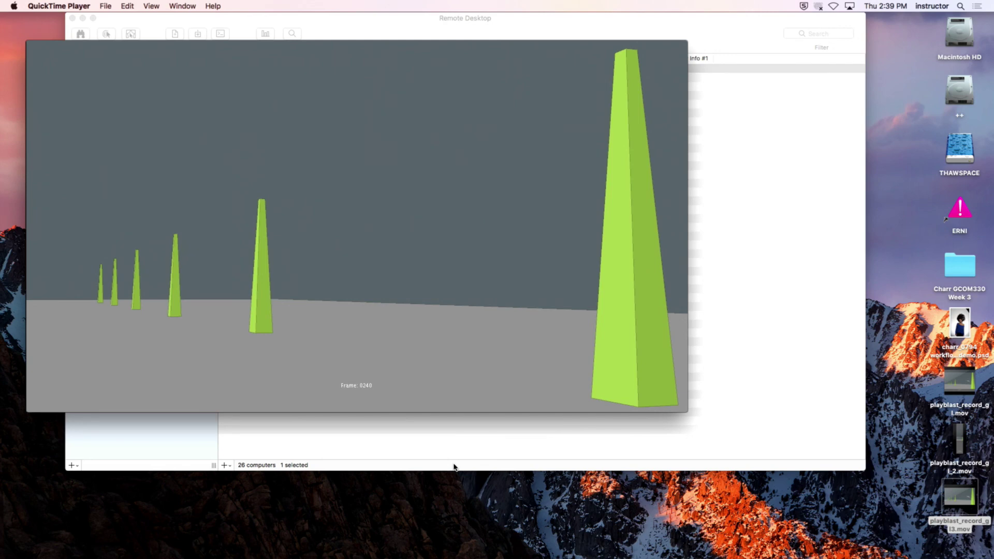
mouse_move(455, 557)
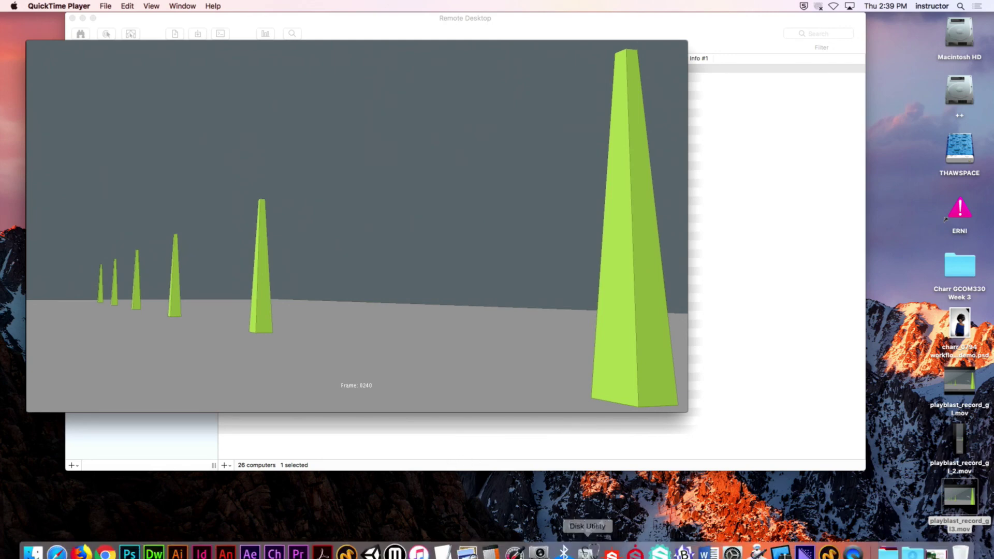
click(828, 548)
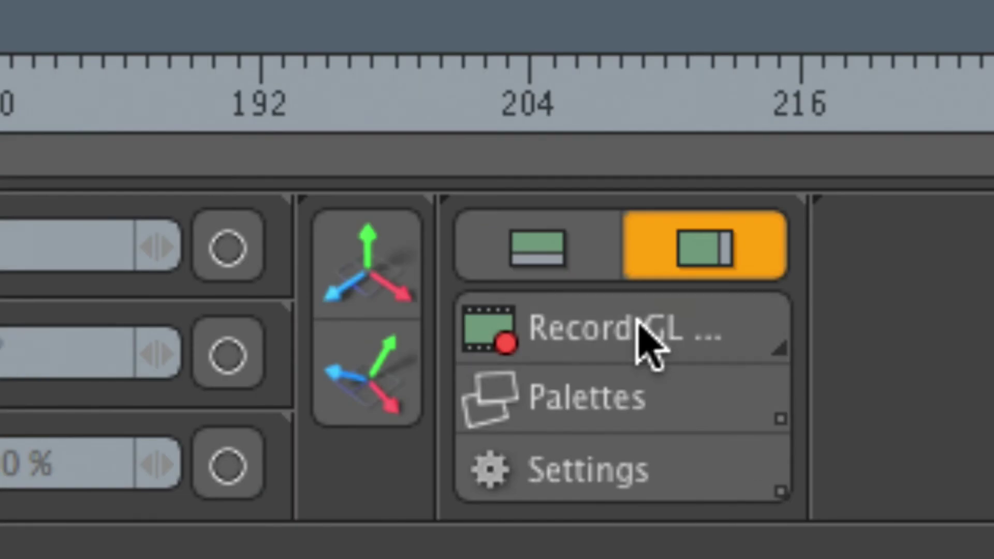
click(694, 380)
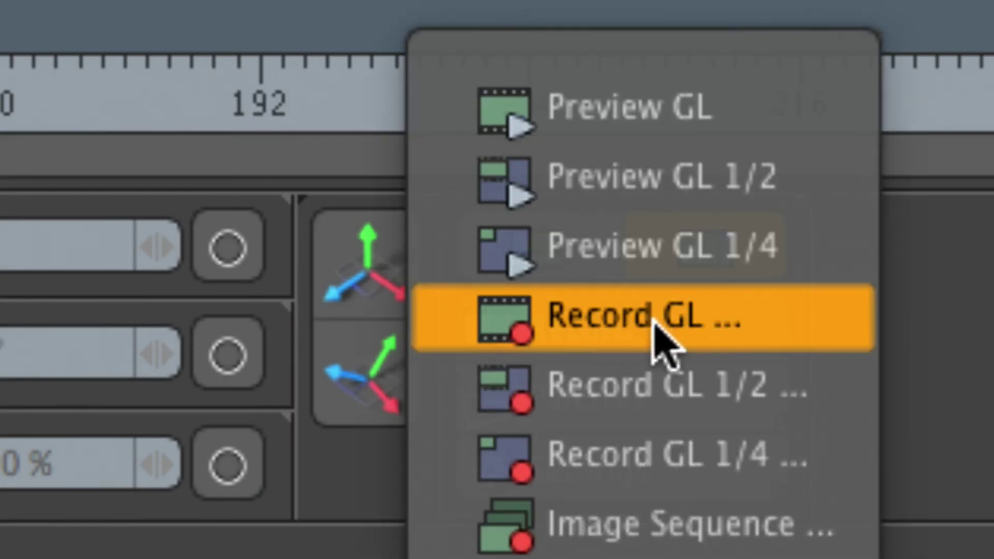
click(659, 333)
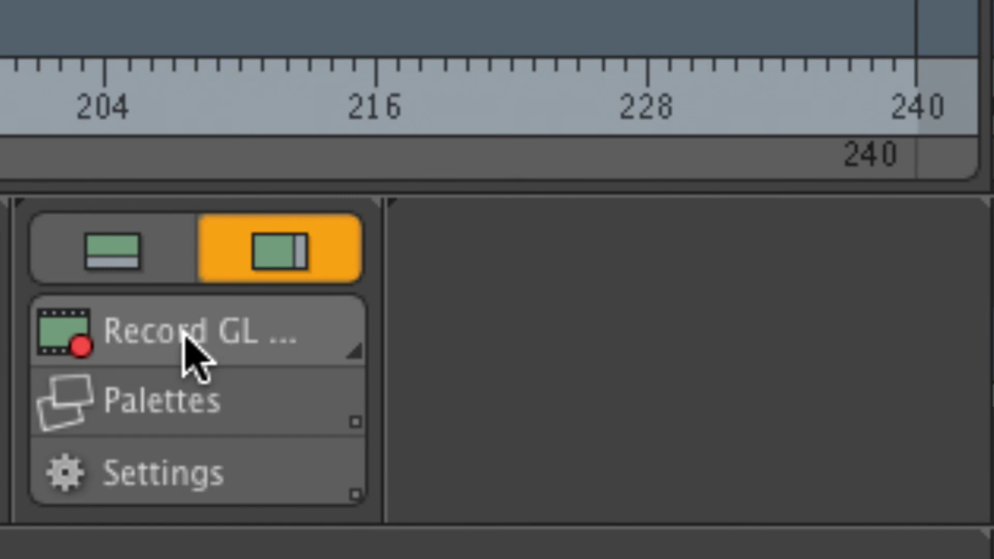
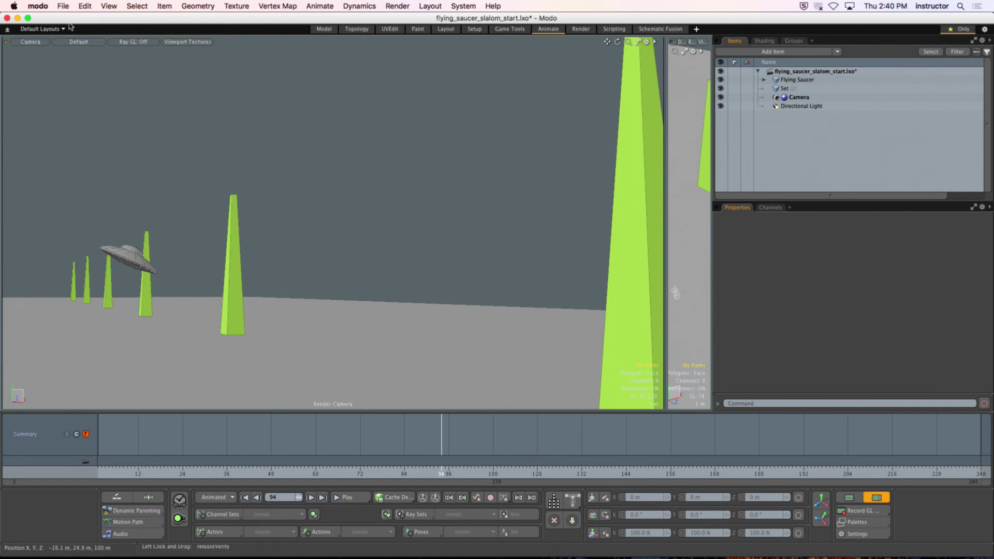
click(63, 6)
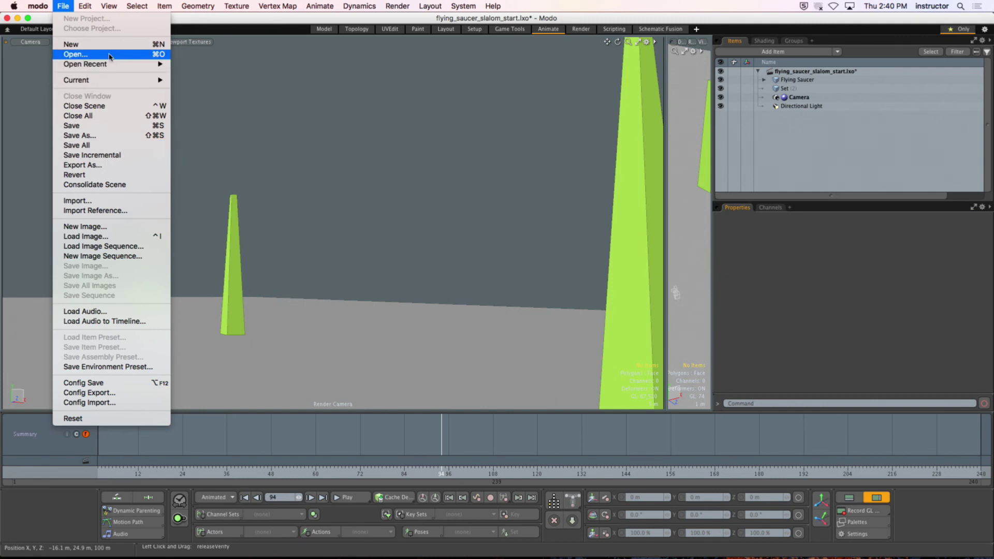
click(365, 139)
mouse_move(225, 556)
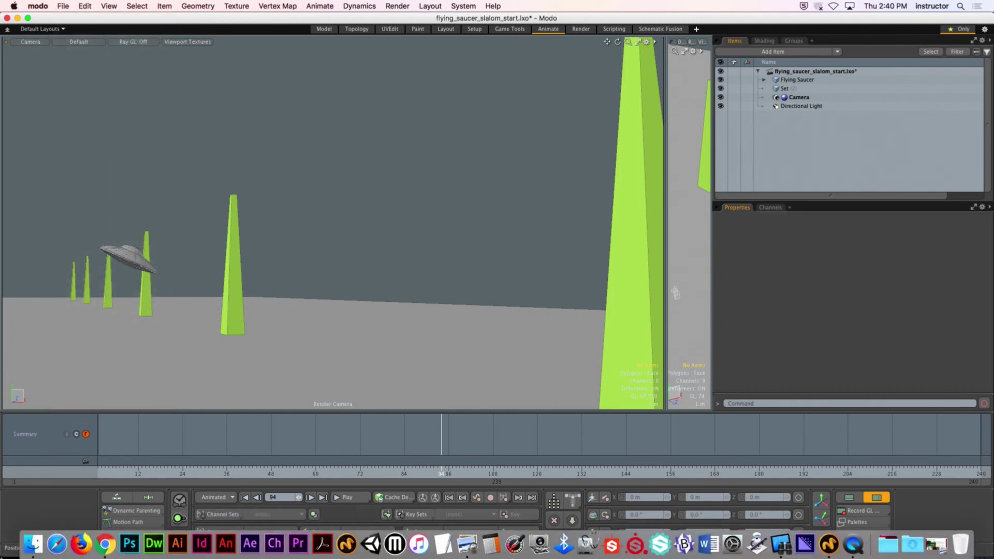
click(33, 544)
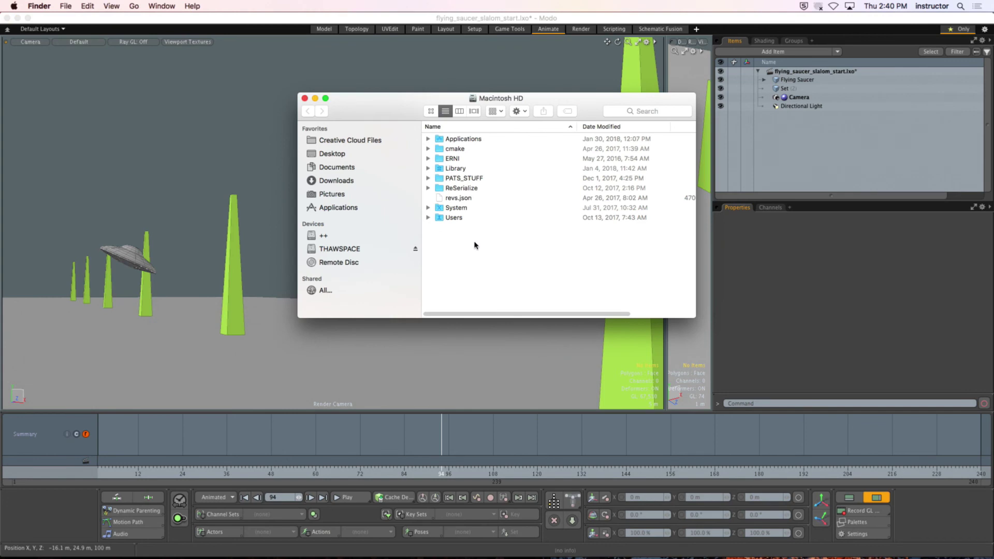
Switch to Chrome and open the Modo Bot Landing homework from Week 03 of the course modules.
mouse_move(417, 554)
click(106, 545)
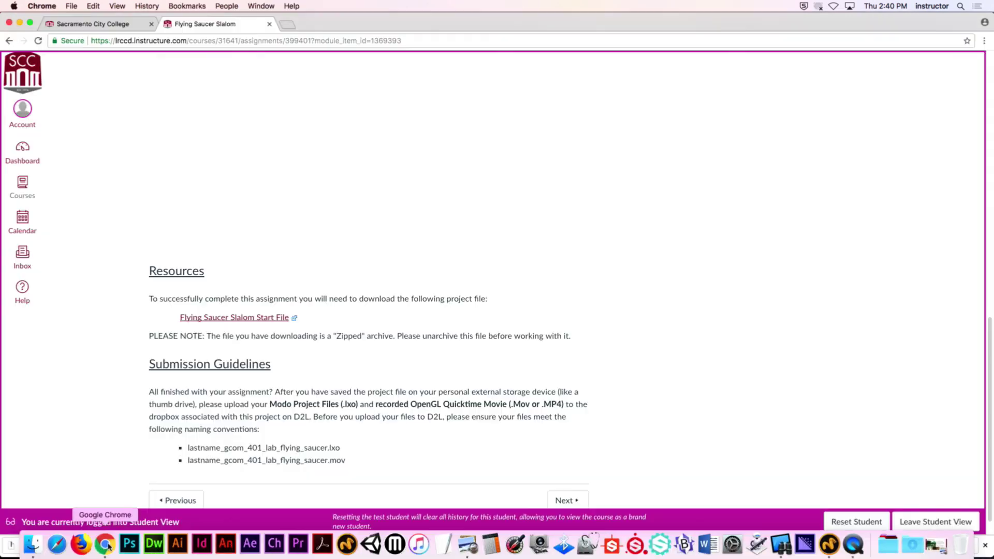
scroll(318, 218, up, 15)
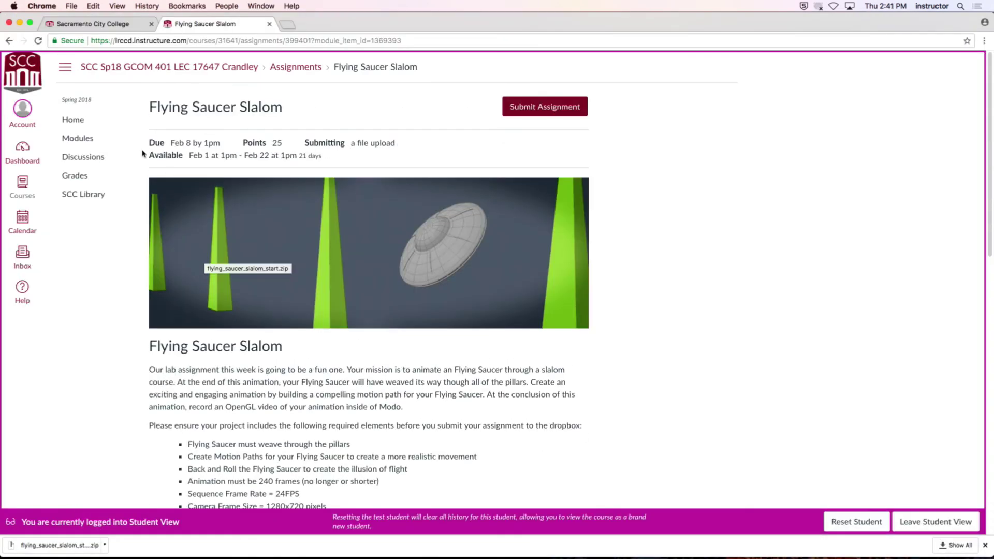
click(77, 138)
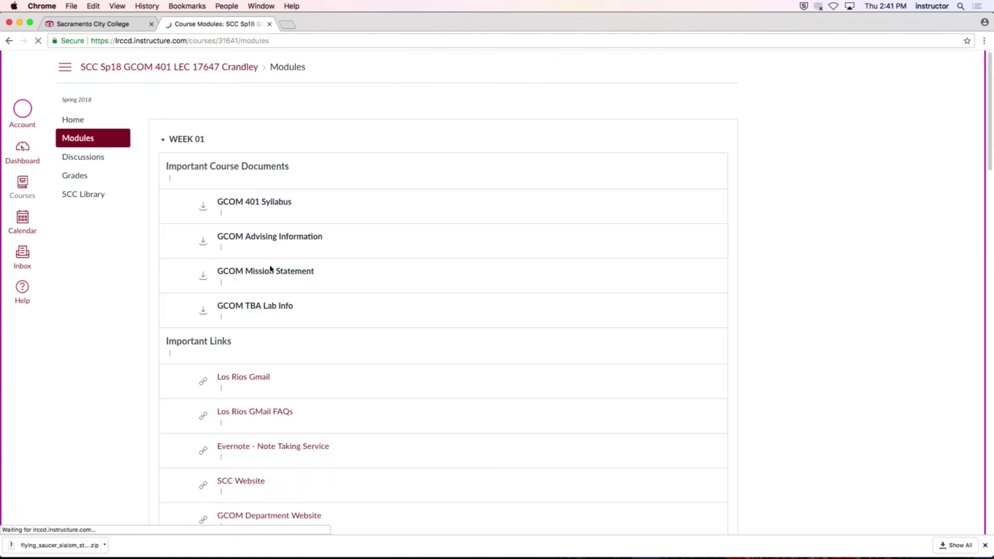
scroll(204, 311, down, 5)
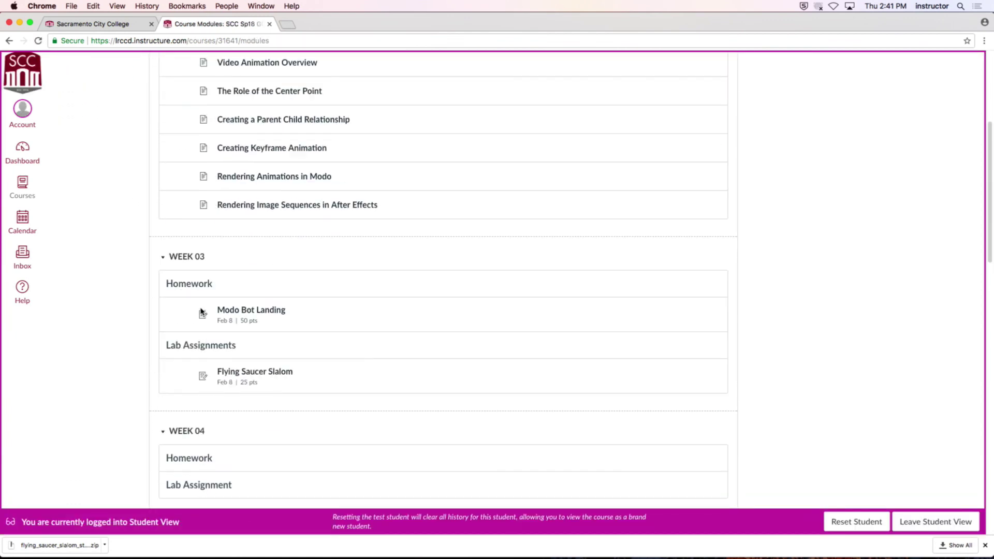
scroll(202, 312, down, 2)
click(248, 256)
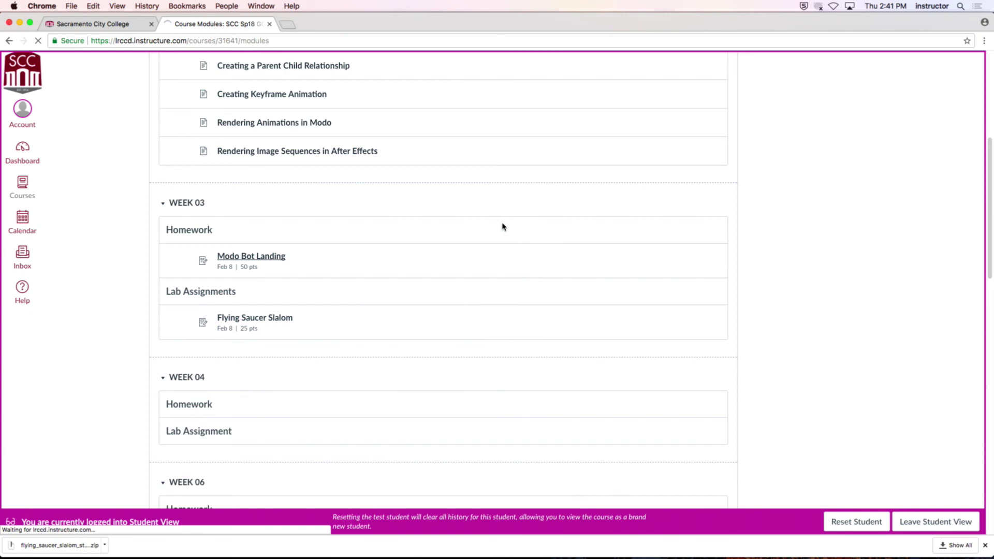
Download the Modo Bot Landing Project File from the Resources section of the assignment.
scroll(538, 317, down, 8)
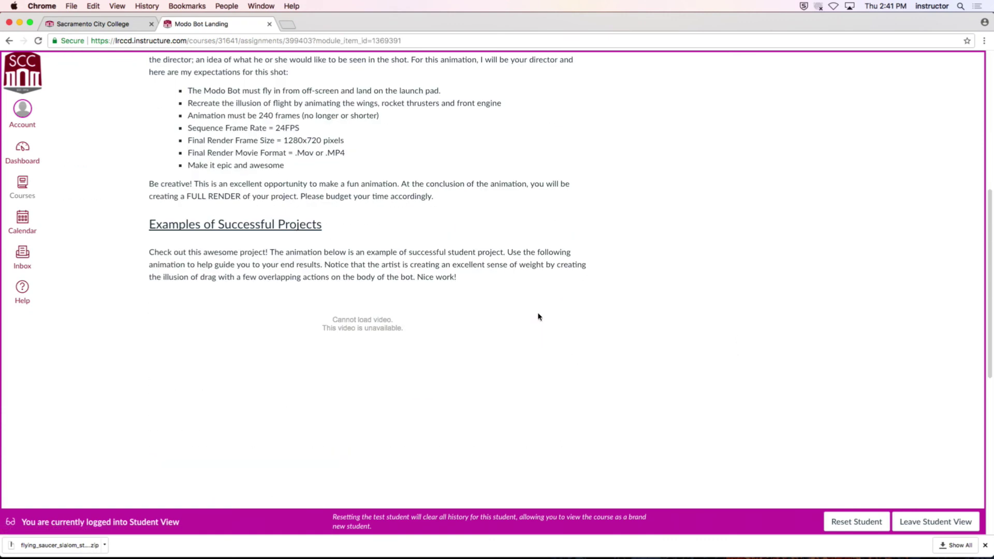
scroll(538, 317, down, 6)
click(248, 327)
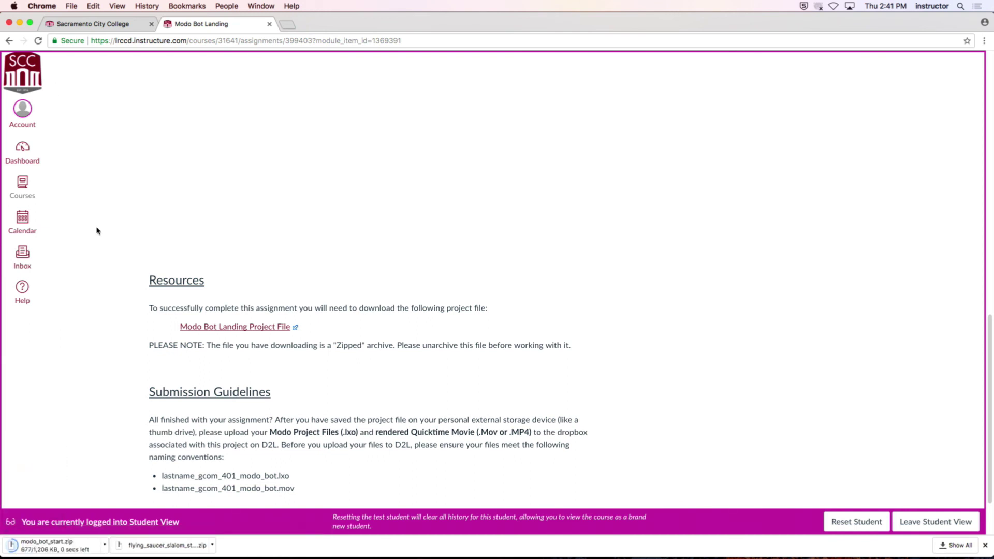
Hide Chrome and Modo to clear the way to the desktop.
click(42, 6)
click(70, 93)
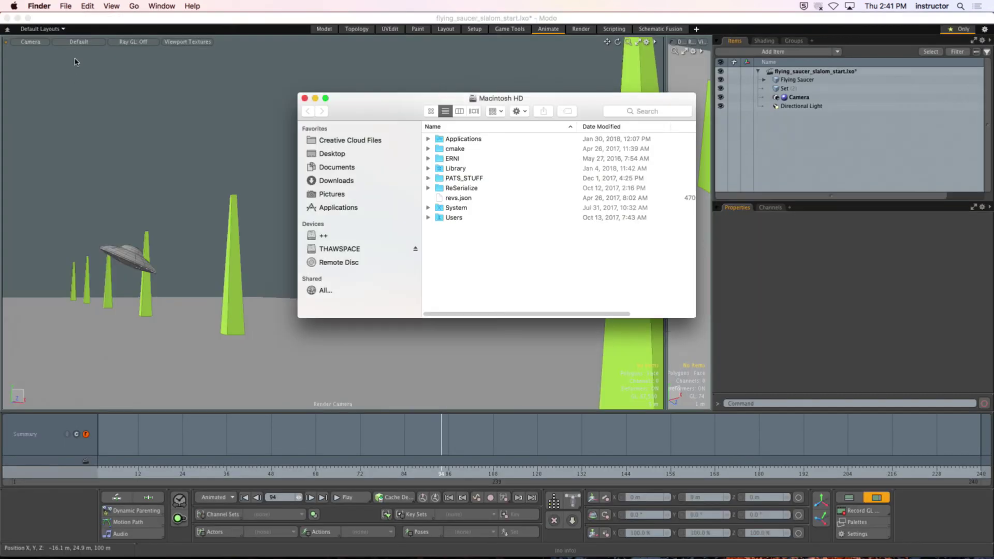
click(76, 19)
click(63, 6)
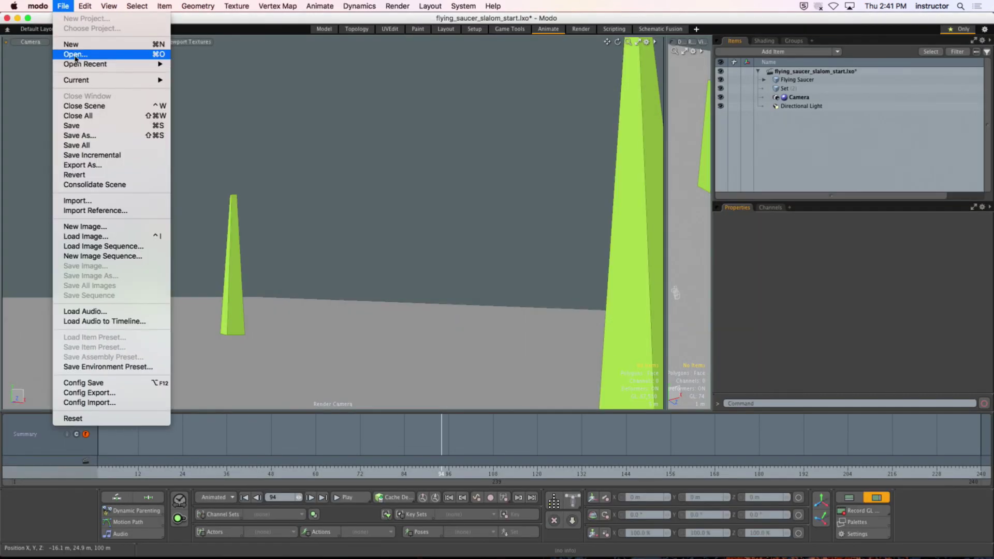
key(Escape)
click(38, 6)
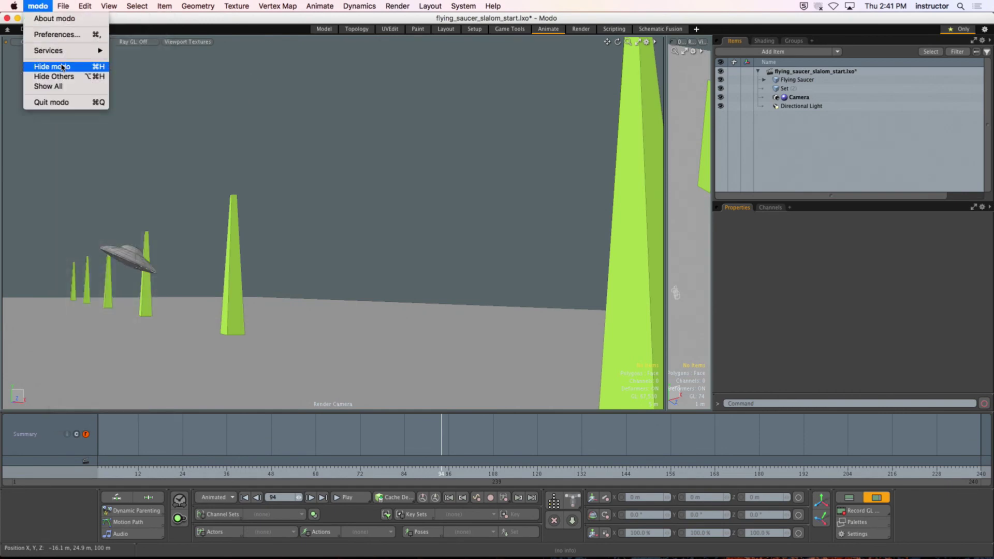
click(83, 64)
Move modo_bot_start.zip from the downloads to the desktop and unarchive it.
mouse_move(832, 553)
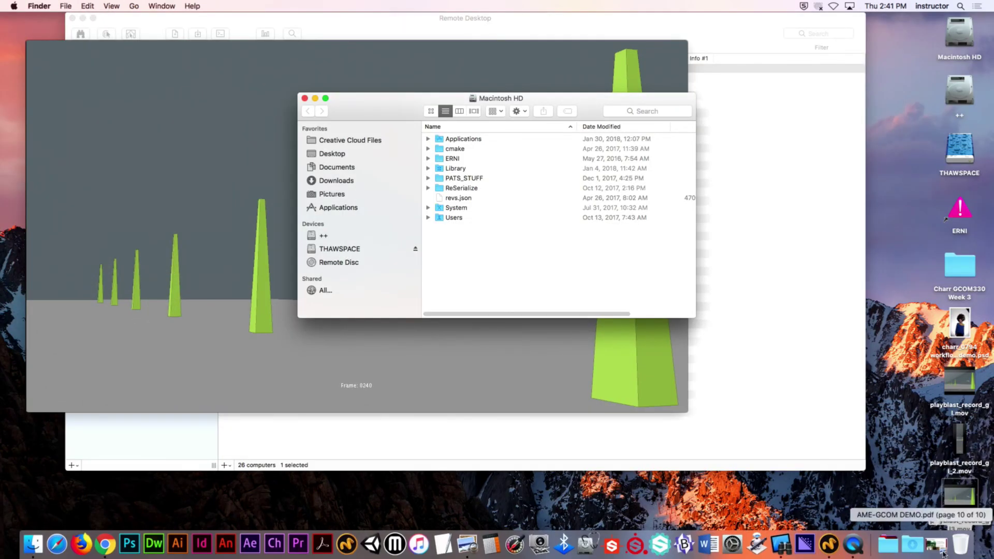
click(910, 546)
drag(912, 513, 904, 155)
click(903, 205)
double_click(900, 152)
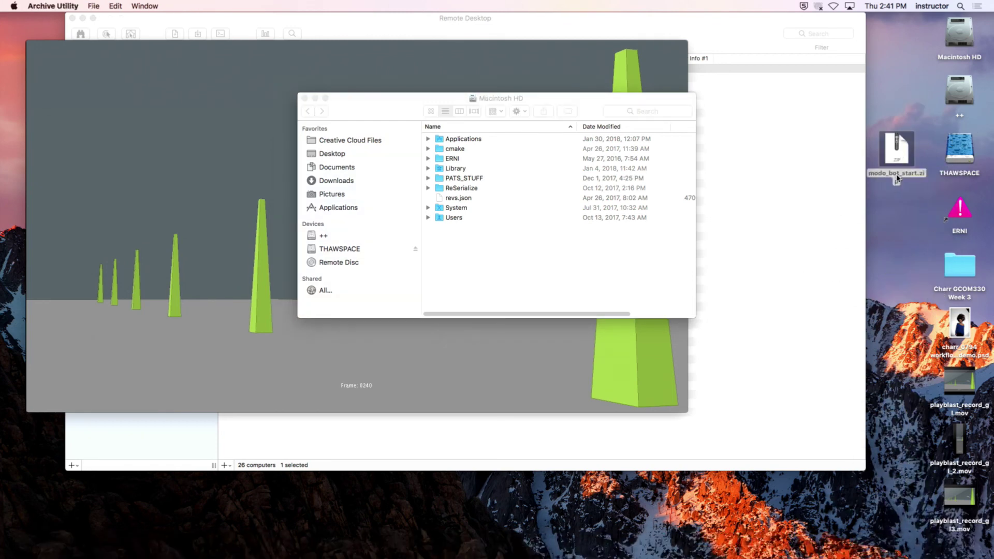
Open the modo_bot_start.lxo scene in Modo and view the bot from the front side.
click(897, 237)
double_click(916, 167)
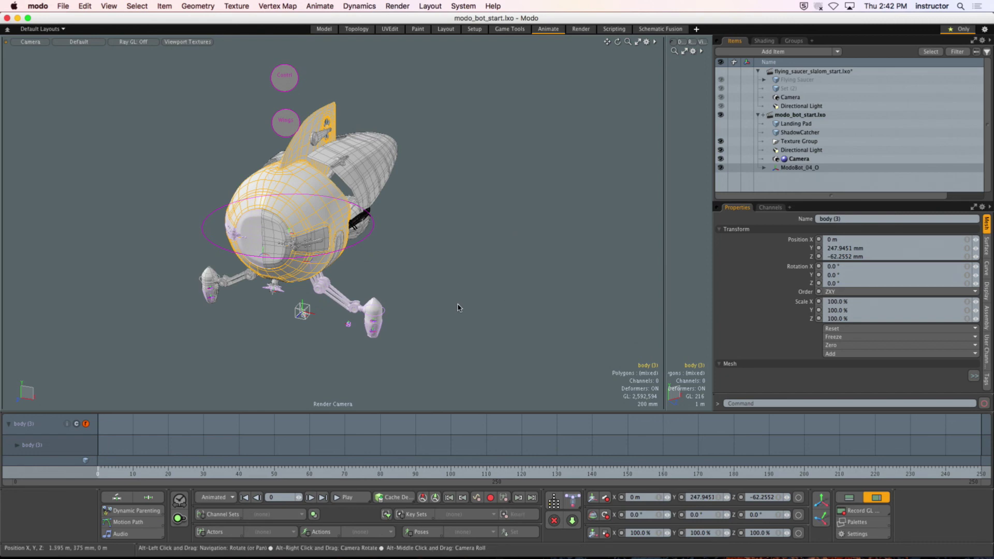
alt+drag(435, 270, 348, 214)
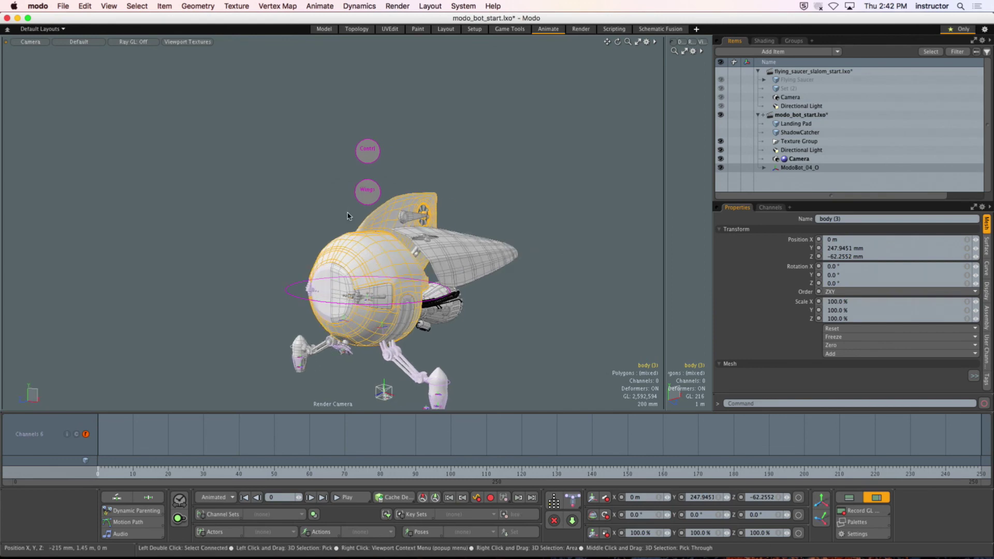
Select the Contrl locator above the bot, show its channel haul sliders and move them to an empty upper area of the camera view.
click(368, 150)
key(ctrl+h)
drag(350, 216, 160, 94)
alt+drag(368, 190, 333, 158)
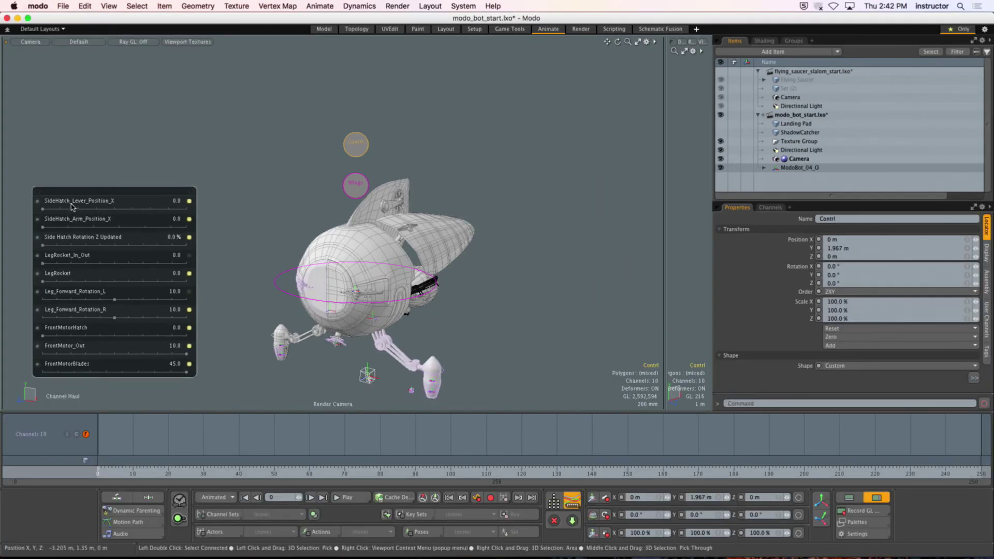
drag(72, 208, 73, 100)
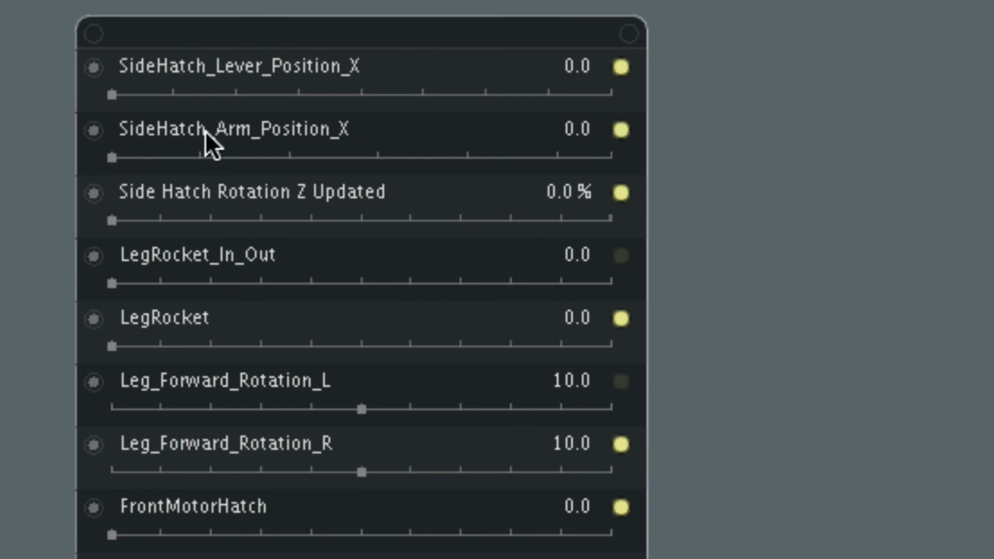
click(156, 66)
mouse_move(156, 66)
mouse_down()
mouse_move(167, 67)
mouse_move(159, 76)
mouse_up()
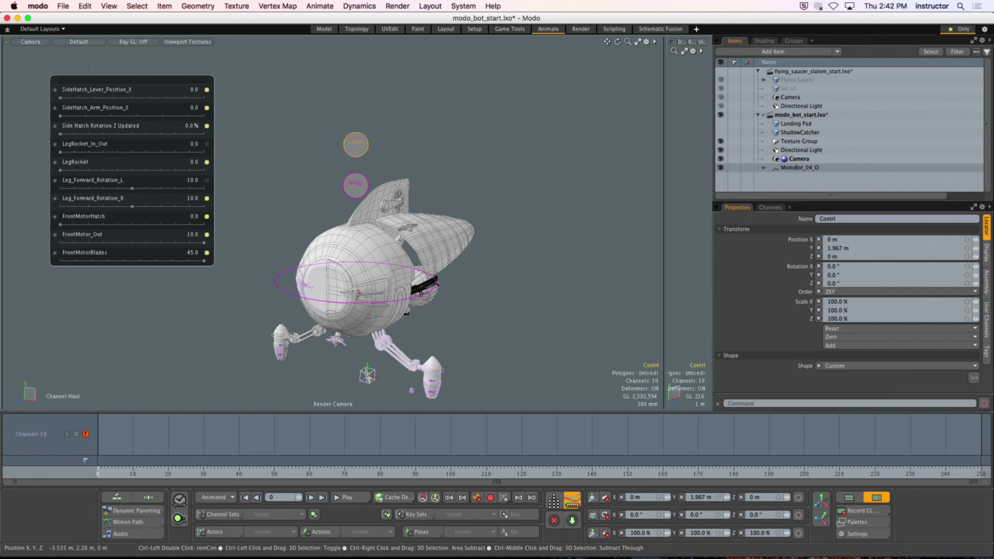
drag(79, 92, 79, 92)
Open the bot's side hatch by sliding its lever and arm positions to maximum and Side Hatch Rotation Z Updated to 100%.
alt+shift+drag(385, 296, 399, 231)
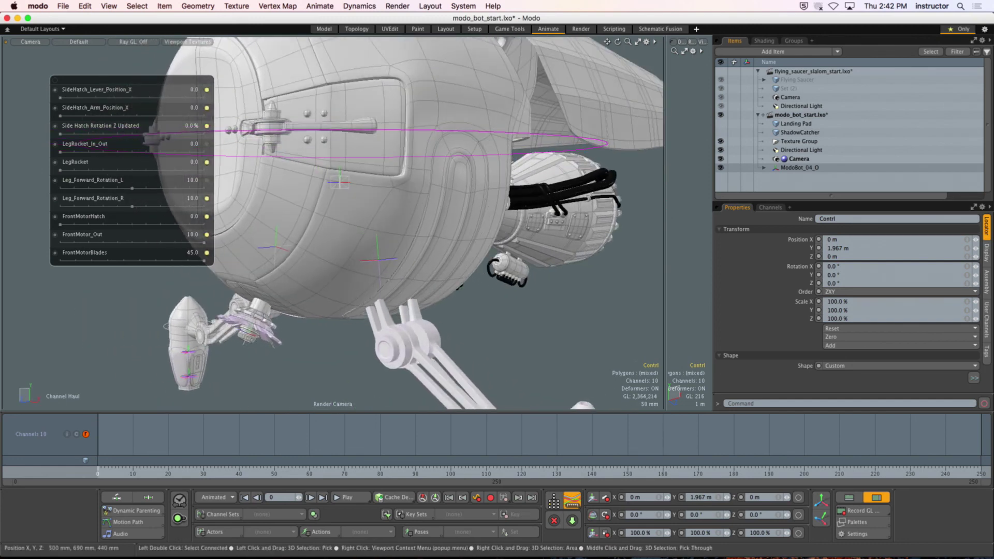
mouse_move(67, 118)
mouse_down()
mouse_move(140, 119)
mouse_move(42, 109)
mouse_move(211, 118)
mouse_up()
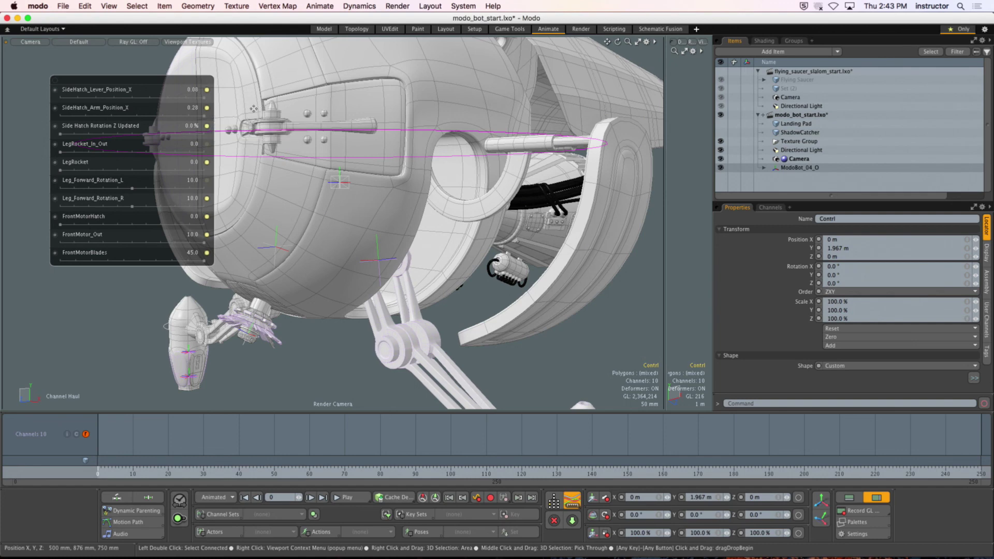
drag(83, 133, 207, 133)
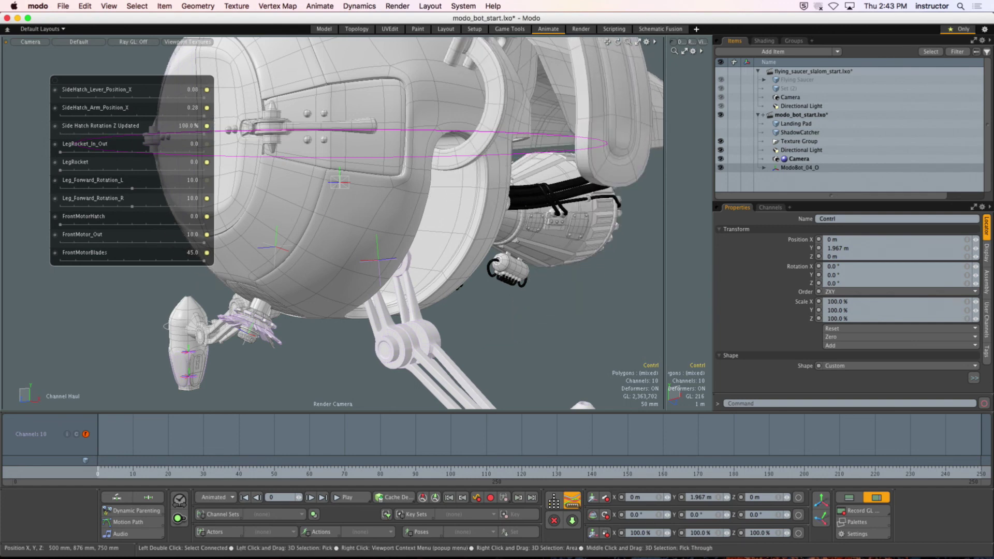
Set LegRocket_In_Out to 0.9 and LegRocket to 10, and try the left leg's forward rotation slider.
drag(64, 151, 207, 152)
alt+drag(331, 204, 247, 199)
drag(162, 154, 73, 153)
alt+shift+drag(481, 326, 467, 182)
drag(70, 170, 204, 170)
mouse_move(126, 187)
mouse_down()
mouse_move(173, 199)
mouse_move(105, 186)
mouse_move(176, 191)
mouse_move(132, 191)
mouse_up()
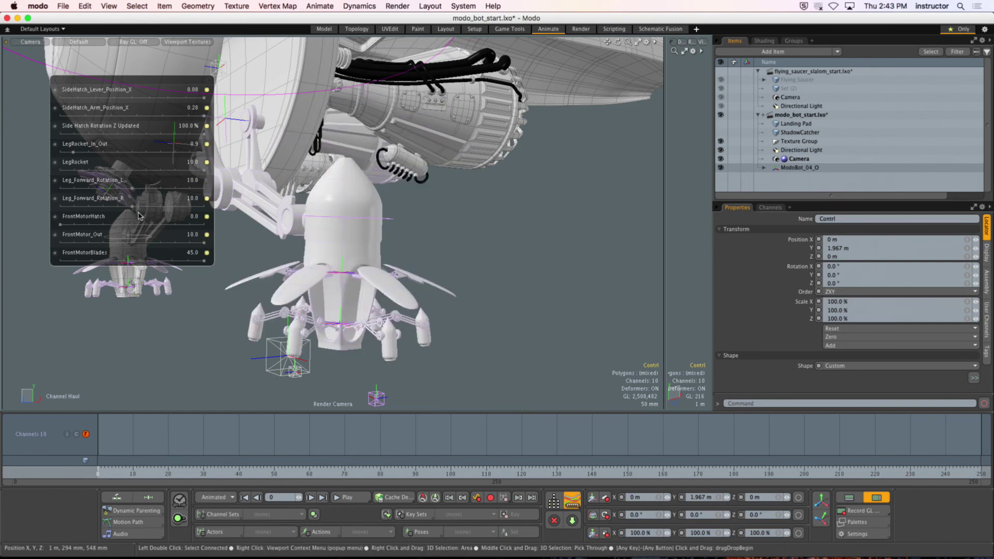
Try opening the front motor hatch with FrontMotorHatch at 10.
drag(61, 224, 68, 225)
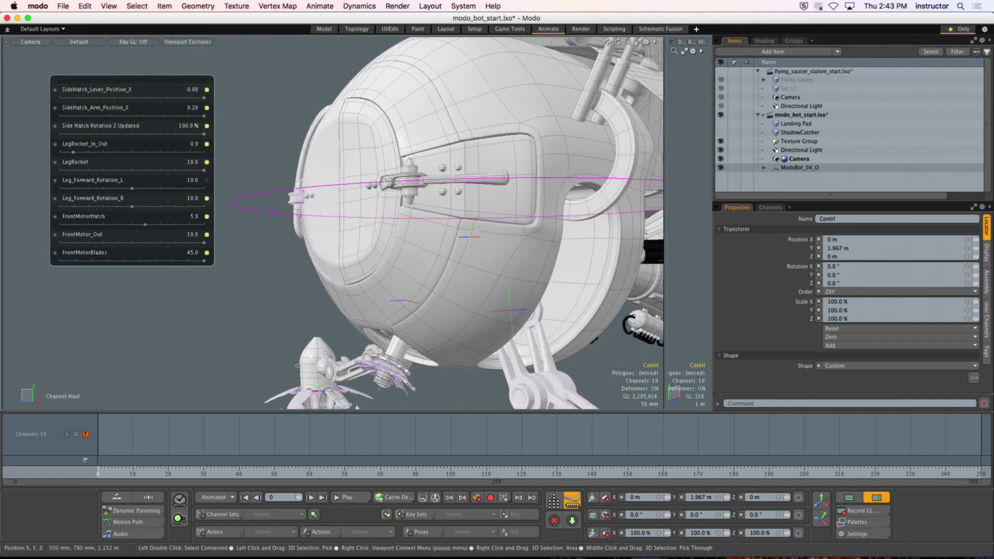
drag(145, 224, 116, 225)
mouse_move(290, 311)
alt+mouse_down()
mouse_move(358, 218)
mouse_move(119, 224)
mouse_move(204, 225)
alt+mouse_up()
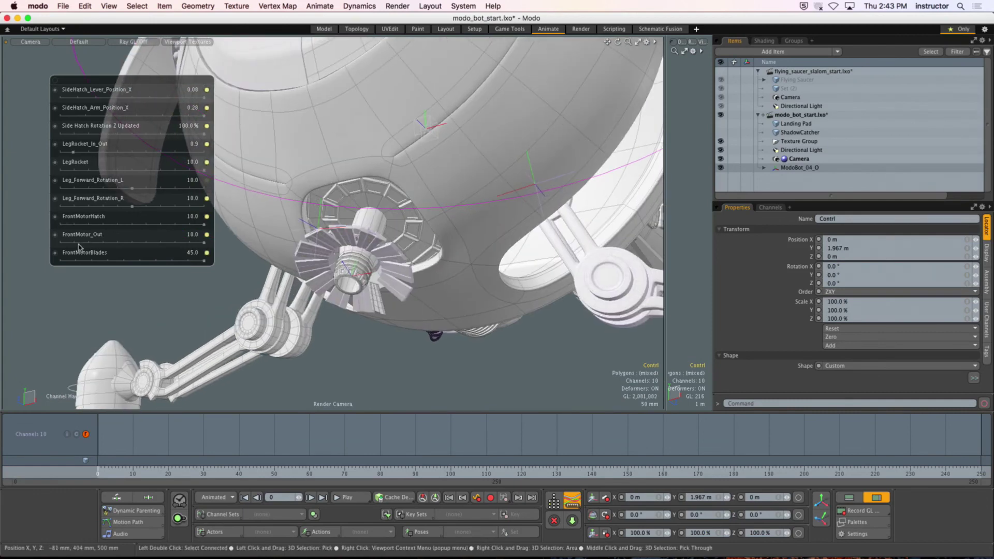
Set FrontMotorBlades, FrontMotor_Out and FrontMotorHatch to 0, and keyframe the Contrl channels at frame 0.
mouse_move(80, 242)
mouse_down()
mouse_move(171, 242)
mouse_move(99, 242)
mouse_move(171, 242)
mouse_move(94, 262)
mouse_move(114, 262)
mouse_move(60, 262)
mouse_up()
mouse_move(128, 243)
mouse_down()
mouse_move(60, 243)
mouse_move(2, 223)
mouse_up()
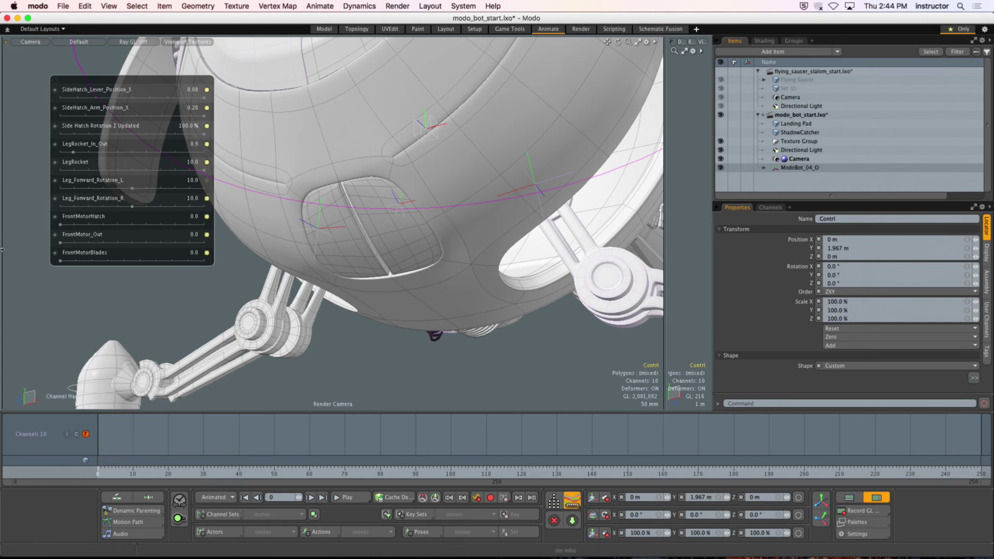
mouse_move(60, 224)
mouse_down()
mouse_move(150, 225)
mouse_move(60, 225)
mouse_up()
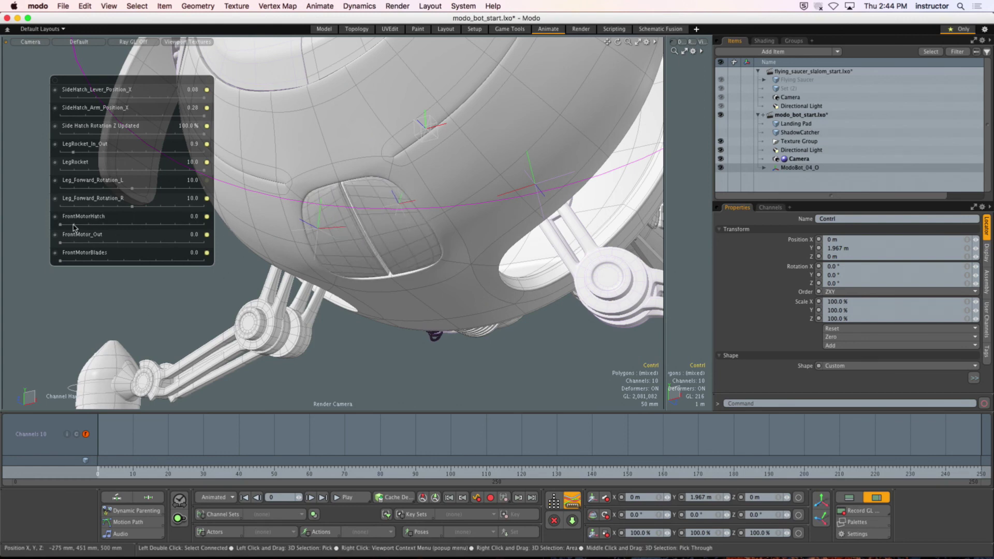
mouse_move(198, 221)
mouse_down()
mouse_move(207, 220)
mouse_move(59, 224)
mouse_up()
key(s)
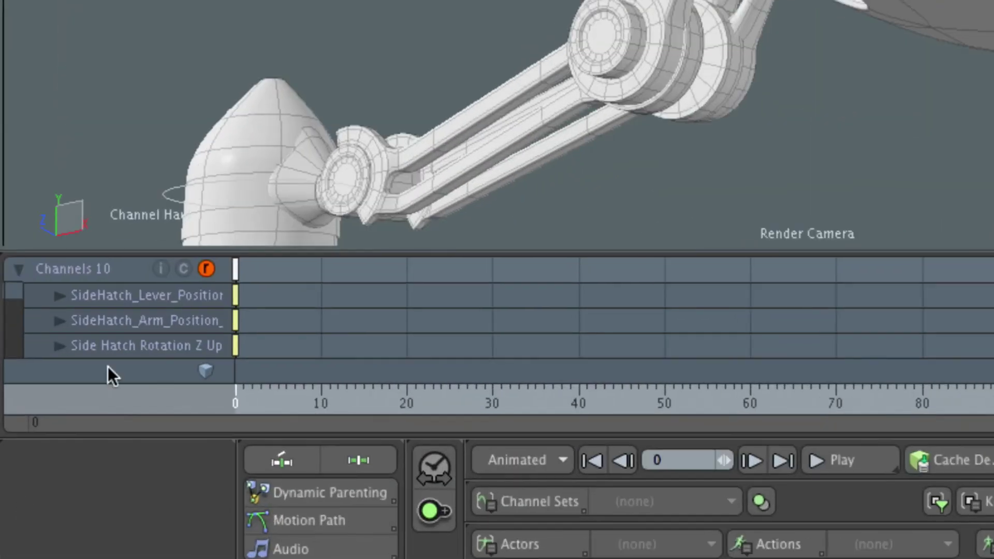
Enlarge the dope sheet so that all ten Contrl channel tracks are listed.
drag(127, 253, 169, 1)
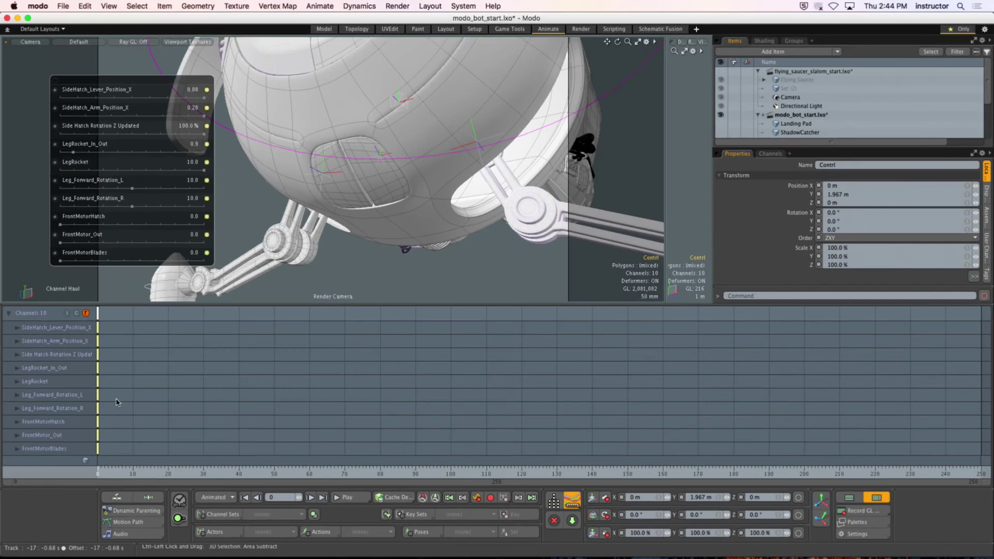
drag(219, 408, 327, 408)
drag(146, 308, 98, 311)
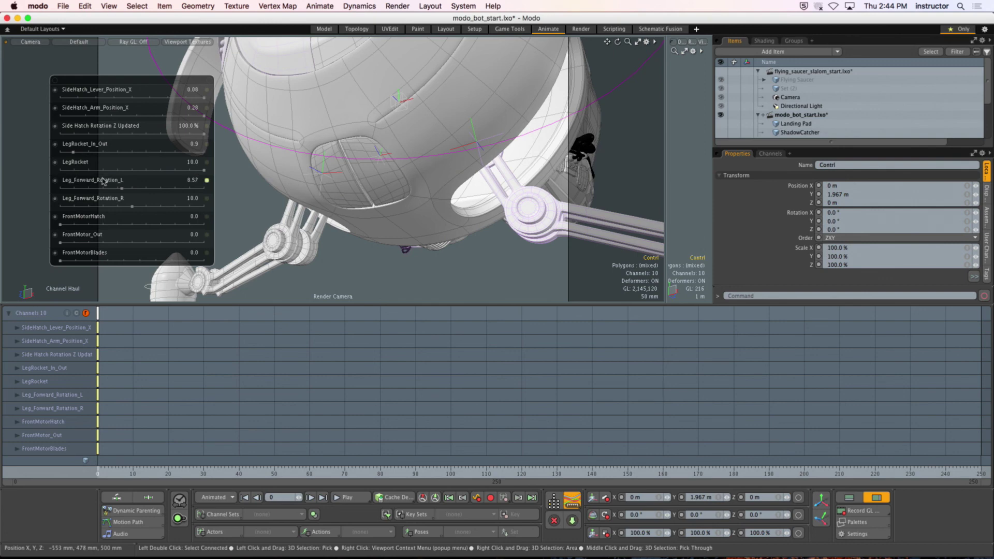
Keyframe FrontMotorHatch at 10 on frame 37, play the hatch opening twice and return to frame 0.
mouse_move(146, 475)
mouse_down()
mouse_move(256, 473)
mouse_move(228, 473)
mouse_up()
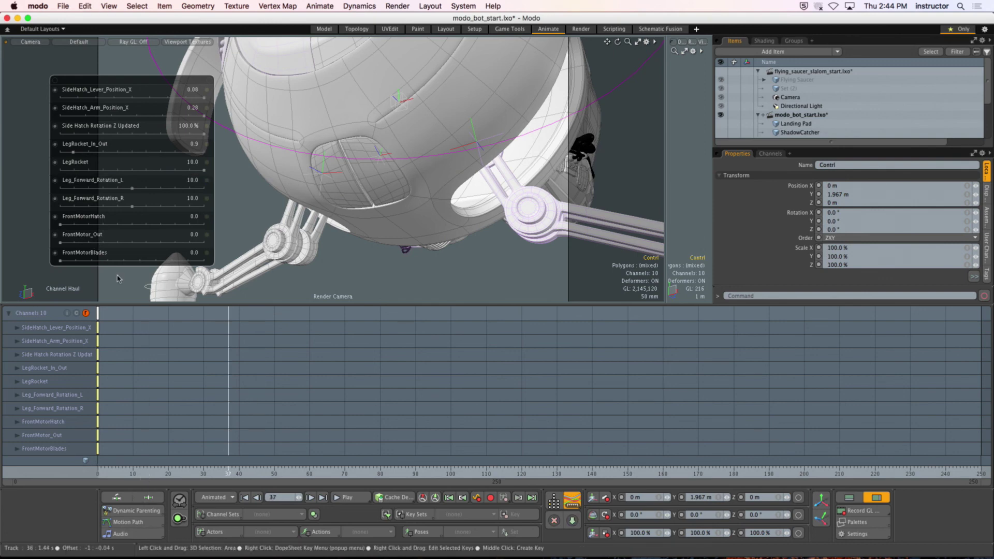
drag(60, 225, 175, 225)
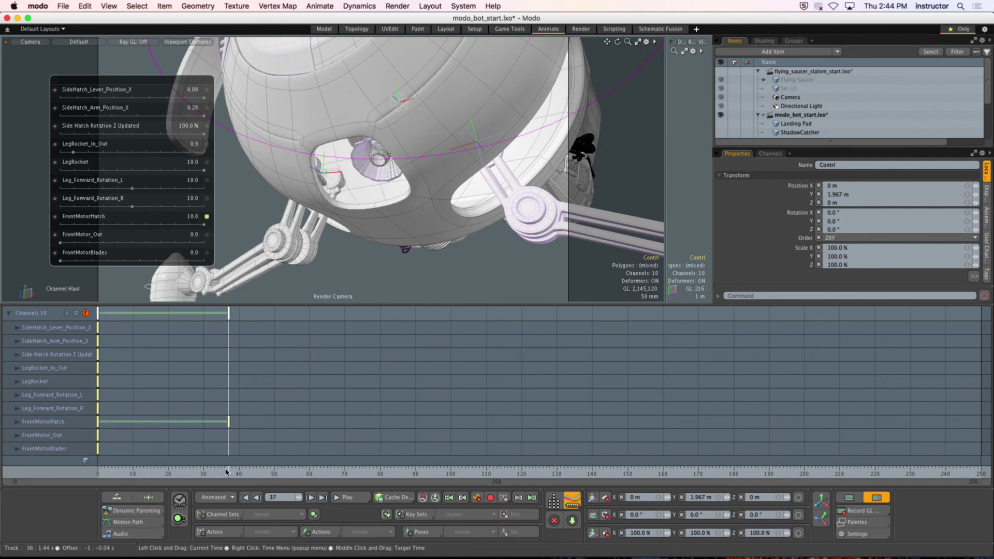
drag(229, 472, 31, 474)
click(356, 499)
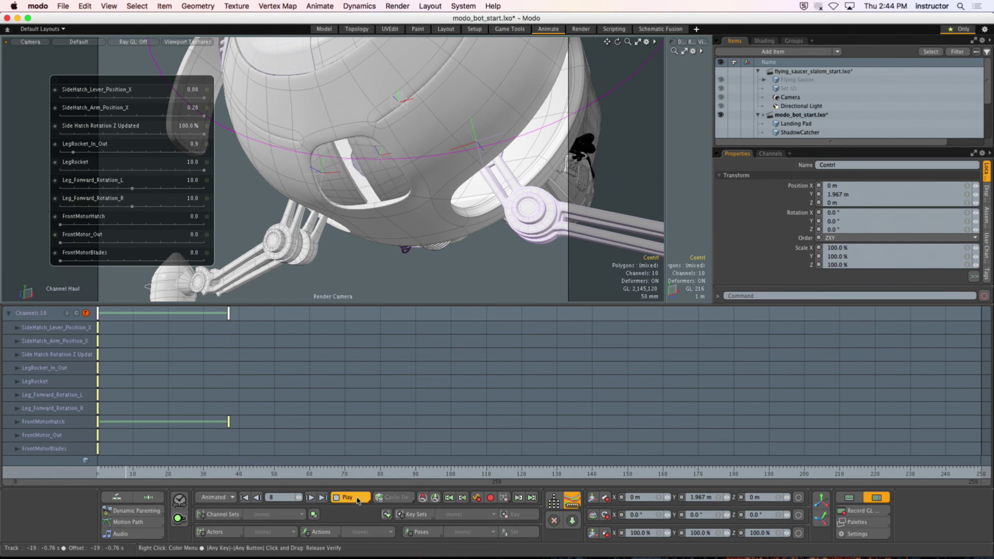
click(357, 498)
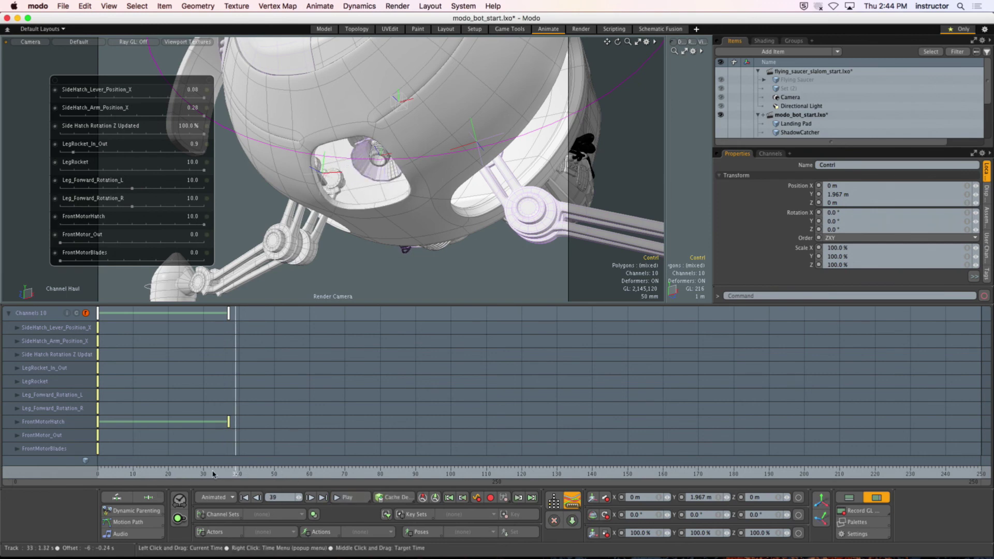
click(353, 501)
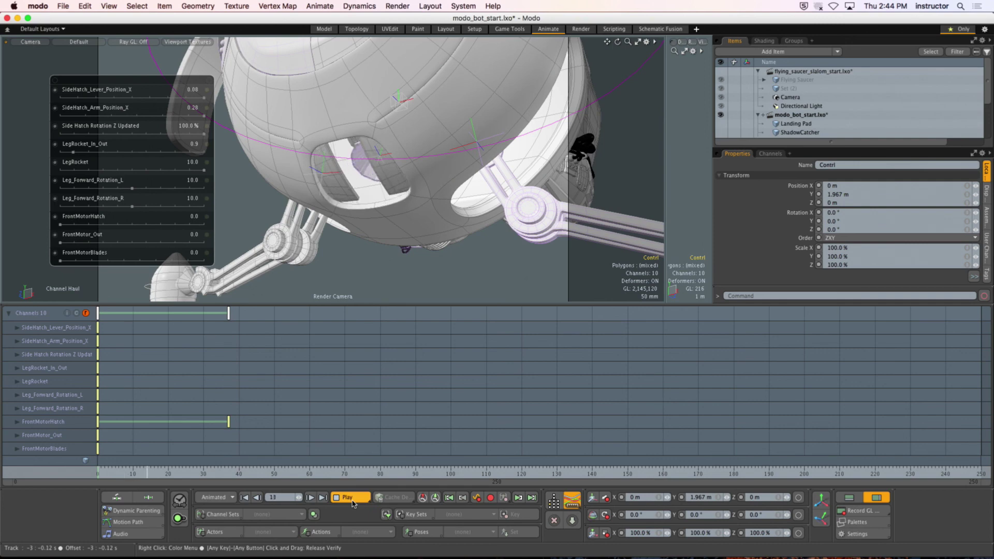
click(353, 500)
drag(202, 470, 96, 470)
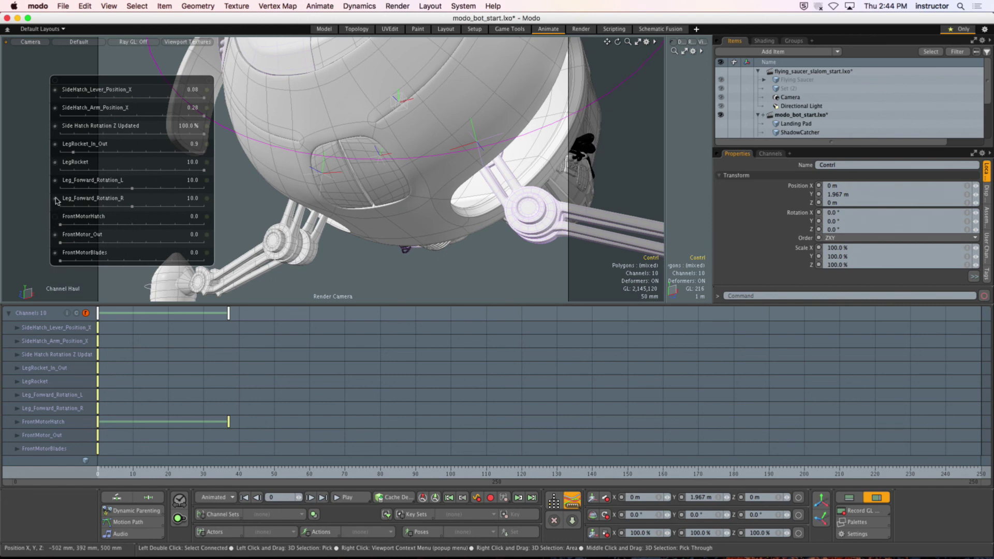
Undo the FrontMotorHatch animation and the frame 0 keyframes on the Contrl channels.
key(super+z)
key(super+z)
key(super+z)
key(super+z)
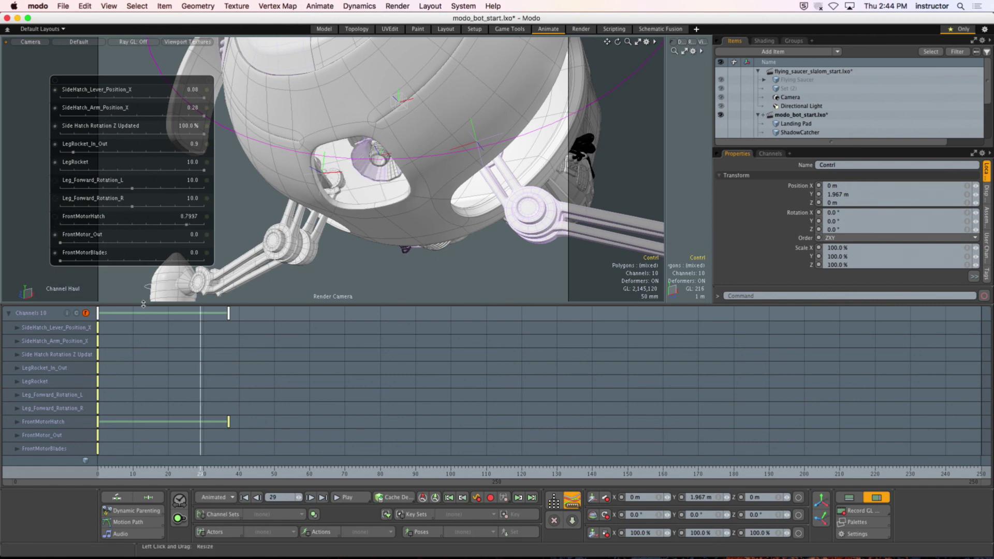
key(super+z)
key(super+z)
key(super+z)
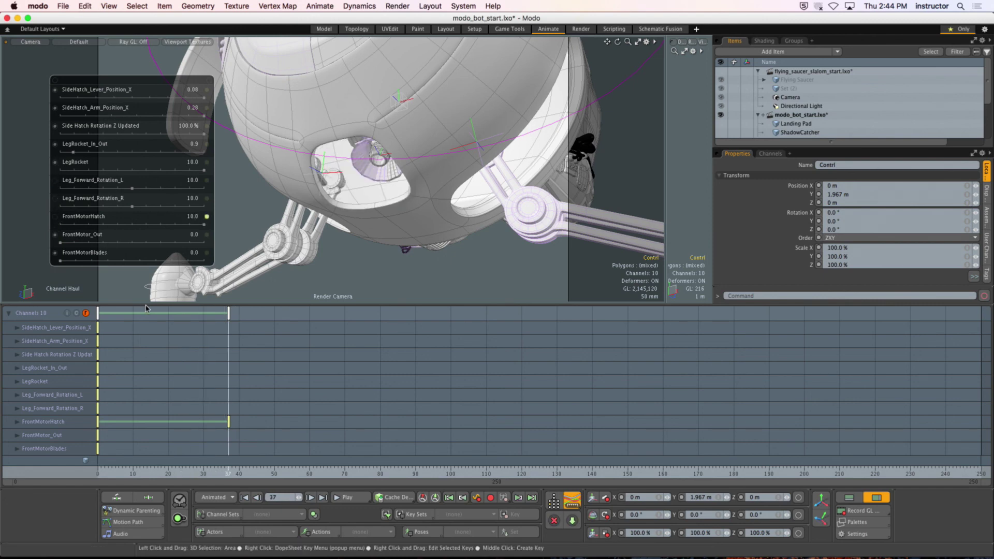
key(super+z)
key(super+z)
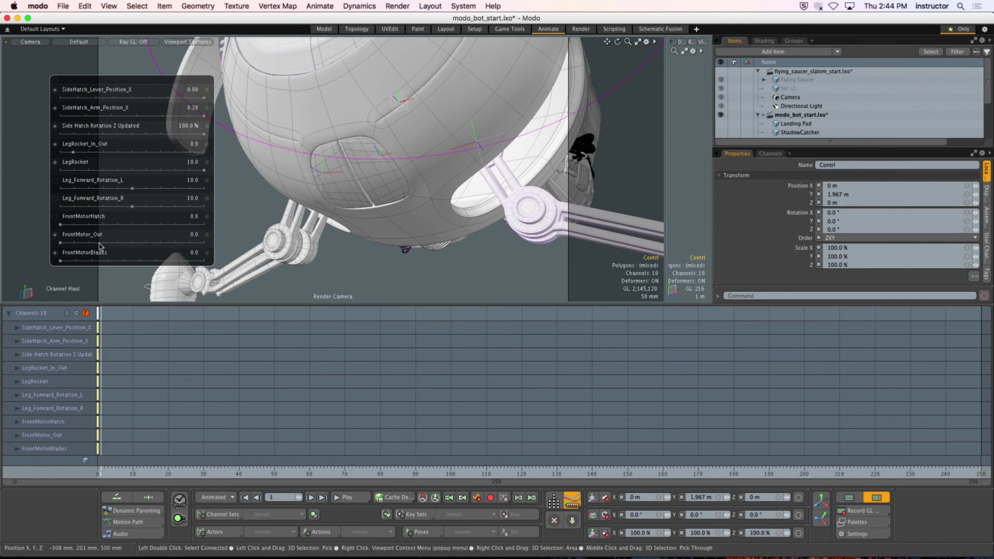
key(super+z)
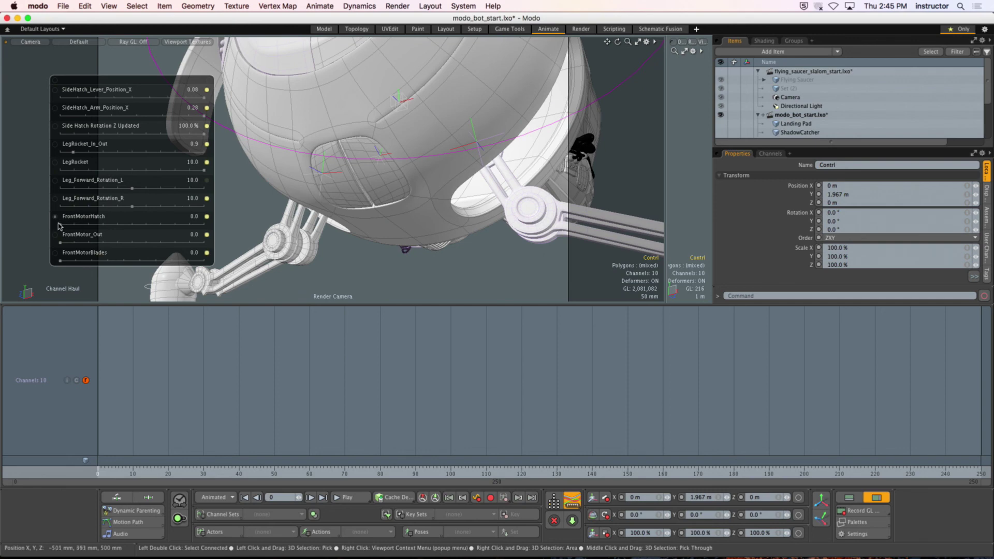
Try FrontMotorHatch at 10, and set Leg_Forward_Rotation_R to 10.2 and FrontMotorHatch back to 0.
key(s)
key(super+z)
click(208, 221)
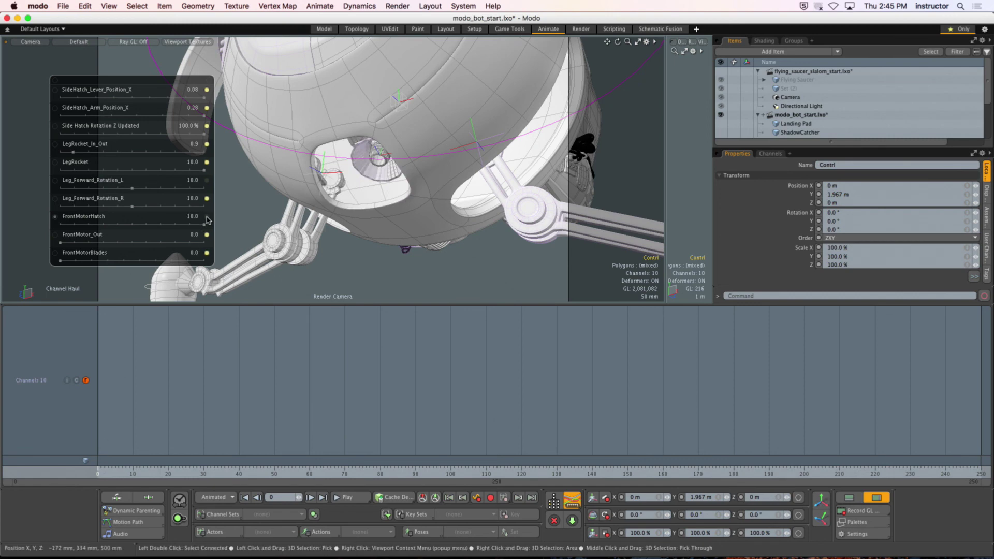
drag(207, 201, 208, 202)
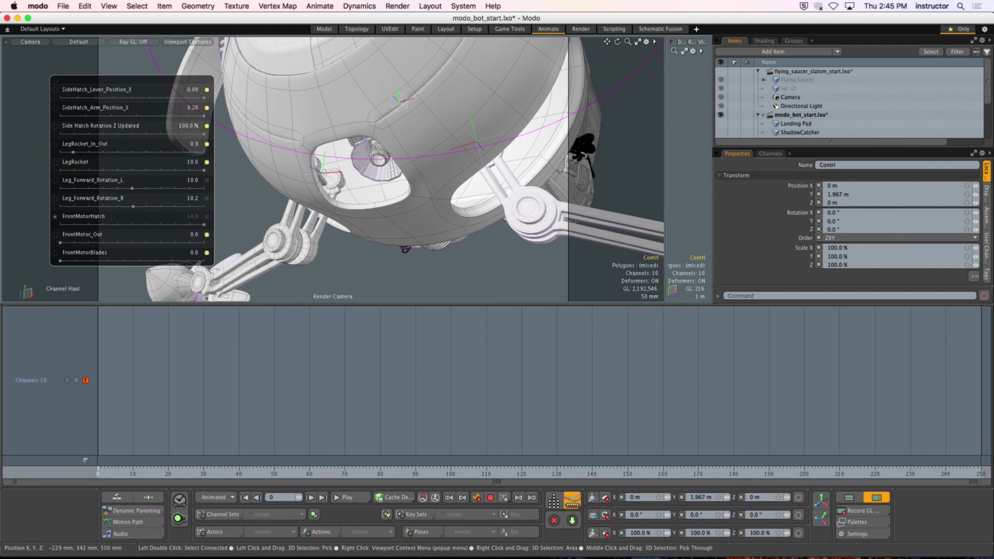
click(207, 217)
drag(89, 219, 50, 219)
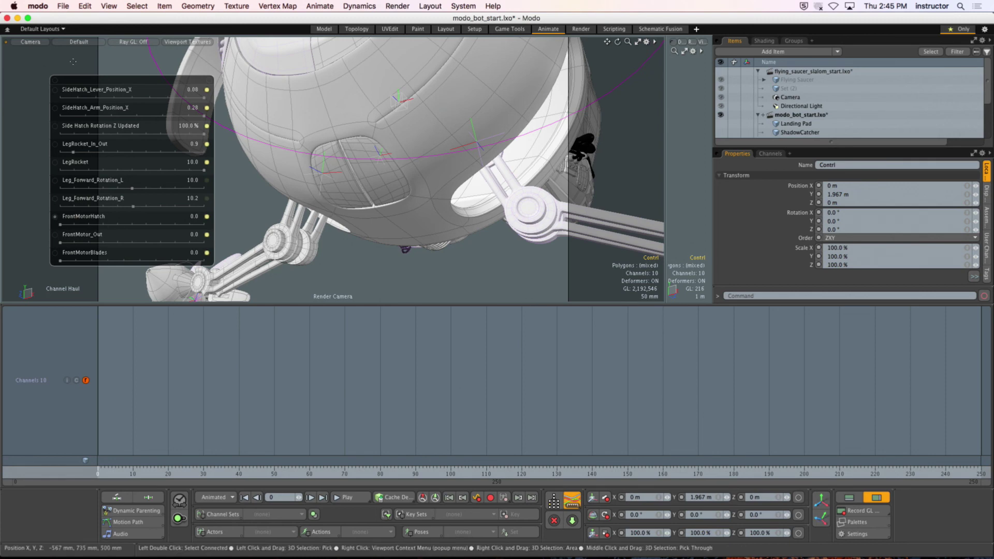
Select the Wings control above the bot and try its wing channel sliders, leaving them at 0.
alt+drag(239, 107, 286, 115)
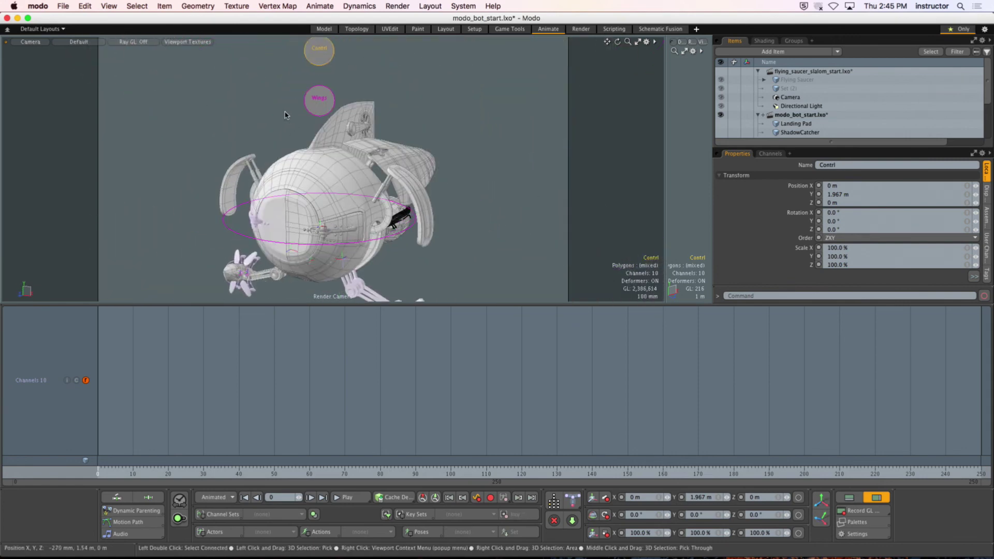
click(320, 99)
drag(71, 101, 60, 134)
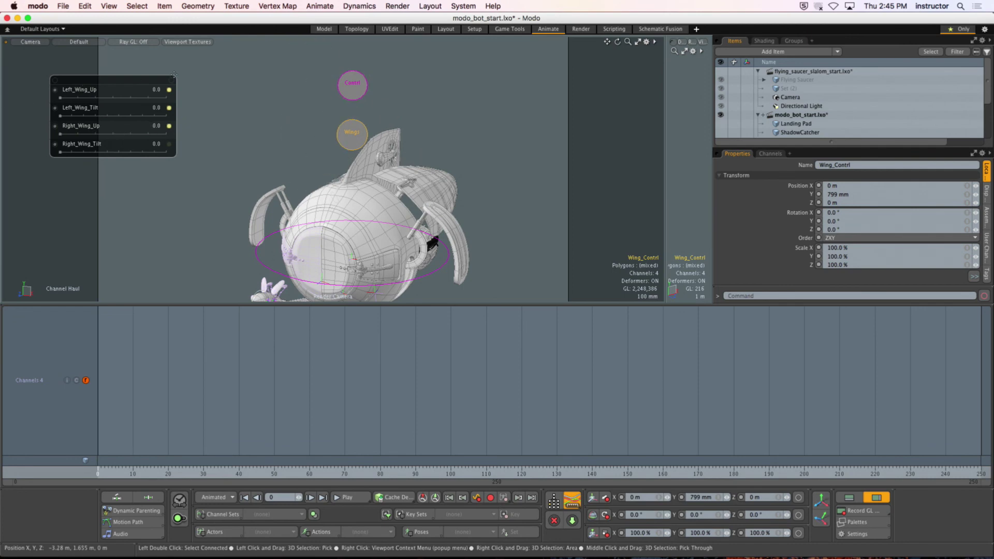
Select the whole bot, ModoBot_04_O, to show its transform handles, clear that selection and reselect the Contrl control.
alt+shift+drag(267, 277, 263, 220)
click(281, 134)
mouse_move(319, 139)
alt+shift+mouse_down()
mouse_move(290, 208)
mouse_move(321, 150)
alt+shift+mouse_up()
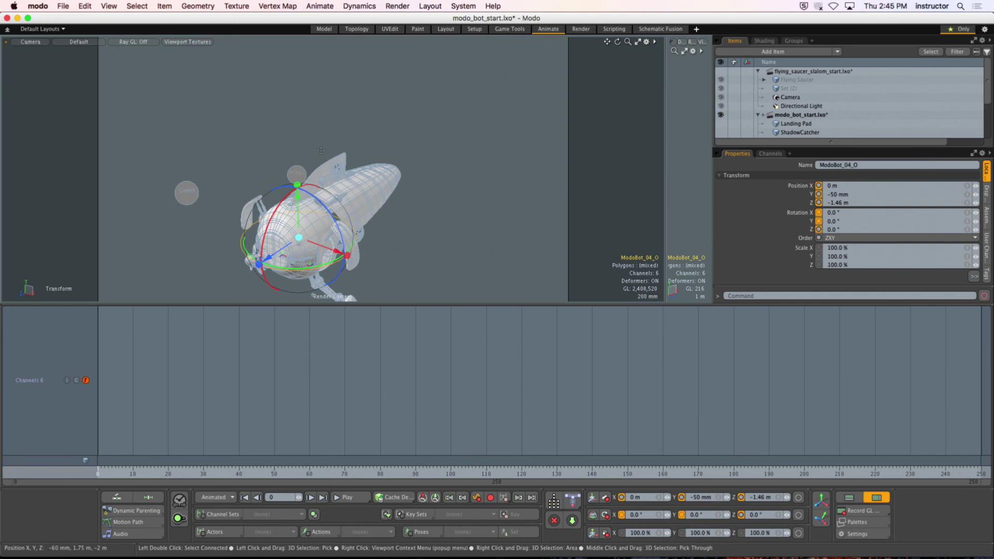
alt+shift+drag(309, 233, 309, 195)
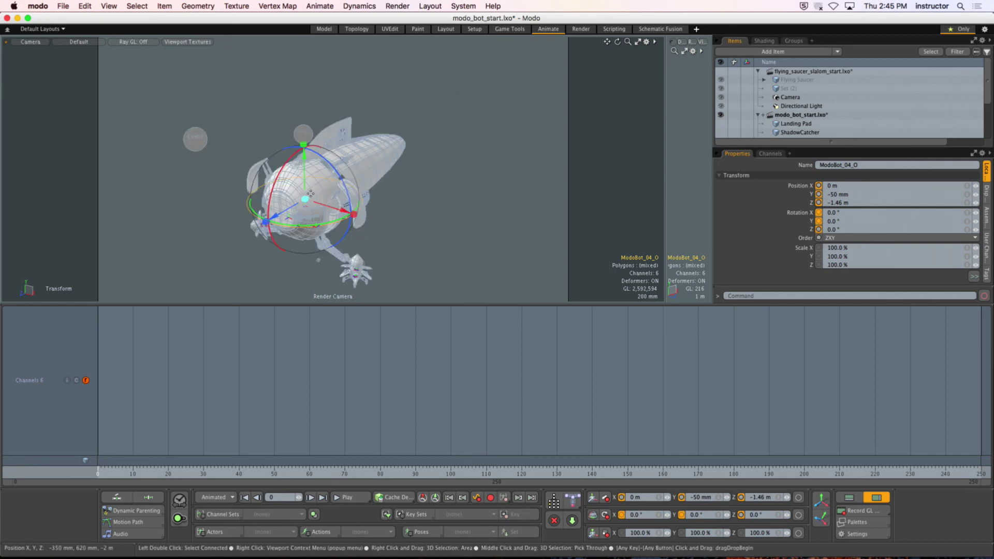
key(space)
click(273, 133)
alt+shift+drag(288, 148, 377, 149)
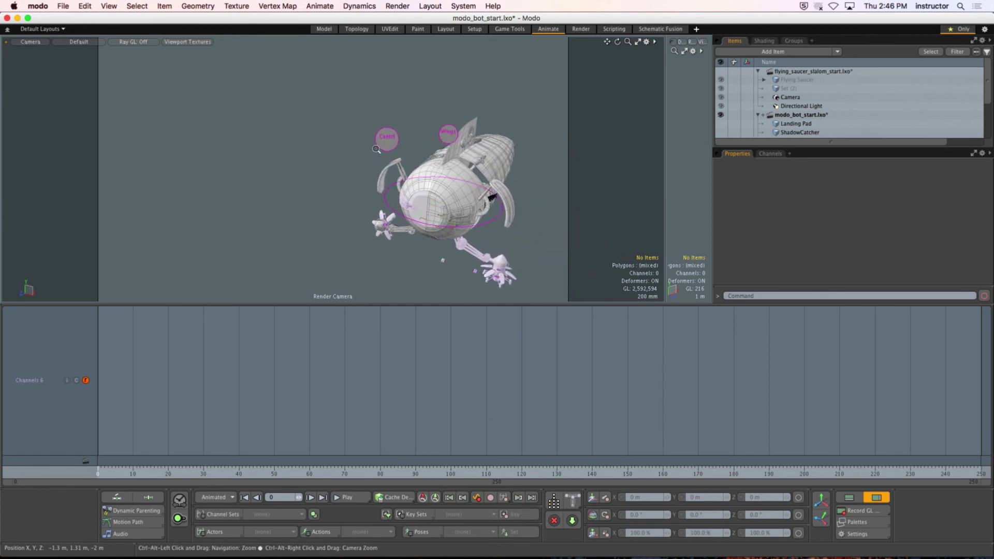
click(394, 134)
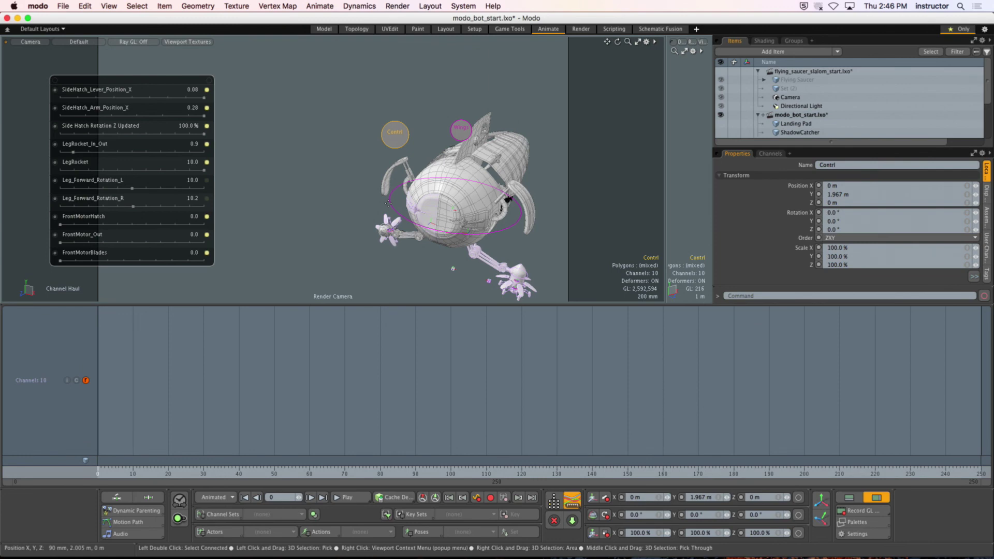
Switch to Remote Desktop, view the student 17 computer's screen, and return to Modo.
mouse_move(777, 547)
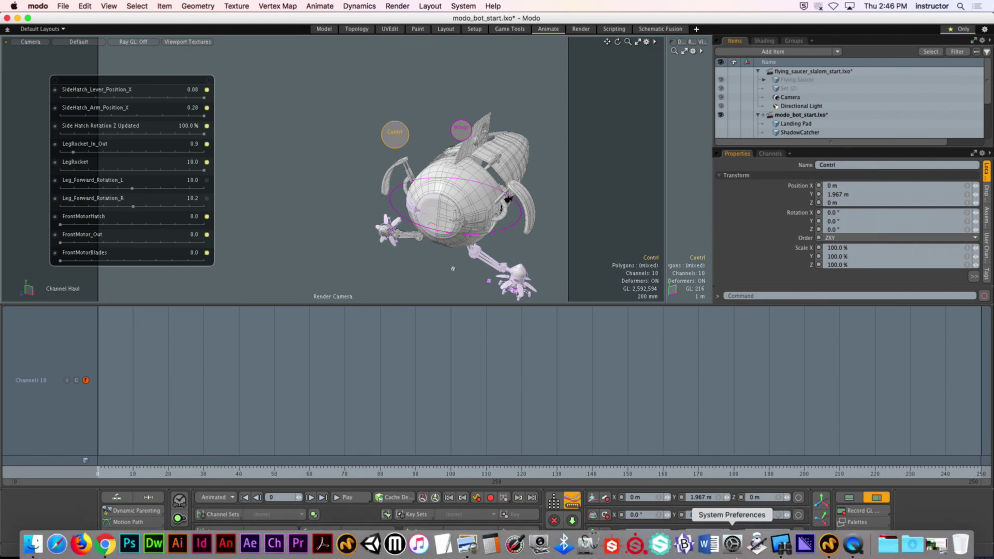
click(781, 544)
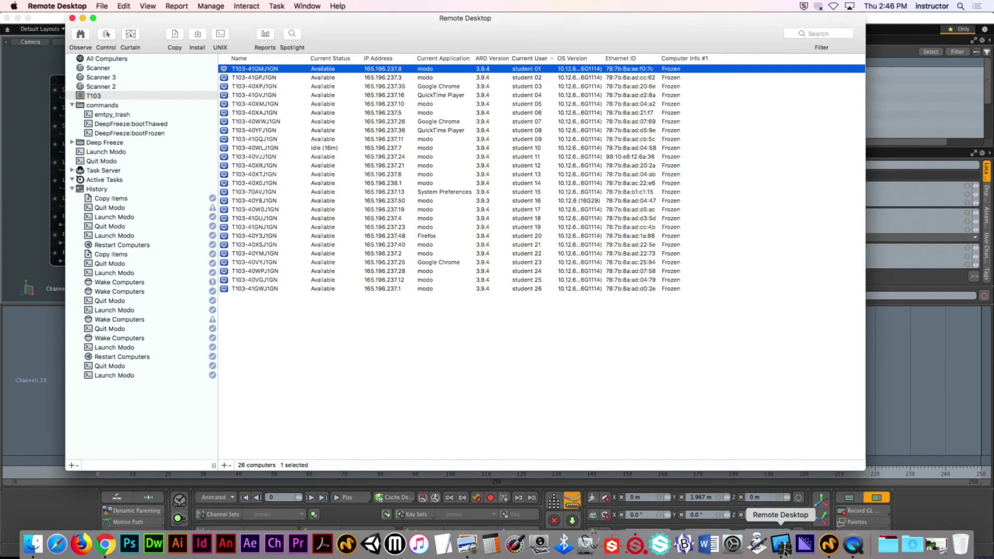
click(532, 209)
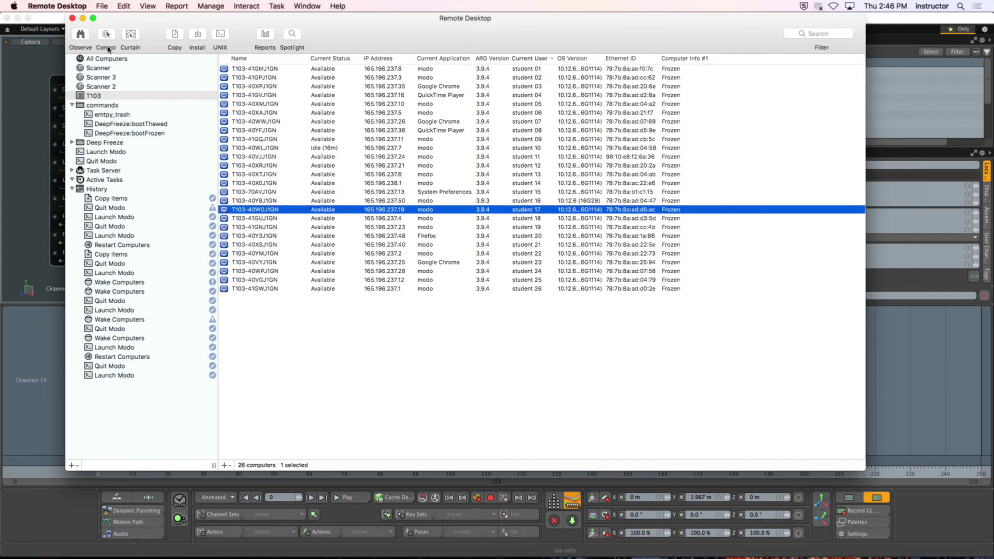
click(81, 35)
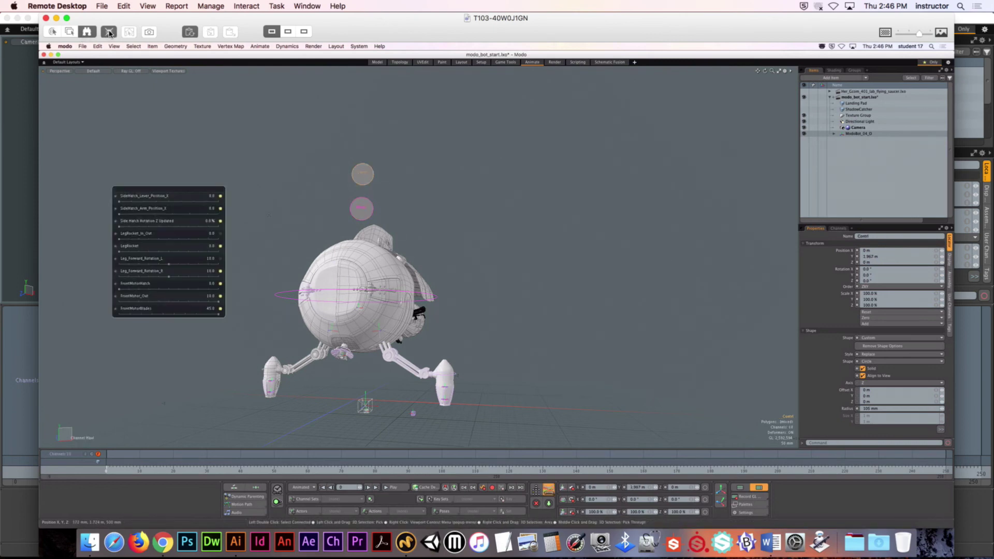
click(46, 18)
click(10, 154)
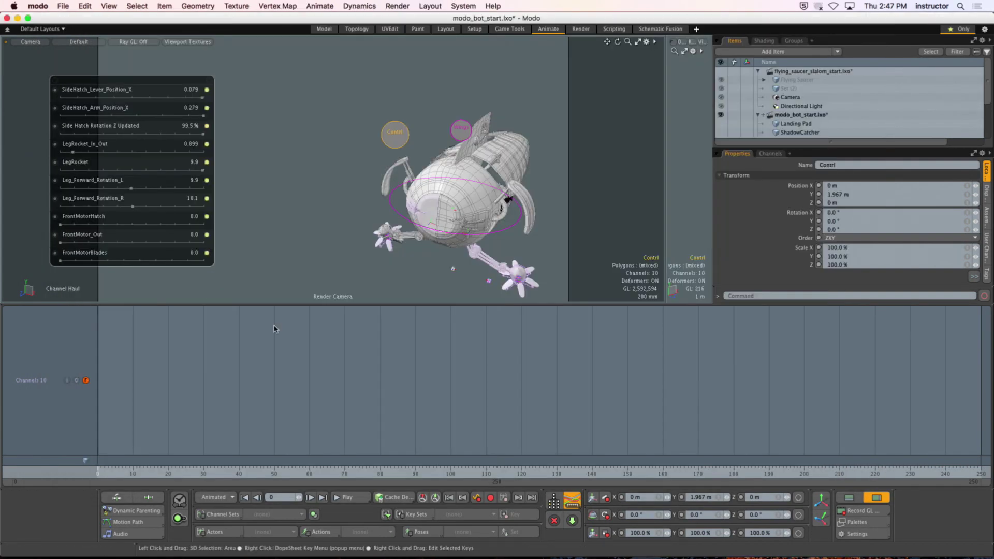
Return the timeline to frame 0 and leave the Contrl channel sliders.
click(320, 473)
key(shift+Left)
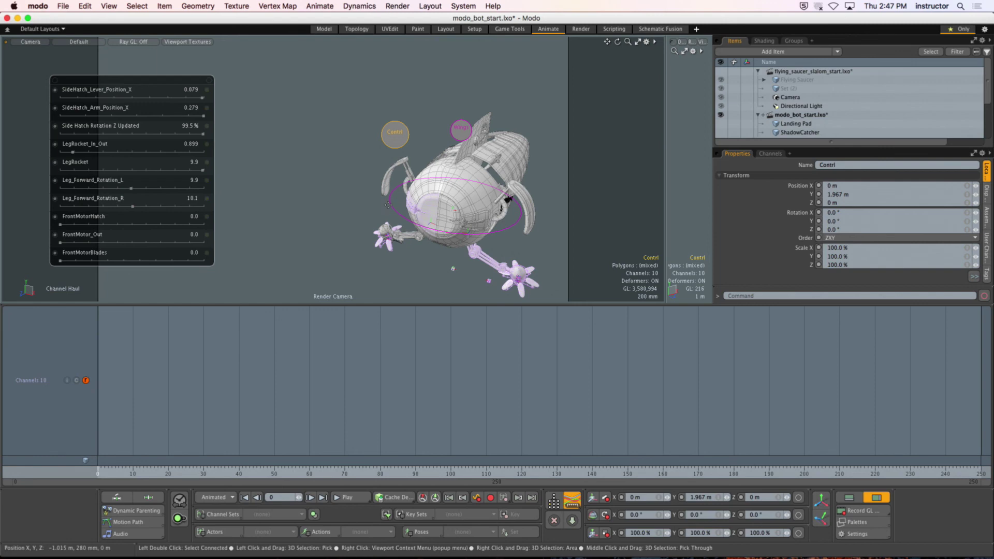
key(Escape)
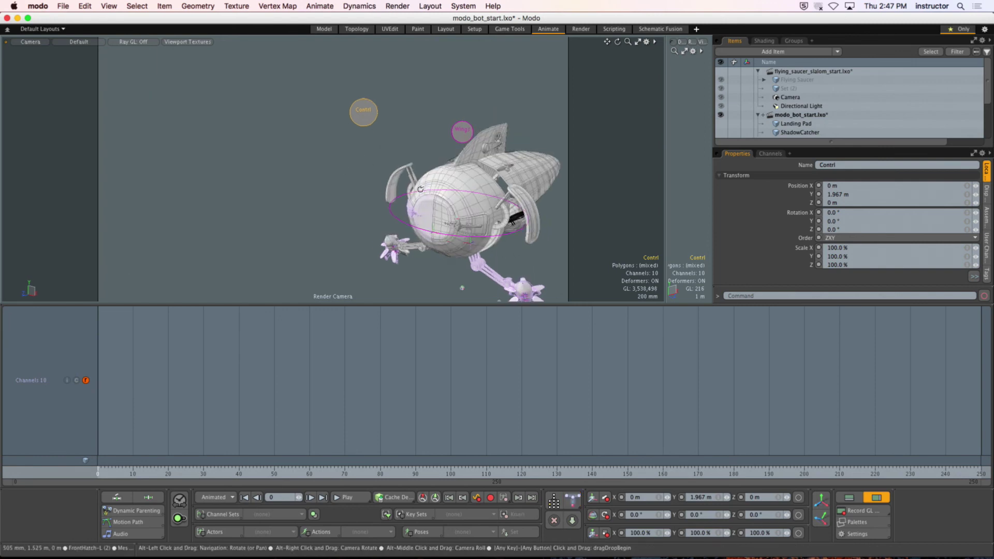
scroll(420, 188, down, 3)
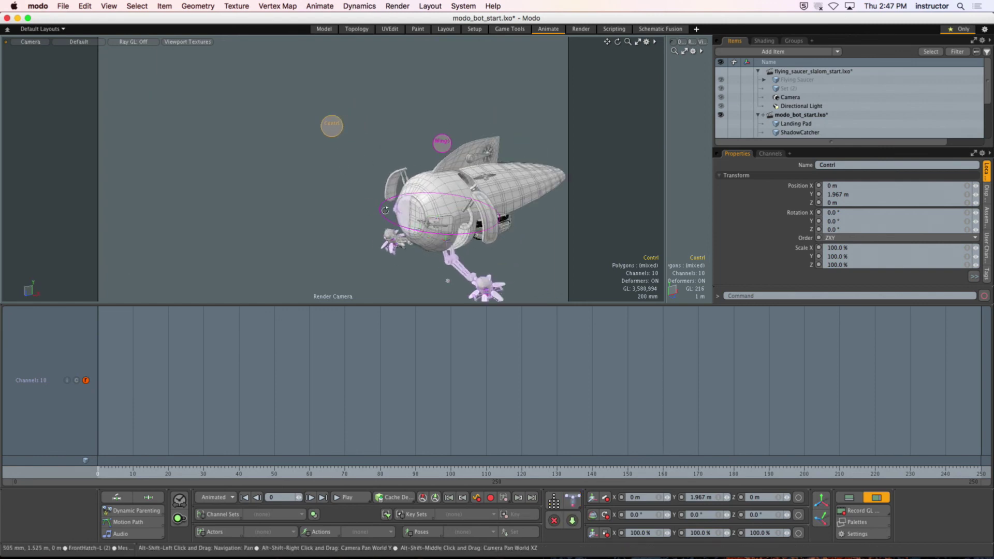
alt+shift+drag(420, 189, 402, 166)
scroll(306, 195, down, 2)
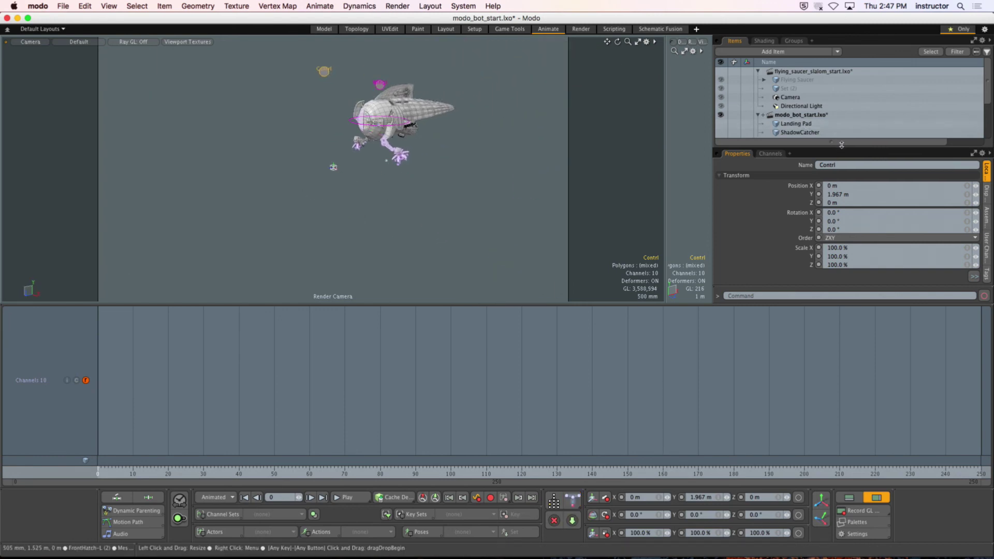
Enlarge the item list, and select and show the Landing Pad mesh.
drag(777, 147, 777, 231)
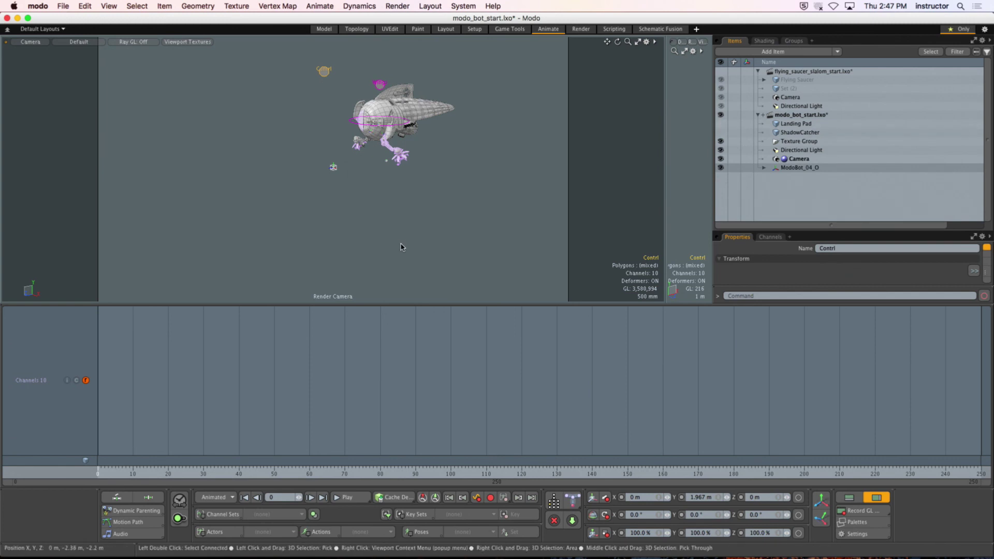
scroll(402, 243, up, 6)
click(484, 120)
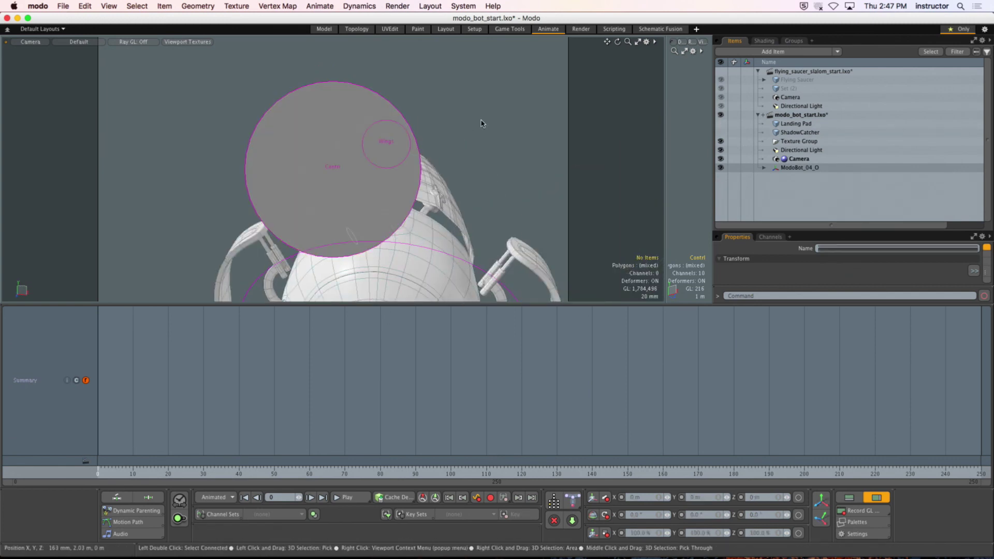
scroll(461, 189, down, 6)
alt+drag(251, 184, 264, 214)
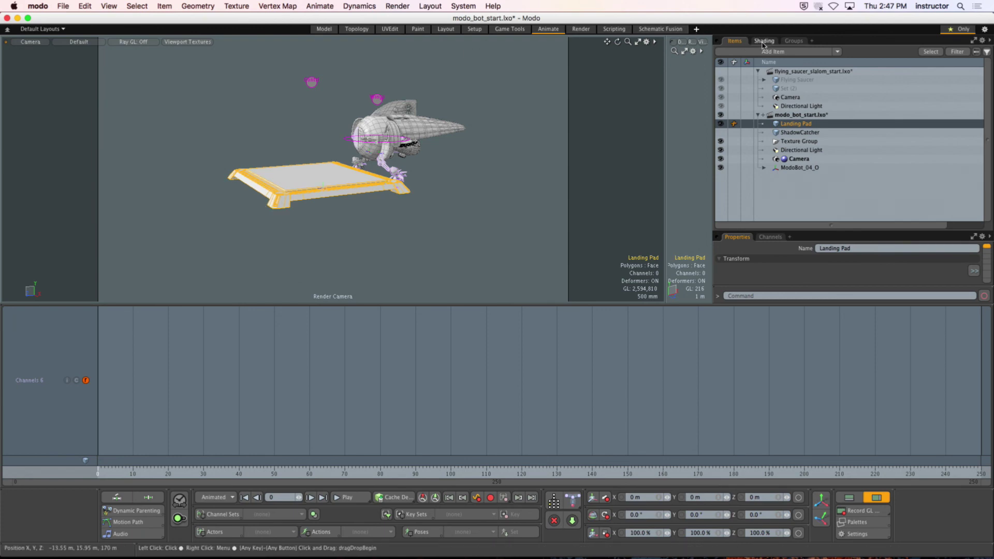
Switch to the Render layout and start the preview render of the scene.
click(764, 41)
click(581, 29)
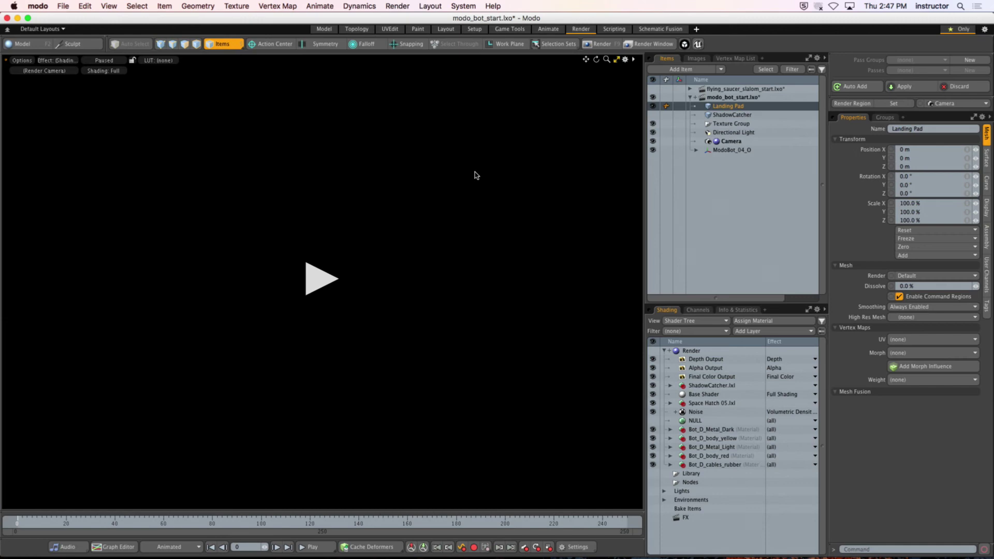
click(319, 279)
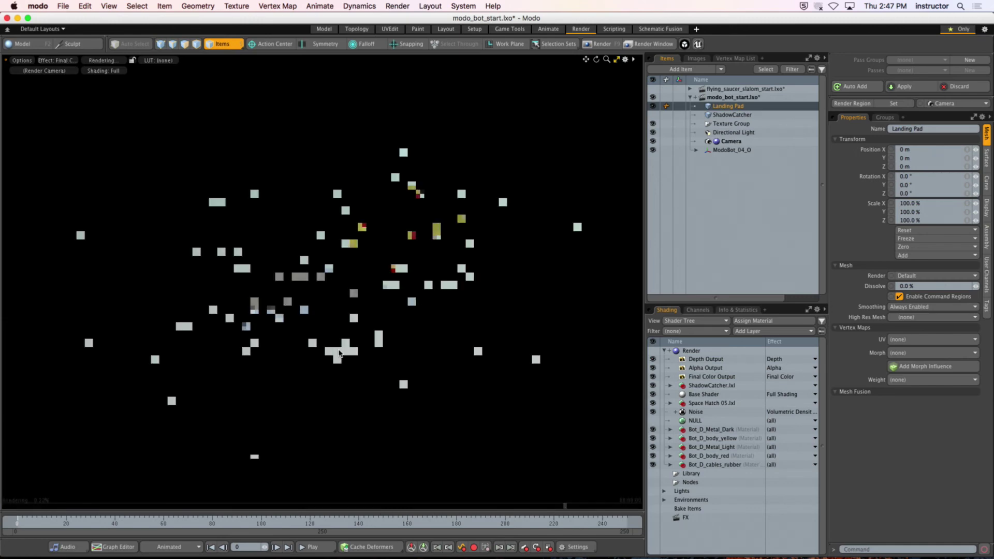
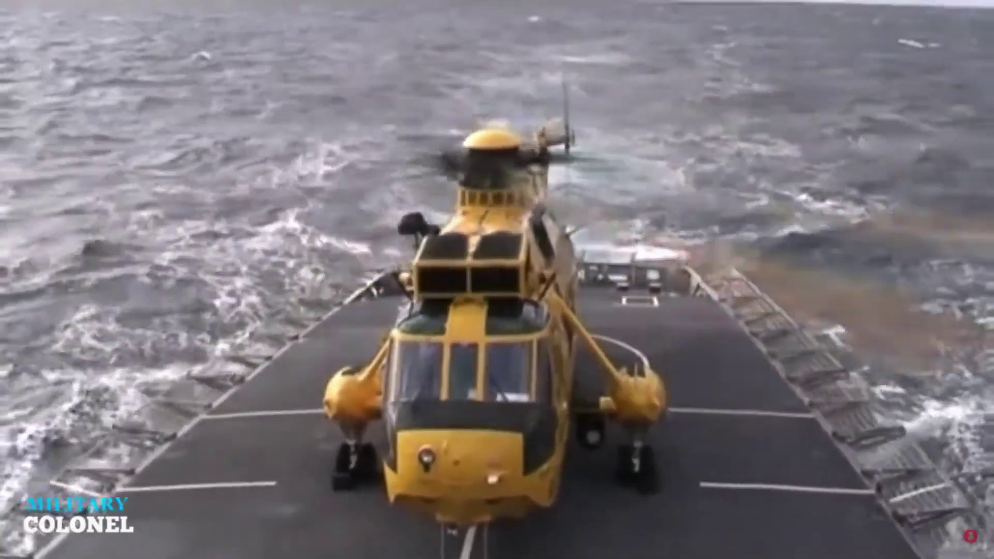
Leave the full-screen helicopter video, return to Modo, and switch to the Animate layout.
key(Escape)
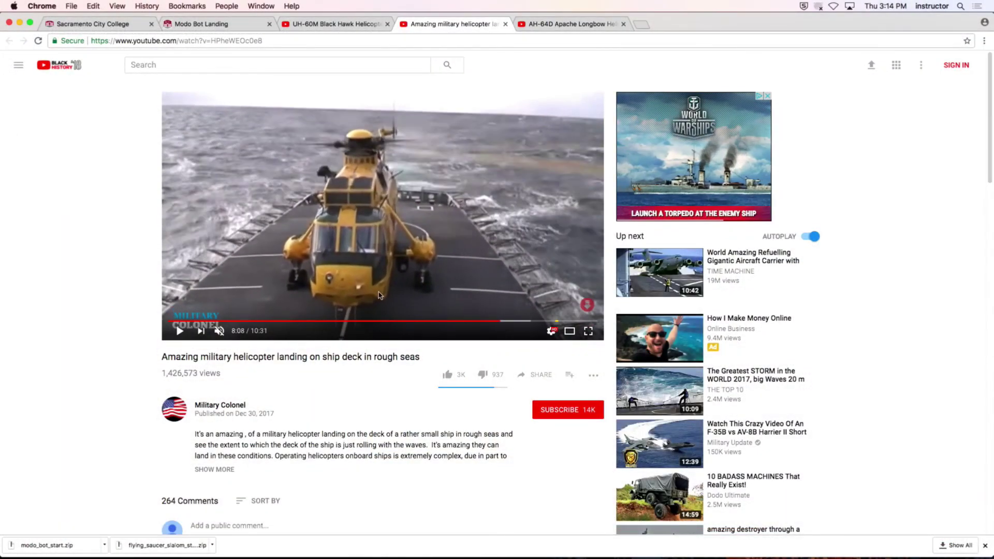
key(super+Tab)
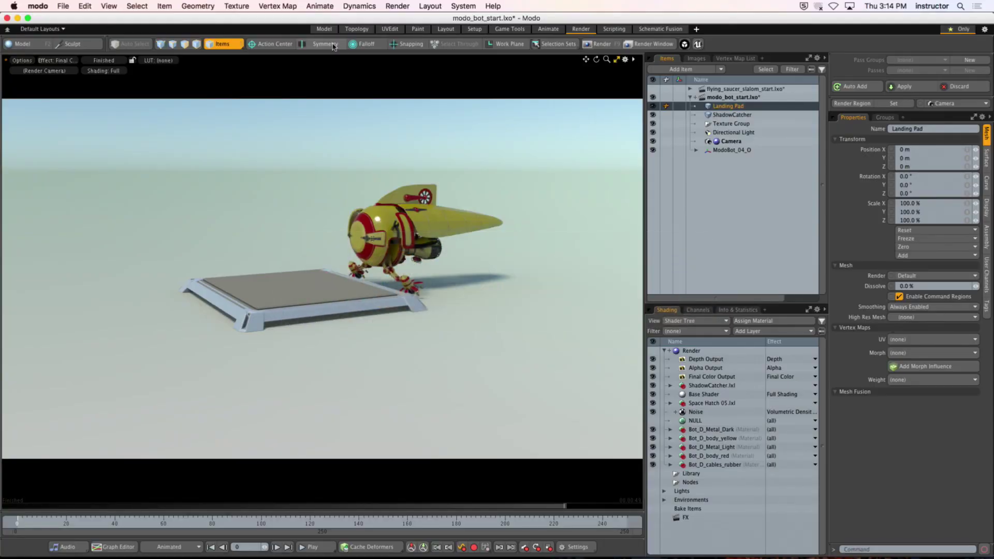
click(548, 29)
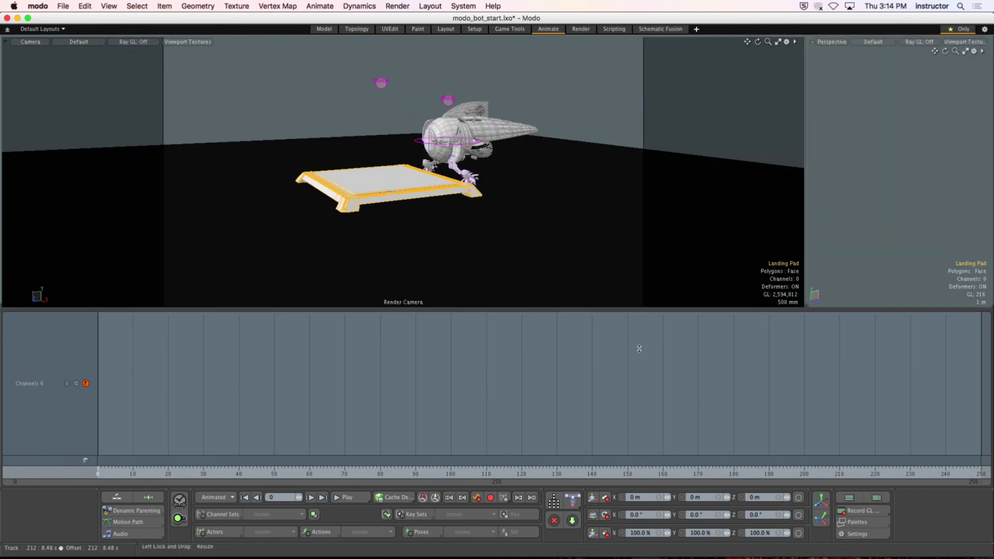
Enlarge the 3D view over the channel graph, fit the scene in a Perspective view, and delete the extra viewport.
drag(640, 349, 640, 441)
key(ctrl+space)
click(363, 209)
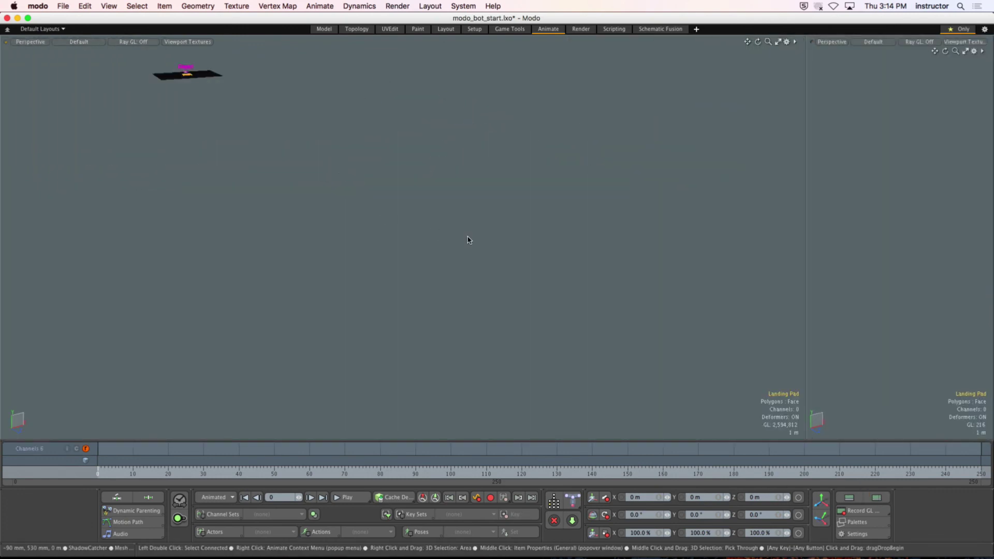
key(a)
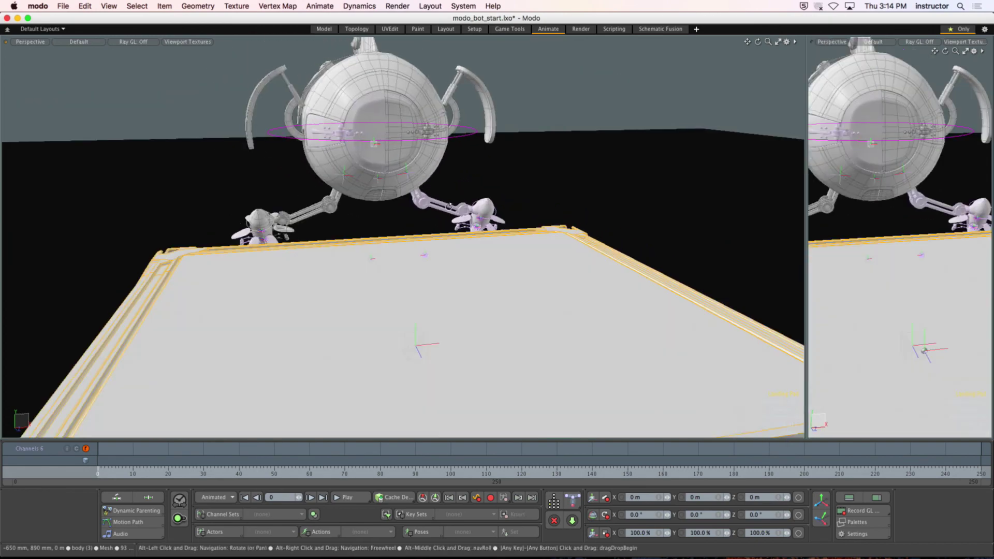
click(5, 41)
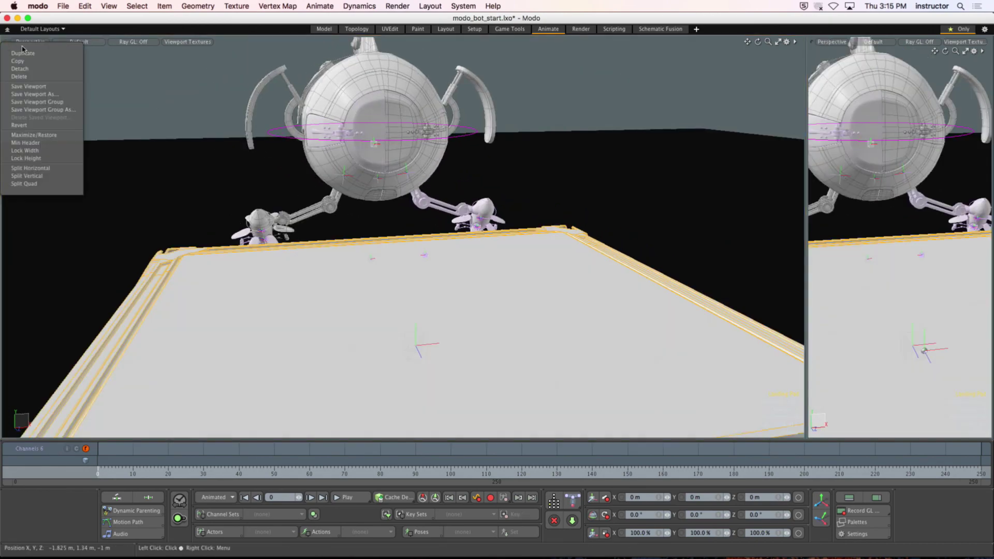
click(32, 79)
Select the ModoBot_04_O body control ring and activate the Transform tool on it.
alt+drag(204, 153, 429, 276)
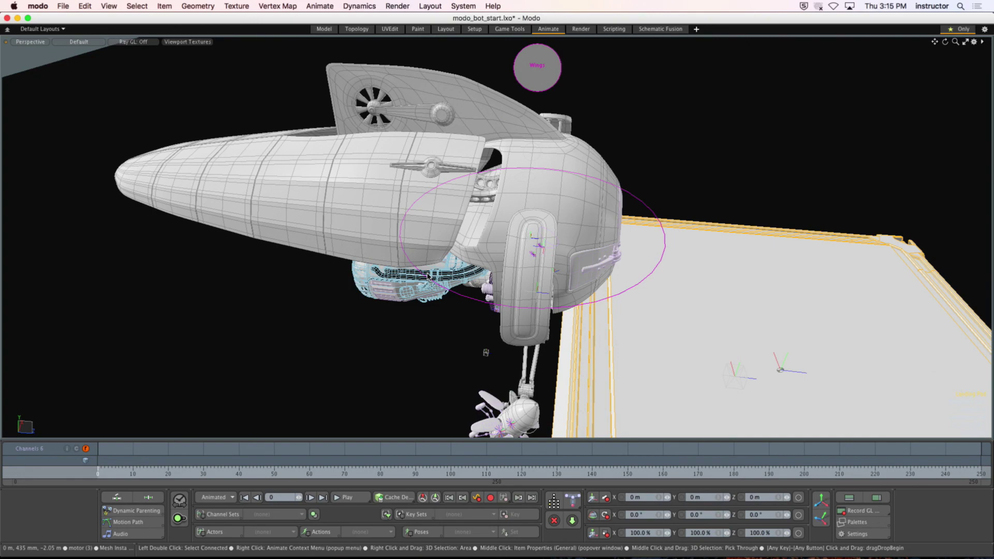
alt+drag(384, 211, 408, 218)
click(627, 225)
key(y)
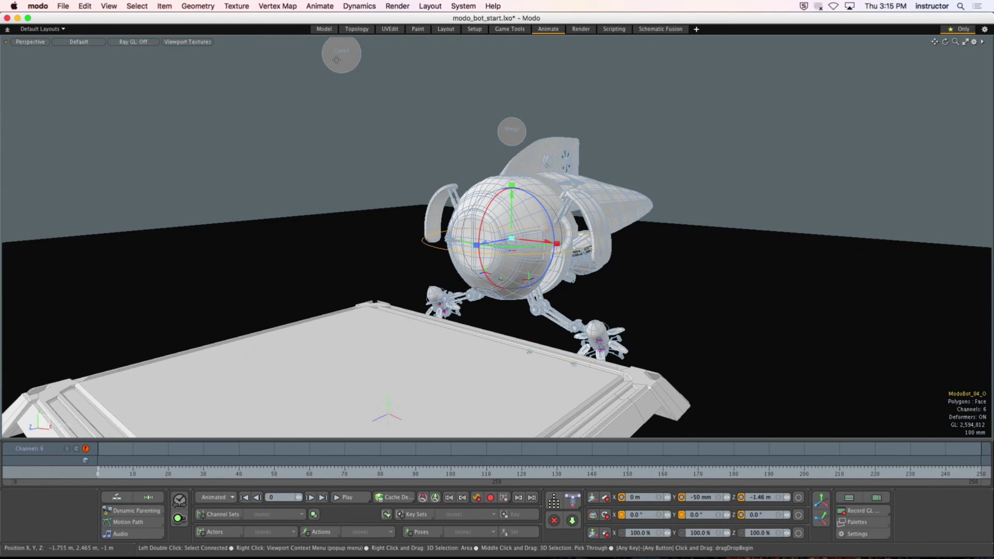
Bring up the channel sliders of the Contrl locator above the bot and set LegRocket_In_Out to 10.0.
click(337, 63)
scroll(540, 237, up, 5)
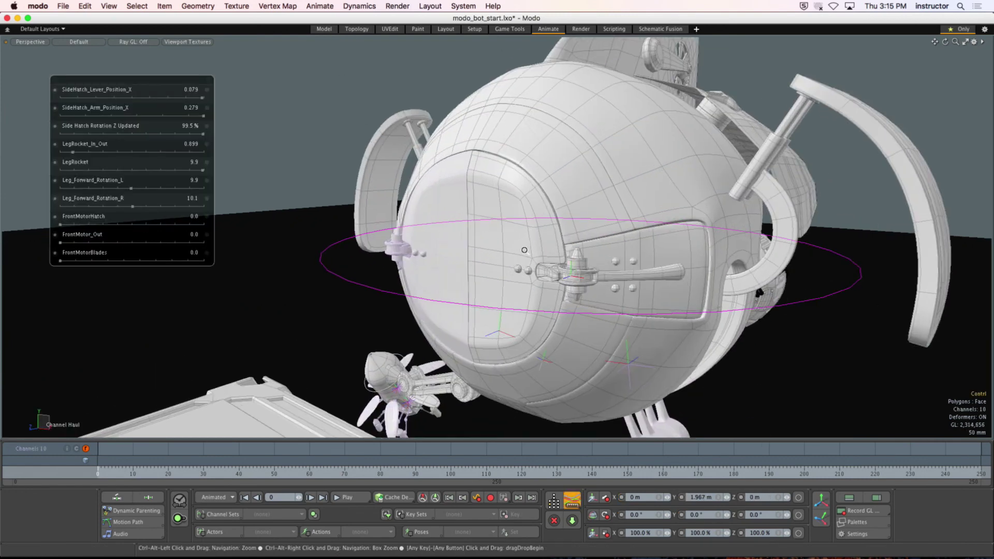
alt+drag(540, 237, 613, 230)
drag(73, 153, 373, 228)
drag(205, 150, 257, 152)
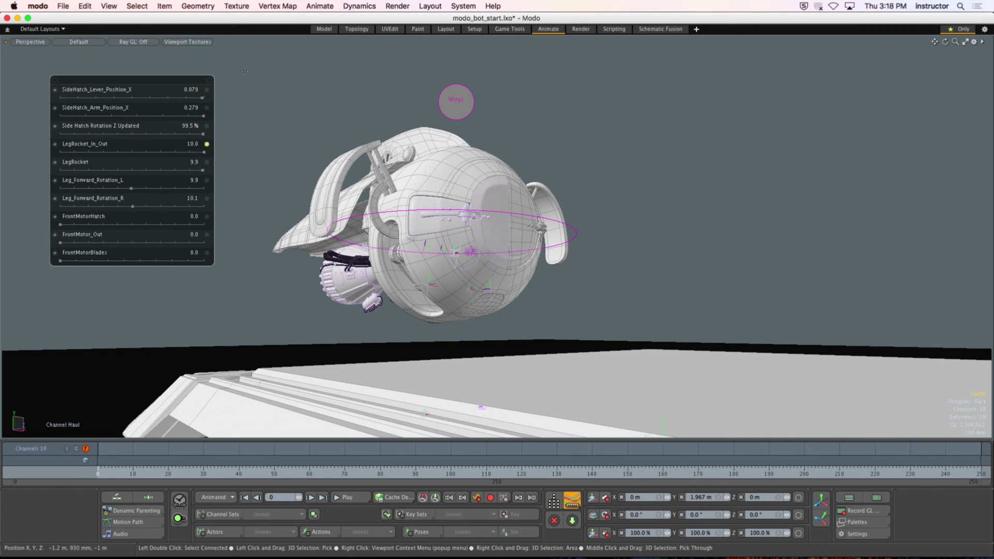
Deselect the control and preview the scene in the Render layout with the camera moved closer to the bot and landing pad.
click(266, 69)
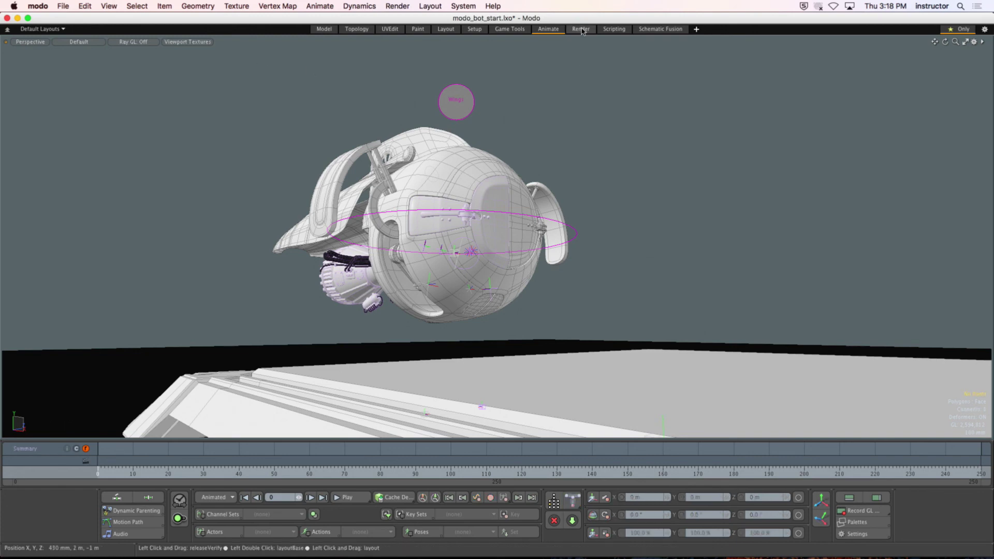
click(581, 29)
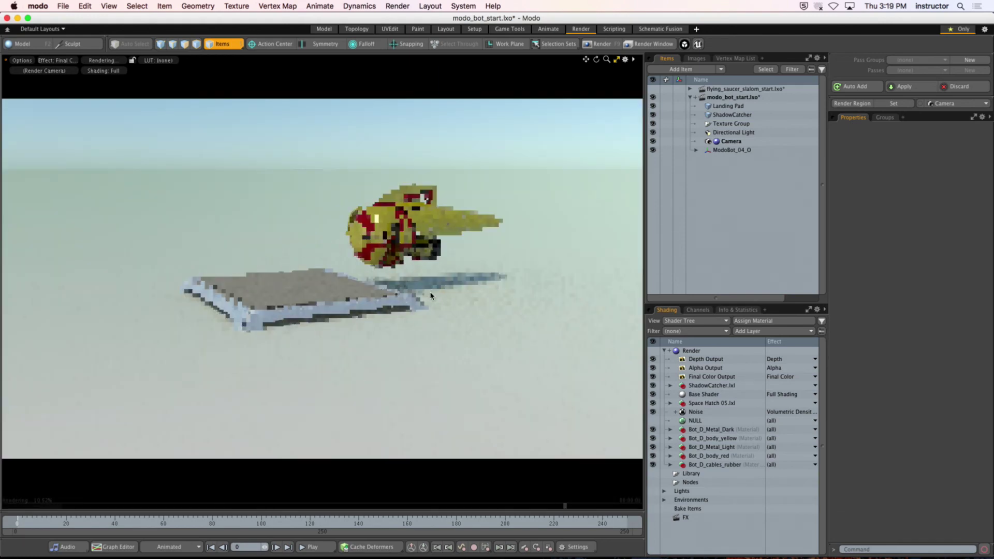
mouse_move(426, 249)
ctrl+alt+mouse_down()
mouse_move(453, 263)
mouse_move(422, 261)
ctrl+alt+mouse_up()
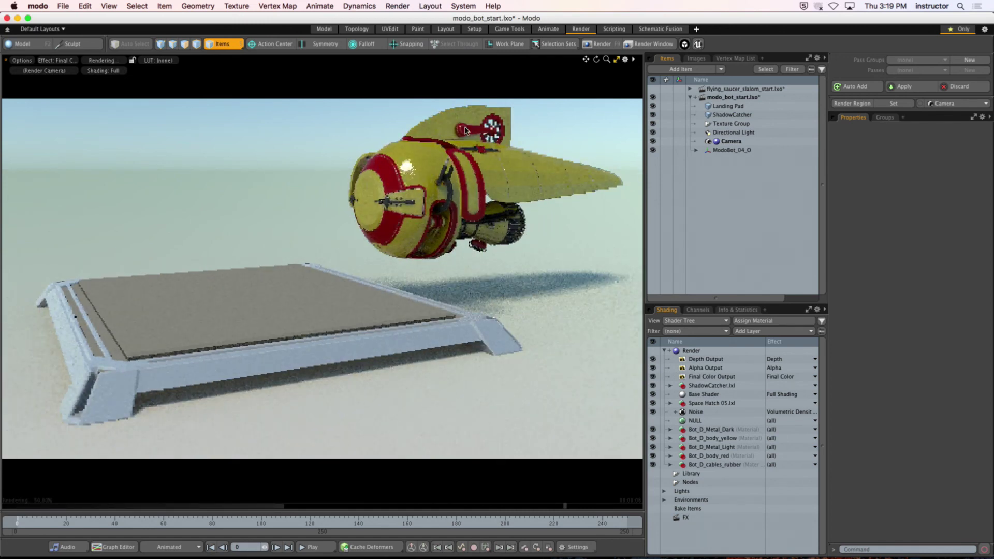
Render the current frame to examine its statistics, abort the render, and close the render window.
click(603, 44)
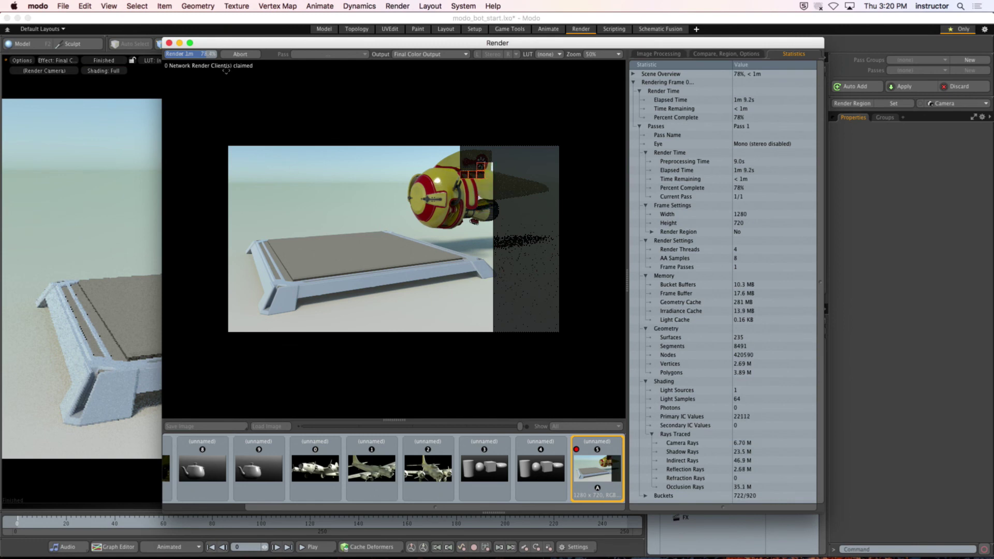
click(169, 43)
key(Return)
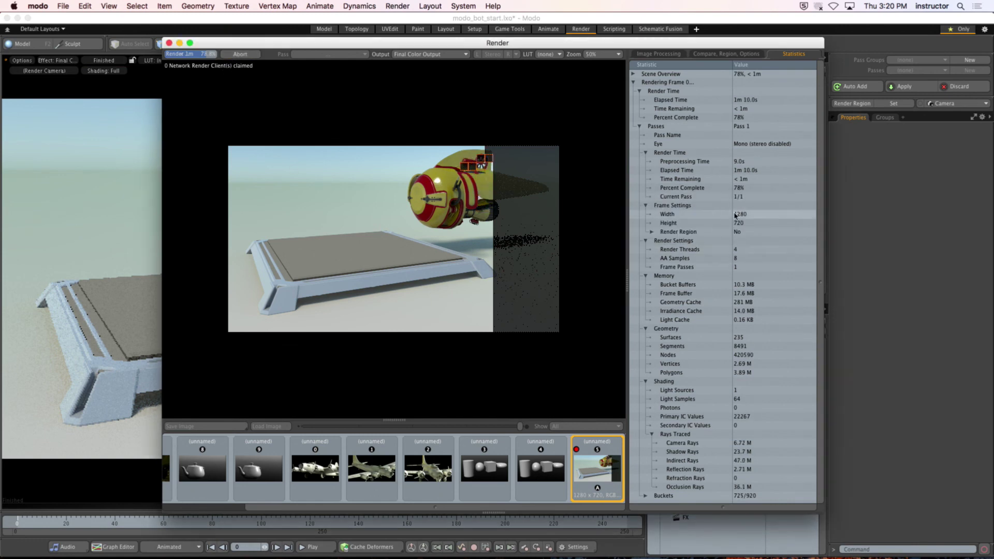
click(169, 43)
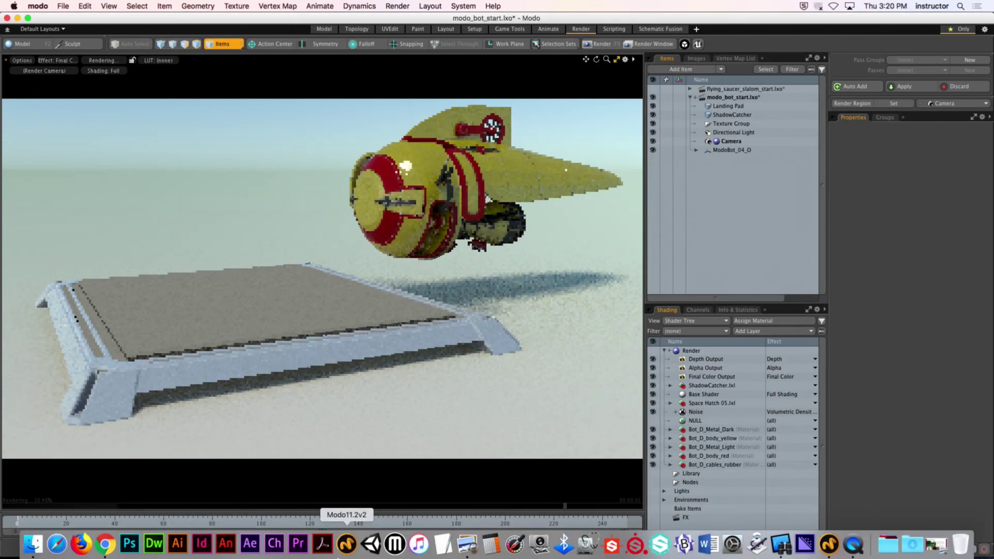
Switch to Chrome and review the director's expectations on the Modo Bot Landing assignment page.
click(114, 548)
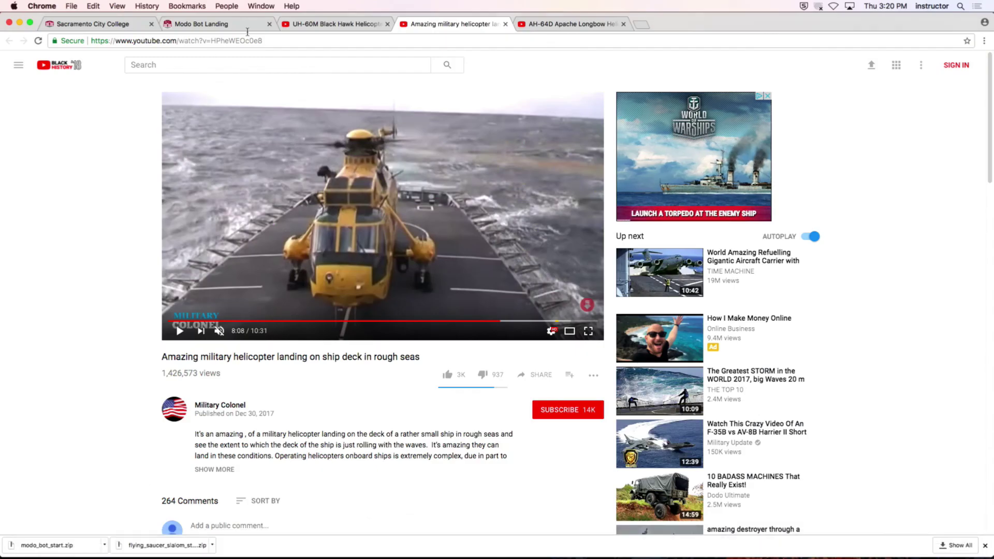
click(200, 24)
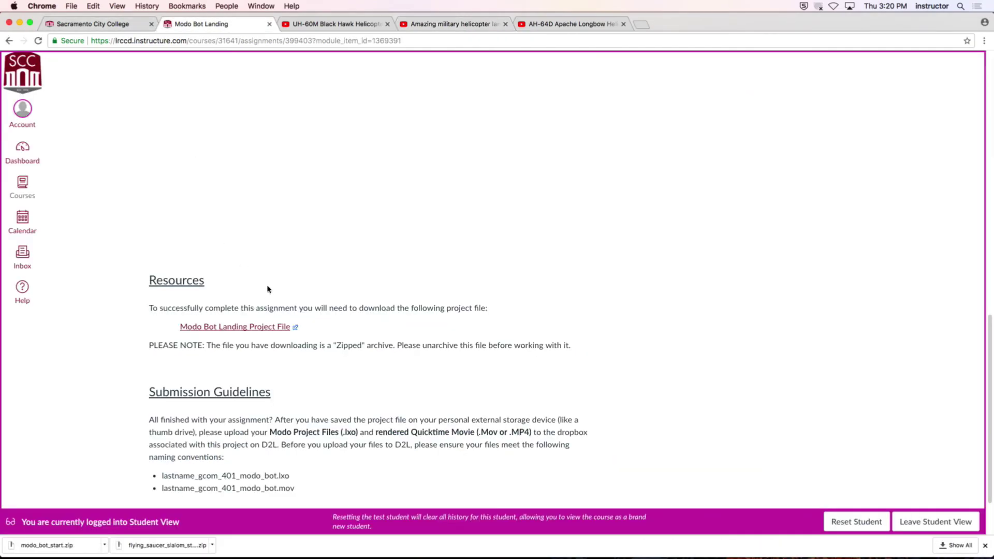
scroll(266, 290, up, 10)
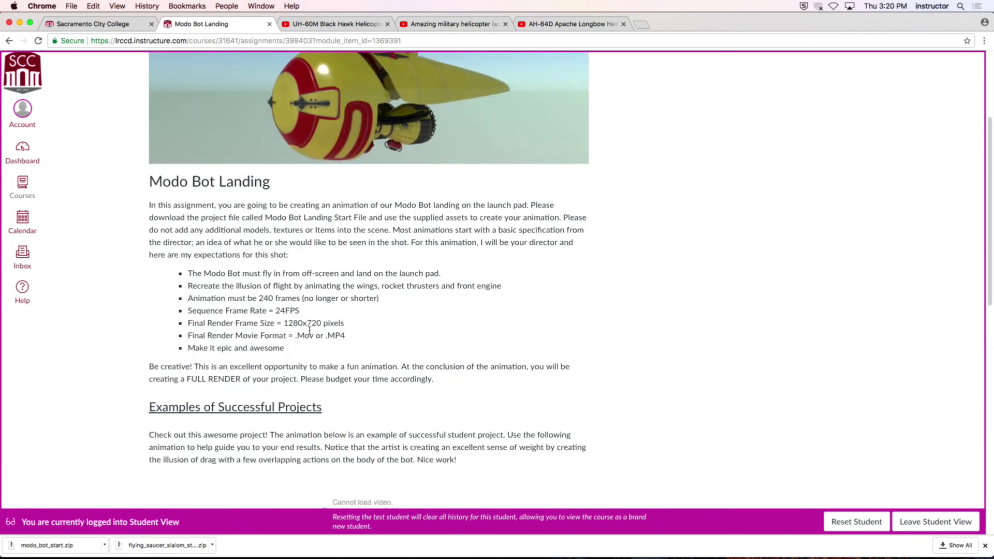